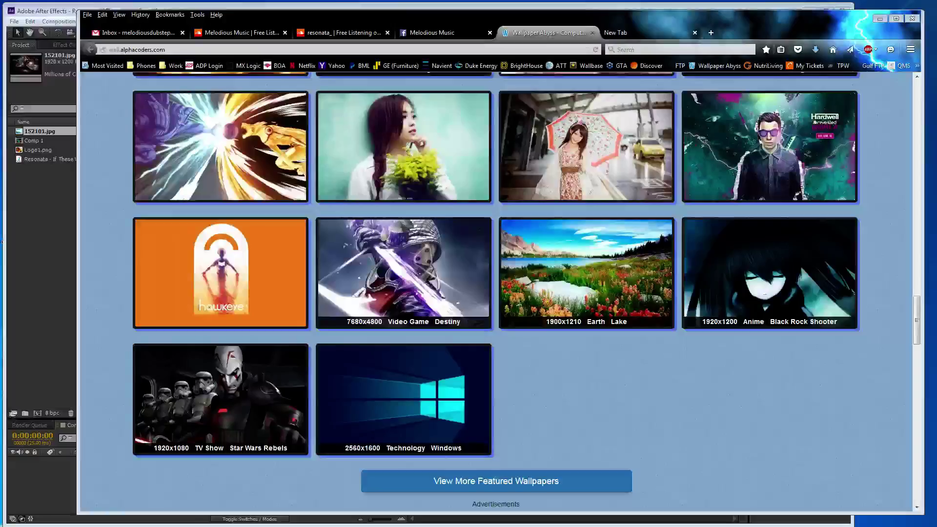
# - Open Wallpaper Abyss wallpaper 152101 by changing the id in the address
pyautogui.click(427, 388)
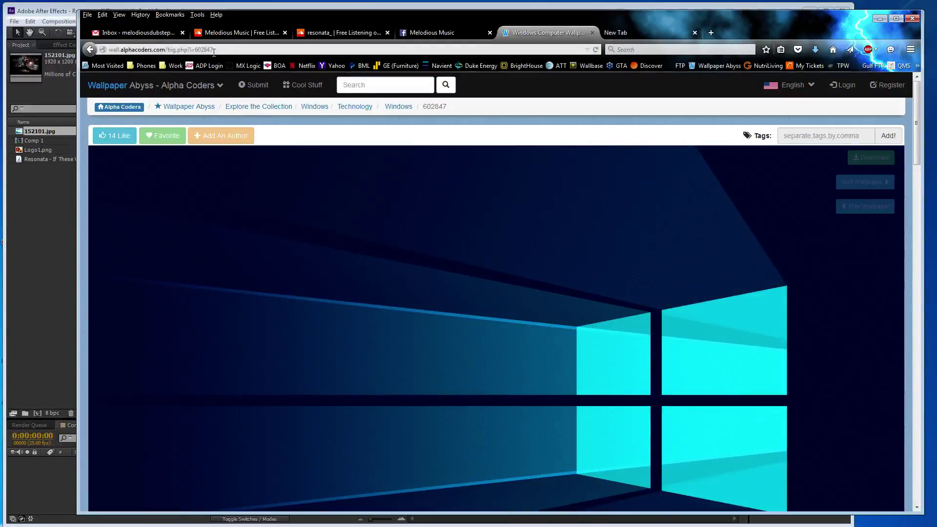
pyautogui.doubleClick(213, 50)
pyautogui.write('152101')
pyautogui.press('Return')
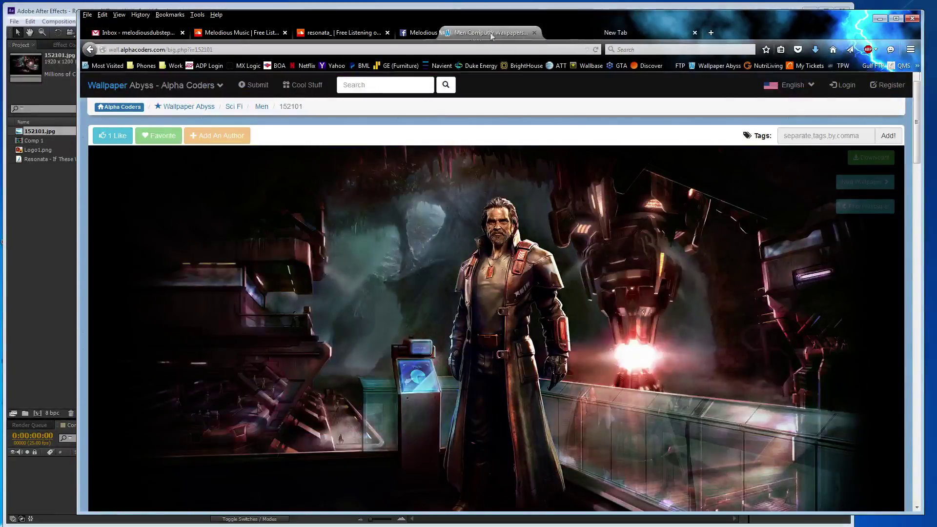
# - Move the wallpaper tab to the front, close the Inbox tab and show the SoundCloud profile
pyautogui.moveTo(553, 35); pyautogui.dragTo(142, 34)
pyautogui.click(285, 32)
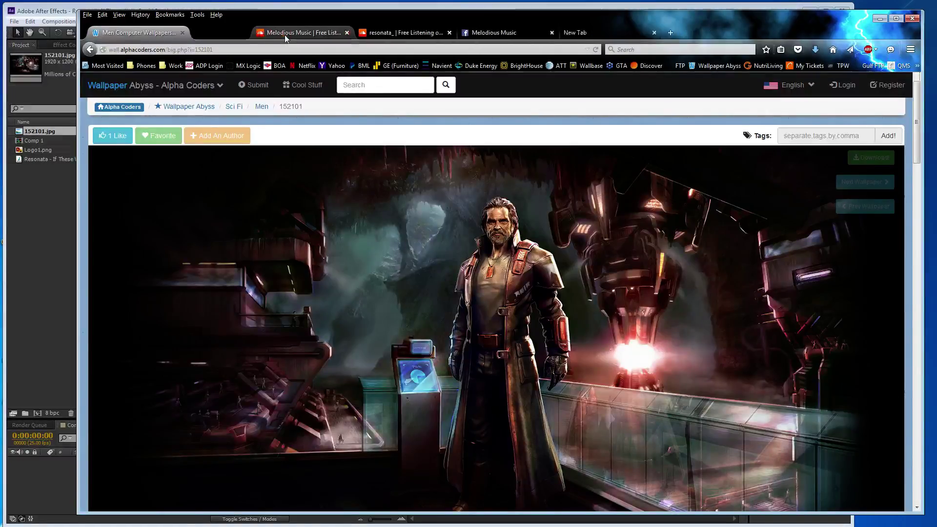
pyautogui.click(359, 33)
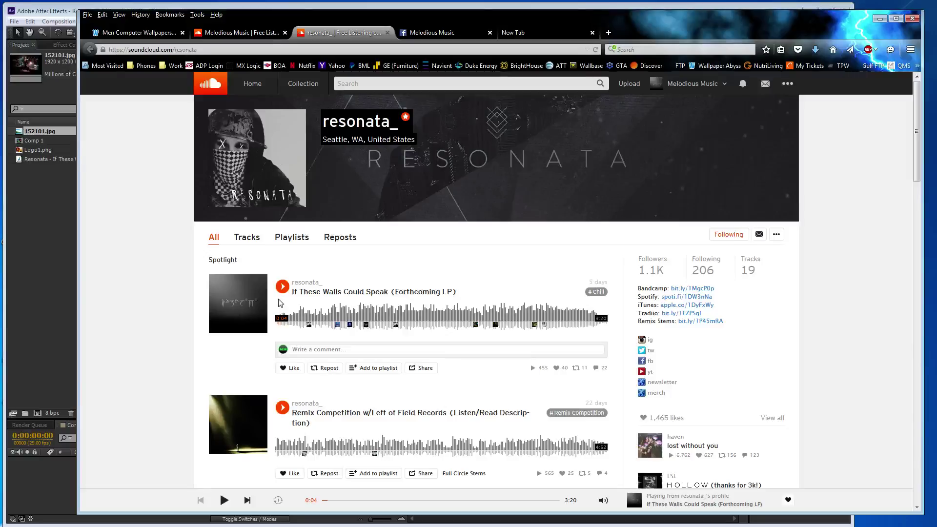
# - Play 'If These Walls Could Speak' on SoundCloud and switch to After Effects
pyautogui.click(282, 286)
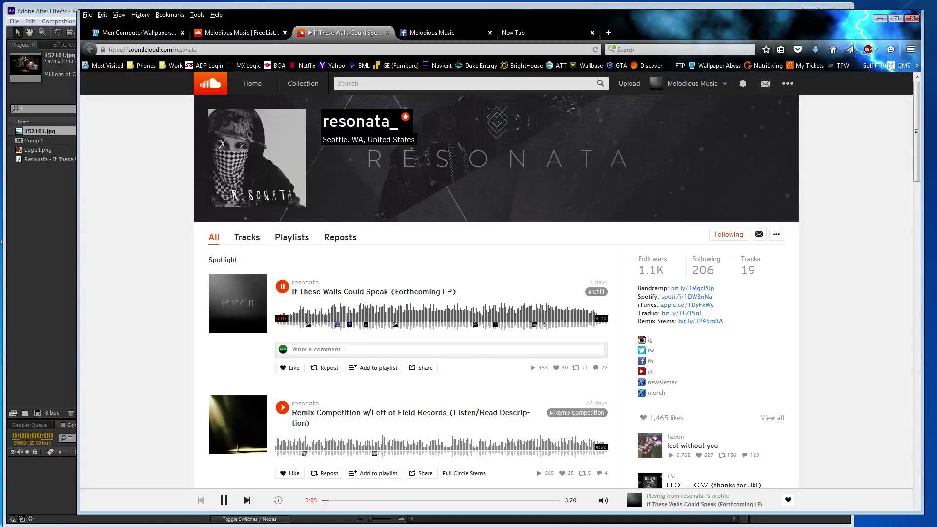
pyautogui.click(25, 224)
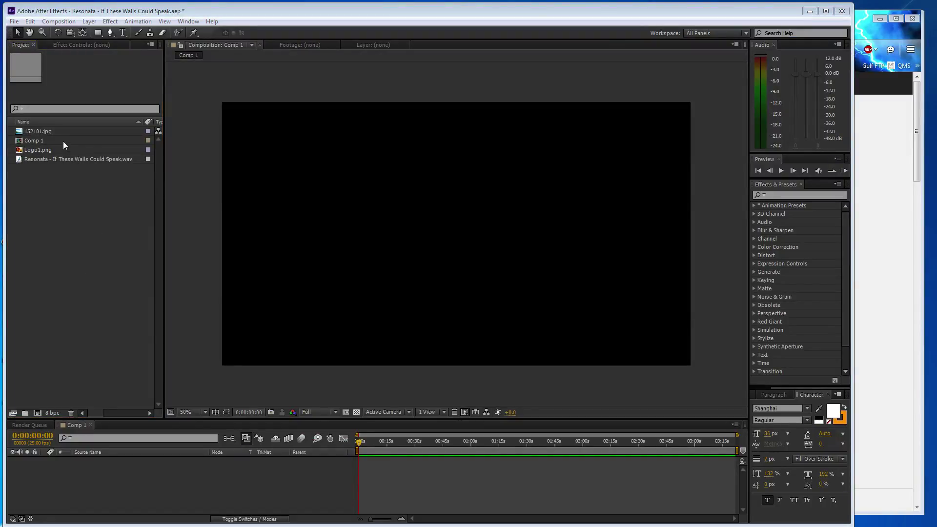
# - Add the Resonata .wav to Comp 1, with 152101.jpg layered above it
pyautogui.click(63, 160)
pyautogui.moveTo(141, 464); pyautogui.dragTo(140, 466)
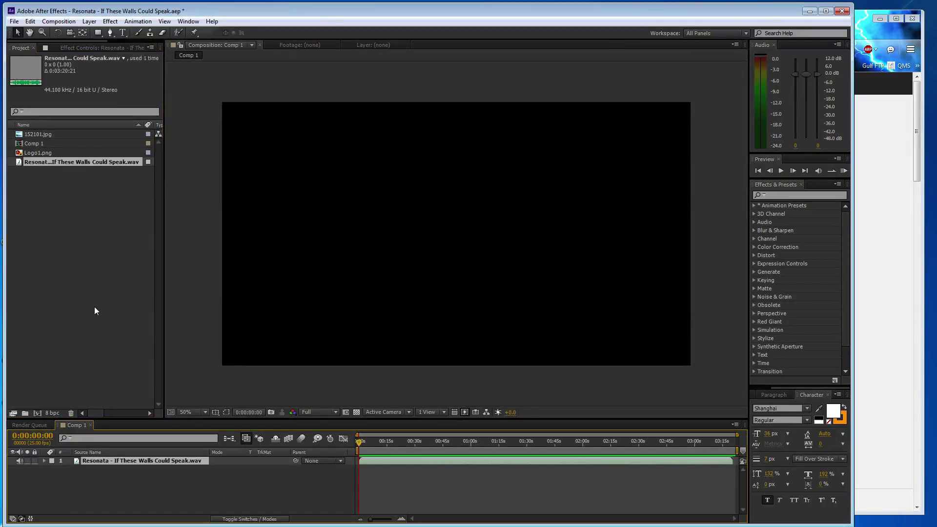
pyautogui.click(48, 135)
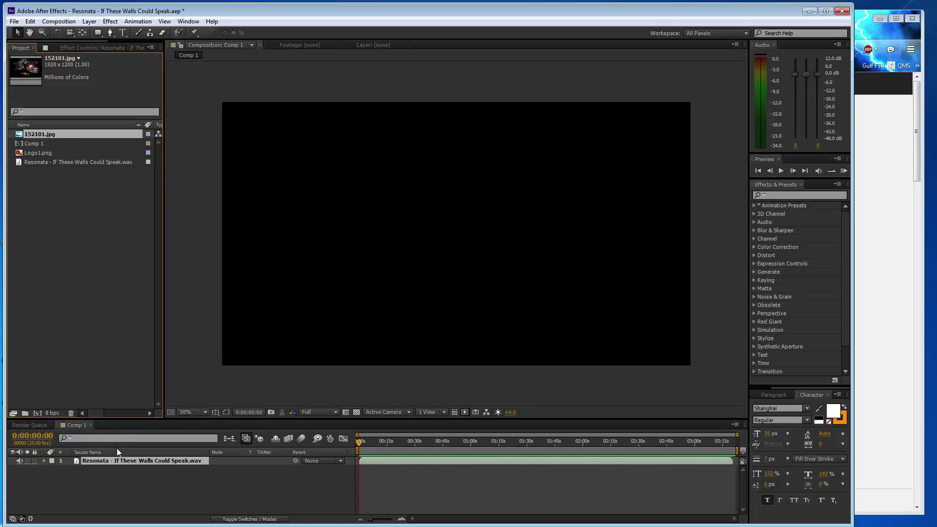
pyautogui.moveTo(116, 449); pyautogui.dragTo(118, 458)
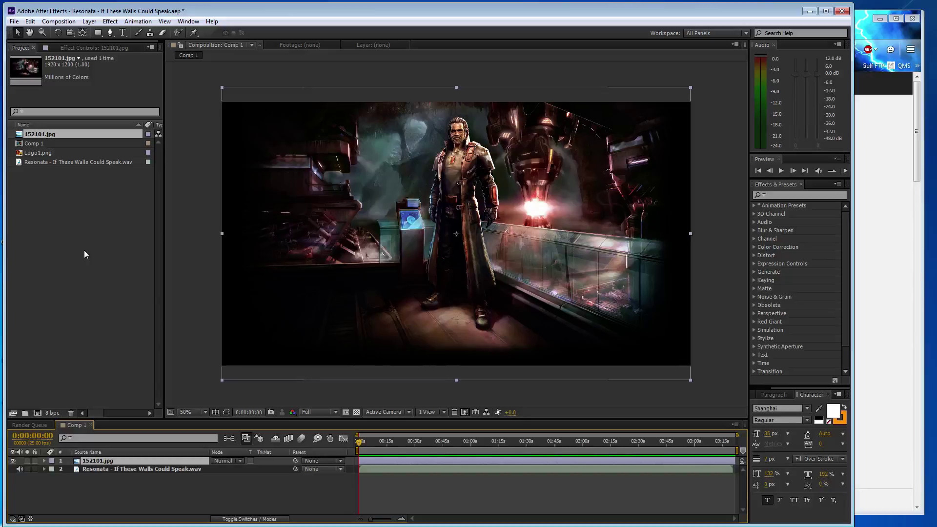
pyautogui.click(94, 183)
# - Add Logo1.png to Comp 1, shrink it and move it toward the bottom-left corner
pyautogui.click(66, 153)
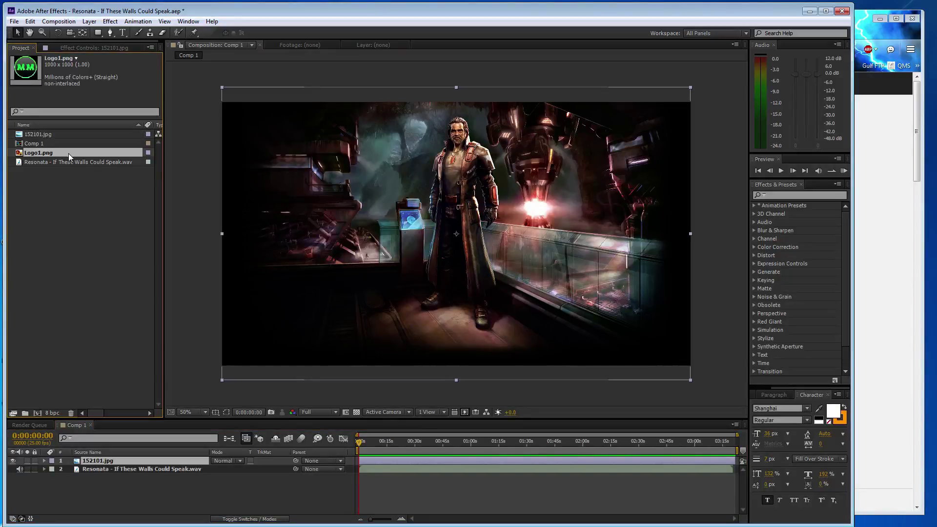
pyautogui.moveTo(157, 448); pyautogui.dragTo(158, 459)
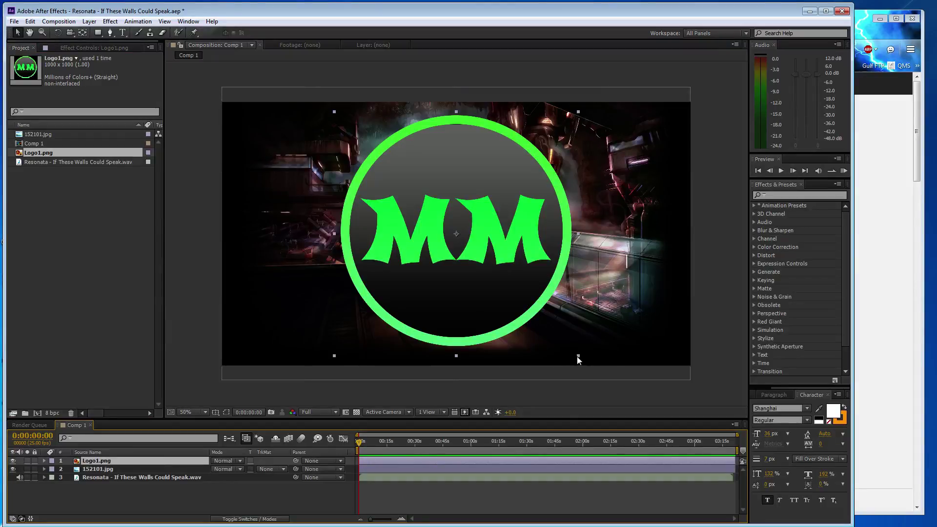
pyautogui.moveTo(578, 356); pyautogui.dragTo(477, 253)
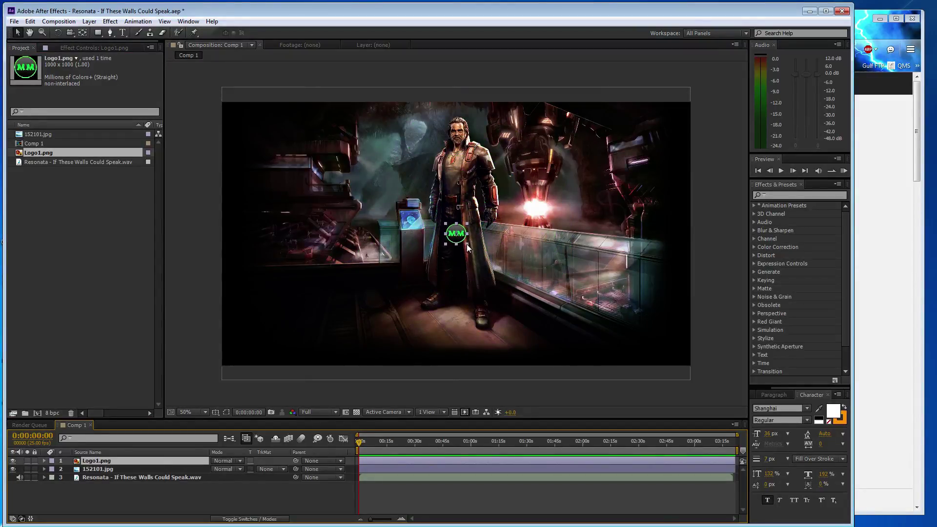
pyautogui.moveTo(458, 239)
pyautogui.mouseDown()
pyautogui.moveTo(311, 313)
pyautogui.moveTo(300, 335)
pyautogui.mouseUp()
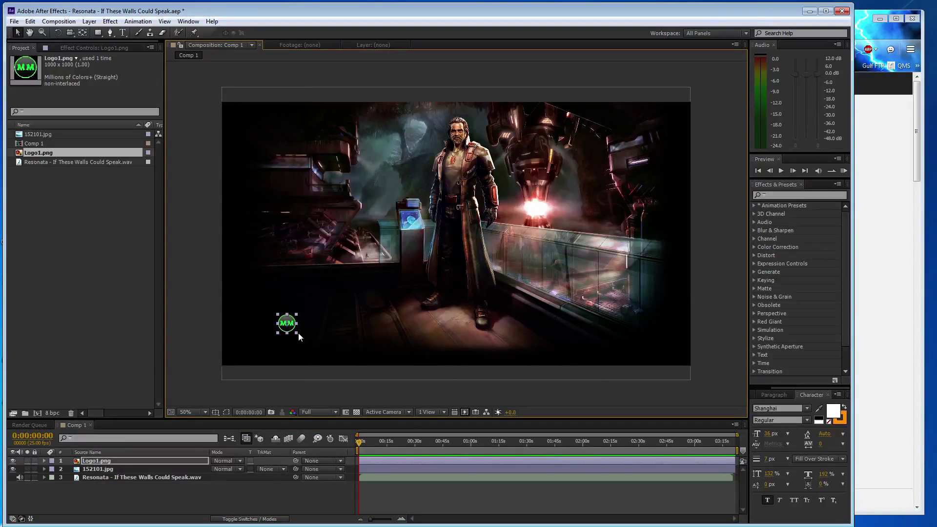
pyautogui.moveTo(288, 325); pyautogui.dragTo(248, 349)
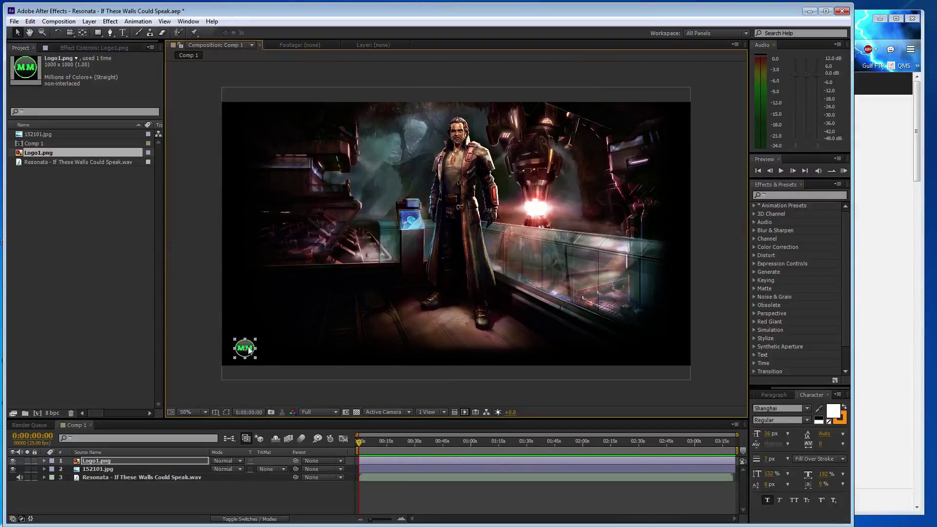
# - Fine-tune the logo's position in the corner, then pan back to view the whole frame
pyautogui.scroll(3, 249, 349)
pyautogui.scroll(-2, 248, 347)
pyautogui.moveTo(246, 345); pyautogui.dragTo(554, 163)
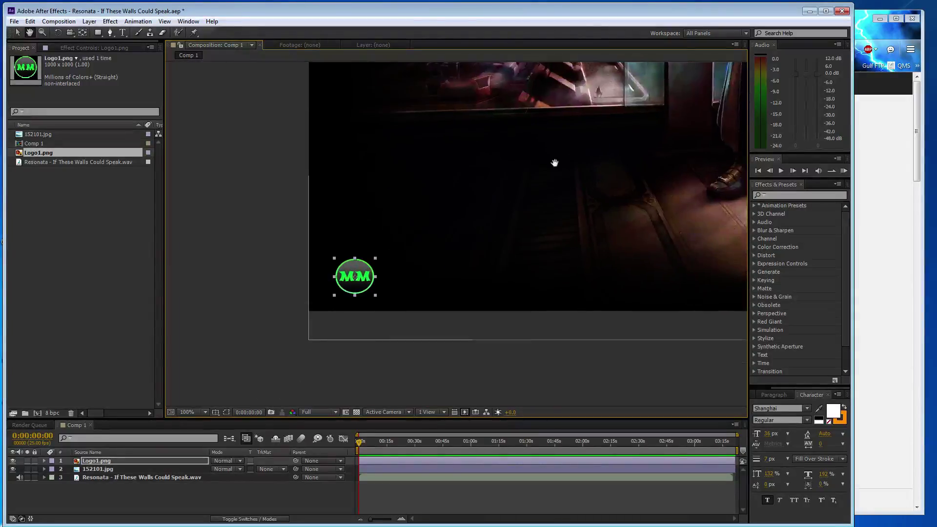
pyautogui.press('v')
pyautogui.moveTo(358, 276); pyautogui.dragTo(352, 274)
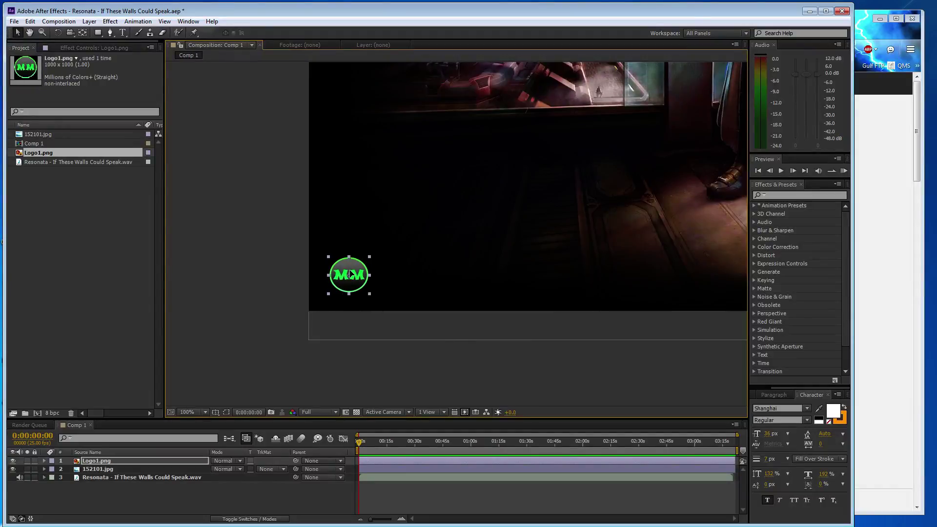
pyautogui.click(396, 247)
pyautogui.scroll(-2, 411, 240)
pyautogui.press('h')
pyautogui.moveTo(552, 178); pyautogui.dragTo(422, 250)
pyautogui.press('v')
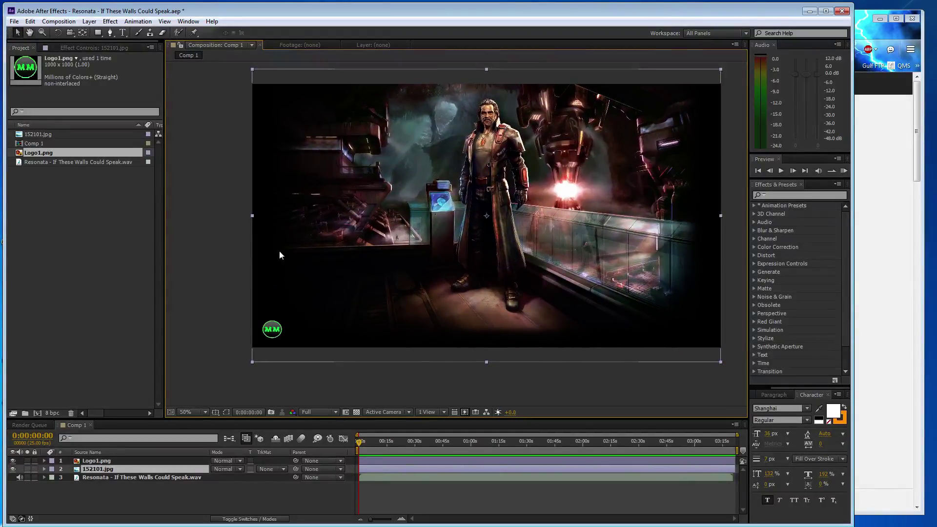
pyautogui.click(237, 249)
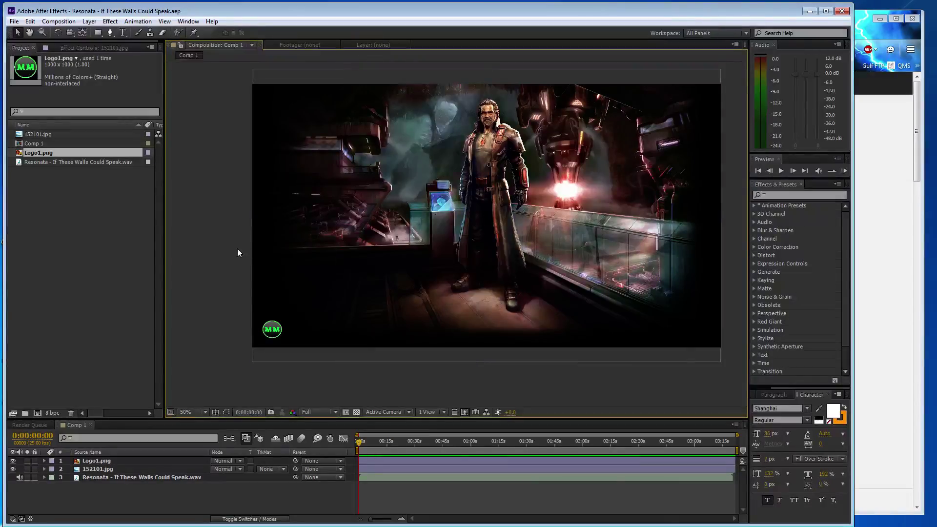
# - Create a new solid layer named EQ
pyautogui.press('h')
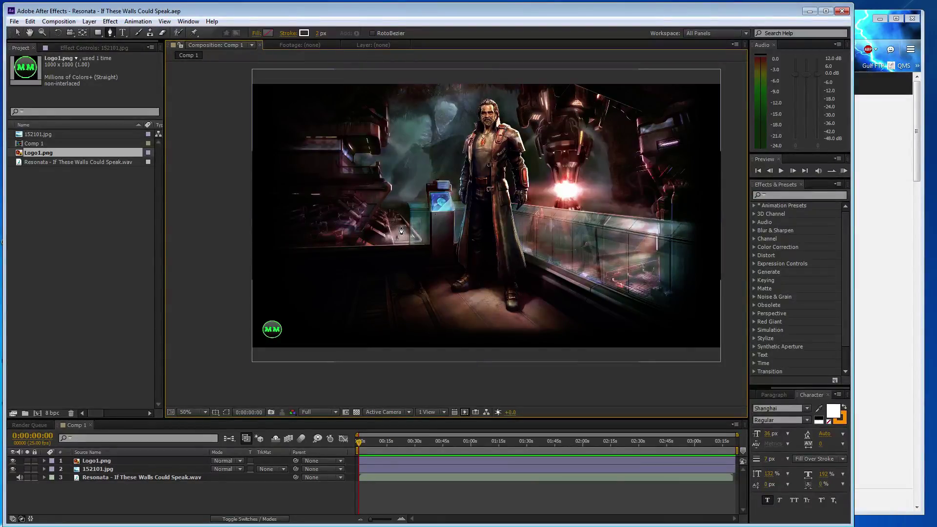
pyautogui.moveTo(430, 227); pyautogui.dragTo(421, 235)
pyautogui.press('v')
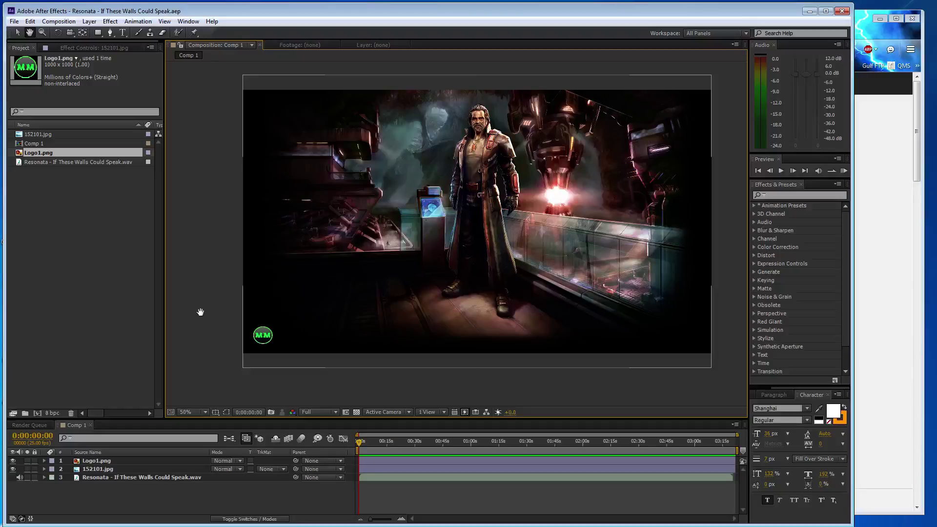
pyautogui.hotkey('ctrl', 'y')
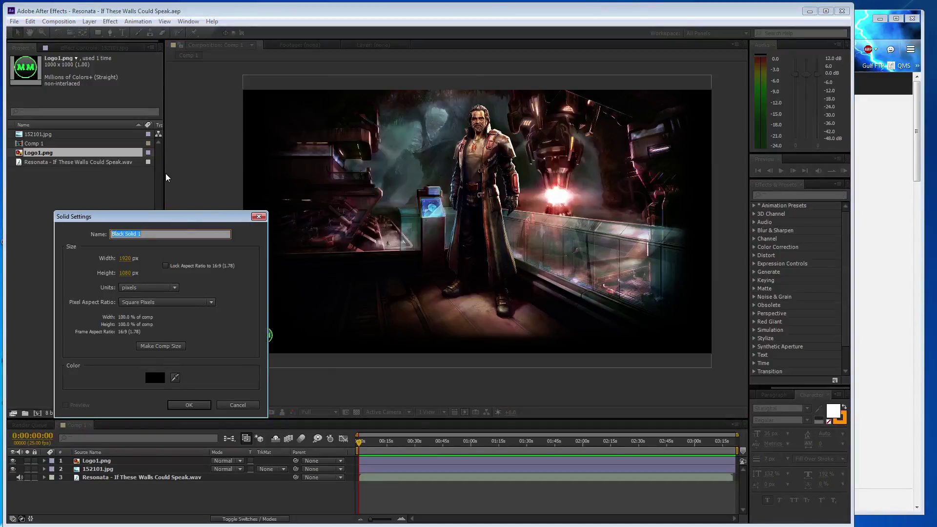
pyautogui.write('EQ')
pyautogui.click(191, 405)
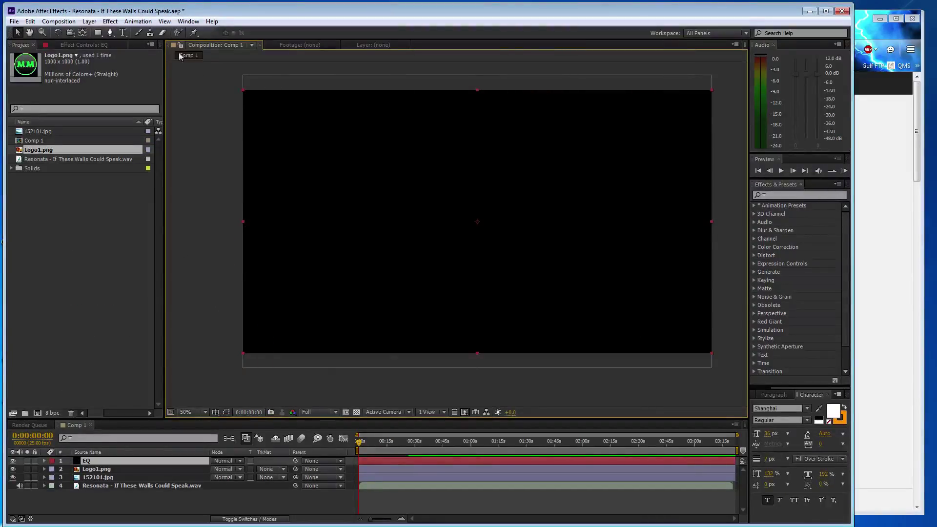
# - Apply Audio Waveform to the EQ layer, then delete it
pyautogui.click(114, 23)
pyautogui.moveTo(141, 144)
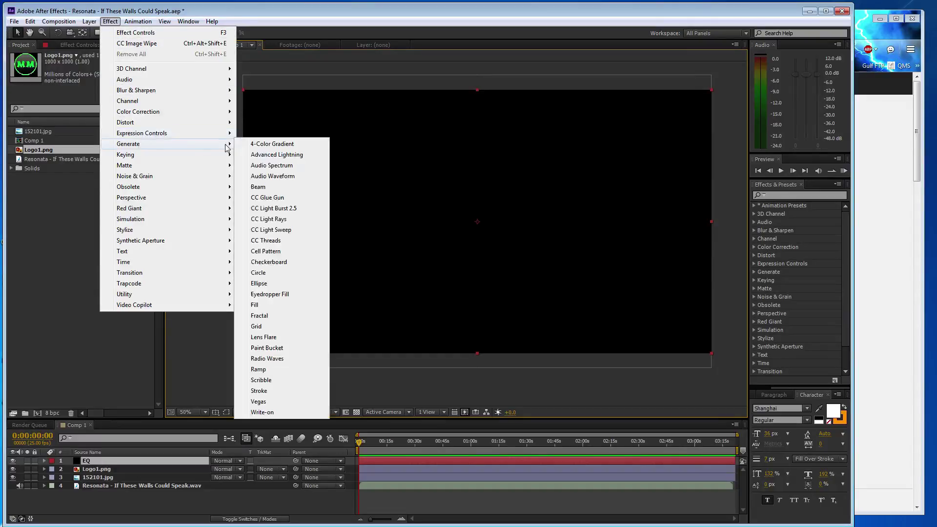
pyautogui.click(274, 176)
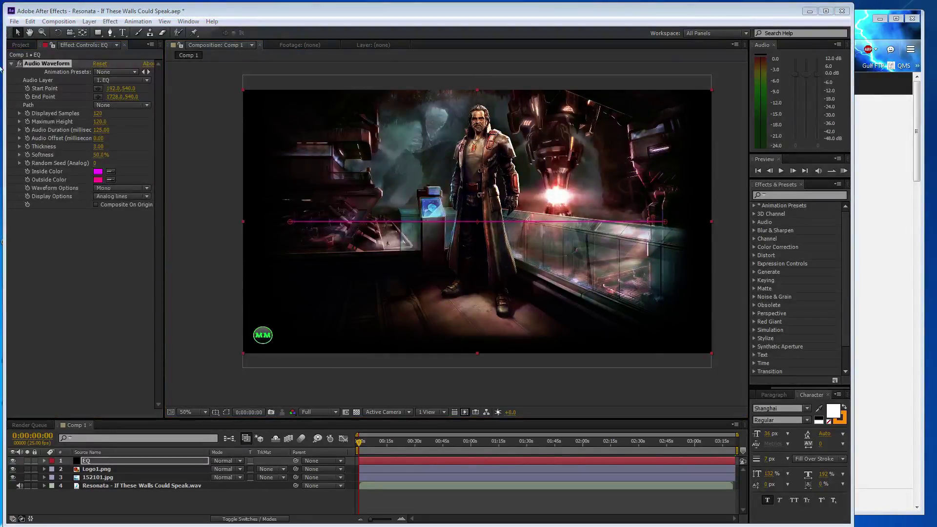
pyautogui.click(64, 65)
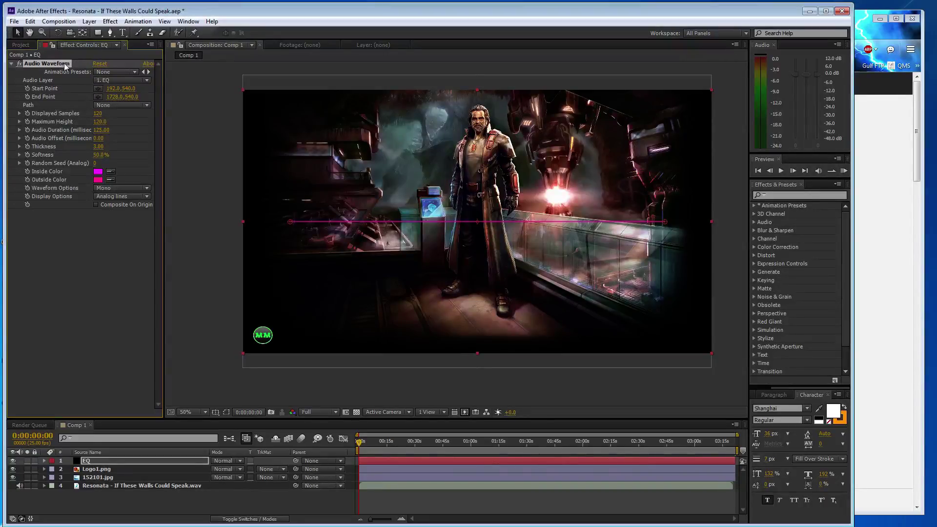
pyautogui.press('Delete')
# - Apply Generate > Audio Spectrum to EQ and dismiss the missing-file warning
pyautogui.click(88, 22)
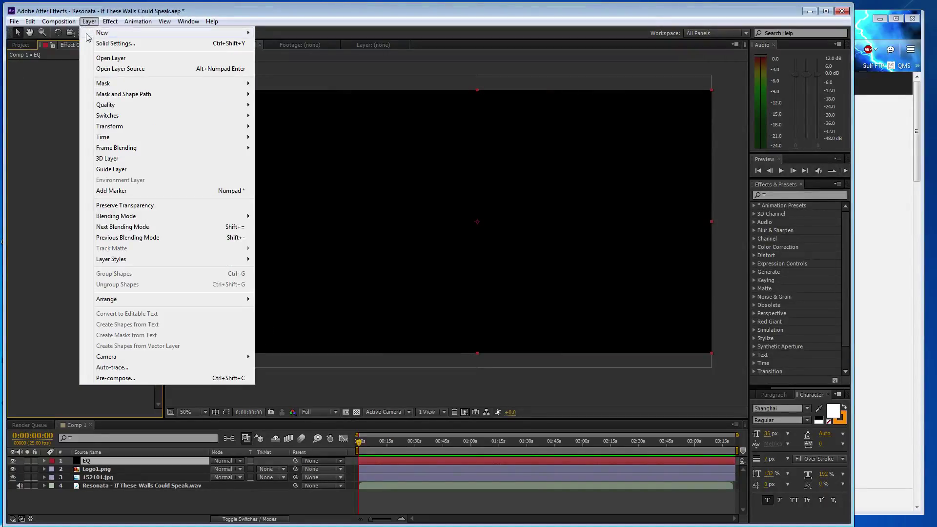
pyautogui.moveTo(110, 22)
pyautogui.moveTo(153, 144)
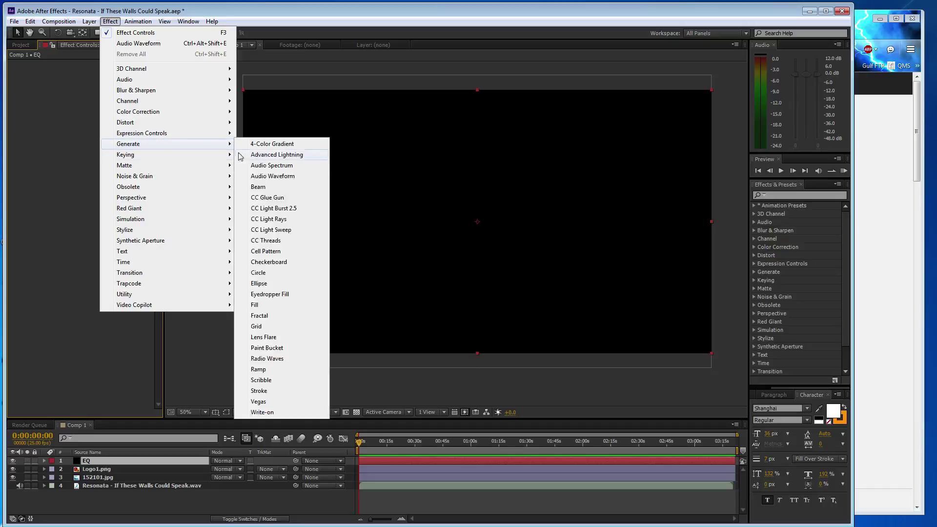
pyautogui.click(254, 165)
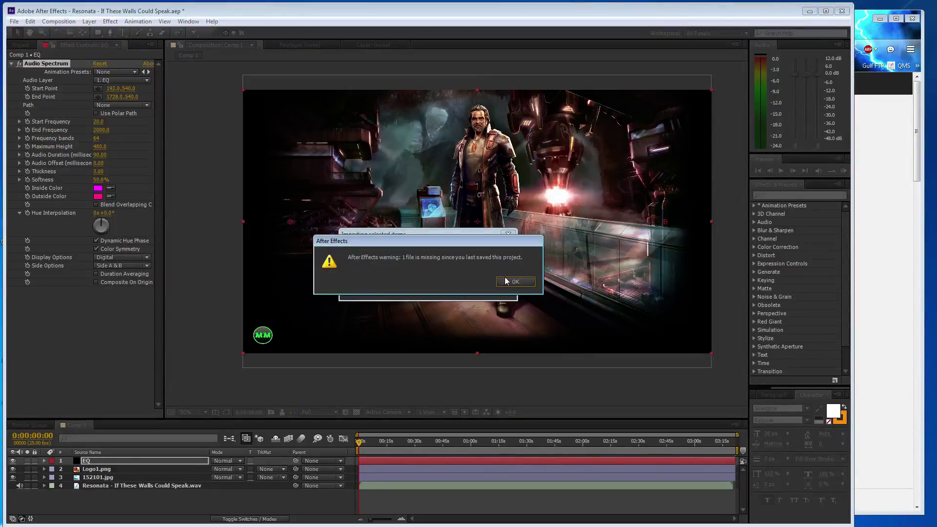
pyautogui.click(510, 282)
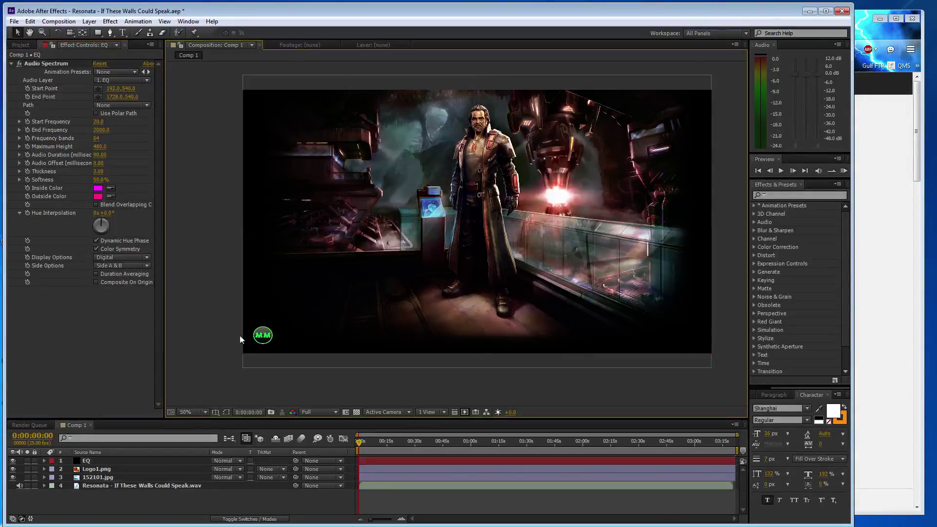
# - Zoom to 100%, pan to the wallpaper's left side and select the EQ layer
pyautogui.press('.')
pyautogui.press('h')
pyautogui.moveTo(284, 291); pyautogui.dragTo(479, 260)
pyautogui.press('g')
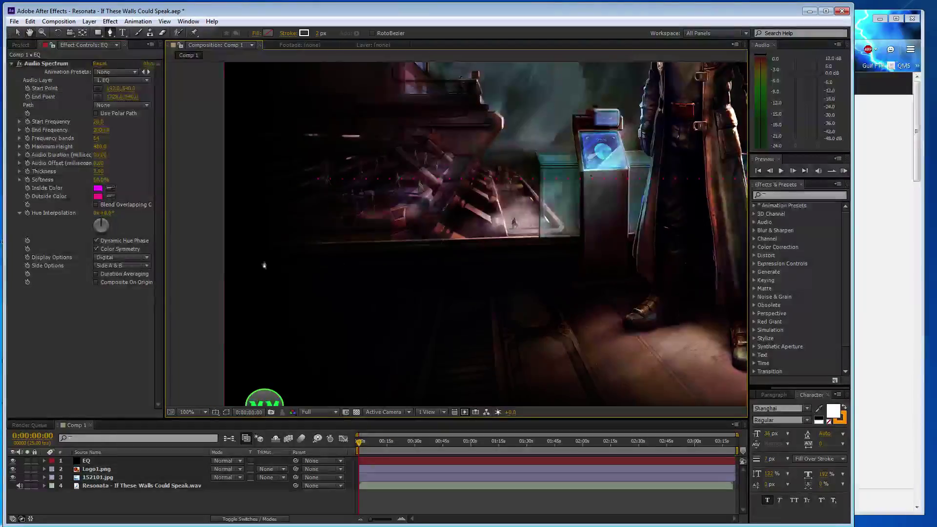
pyautogui.click(225, 250)
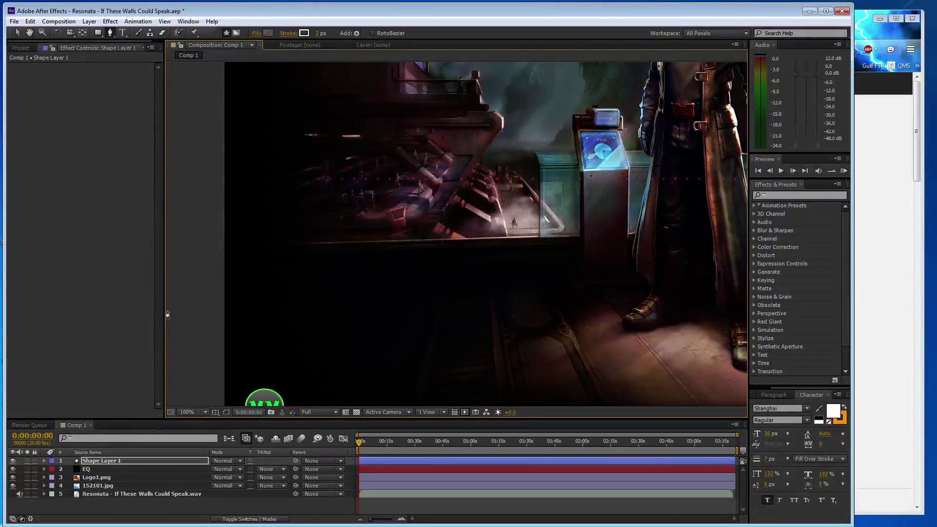
pyautogui.hotkey('ctrl', 'z')
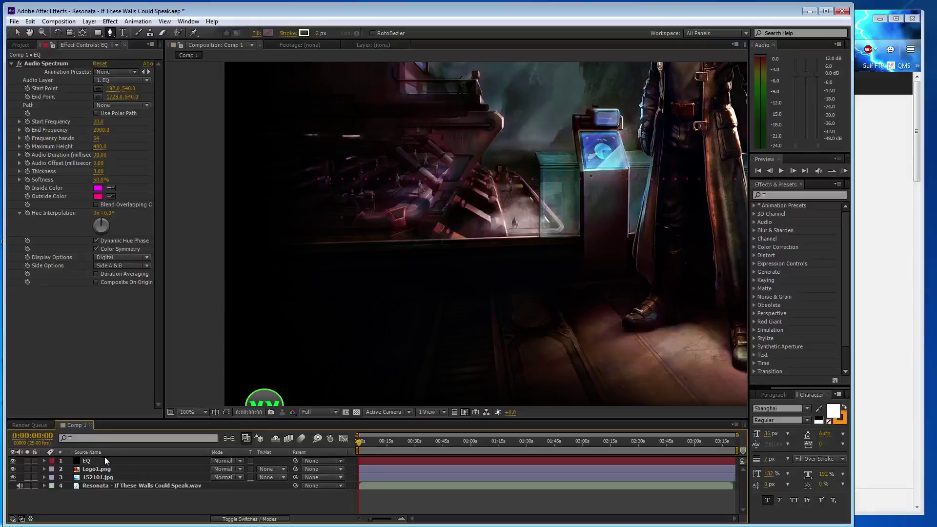
pyautogui.click(104, 460)
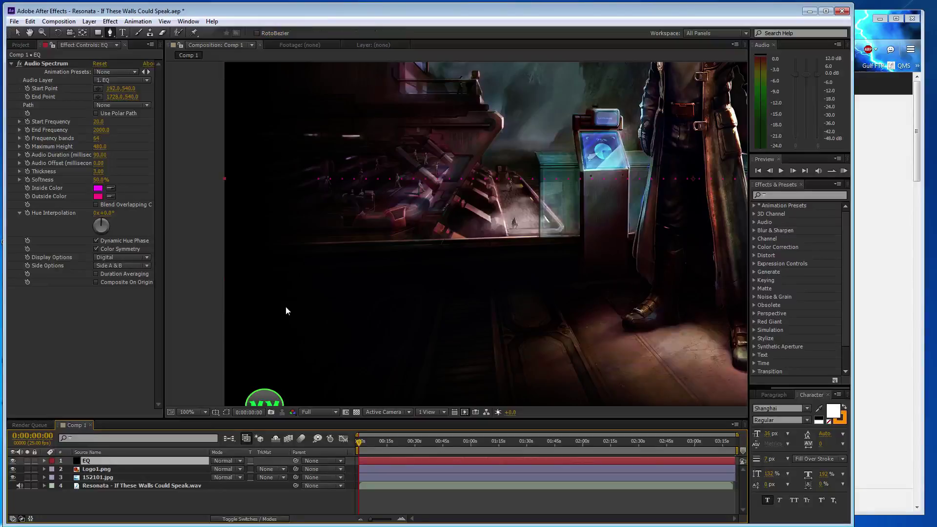
# - Draw a Pen mask on EQ along the ledge, stretching its end and nudging the middle point
pyautogui.click(224, 246)
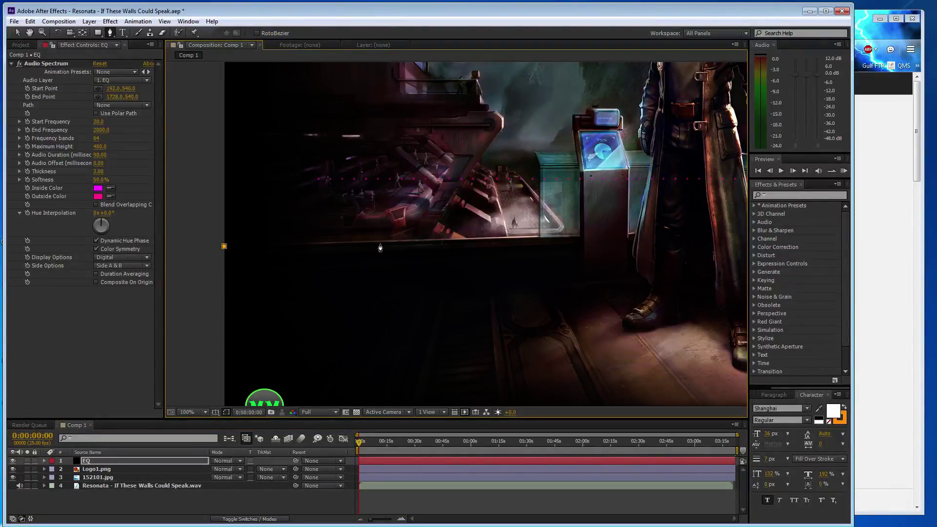
pyautogui.click(399, 242)
pyautogui.click(187, 461)
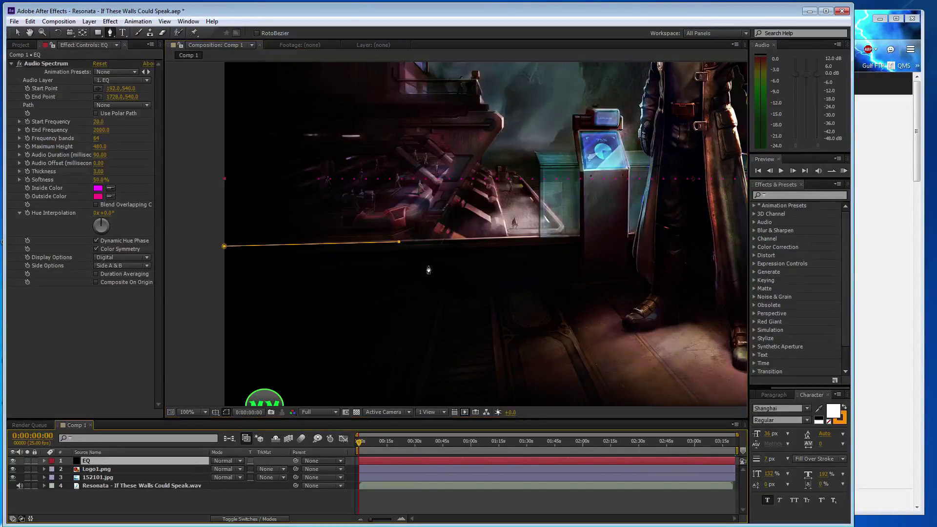
pyautogui.click(415, 241)
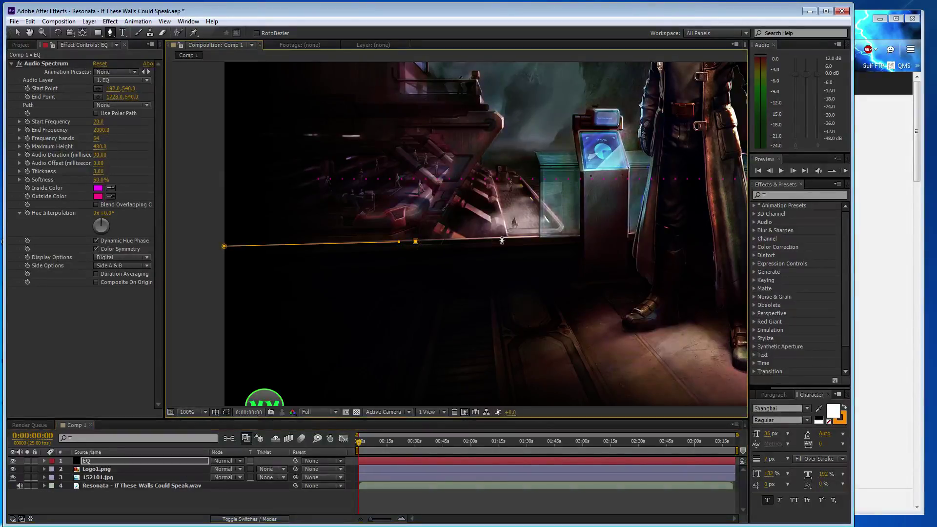
pyautogui.click(538, 237)
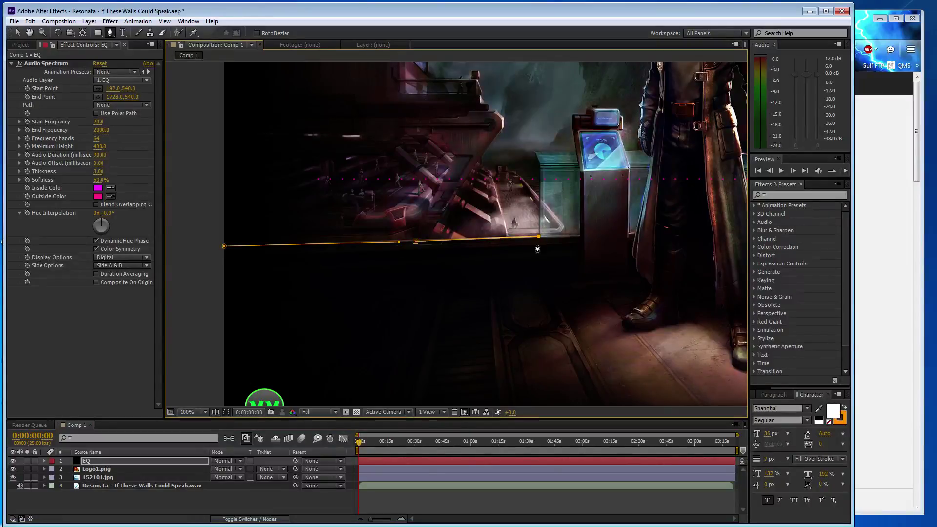
pyautogui.click(580, 237)
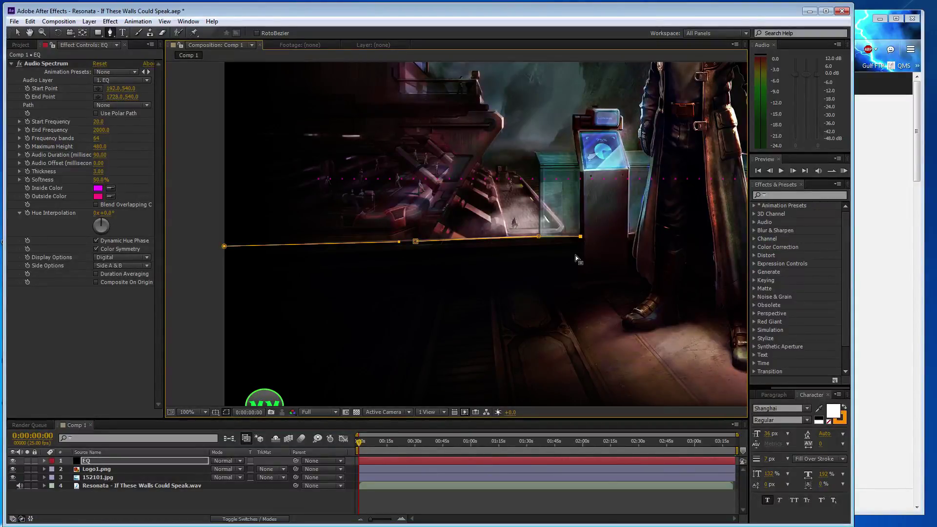
pyautogui.hotkey('ctrl', 'z')
pyautogui.moveTo(539, 237); pyautogui.dragTo(580, 237)
pyautogui.press('v')
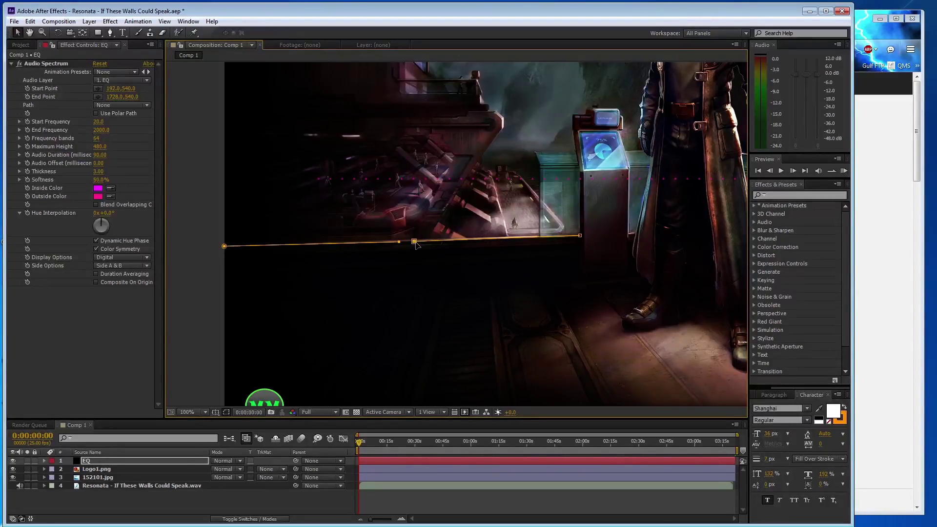
pyautogui.moveTo(416, 243); pyautogui.dragTo(413, 243)
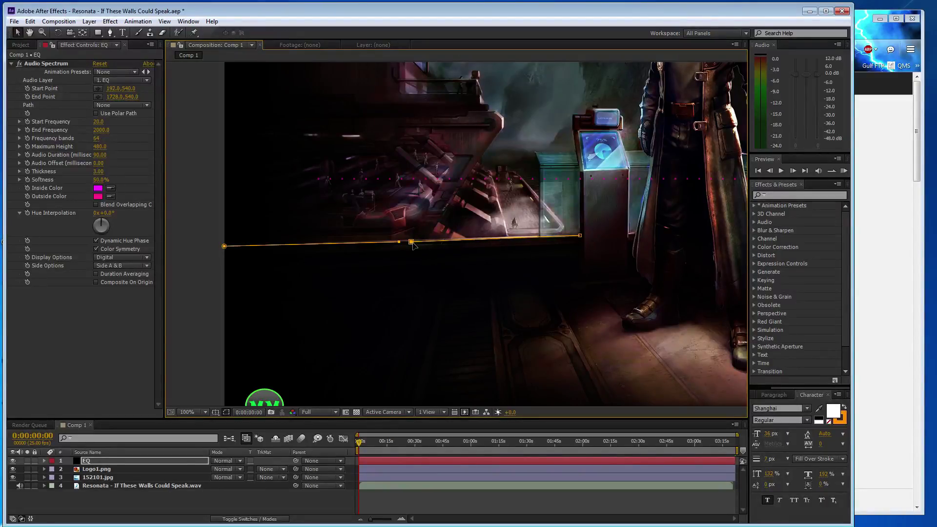
# - Set the spectrum's Audio Layer to the song and its Path to Mask 1
pyautogui.click(108, 105)
pyautogui.click(125, 80)
pyautogui.click(147, 142)
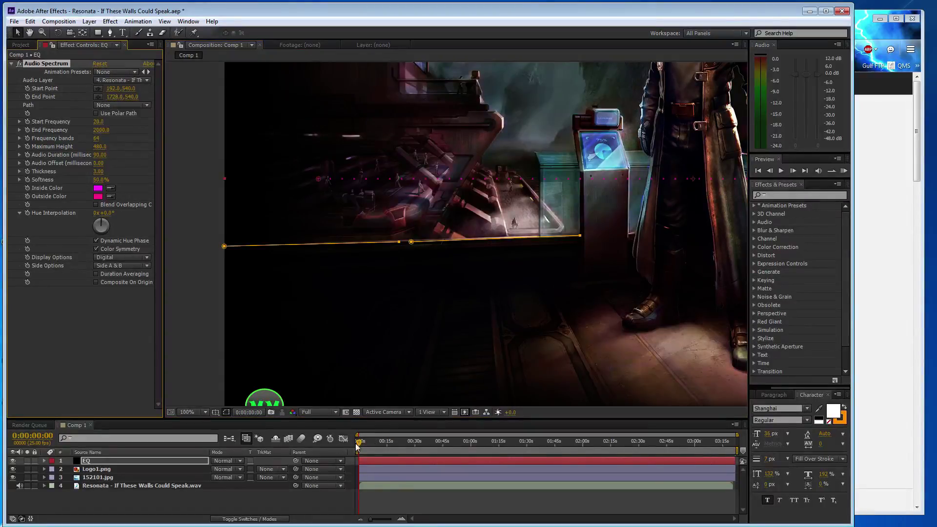
pyautogui.moveTo(357, 443); pyautogui.dragTo(457, 441)
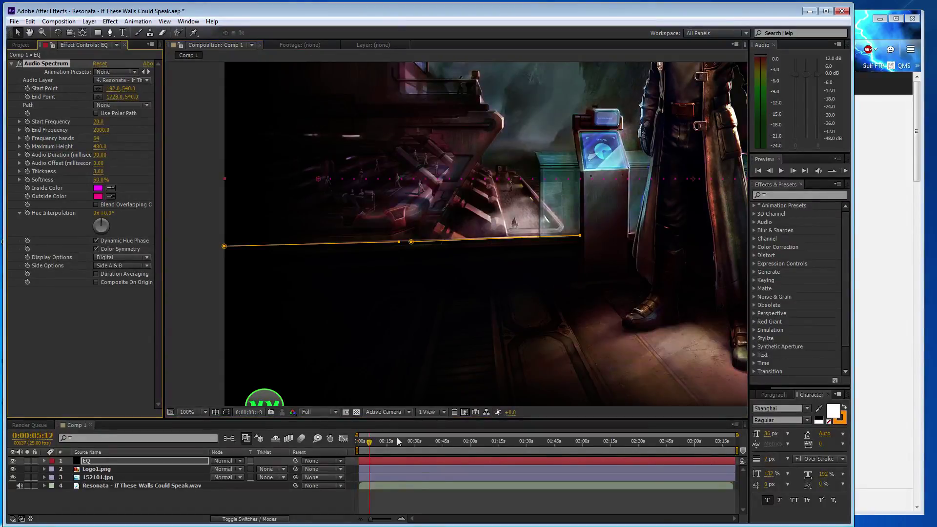
pyautogui.click(133, 105)
pyautogui.click(130, 129)
# - Set Start Frequency 300, End Frequency 10 and 500 bands
pyautogui.scroll(-1, 205, 133)
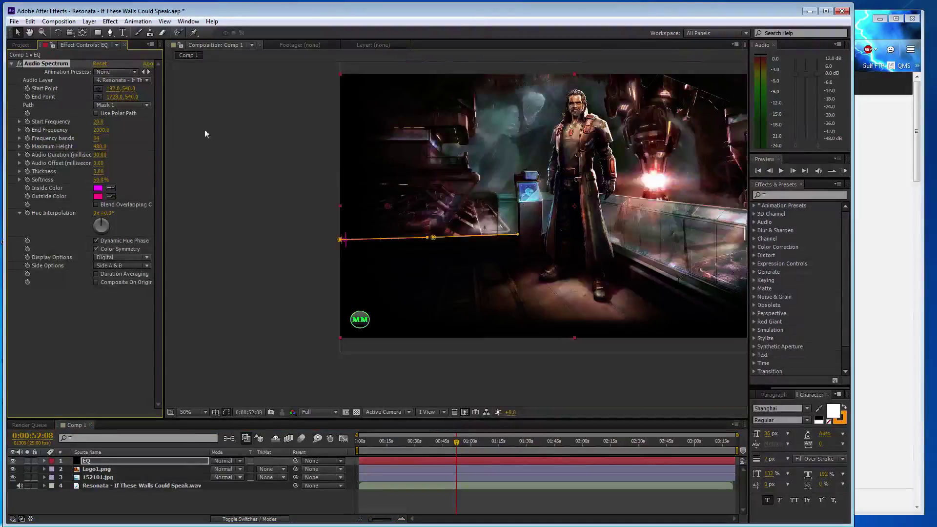
pyautogui.click(98, 121)
pyautogui.write('300')
pyautogui.press('Tab')
pyautogui.write('10')
pyautogui.press('Return')
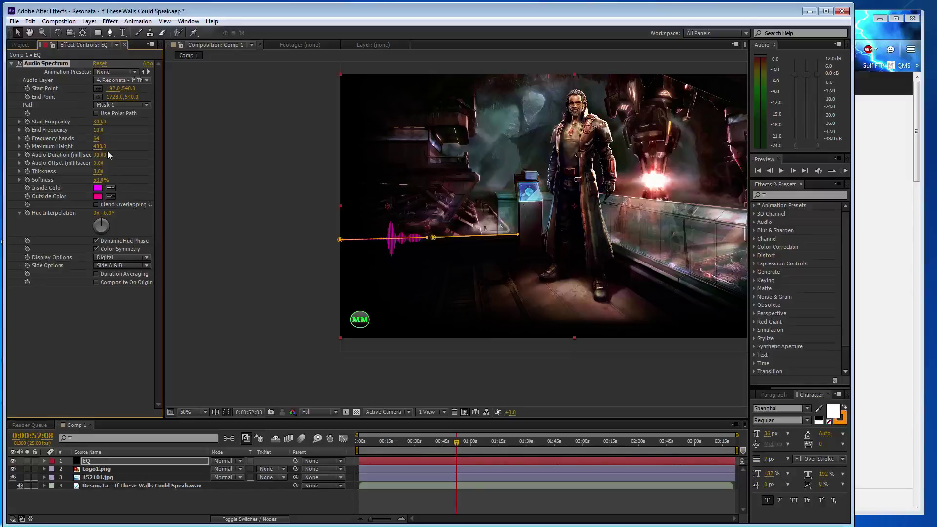
pyautogui.click(96, 139)
pyautogui.write('500')
pyautogui.press('Return')
# - Draw the spectrum on Side B only with red inside and outside colours; search effects for 'glow'
pyautogui.click(121, 265)
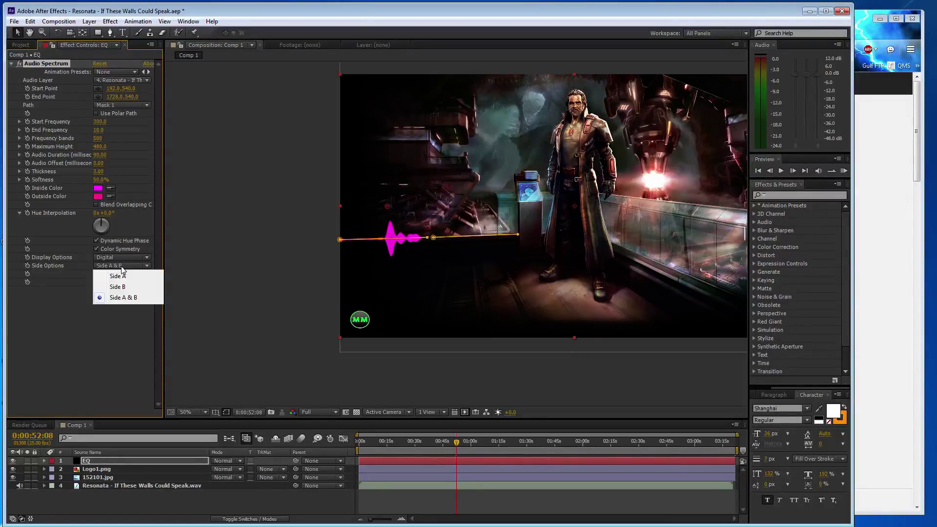
pyautogui.click(127, 286)
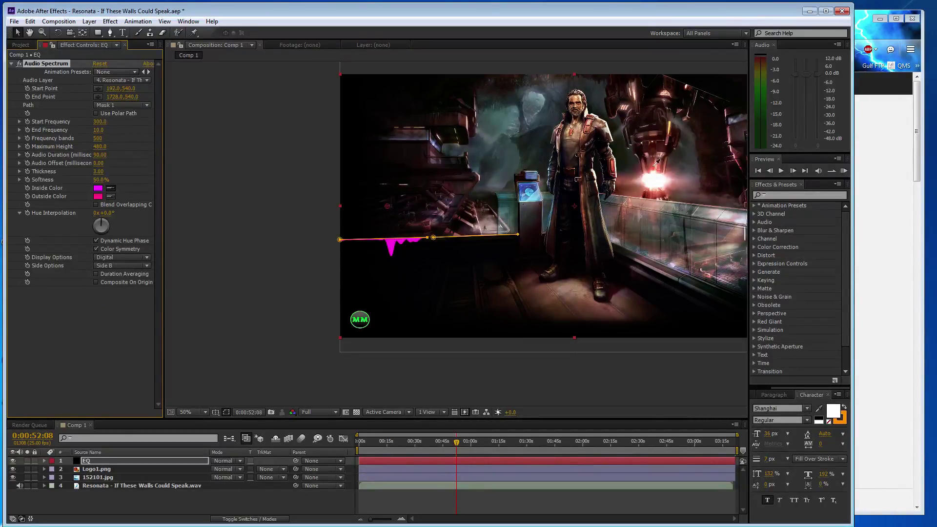
pyautogui.click(571, 208)
pyautogui.click(111, 195)
pyautogui.click(524, 208)
pyautogui.click(774, 195)
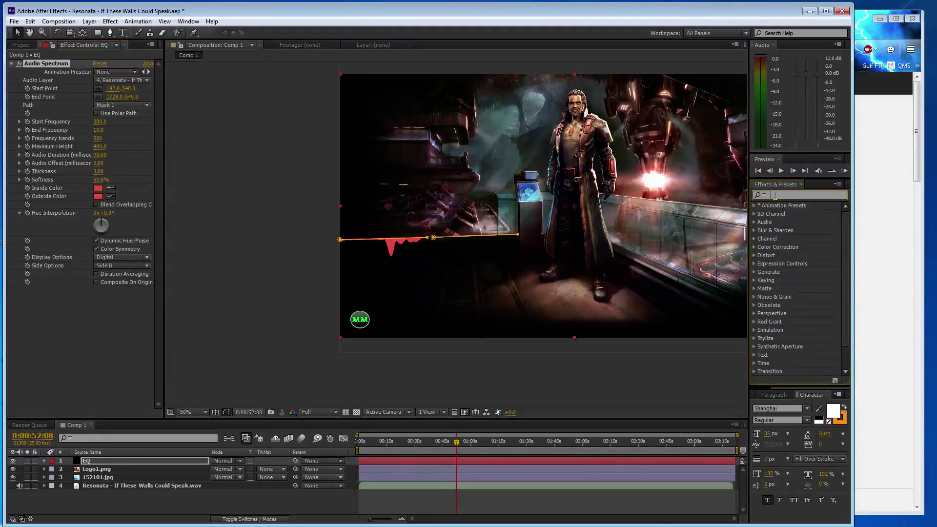
pyautogui.write('glow')
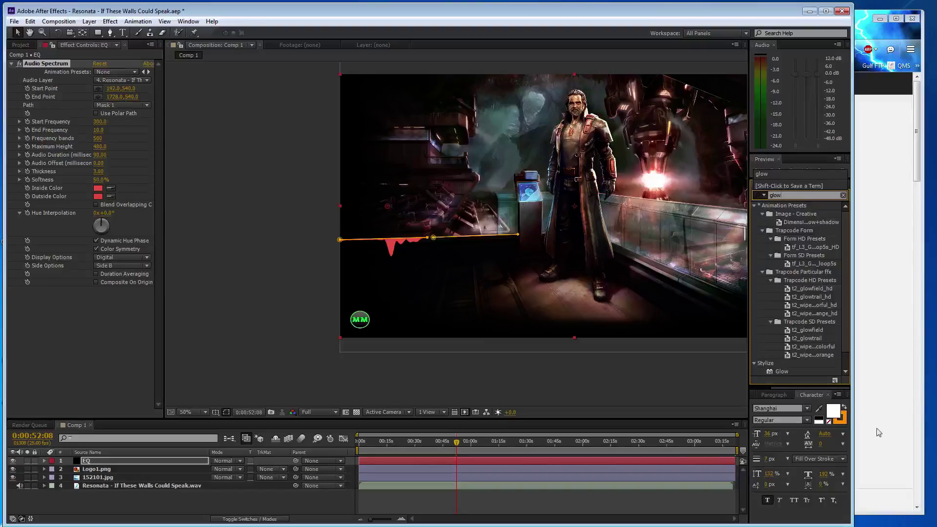
# - Add Glow to EQ, with pale pink sampled inside colour and red FF1A00 outside colour
pyautogui.doubleClick(782, 371)
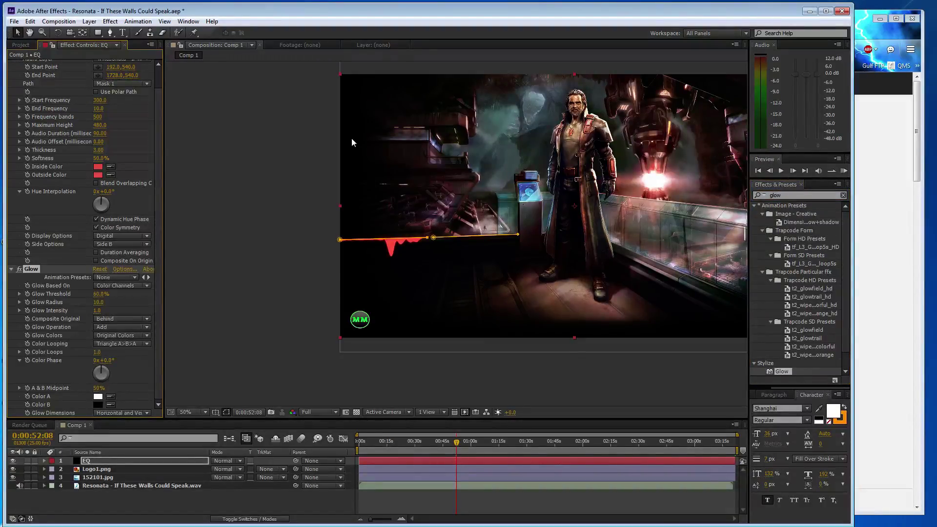
pyautogui.click(644, 176)
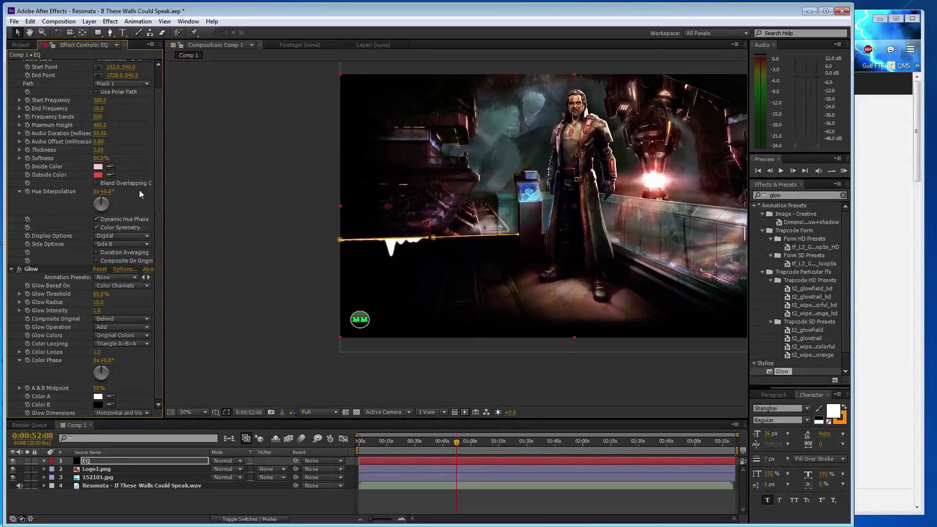
pyautogui.click(98, 176)
pyautogui.click(166, 198)
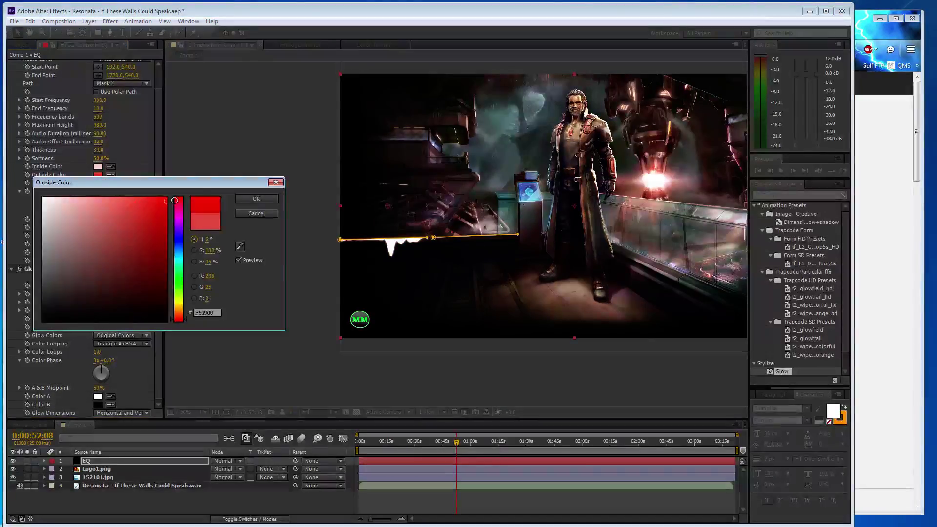
pyautogui.click(259, 198)
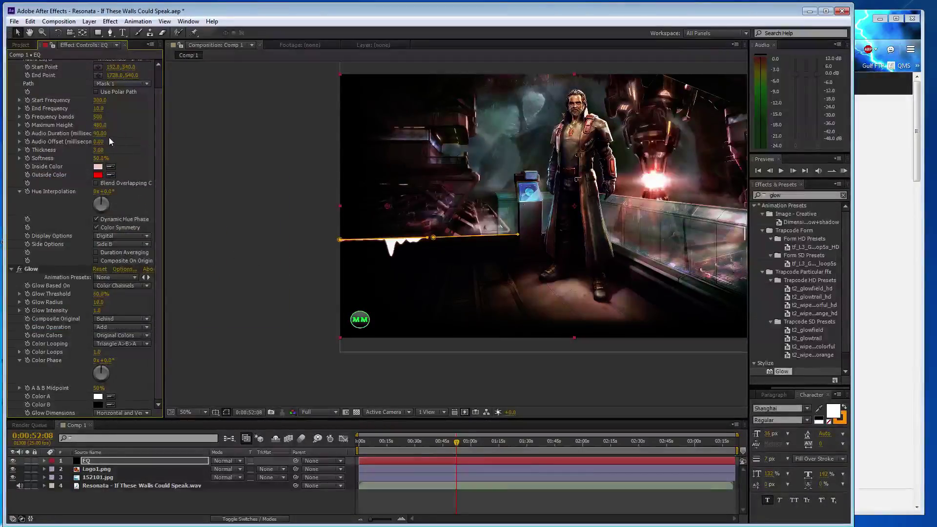
# - Set spectrum thickness 5, glow radius 19 and maximum height 200
pyautogui.scroll(2, 111, 133)
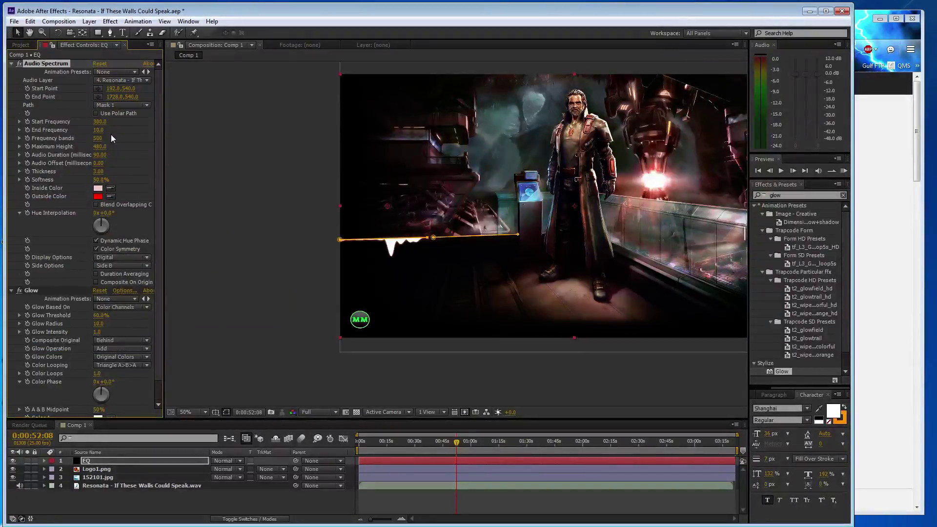
pyautogui.click(99, 171)
pyautogui.write('5')
pyautogui.press('Return')
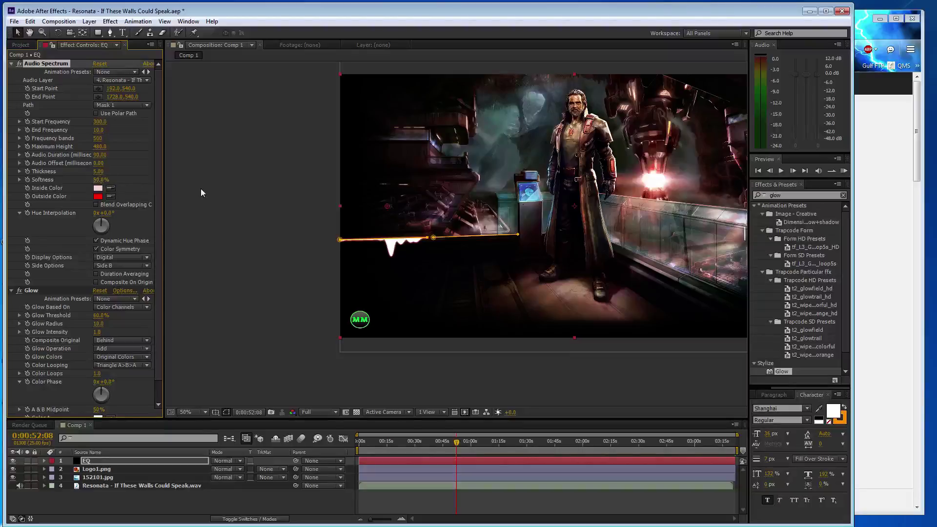
pyautogui.scroll(-1, 156, 280)
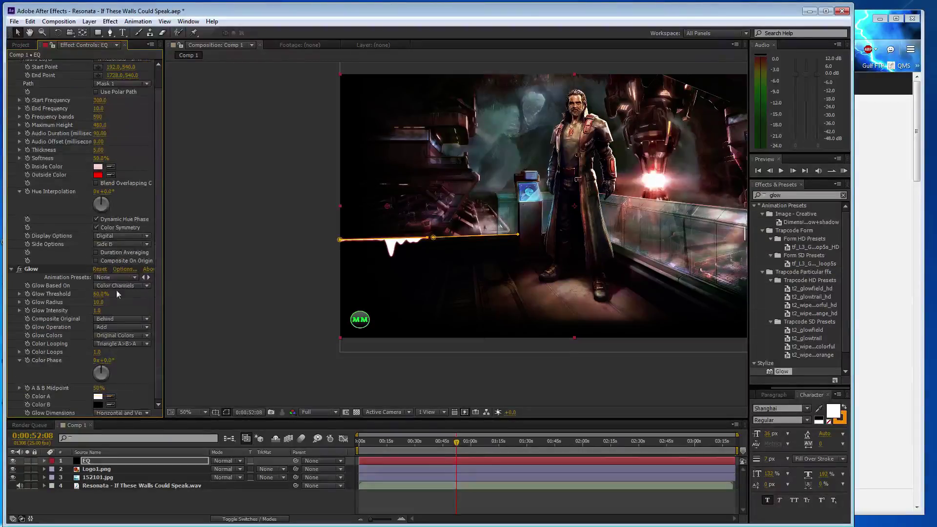
pyautogui.moveTo(101, 303); pyautogui.dragTo(105, 302)
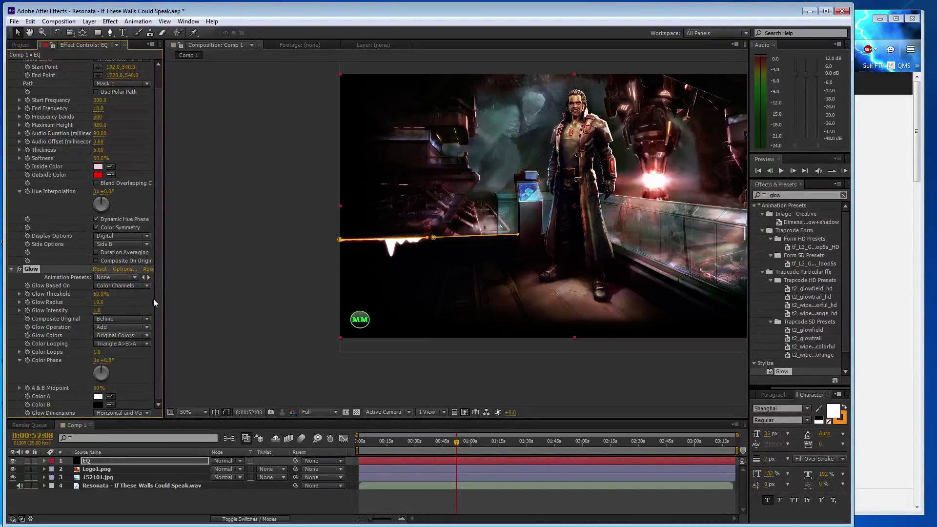
pyautogui.click(100, 126)
pyautogui.write('200')
pyautogui.press('Return')
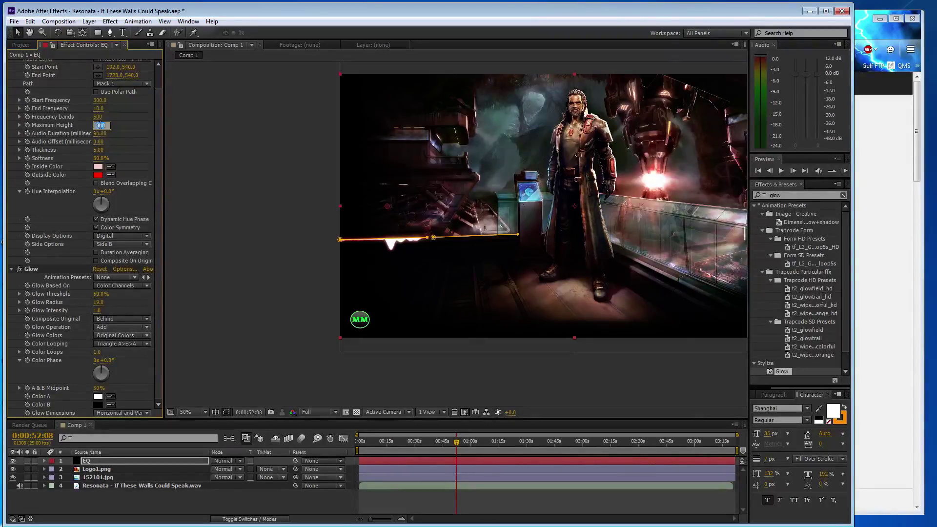
pyautogui.scroll(2, 117, 139)
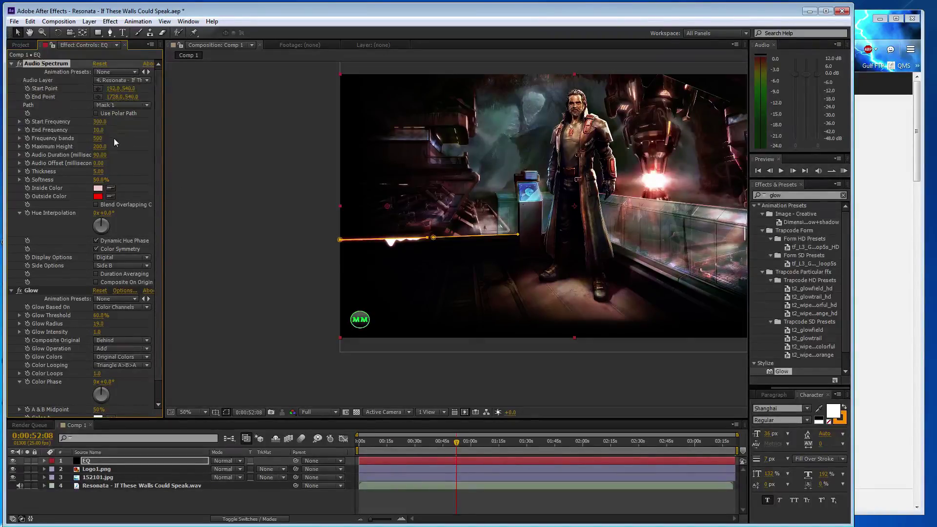
pyautogui.click(49, 64)
# - Duplicate Audio Spectrum onto Mask 2 with frequencies 10–300, and start the work area near 0:45
pyautogui.hotkey('ctrl', 'd')
pyautogui.click(125, 106)
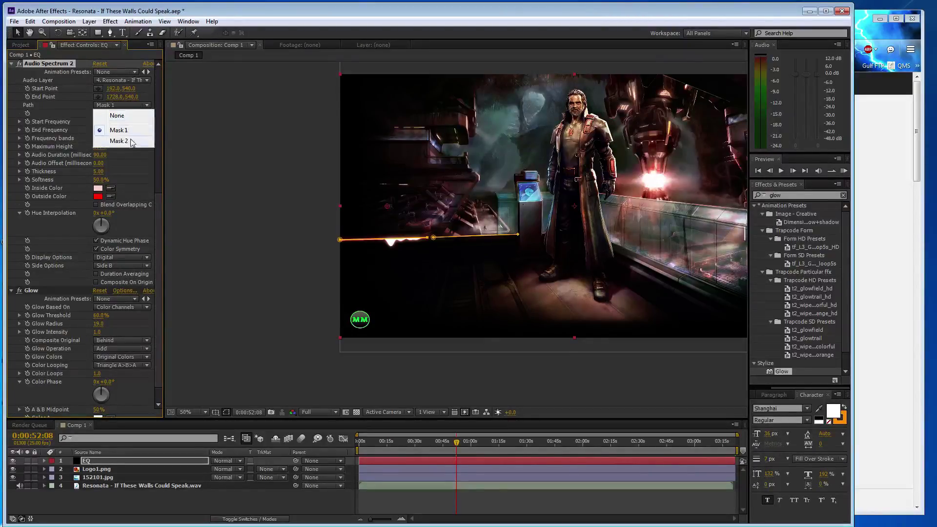
pyautogui.click(131, 141)
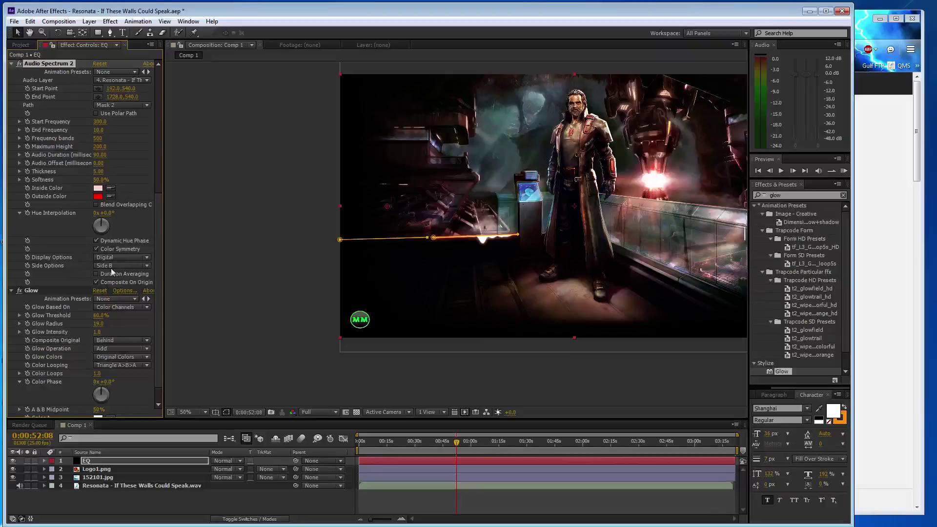
pyautogui.click(98, 130)
pyautogui.write('300')
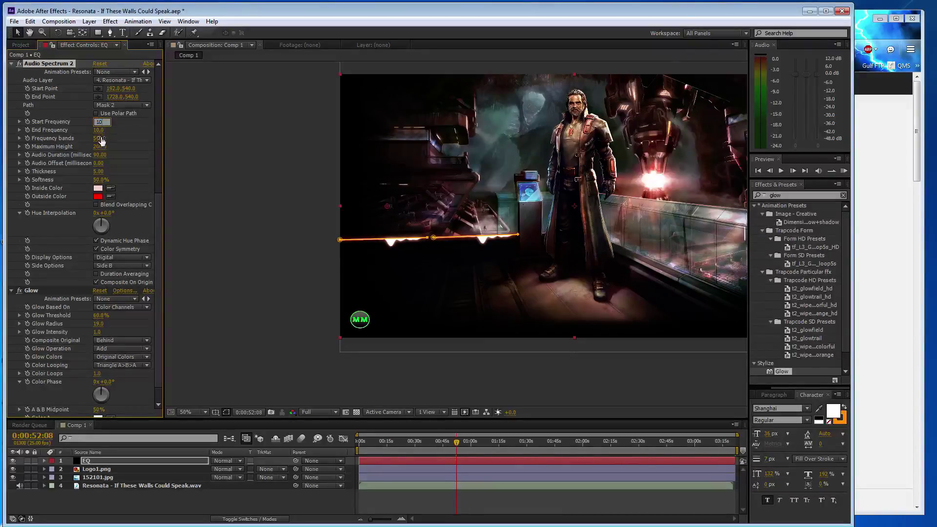
pyautogui.press('Return')
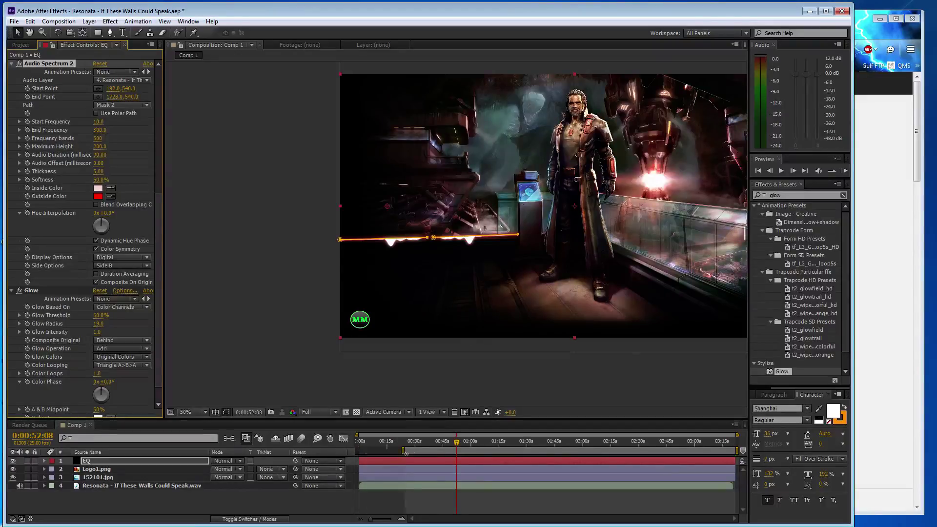
pyautogui.moveTo(358, 448); pyautogui.dragTo(441, 448)
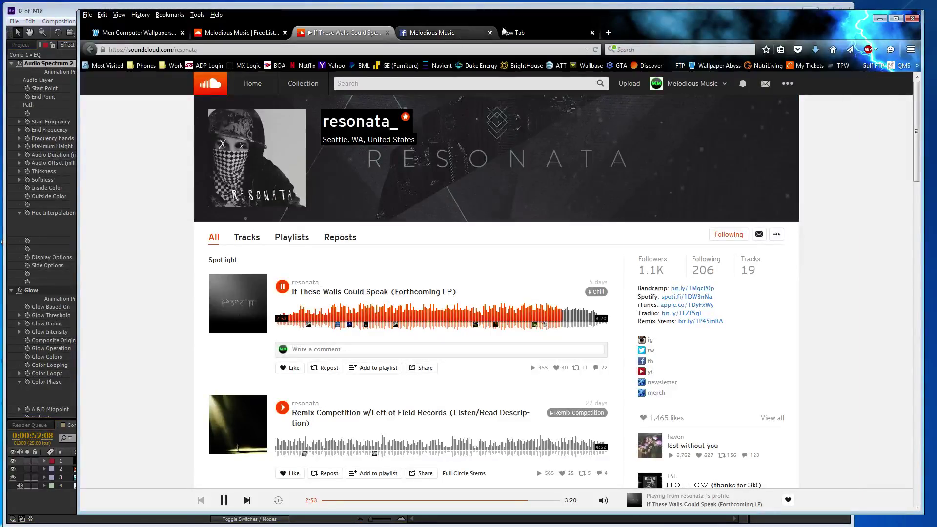
# - Play Sahe - Out Of My Mind (Murmullo Remix) on the Melodious Music SoundCloud profile
pyautogui.click(541, 32)
pyautogui.click(832, 49)
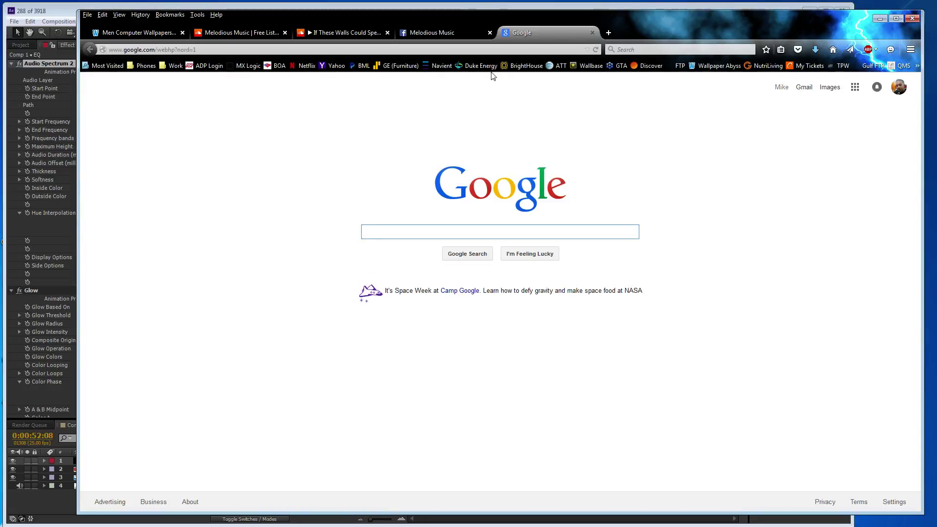
pyautogui.click(343, 32)
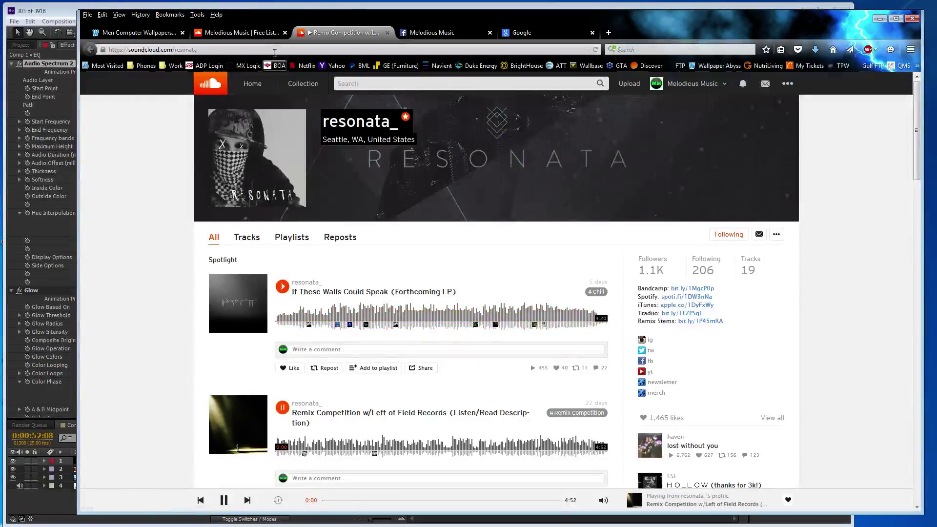
pyautogui.hotkey('ctrl', 'shift', 'Tab')
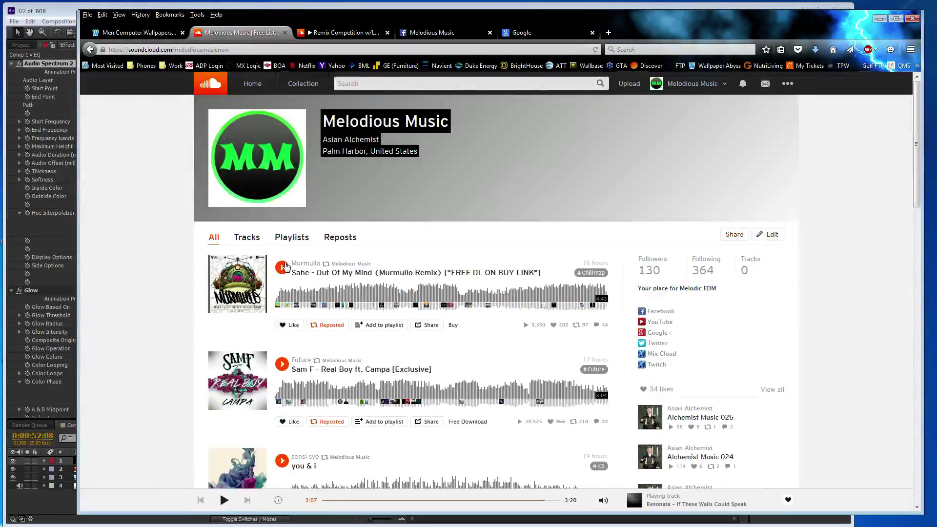
pyautogui.click(283, 268)
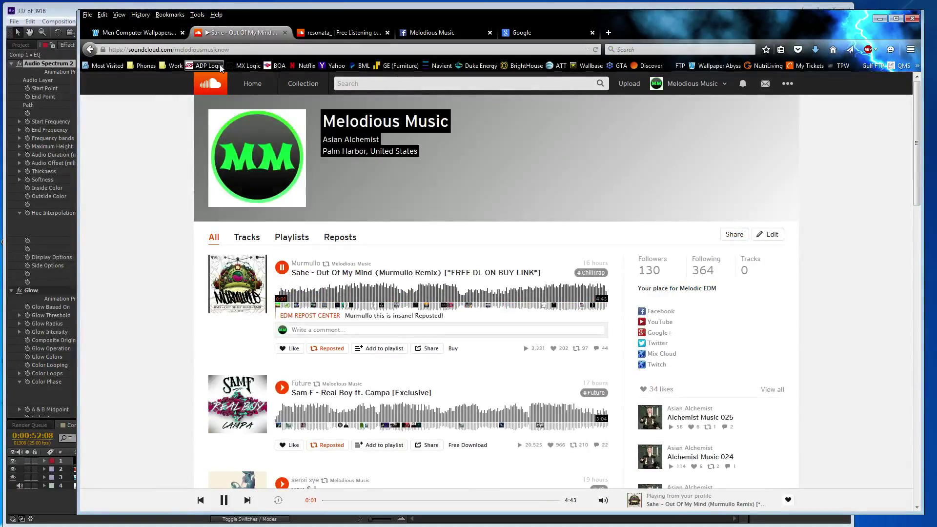
# - Return to After Effects, deselect EQ and preview Comp 1
pyautogui.click(69, 17)
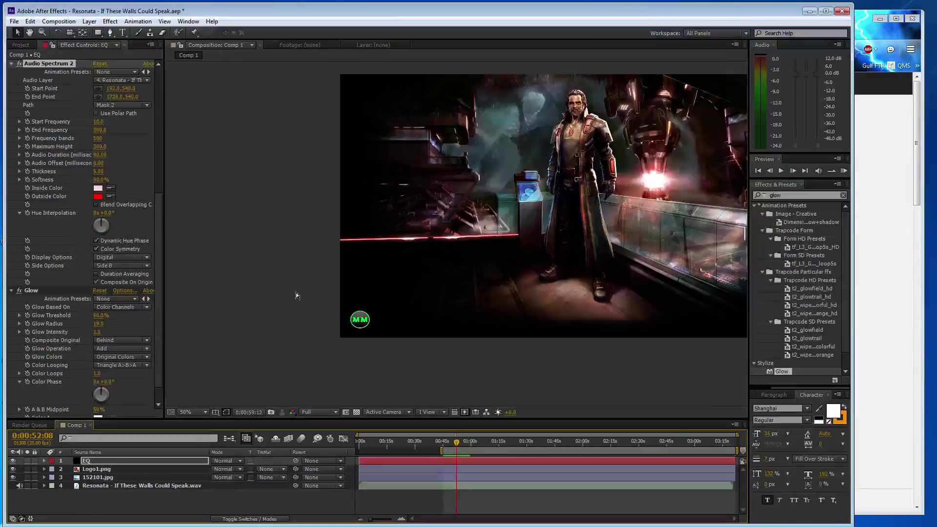
pyautogui.click(857, 277)
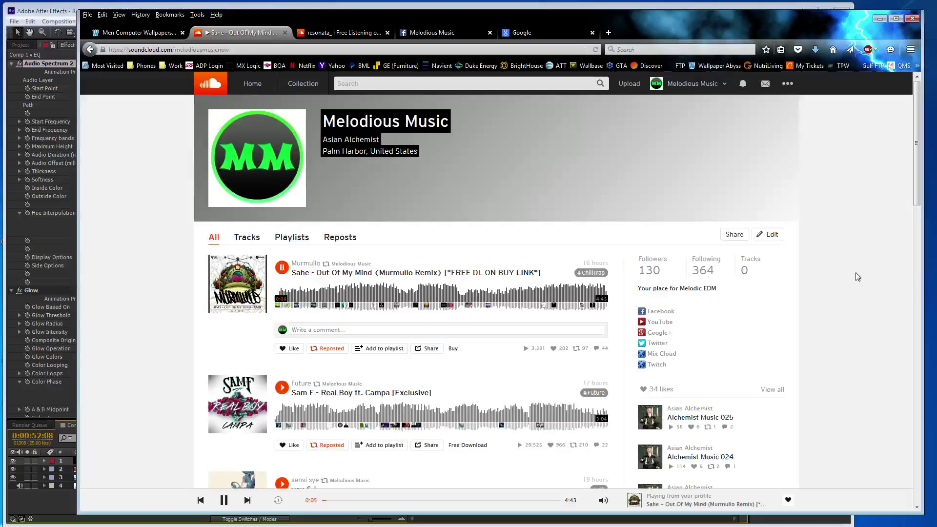
pyautogui.click(69, 17)
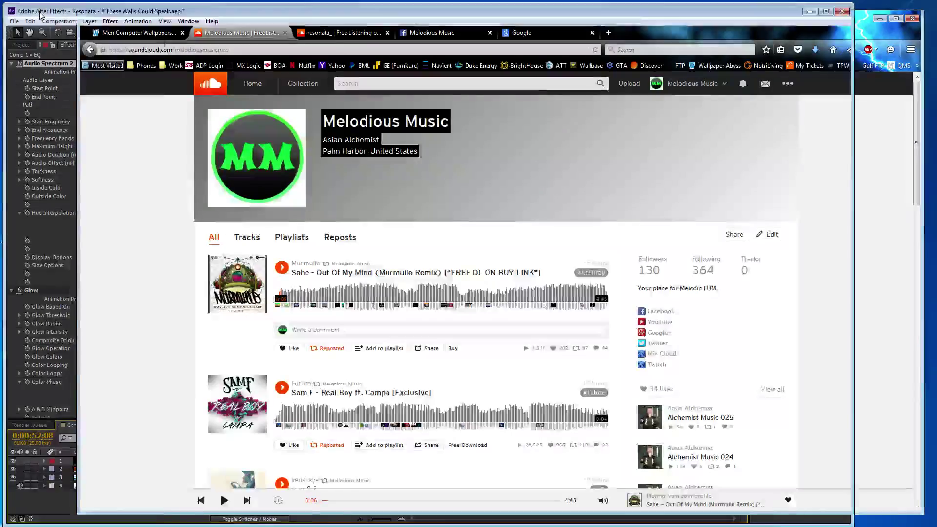
pyautogui.click(438, 396)
pyautogui.press('KP_0')
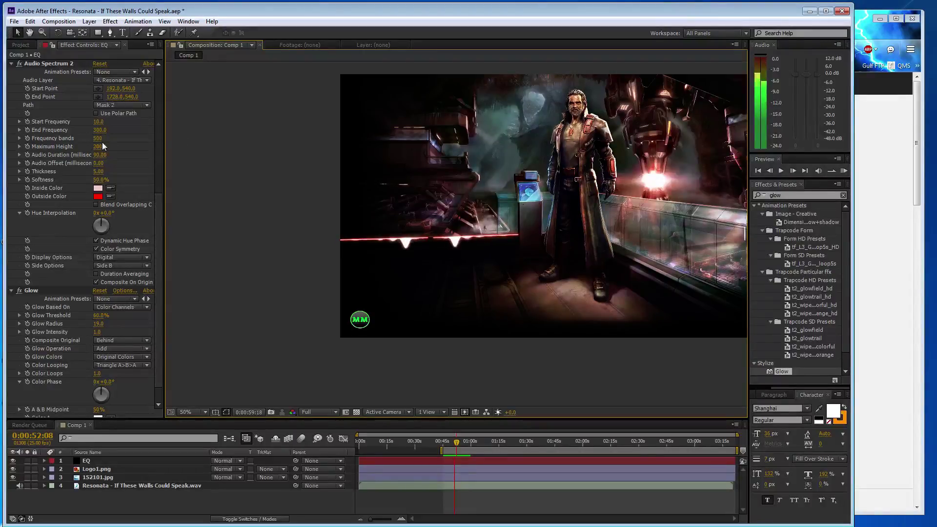
# - Stop the preview playback and scroll Effect Controls up to the Audio Spectrum settings
pyautogui.hotkey('ctrl', 'd')
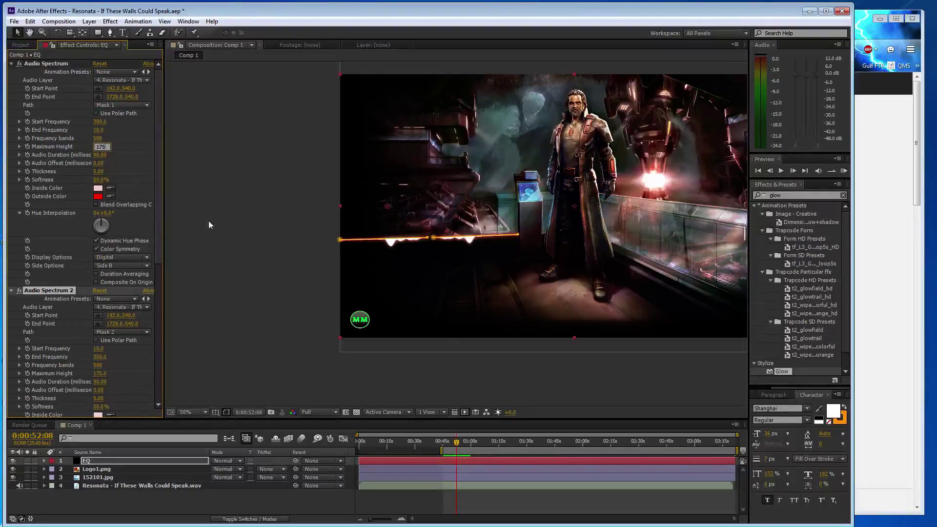
pyautogui.scroll(4, 381, 256)
# - Zoom in on the EQ layer and extend the left and right spectrum mask lines toward the gap
pyautogui.press('h')
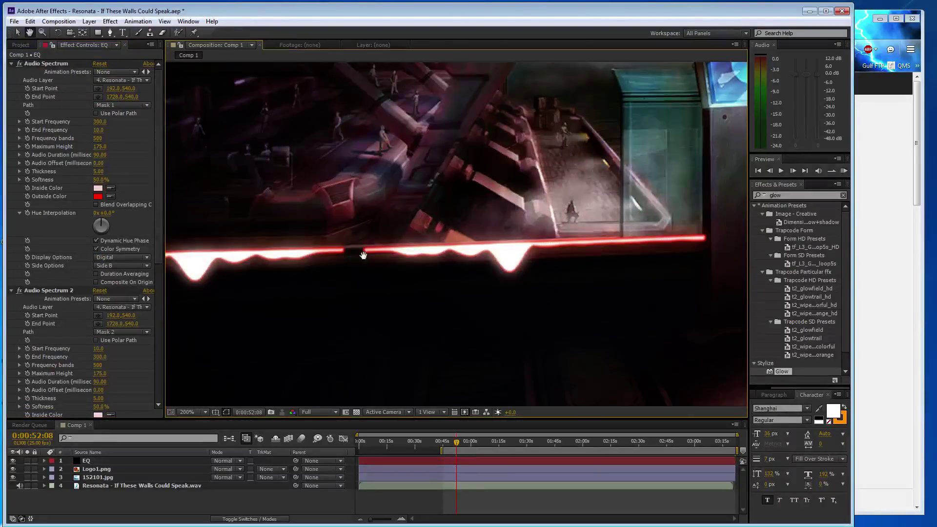
pyautogui.scroll(1, 363, 255)
pyautogui.scroll(3, 386, 277)
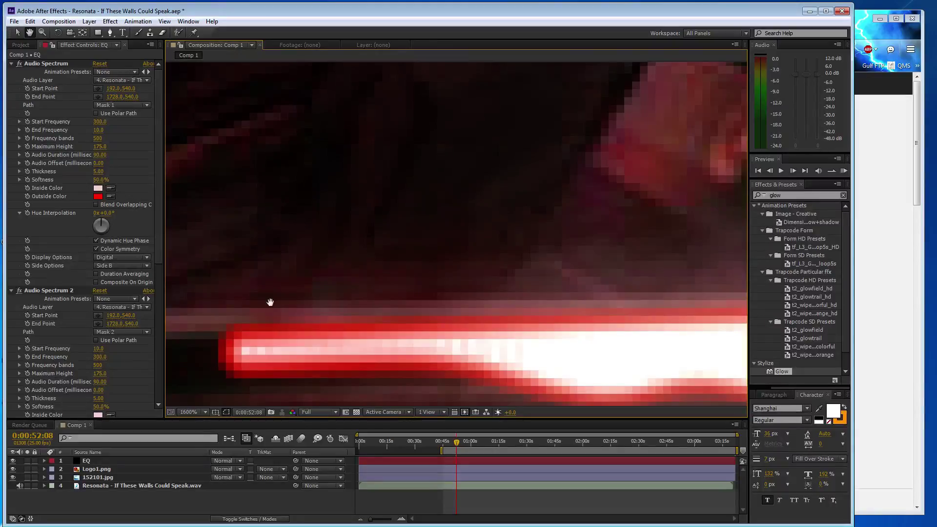
pyautogui.moveTo(271, 302); pyautogui.dragTo(621, 233)
pyautogui.press('v')
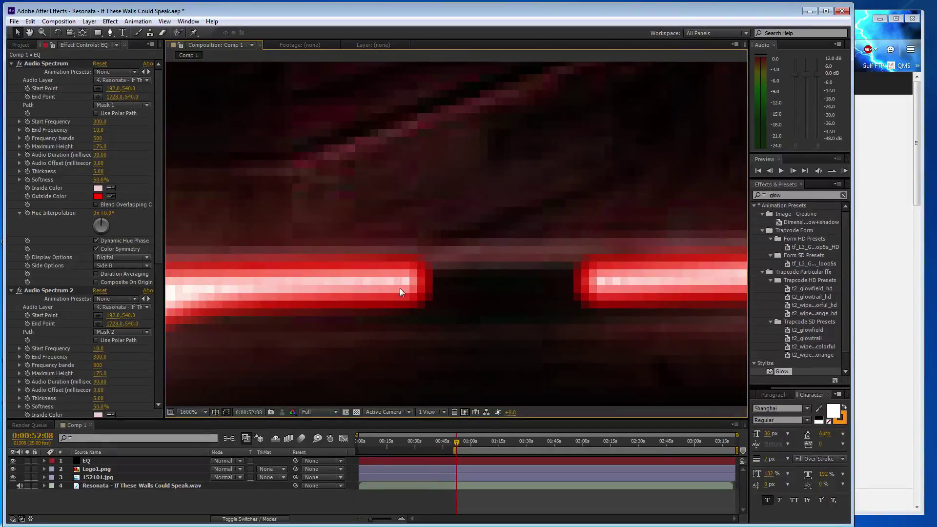
pyautogui.click(414, 291)
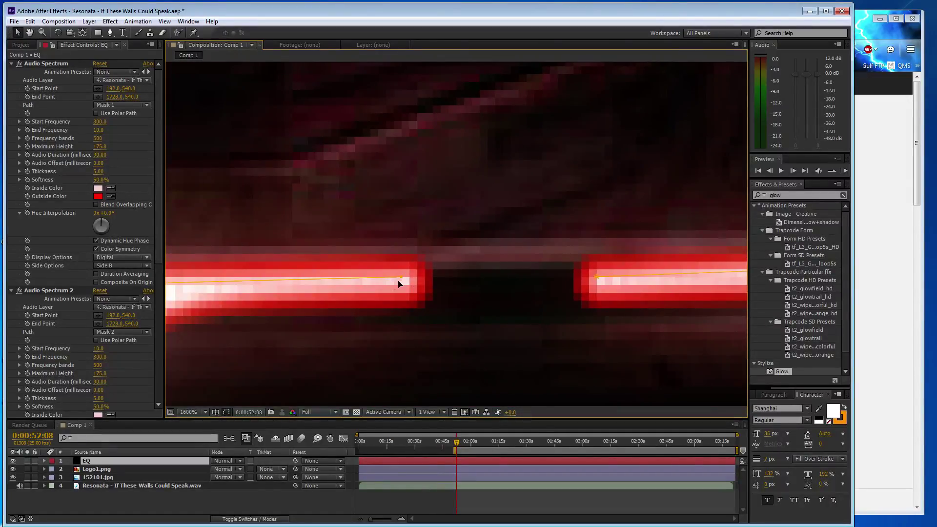
pyautogui.moveTo(401, 280); pyautogui.dragTo(437, 279)
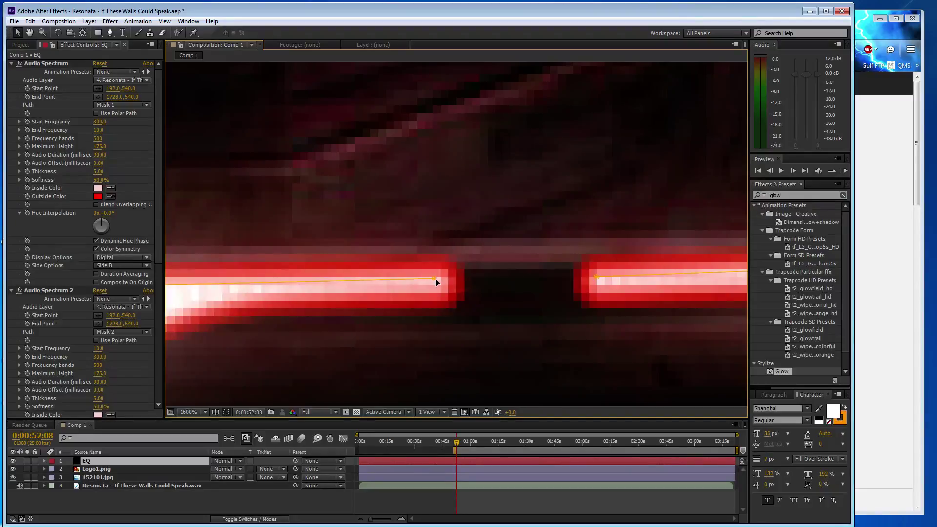
pyautogui.moveTo(586, 279); pyautogui.dragTo(527, 281)
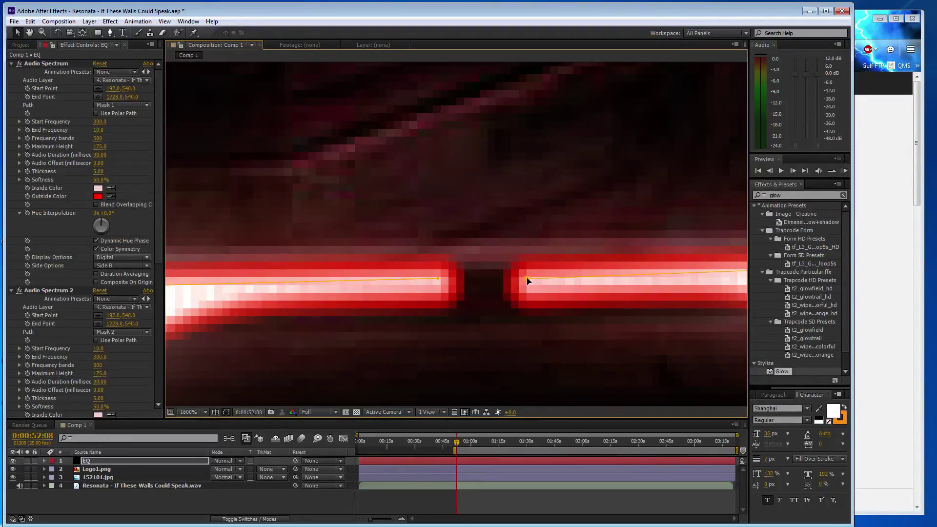
pyautogui.moveTo(438, 279)
pyautogui.mouseDown()
pyautogui.moveTo(505, 279)
pyautogui.moveTo(482, 279)
pyautogui.mouseUp()
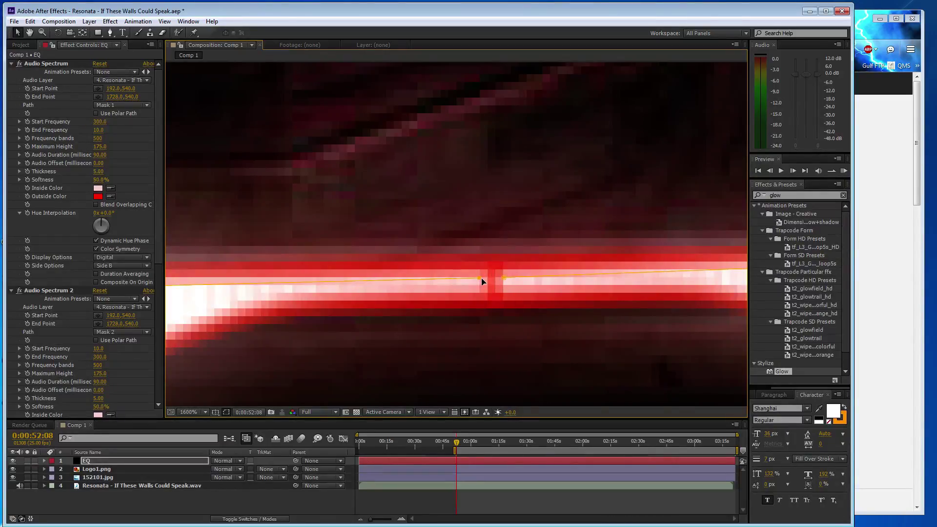
# - Nudge the mask points at the join so the two spectrum lines meet seamlessly
pyautogui.press('/')
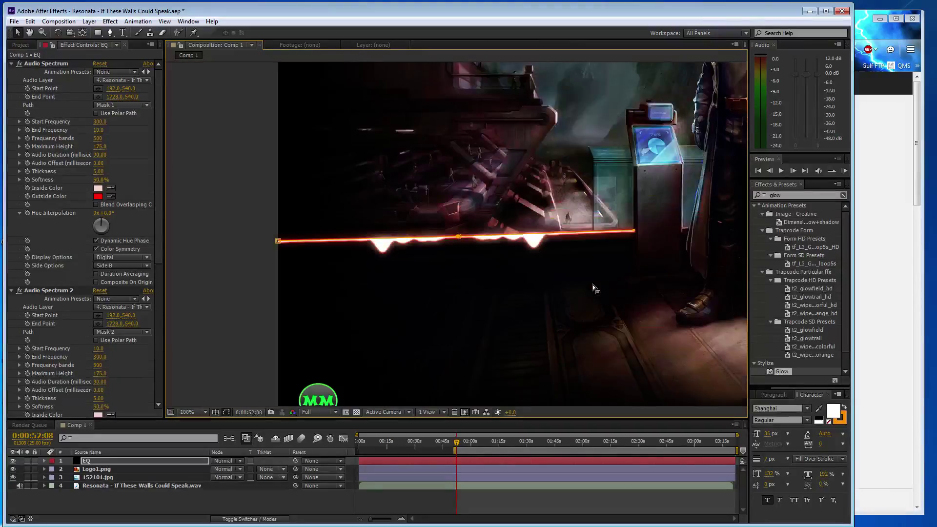
pyautogui.press(',')
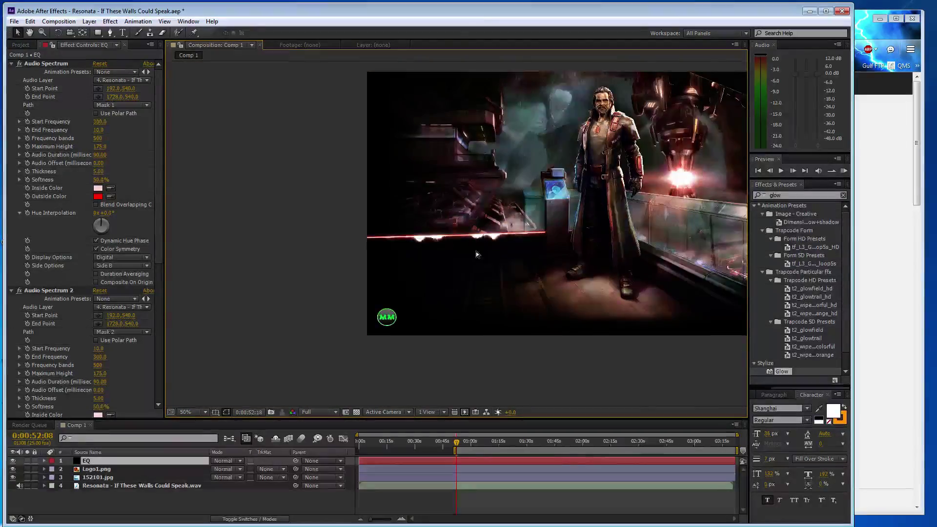
pyautogui.press('.')
pyautogui.press('.')
pyautogui.scroll(3, 441, 251)
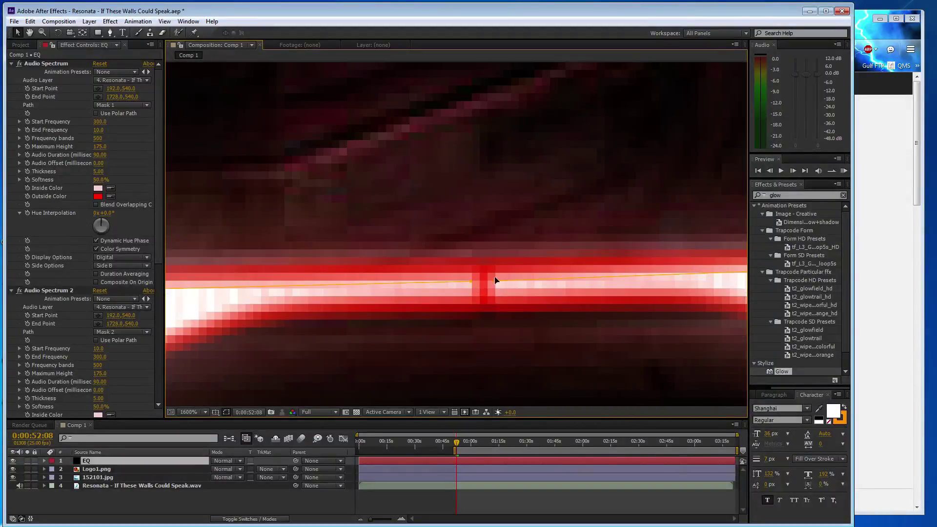
pyautogui.moveTo(494, 282); pyautogui.dragTo(492, 282)
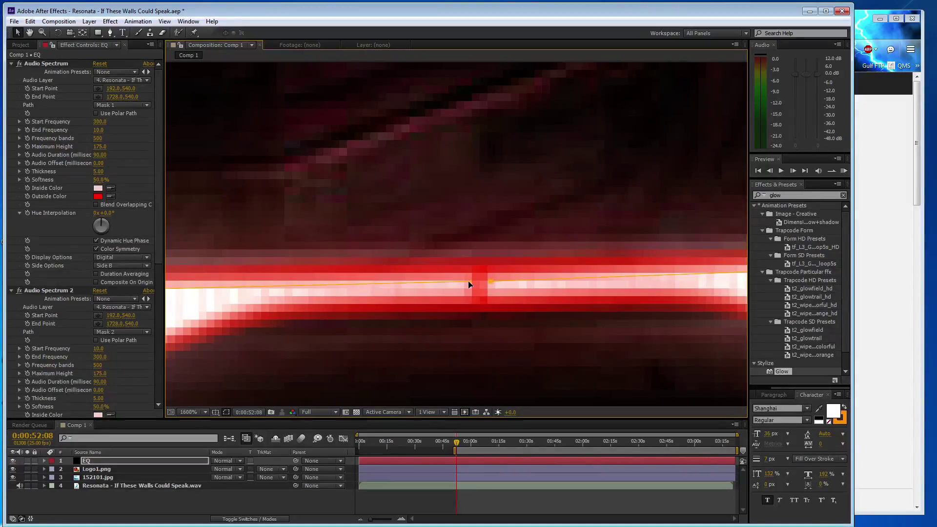
pyautogui.moveTo(469, 281); pyautogui.dragTo(471, 280)
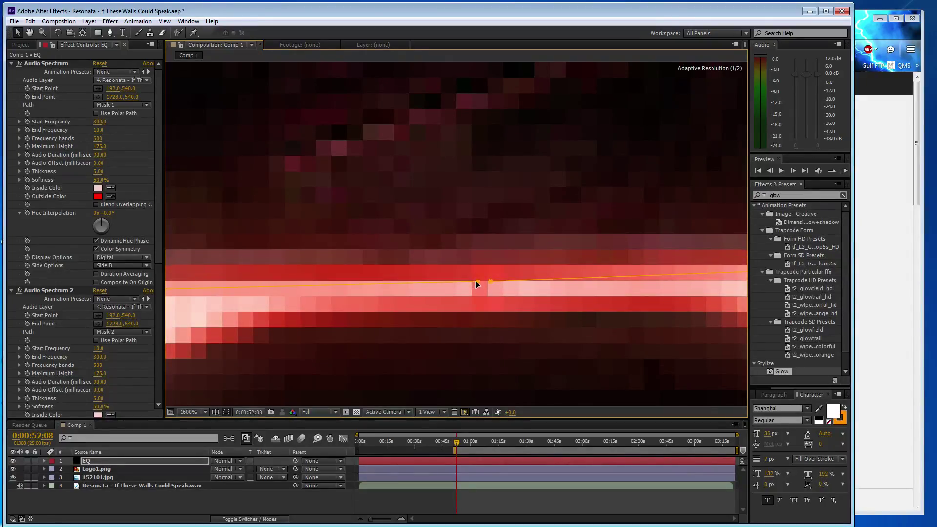
pyautogui.scroll(-3, 578, 309)
pyautogui.scroll(-3, 578, 309)
pyautogui.scroll(-2, 578, 309)
pyautogui.scroll(-2, 578, 309)
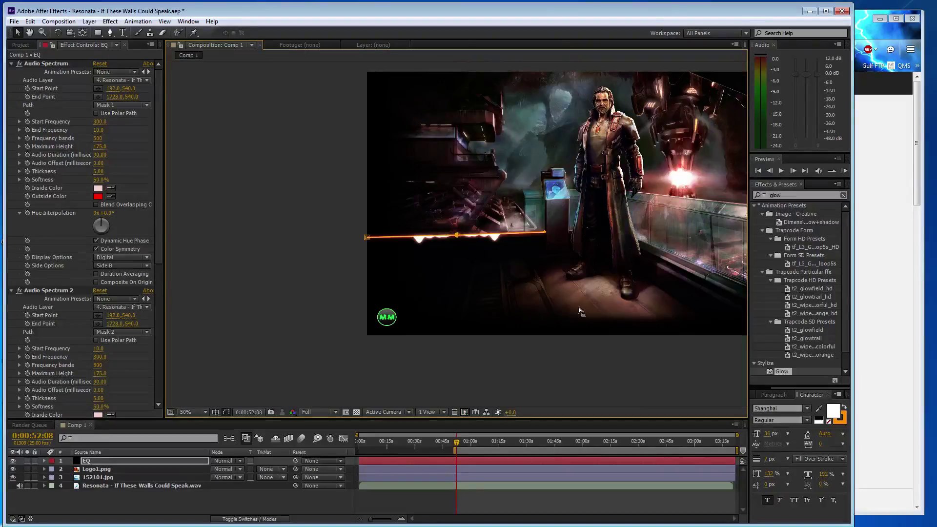
# - Preview the spectrum, then shift a mask point slightly left along the red light
pyautogui.press('space')
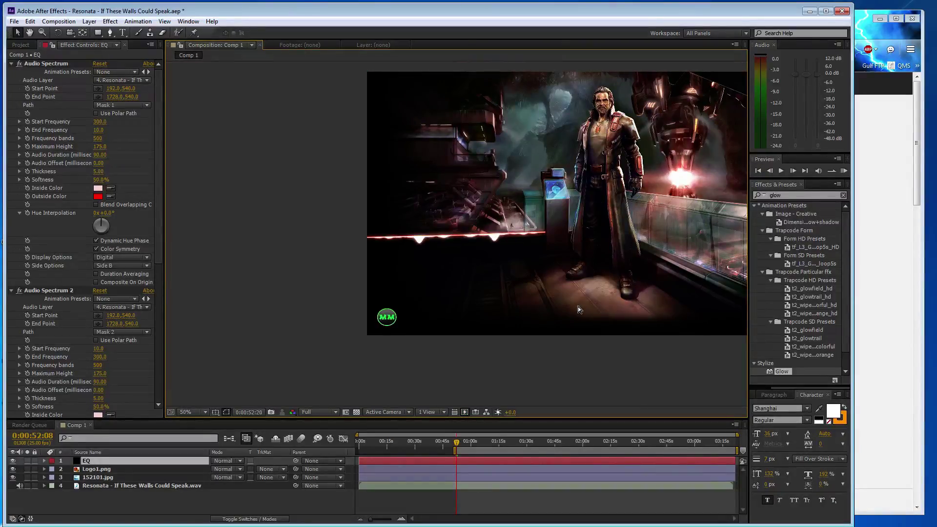
pyautogui.scroll(2, 444, 252)
pyautogui.scroll(2, 434, 261)
pyautogui.scroll(2, 441, 259)
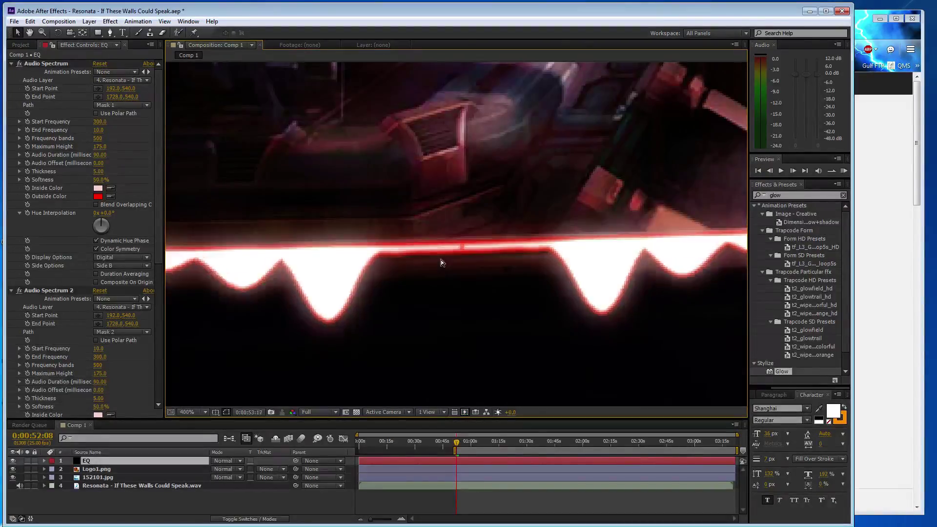
pyautogui.scroll(1, 446, 258)
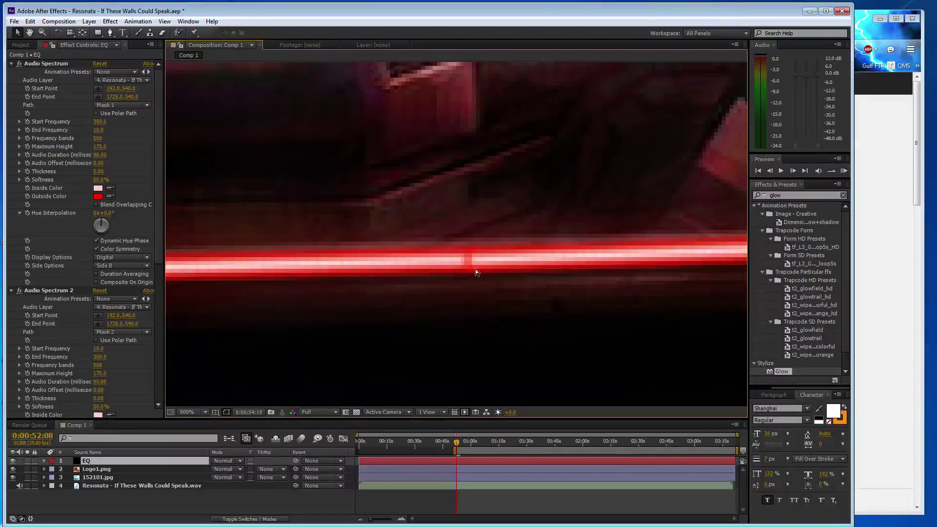
pyautogui.press('space')
pyautogui.scroll(1, 475, 268)
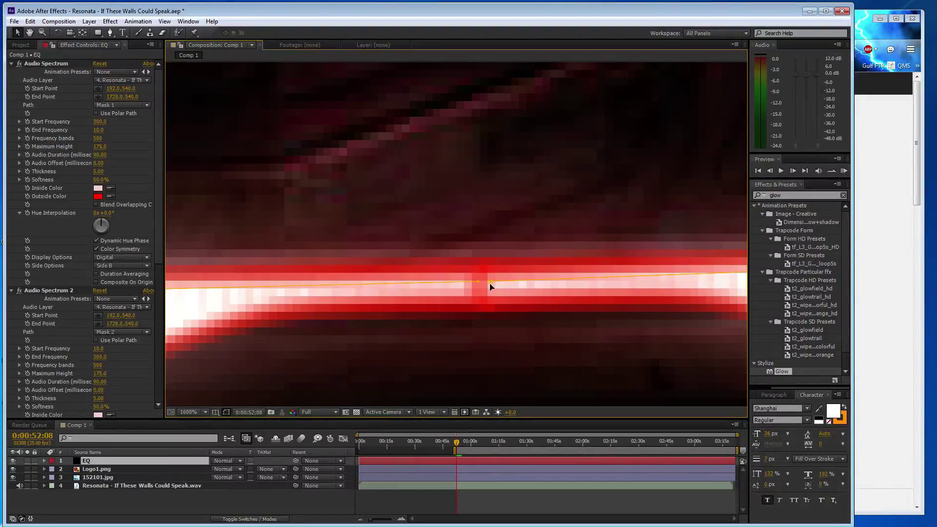
pyautogui.moveTo(490, 283); pyautogui.dragTo(477, 284)
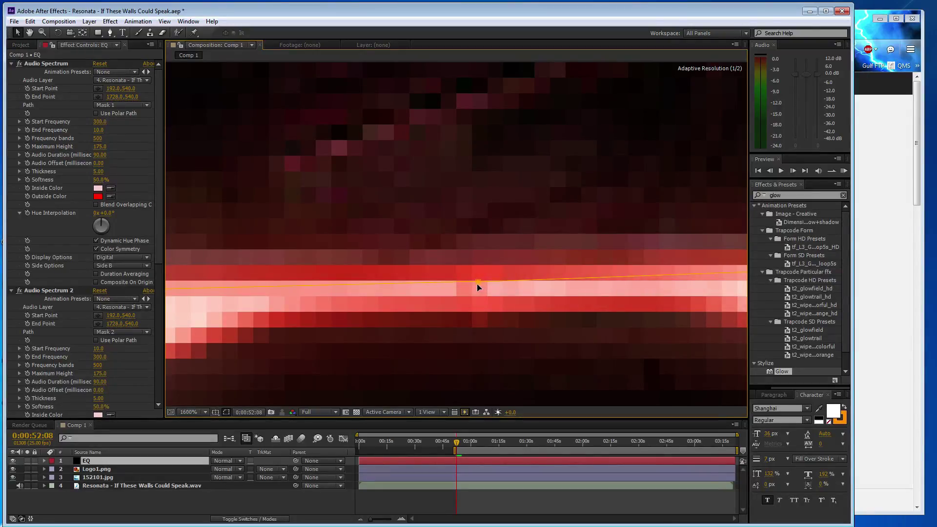
# - Zoom out to the whole spectrum line and nudge a mask point slightly right
pyautogui.press(',')
pyautogui.press(',')
pyautogui.press(',')
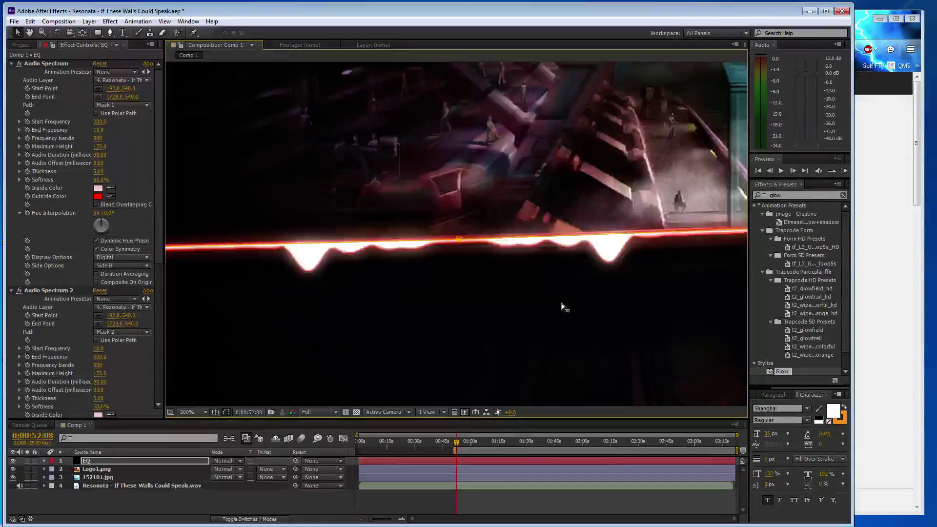
pyautogui.press(',')
pyautogui.press(',')
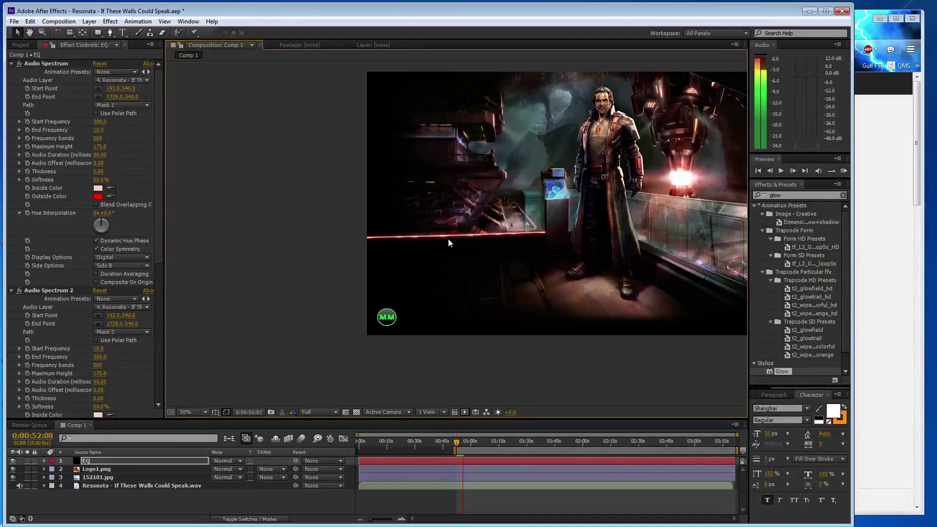
pyautogui.scroll(4, 451, 242)
pyautogui.scroll(4, 452, 244)
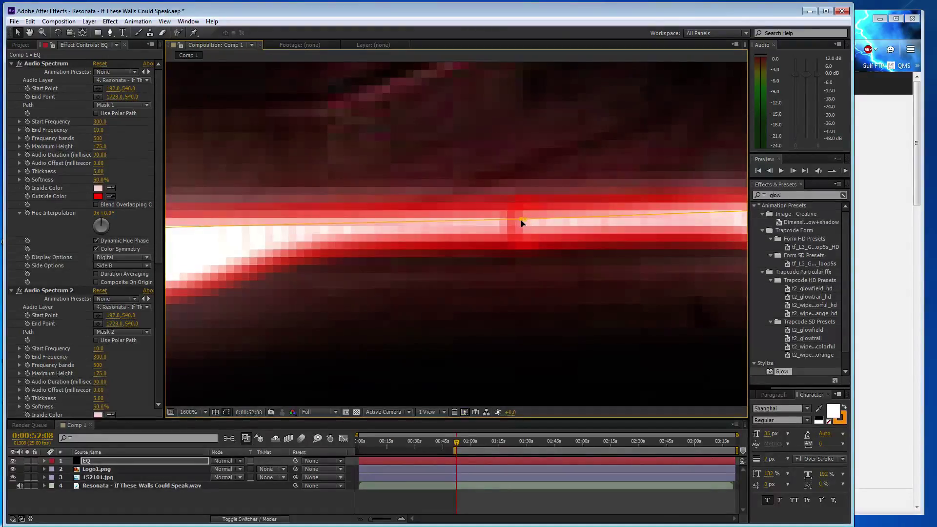
pyautogui.moveTo(520, 220); pyautogui.dragTo(534, 223)
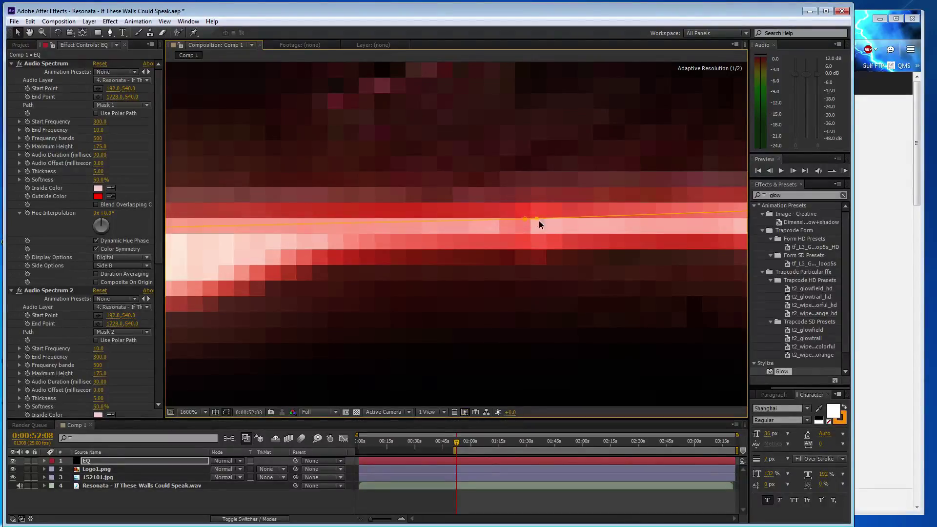
# - Make a final adjustment to an EQ mask point and preview the spectrum animation
pyautogui.scroll(-3, 551, 222)
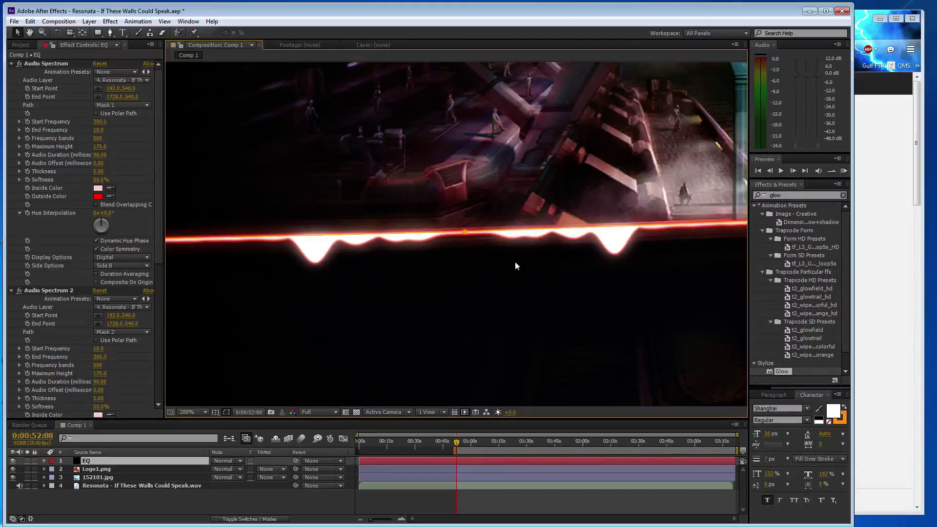
pyautogui.scroll(-3, 516, 265)
pyautogui.scroll(-2, 514, 291)
pyautogui.scroll(2, 510, 294)
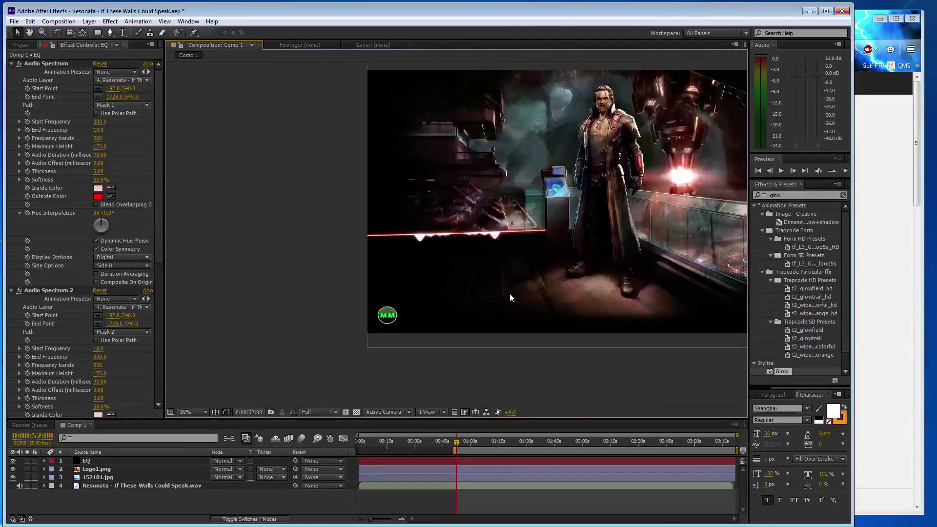
pyautogui.scroll(1, 511, 297)
pyautogui.scroll(1, 509, 294)
pyautogui.scroll(2, 509, 293)
pyautogui.scroll(1, 498, 291)
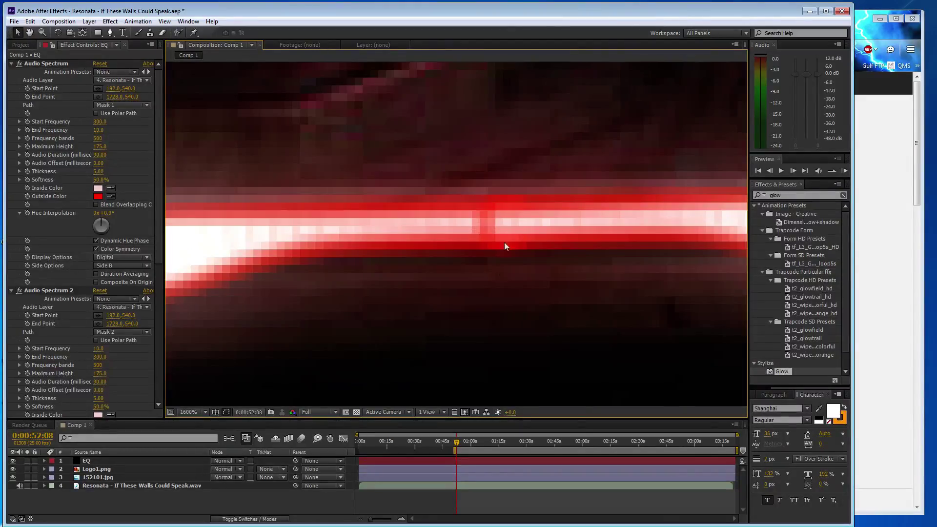
pyautogui.click(497, 224)
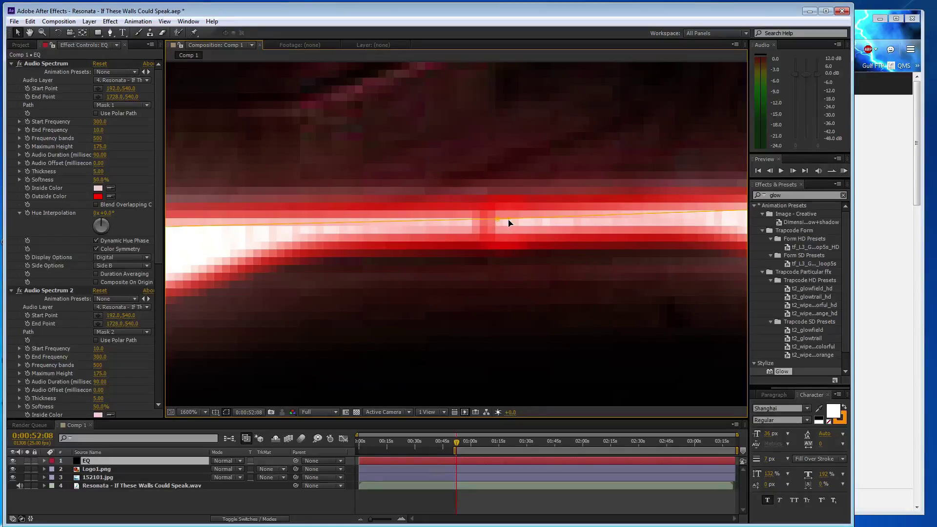
pyautogui.moveTo(509, 223); pyautogui.dragTo(502, 223)
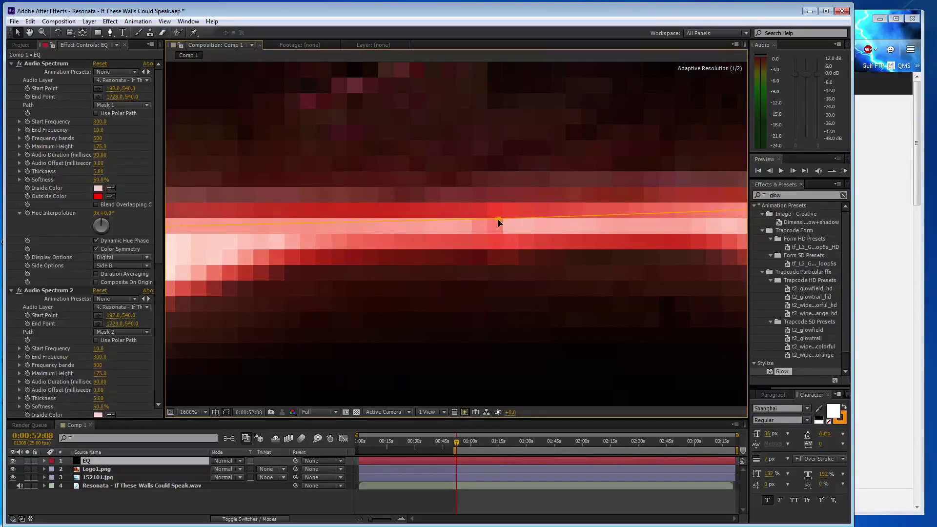
pyautogui.scroll(-3, 520, 235)
pyautogui.scroll(-2, 521, 235)
pyautogui.scroll(-3, 521, 237)
pyautogui.scroll(2, 520, 237)
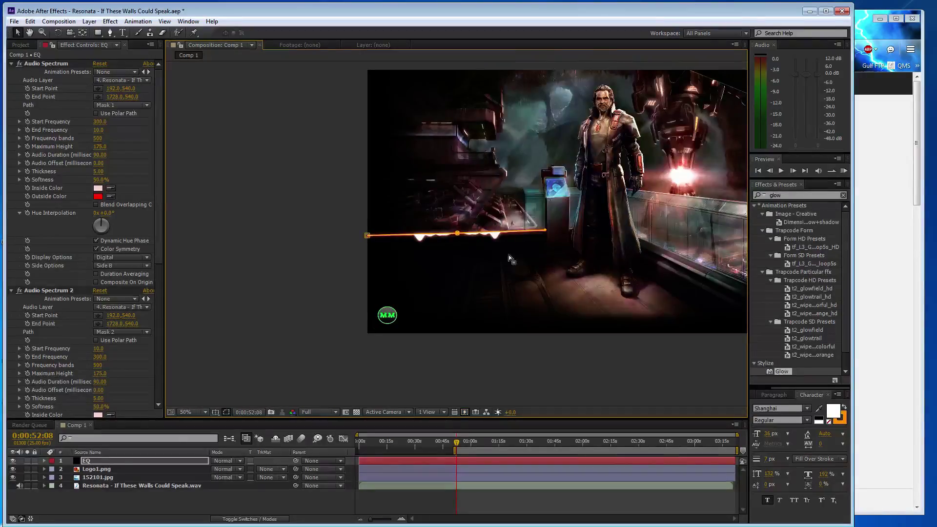
pyautogui.press('space')
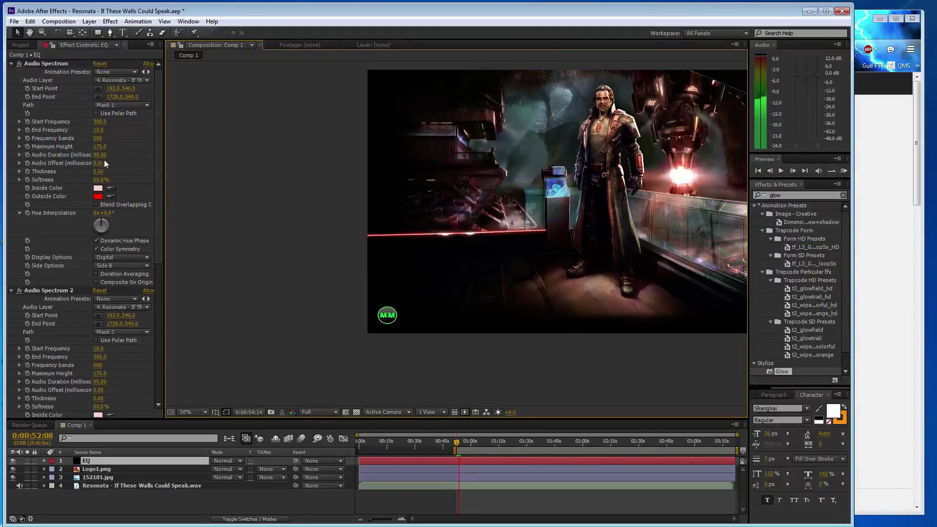
# - Set Thickness to 4 on both Audio Spectrum effects and preview the thinner lines
pyautogui.press('space')
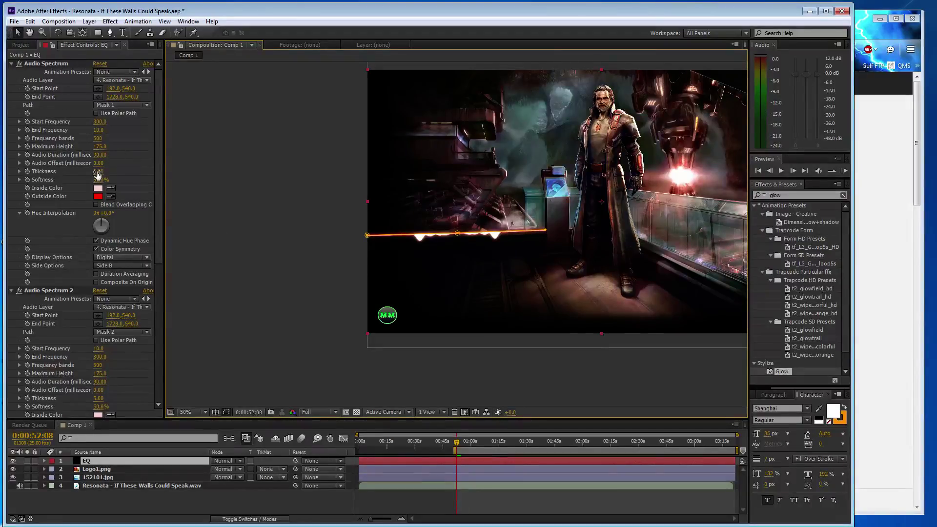
pyautogui.click(97, 172)
pyautogui.write('4')
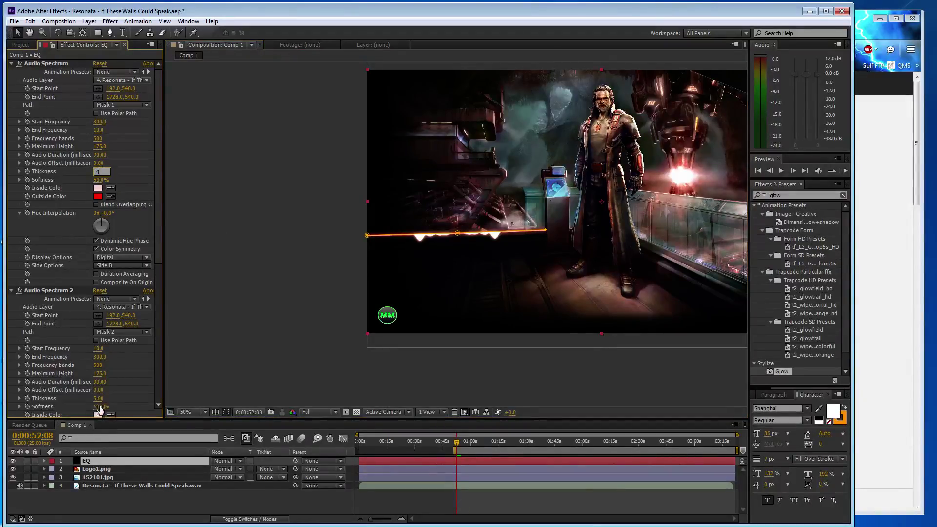
pyautogui.click(98, 399)
pyautogui.write('4')
pyautogui.click(254, 306)
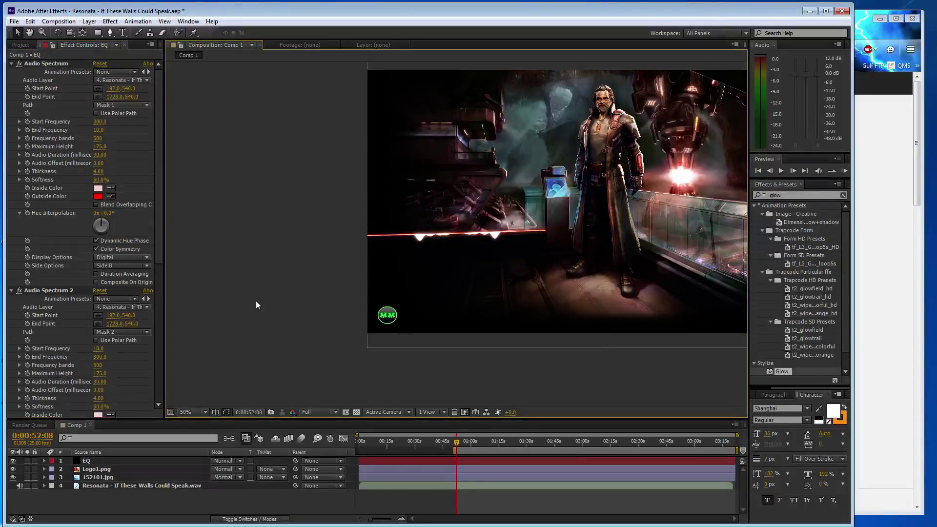
pyautogui.press('space')
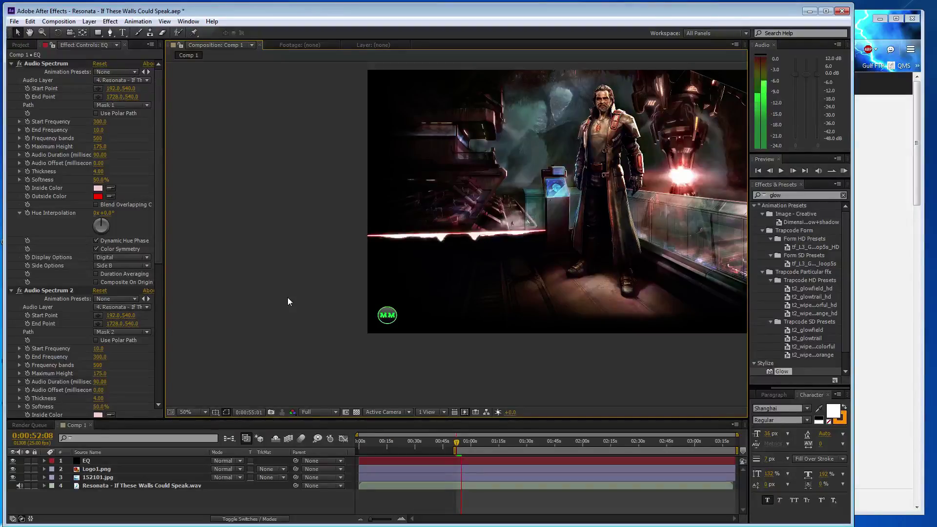
# - Raise both Audio Spectrum effects to 600 frequency bands and save the project
pyautogui.scroll(4, 340, 248)
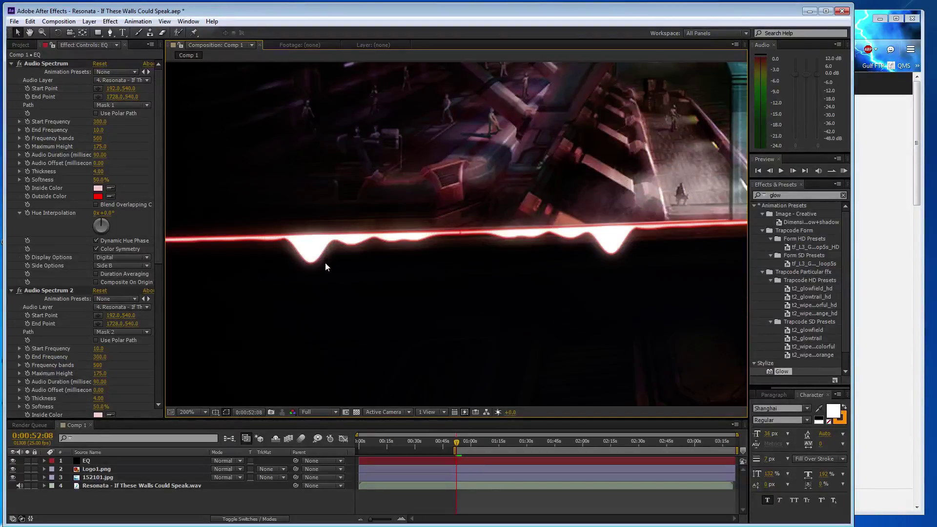
pyautogui.click(99, 139)
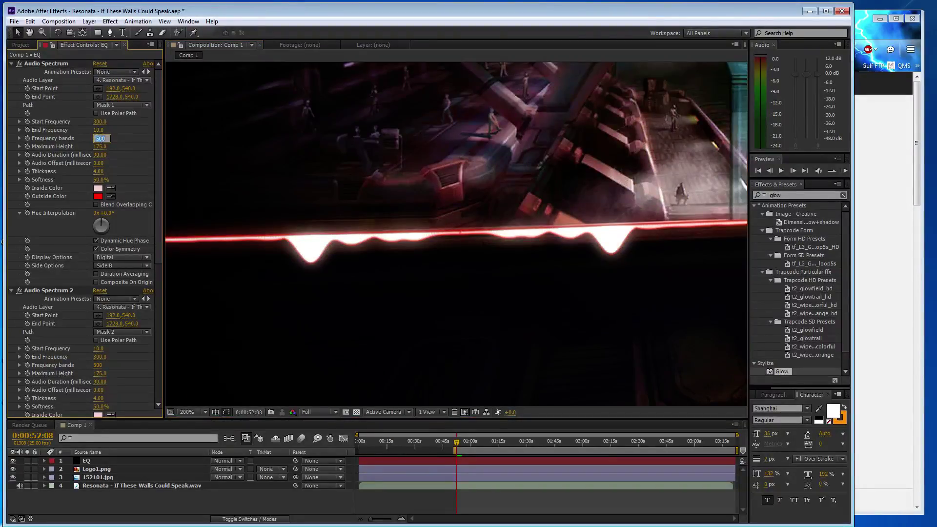
pyautogui.write('600')
pyautogui.press('Return')
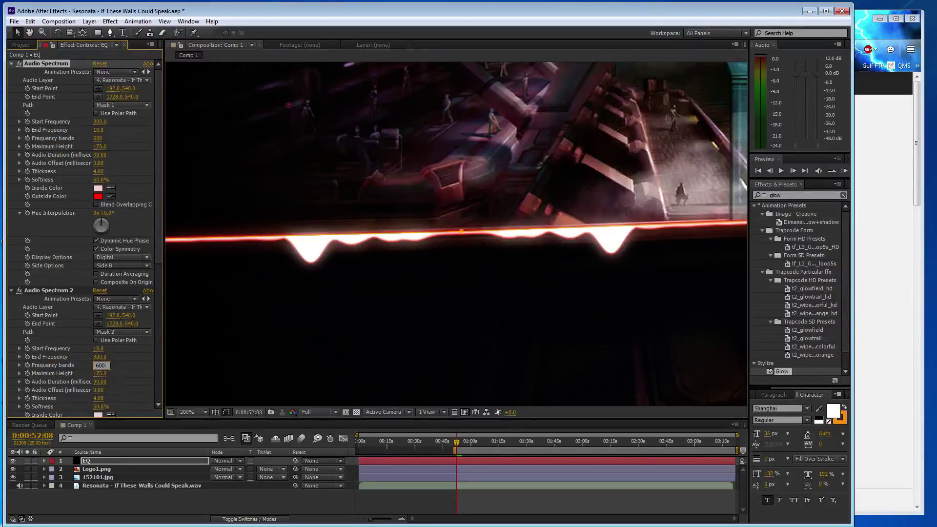
pyautogui.click(99, 368)
pyautogui.press(',')
pyautogui.press(',')
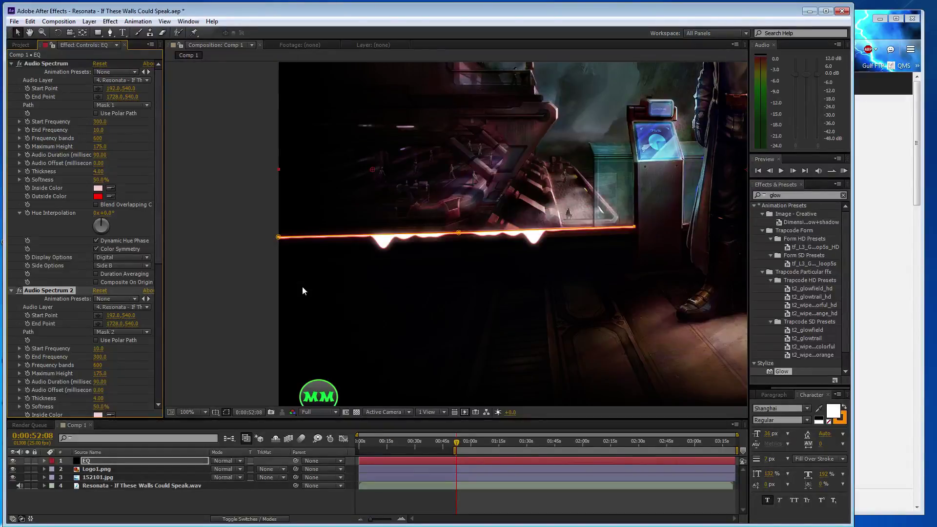
pyautogui.hotkey('ctrl', 's')
# - Zoom out and pan the view to the character's feet and glass railing
pyautogui.press(',')
pyautogui.press('h')
pyautogui.moveTo(547, 256)
pyautogui.mouseDown()
pyautogui.moveTo(482, 213)
pyautogui.moveTo(409, 212)
pyautogui.mouseUp()
pyautogui.scroll(2, 517, 235)
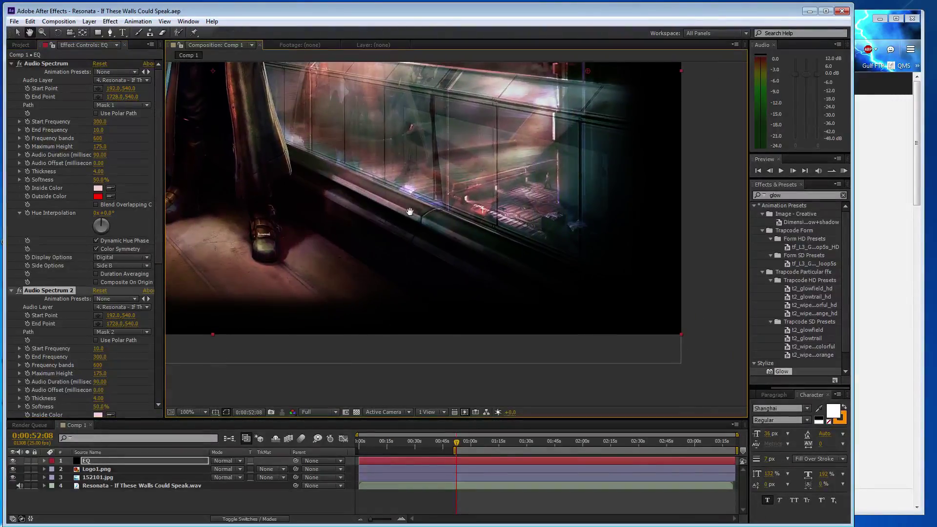
# - Draw a straight mask line on EQ from the character's foot to the bottom-right corner
pyautogui.press('g')
pyautogui.click(290, 179)
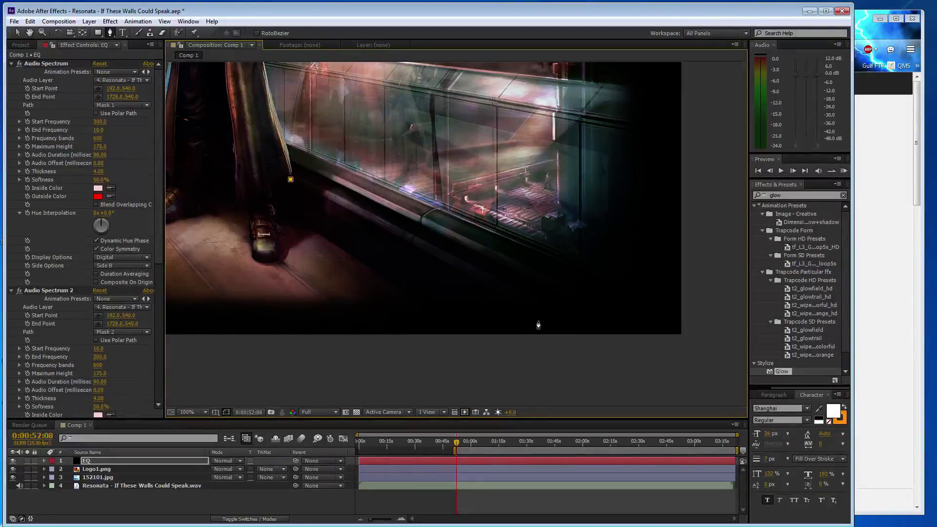
pyautogui.click(587, 335)
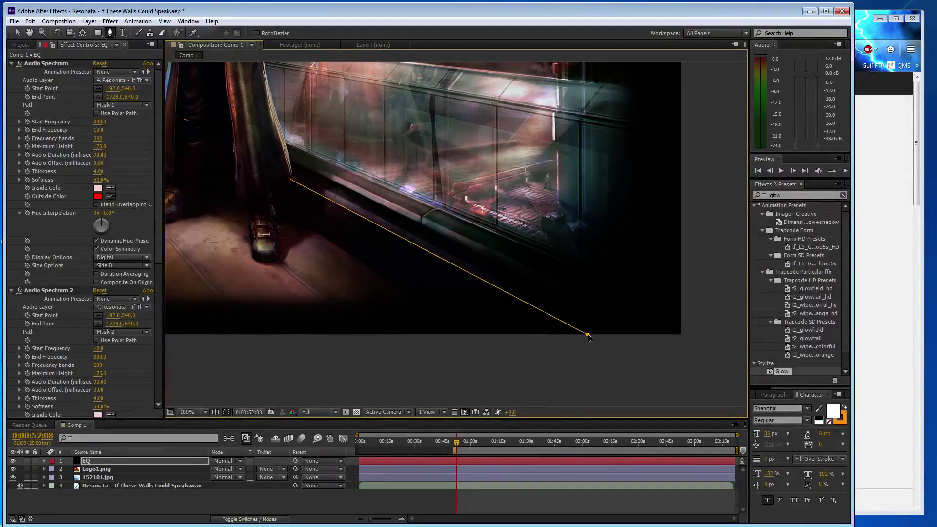
# - Duplicate Audio Spectrum 2 to create Audio Spectrum 3
pyautogui.scroll(-2, 348, 259)
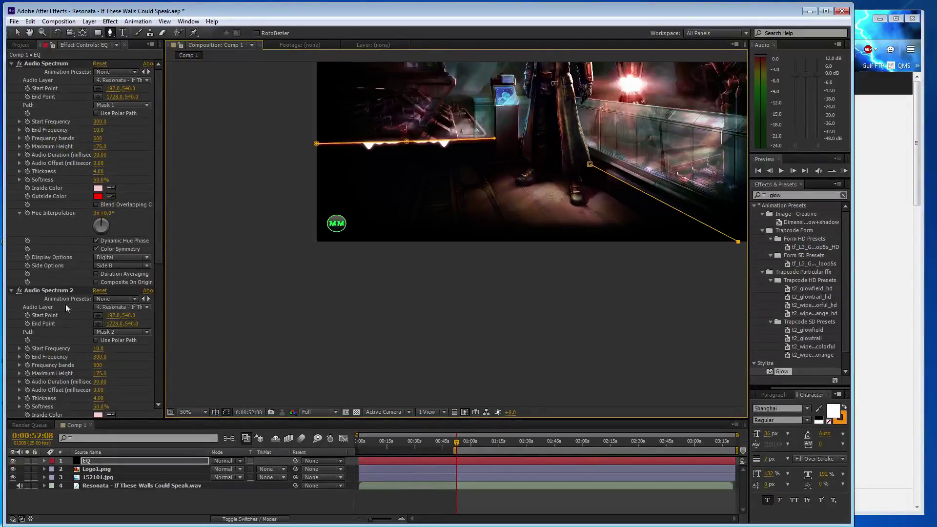
pyautogui.click(49, 290)
pyautogui.hotkey('ctrl', 'd')
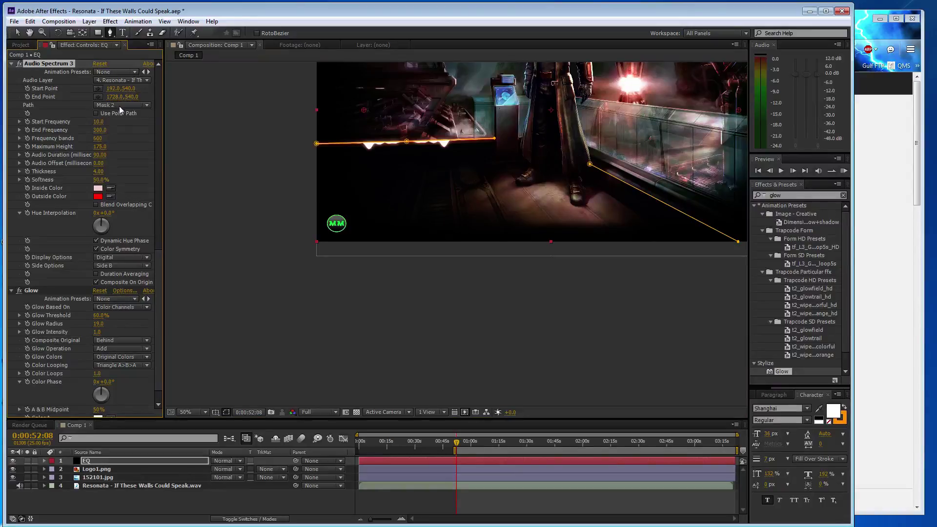
# - Make Audio Spectrum 3 follow Mask 3 with Start Frequency 1300 and Maximum Height 700
pyautogui.click(119, 107)
pyautogui.click(131, 151)
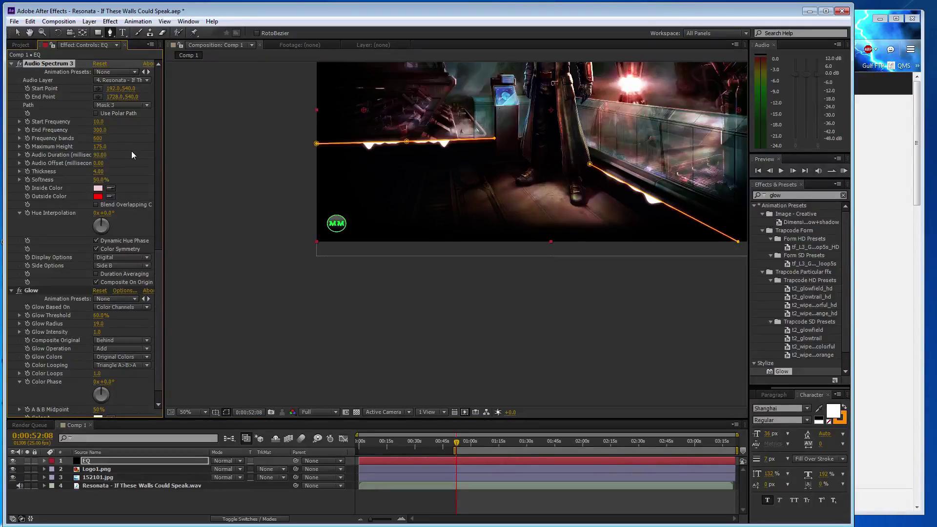
pyautogui.click(98, 122)
pyautogui.press('Return')
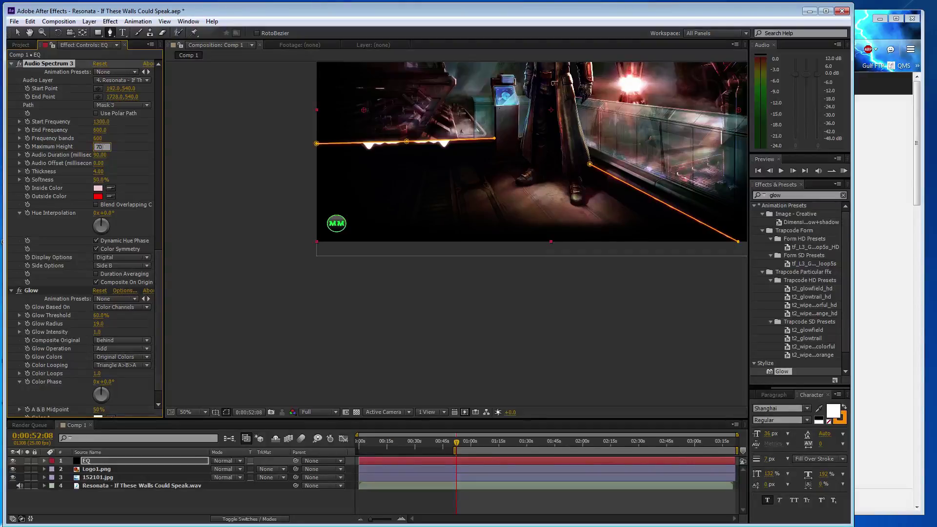
pyautogui.write('0.0')
pyautogui.press('Return')
# - Preview the diagonal spectrum at full size and pan around to check it
pyautogui.press('space')
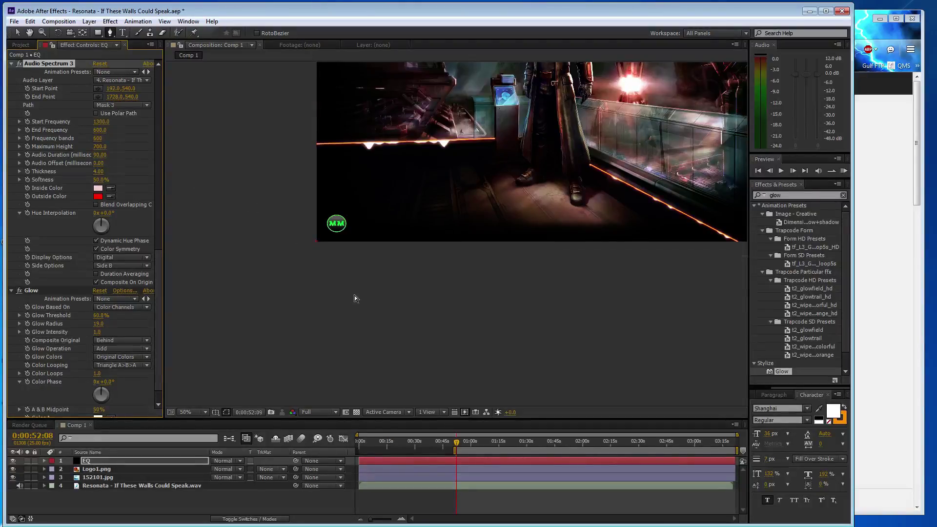
pyautogui.press('/')
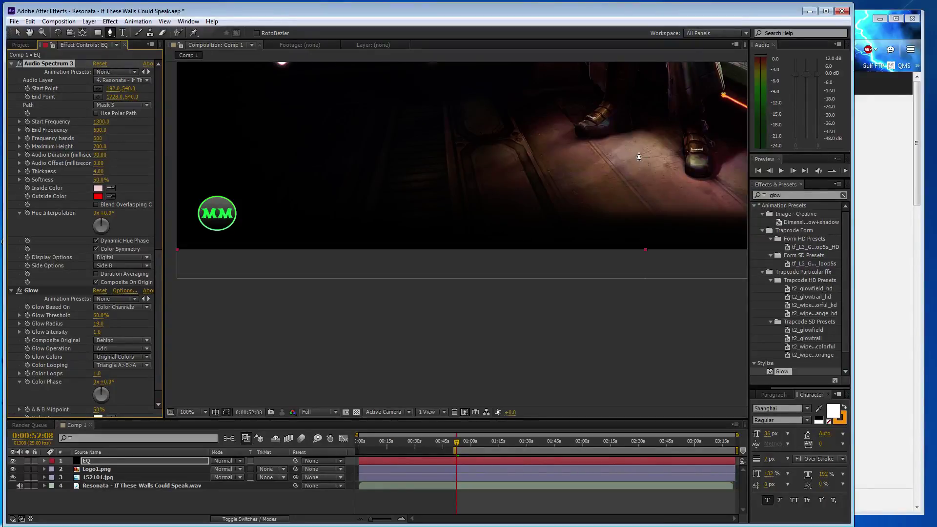
pyautogui.press('space')
pyautogui.moveTo(639, 164)
pyautogui.mouseDown()
pyautogui.moveTo(363, 275)
pyautogui.moveTo(377, 276)
pyautogui.mouseUp()
pyautogui.scroll(-1, 379, 277)
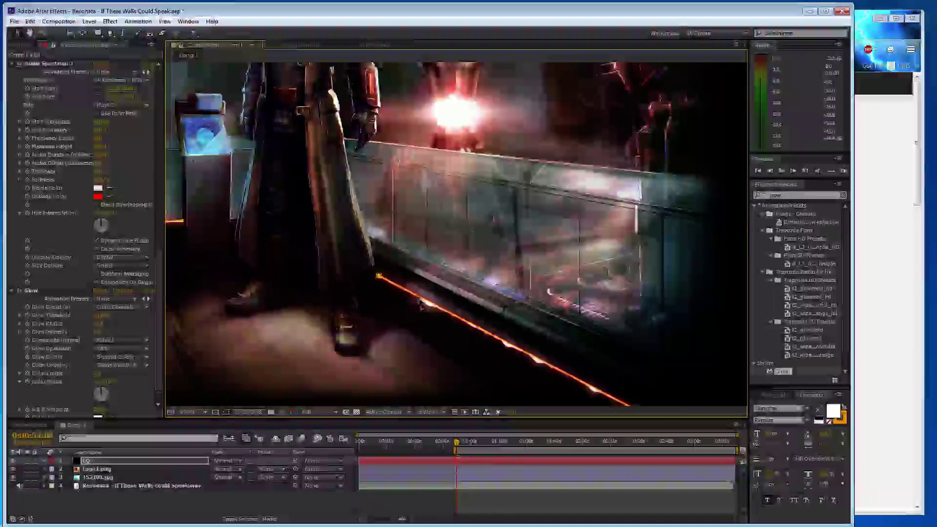
pyautogui.scroll(-3, 420, 306)
pyautogui.scroll(2, 417, 307)
pyautogui.press('space')
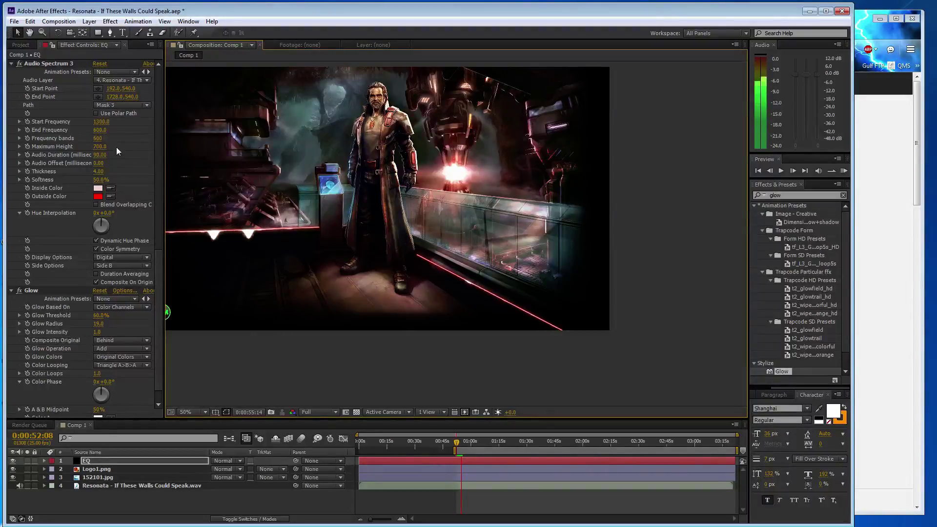
# - Raise Maximum Height to 800, deselect EQ, and save the project
pyautogui.click(100, 147)
pyautogui.write('800')
pyautogui.press('Return')
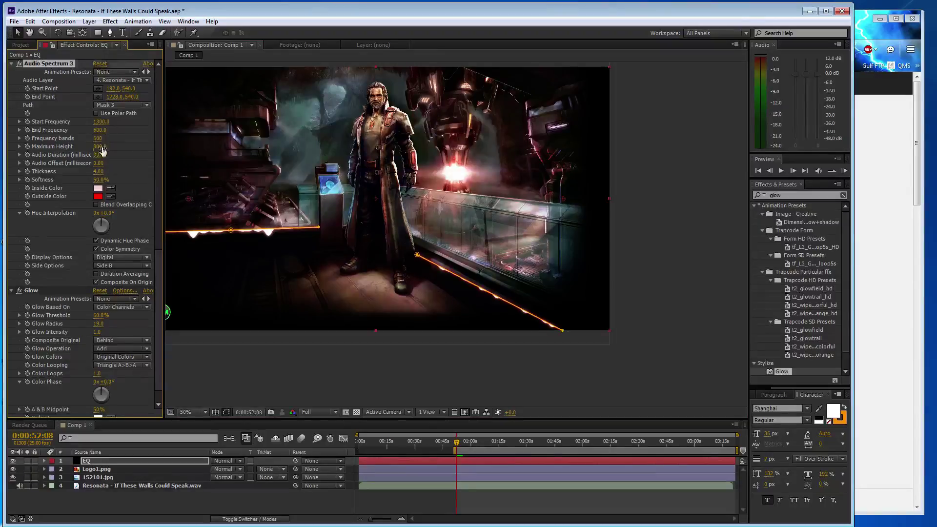
pyautogui.click(273, 389)
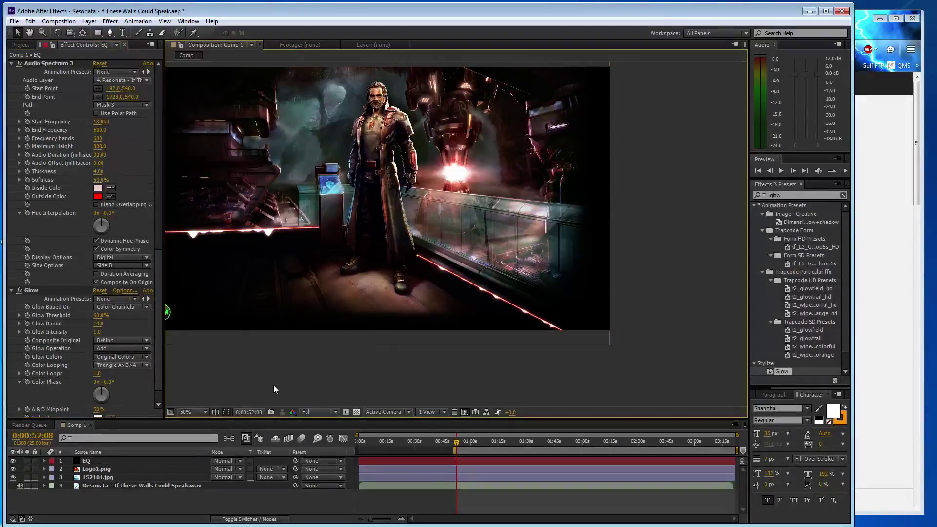
pyautogui.hotkey('ctrl', 's')
# - Expand the soundtrack layer to show its Audio Waveform
pyautogui.click(45, 486)
pyautogui.click(53, 494)
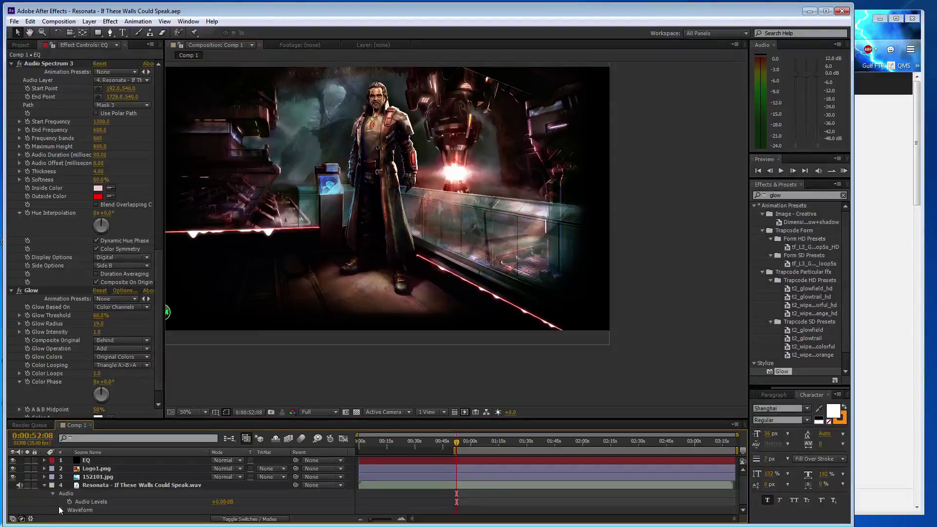
pyautogui.click(60, 510)
# - Move the work-area start to about 0:30 and RAM-preview from there
pyautogui.scroll(-2, 488, 483)
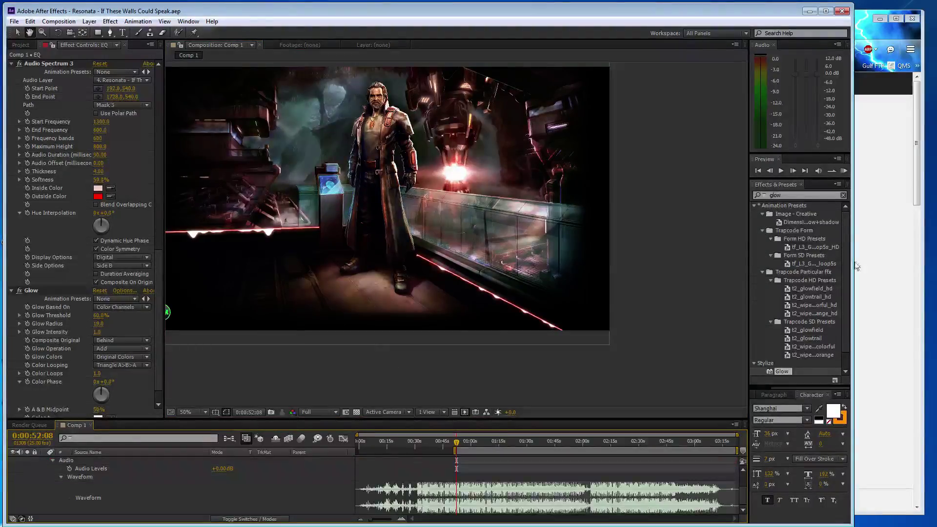
pyautogui.press('h')
pyautogui.moveTo(444, 450); pyautogui.dragTo(415, 450)
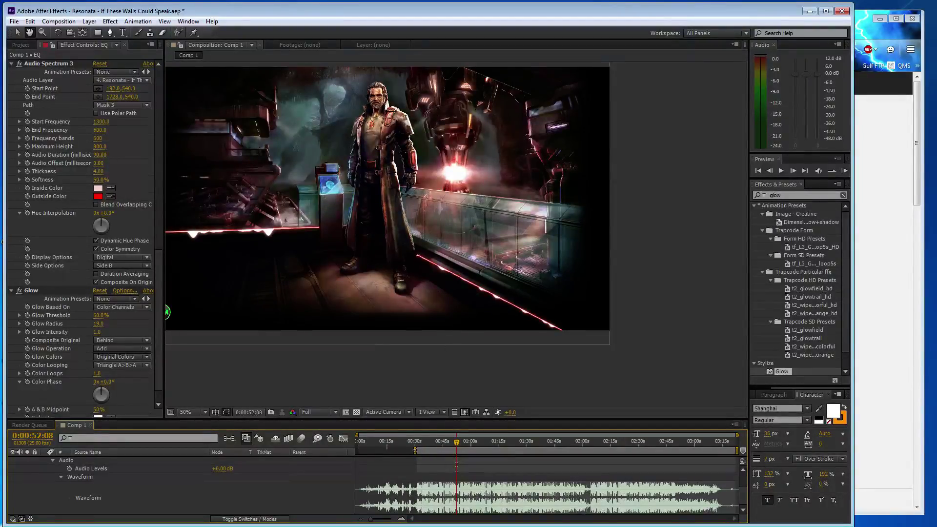
pyautogui.press('KP_0')
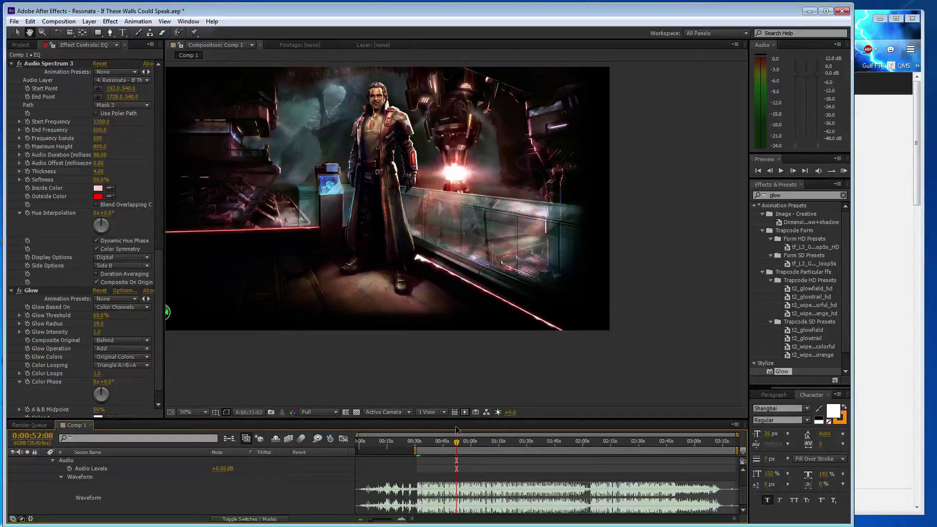
# - Set the Audio Spectrum End Frequency to 650 and preview the result
pyautogui.click(367, 341)
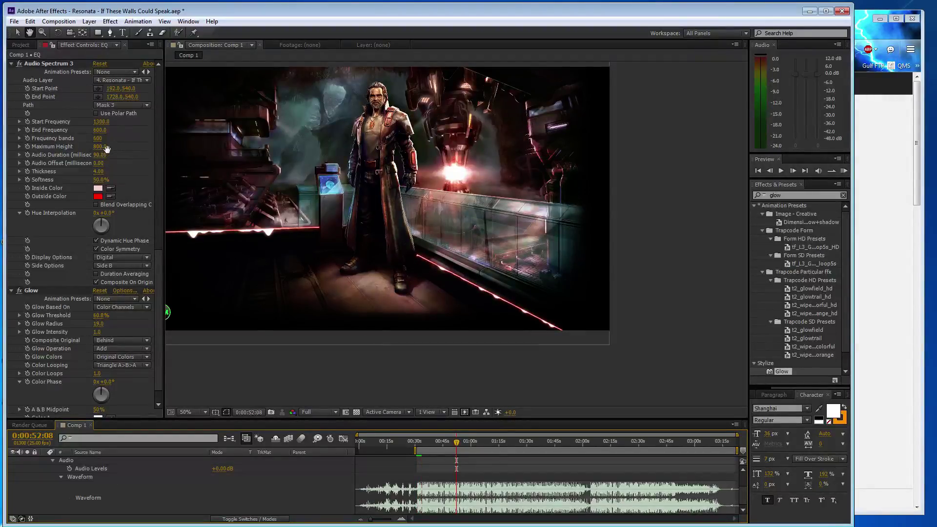
pyautogui.click(100, 130)
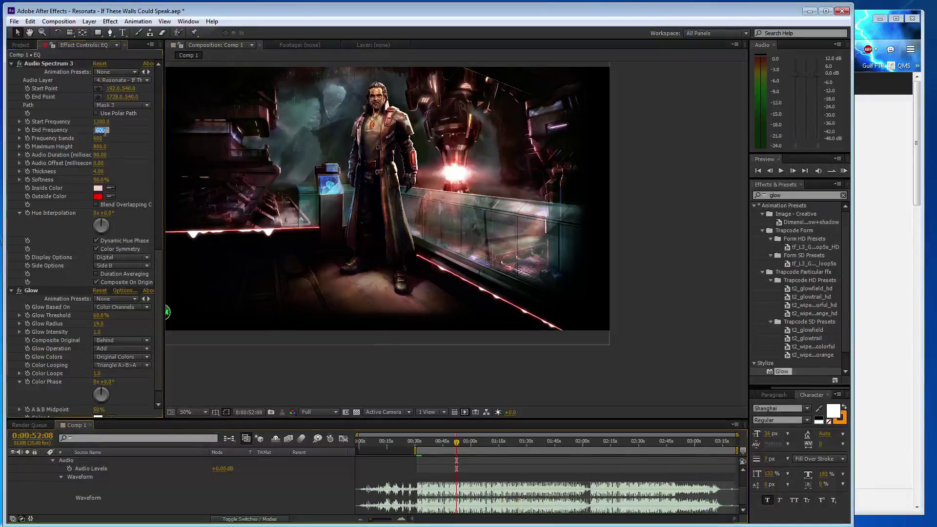
pyautogui.write('650')
pyautogui.press('Return')
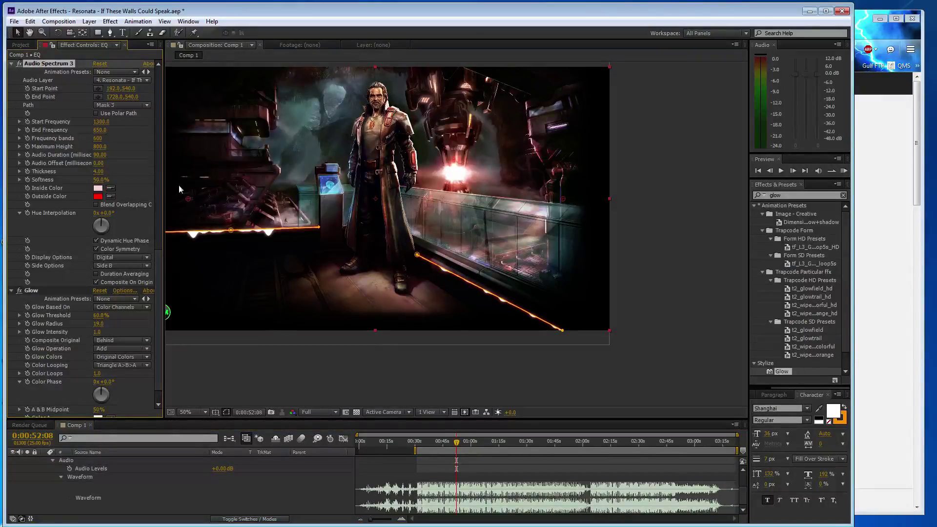
pyautogui.press('KP_0')
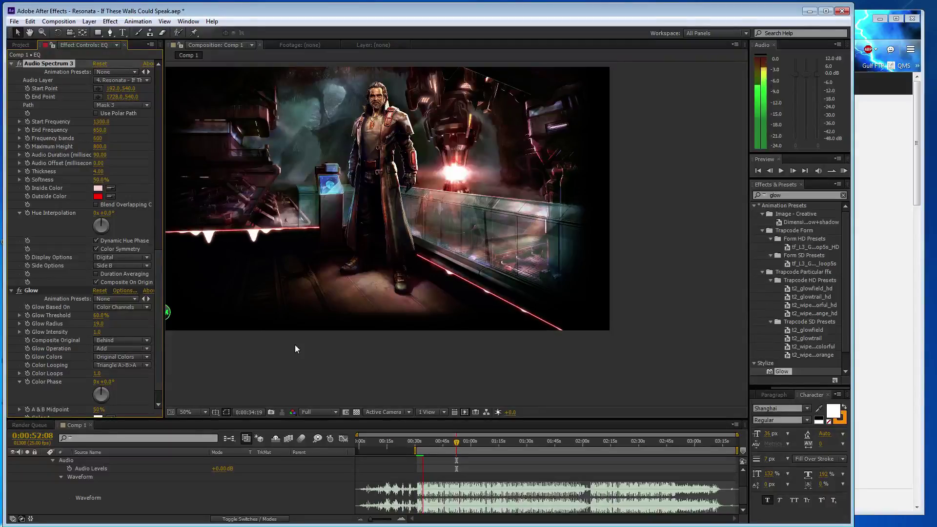
pyautogui.press('space')
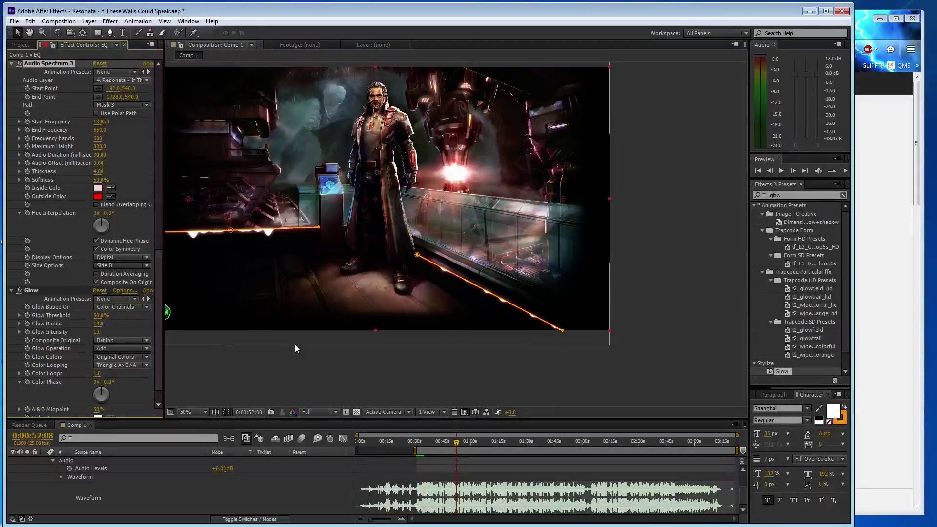
pyautogui.press('KP_0')
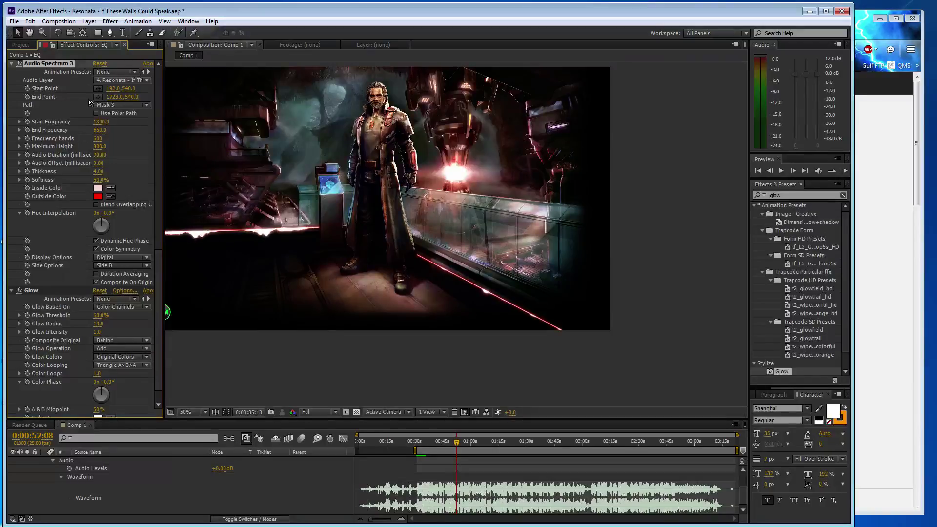
# - Set Start Frequency to 1200, preview, save the project, and recentre the composition view
pyautogui.click(101, 122)
pyautogui.write('1200')
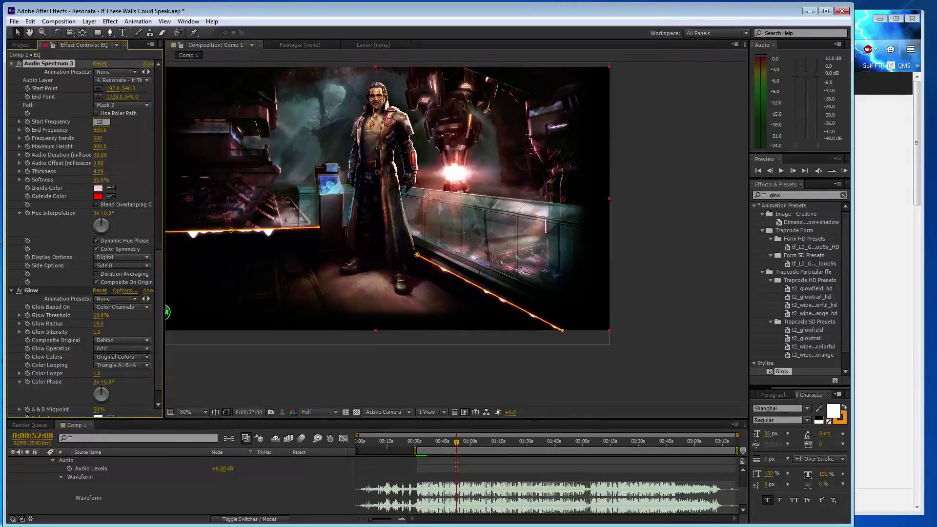
pyautogui.press('Return')
pyautogui.press('KP_0')
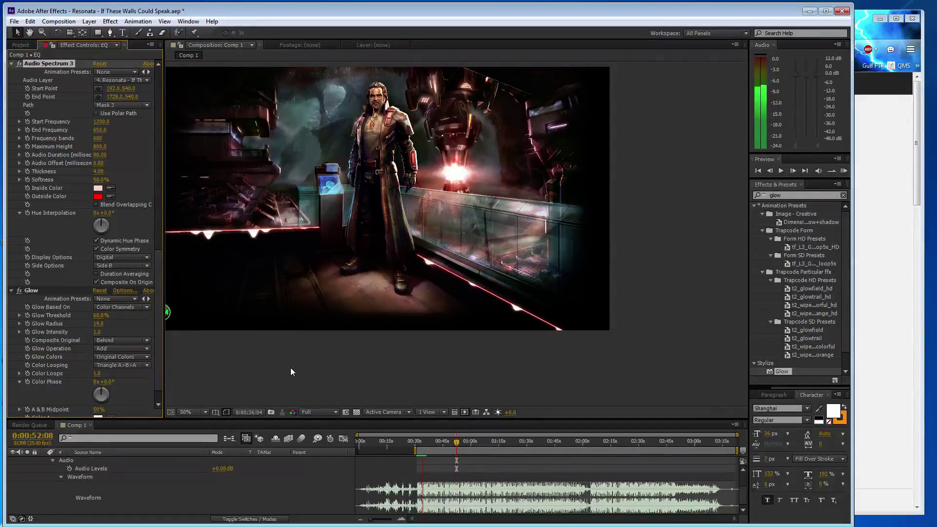
pyautogui.press('space')
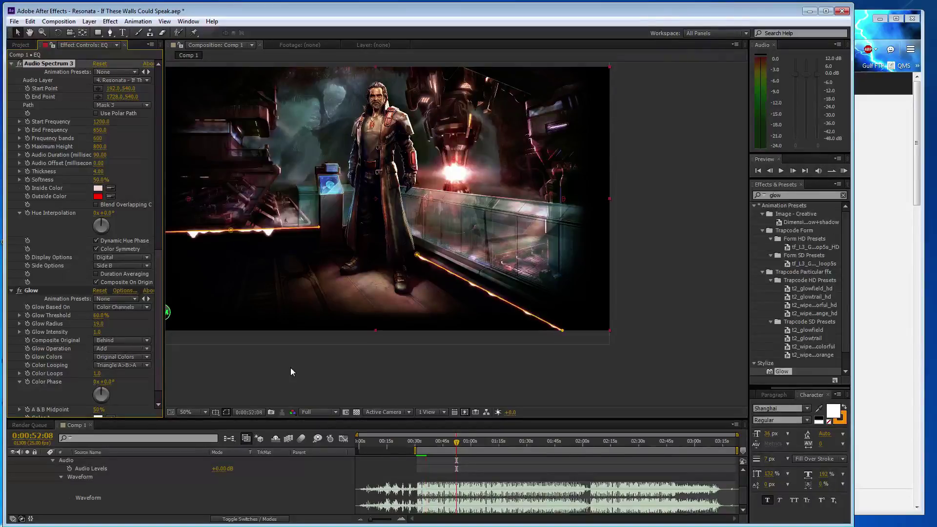
pyautogui.hotkey('ctrl', 's')
pyautogui.press('h')
pyautogui.moveTo(317, 182); pyautogui.dragTo(370, 209)
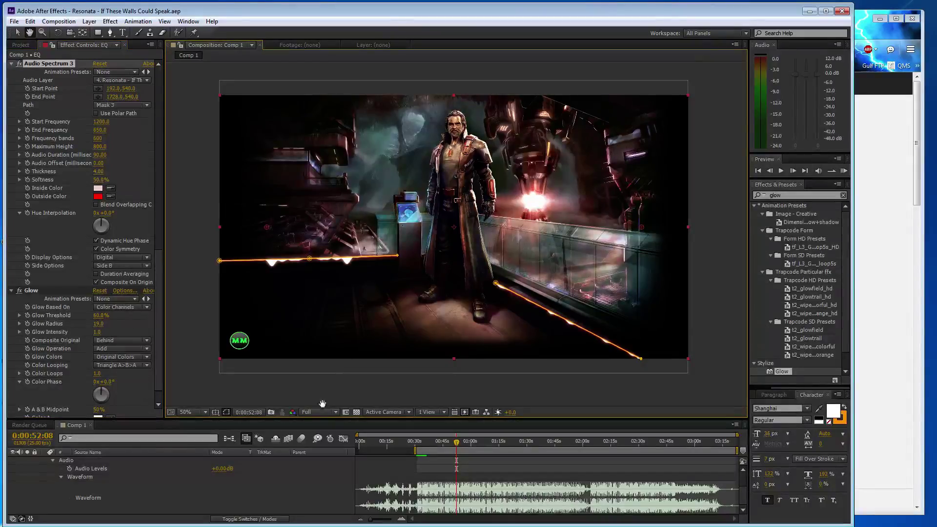
# - Collapse the soundtrack's Audio properties and move the current time back to about 0:31
pyautogui.press('v')
pyautogui.click(53, 460)
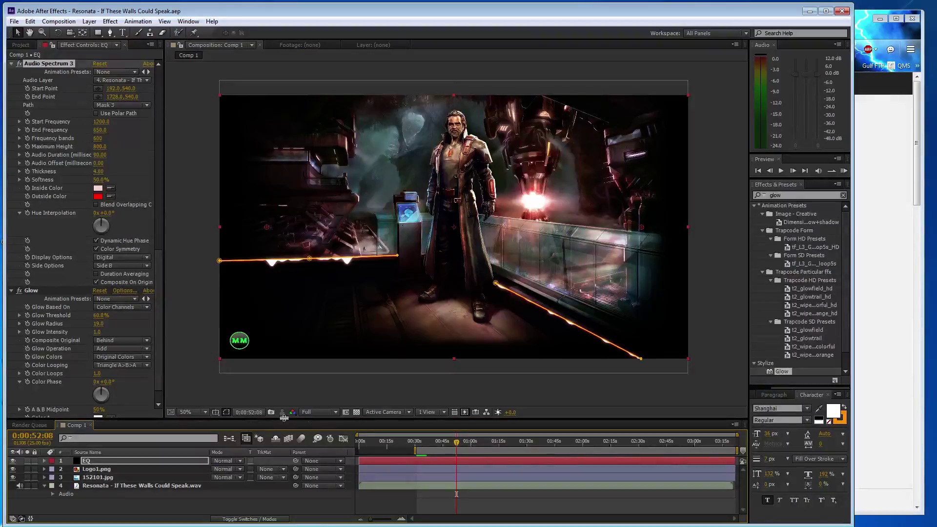
pyautogui.moveTo(457, 441); pyautogui.dragTo(417, 441)
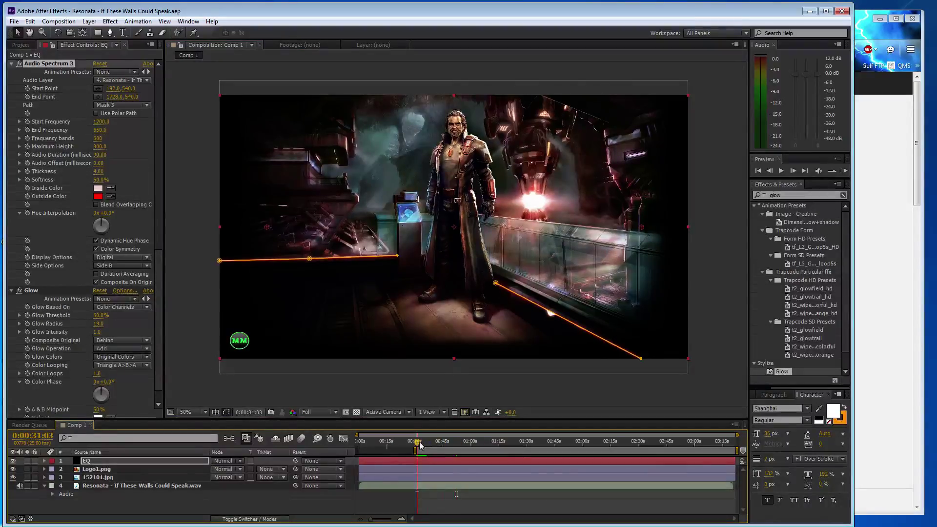
pyautogui.click(124, 502)
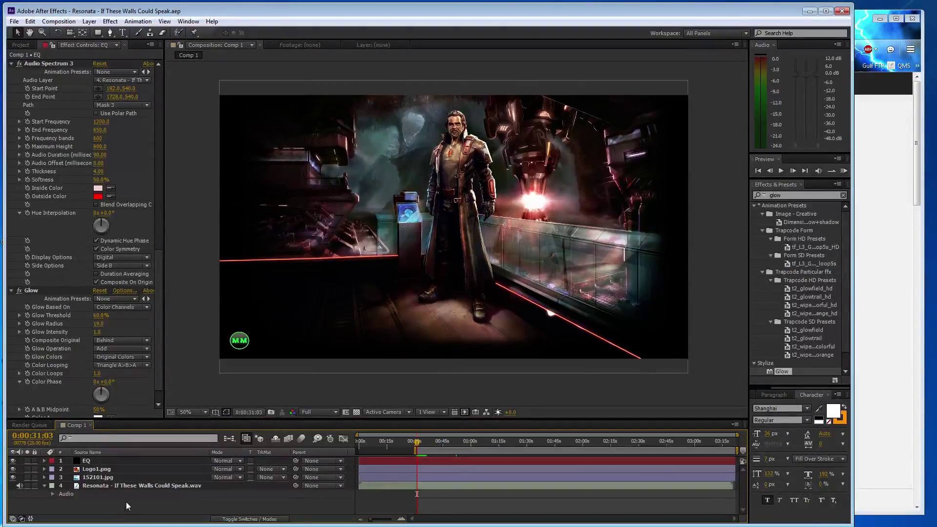
# - Create a new pure white solid layer
pyautogui.hotkey('ctrl', 'y')
pyautogui.click(157, 378)
pyautogui.click(99, 239)
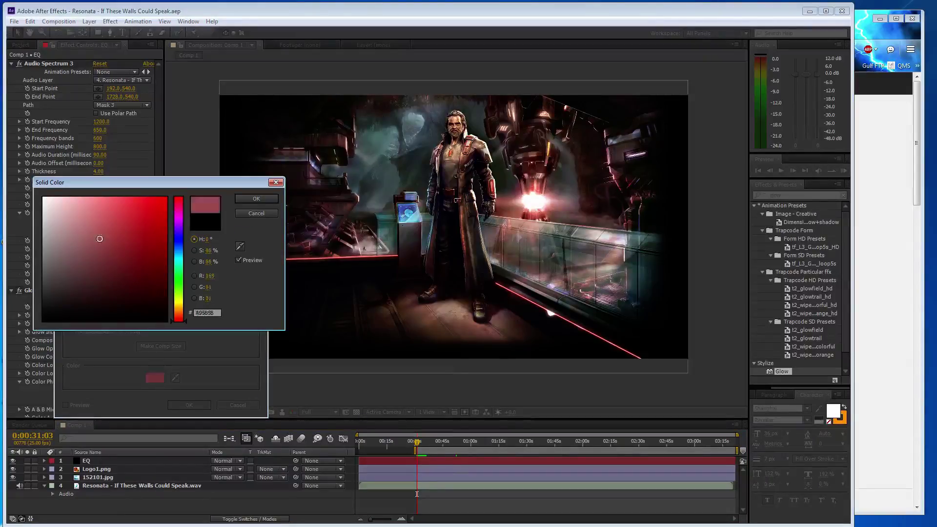
pyautogui.moveTo(99, 239); pyautogui.dragTo(44, 197)
pyautogui.click(264, 200)
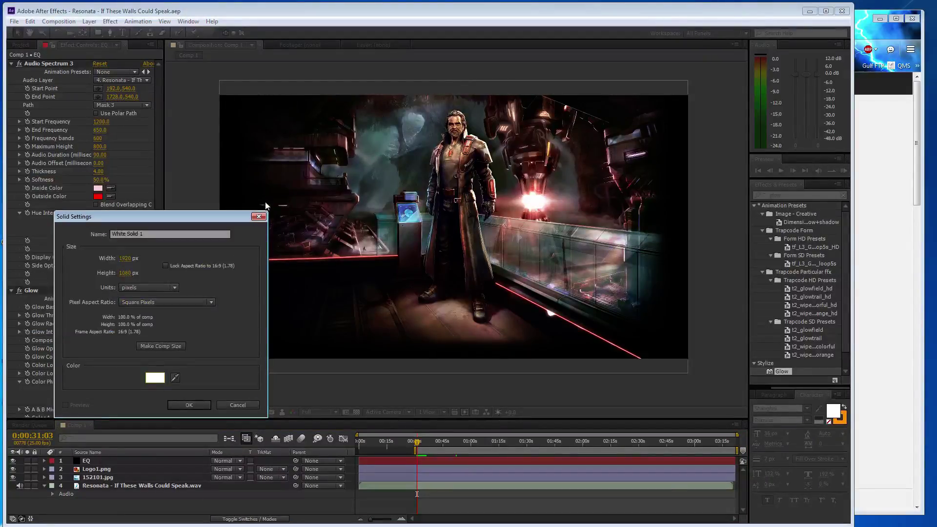
pyautogui.click(188, 405)
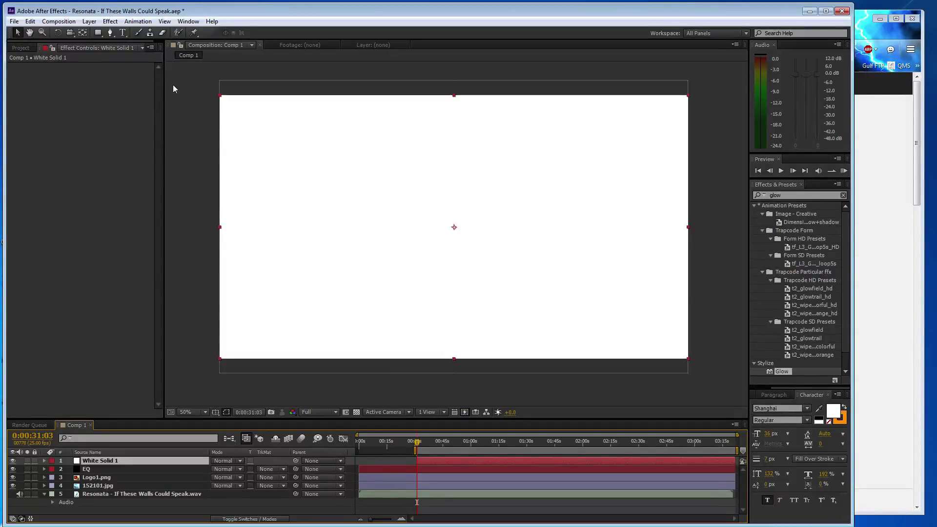
# - Apply CC Snowfall to the white solid, hide EQ, and show the background image
pyautogui.click(89, 21)
pyautogui.moveTo(110, 22)
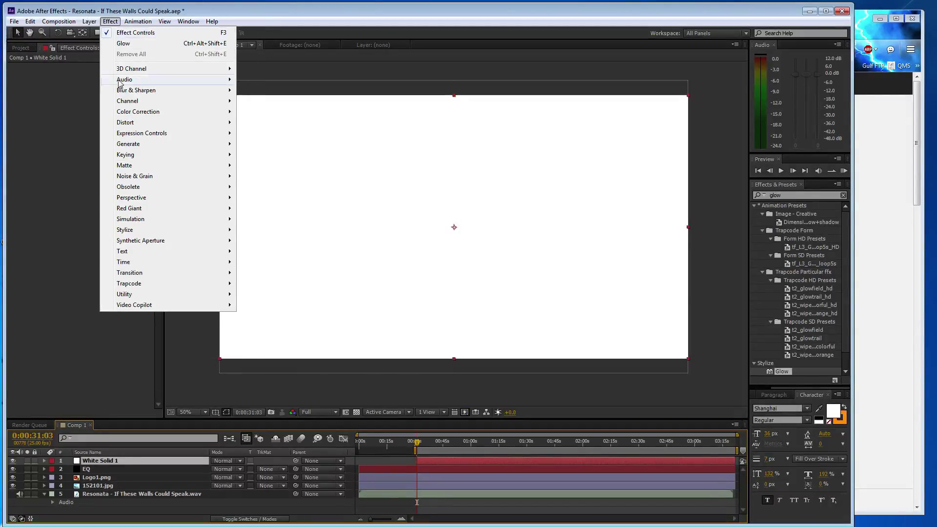
pyautogui.moveTo(211, 239)
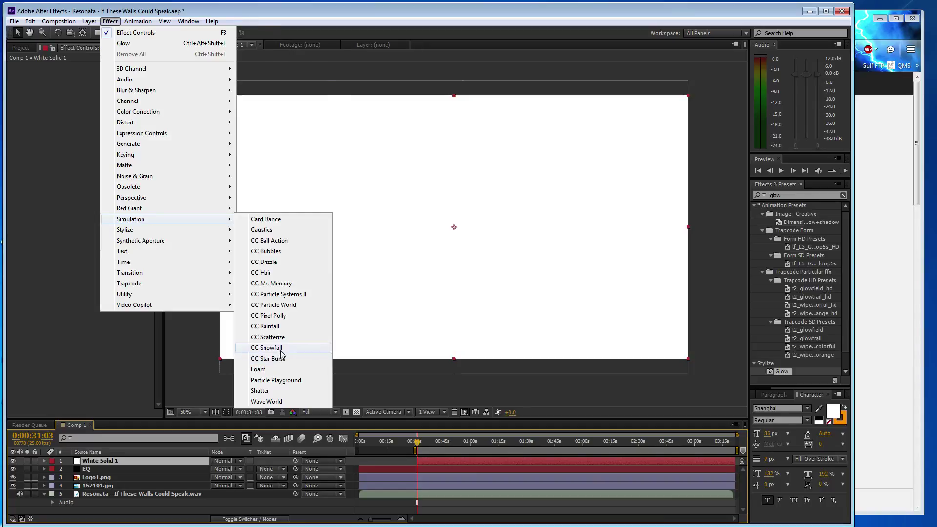
pyautogui.click(263, 348)
pyautogui.click(13, 470)
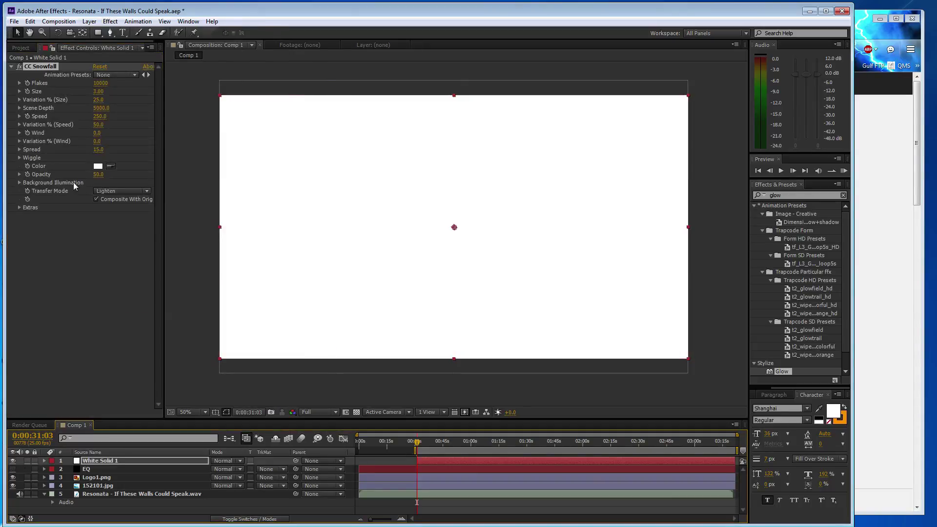
pyautogui.click(97, 199)
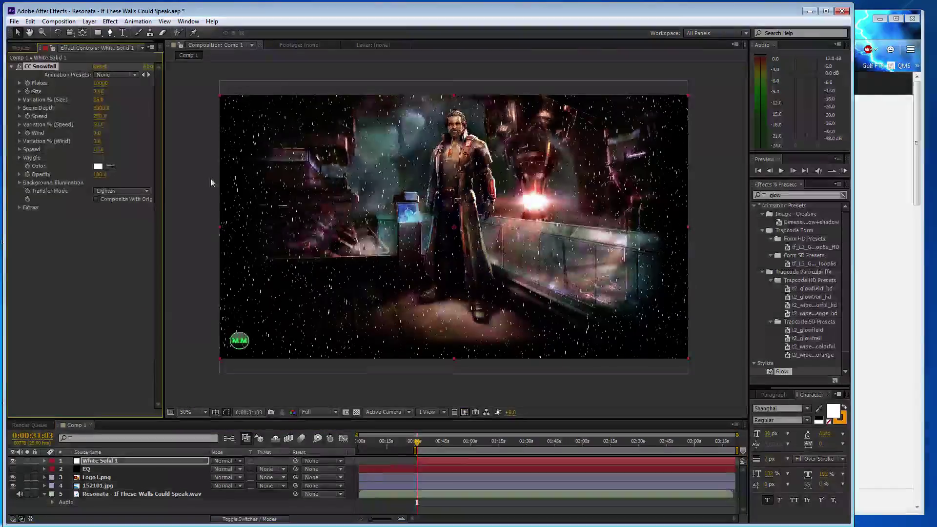
# - Set the snowfall's Flakes to 500 and zoom the composition view out
pyautogui.click(100, 83)
pyautogui.write('500')
pyautogui.press('Return')
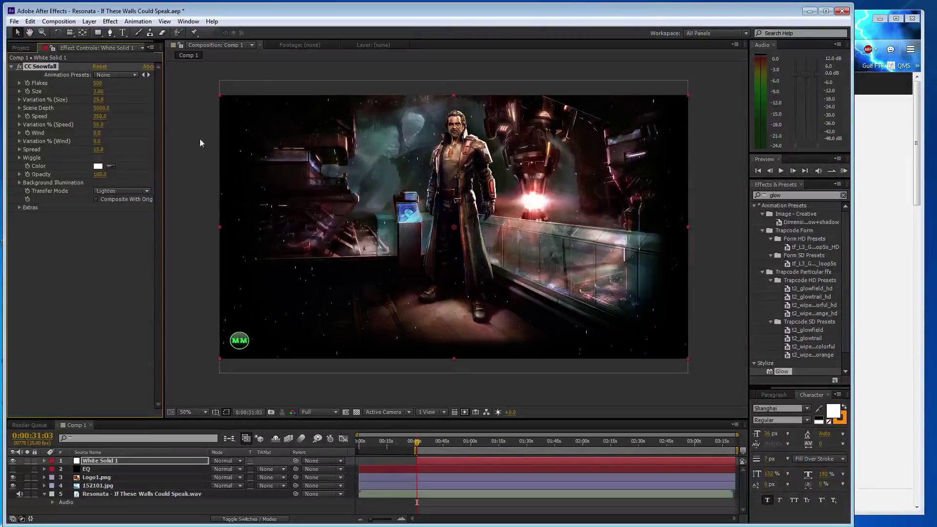
pyautogui.press(',')
# - Rotate White Solid 1 in 3D with the Rotation tool, then zoom back to 50%
pyautogui.click(58, 32)
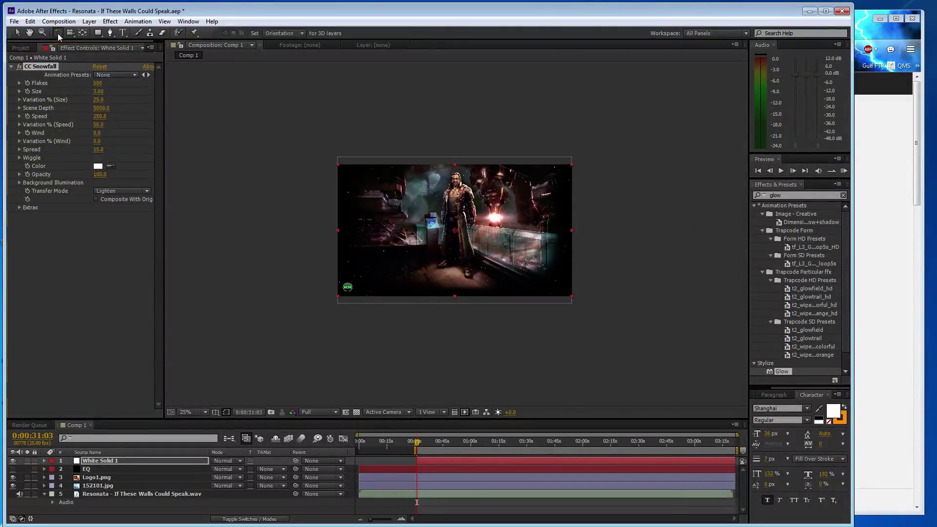
pyautogui.moveTo(340, 172); pyautogui.dragTo(383, 365)
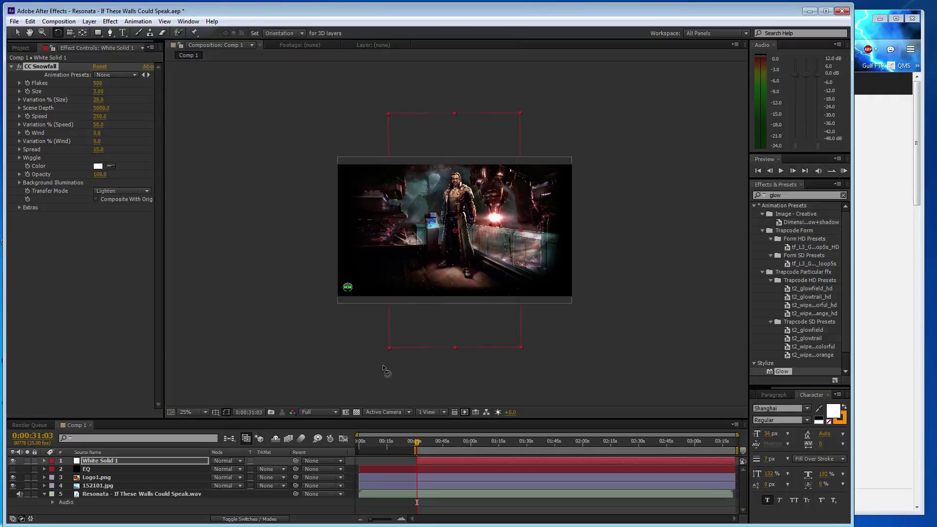
pyautogui.press('v')
pyautogui.press('.')
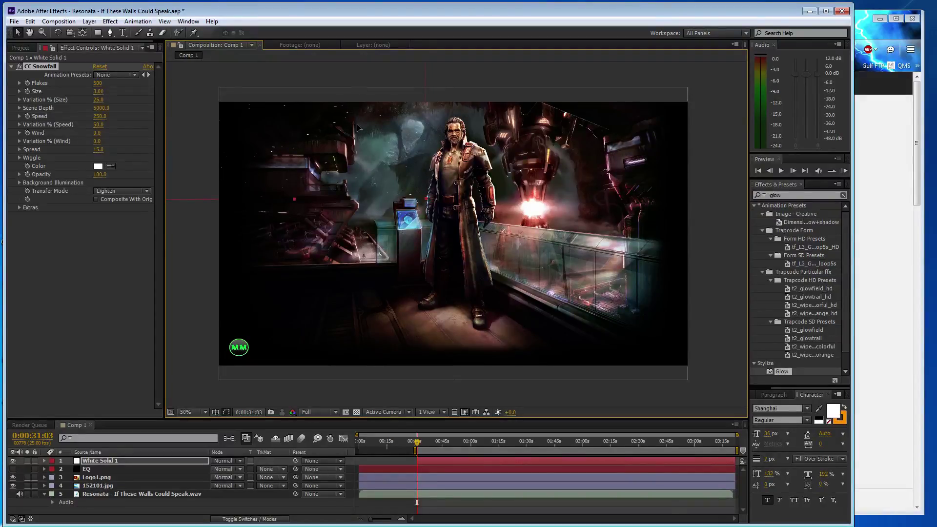
# - Set CC Snowfall Scene Depth to 10000 and Speed to 100
pyautogui.click(101, 108)
pyautogui.write('10000')
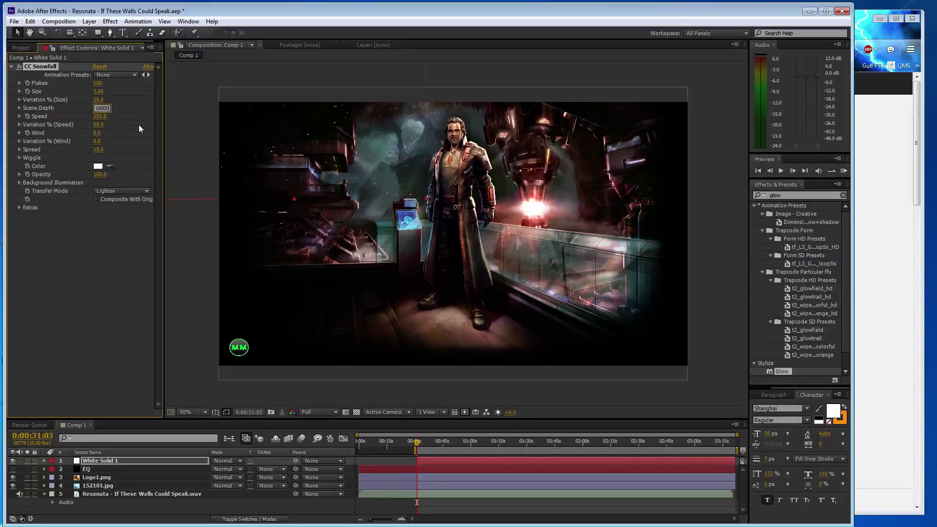
pyautogui.press('Return')
pyautogui.click(98, 85)
pyautogui.click(100, 116)
pyautogui.write('1000')
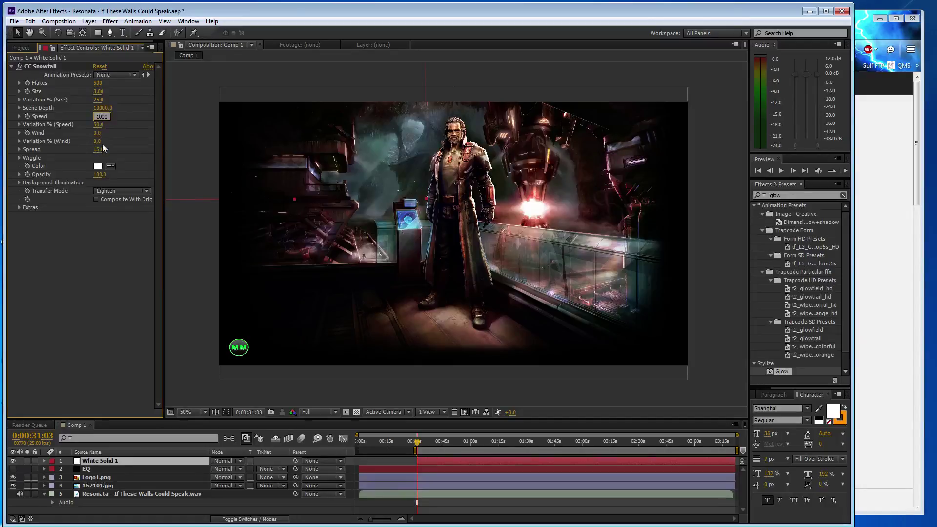
pyautogui.press('Return')
# - Save the project and apply a Glow effect to the snow layer
pyautogui.click(19, 157)
pyautogui.click(82, 308)
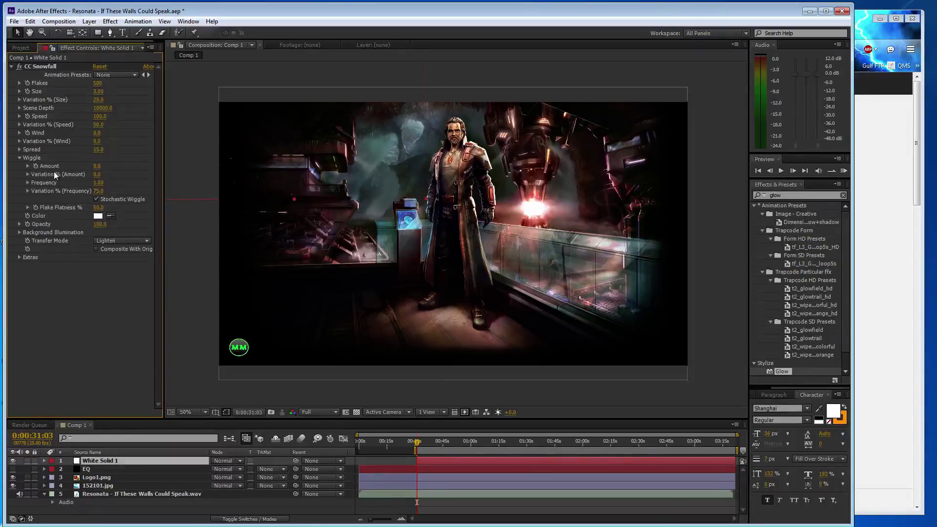
pyautogui.click(19, 158)
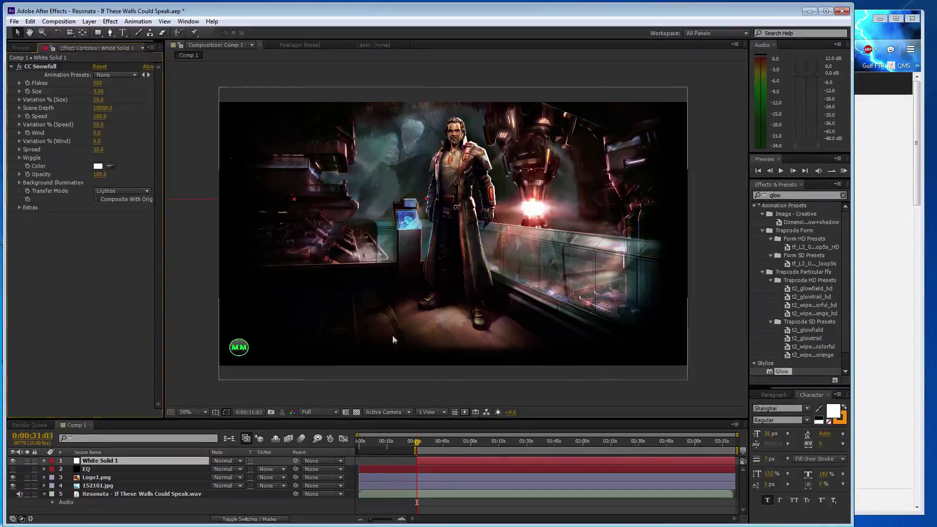
pyautogui.hotkey('ctrl', 's')
pyautogui.doubleClick(786, 372)
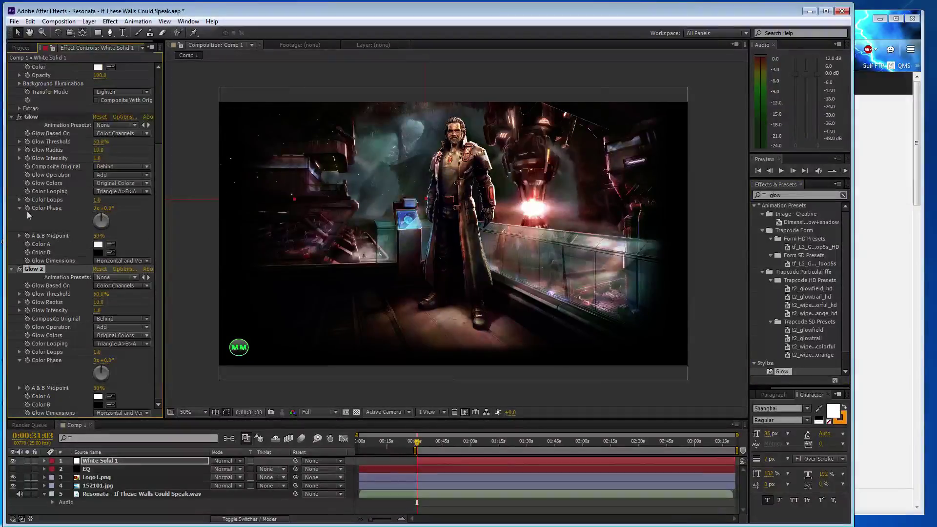
# - Add a second Glow to the snow layer and trim the layer to start later
pyautogui.moveTo(782, 371); pyautogui.dragTo(372, 371)
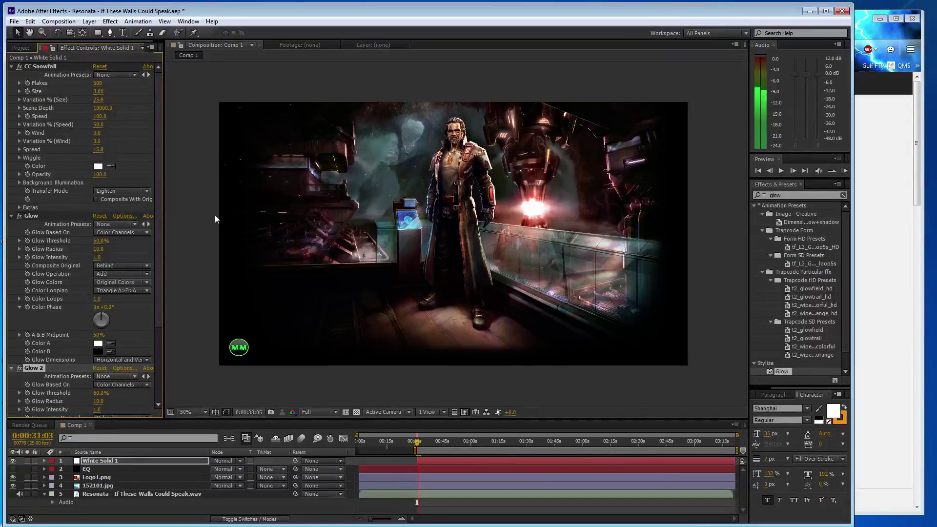
pyautogui.click(411, 462)
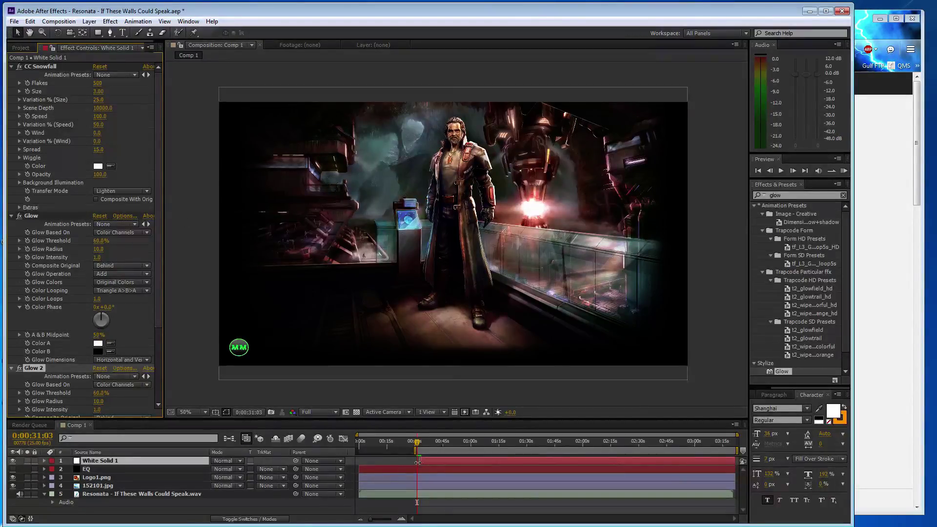
pyautogui.moveTo(414, 462); pyautogui.dragTo(420, 444)
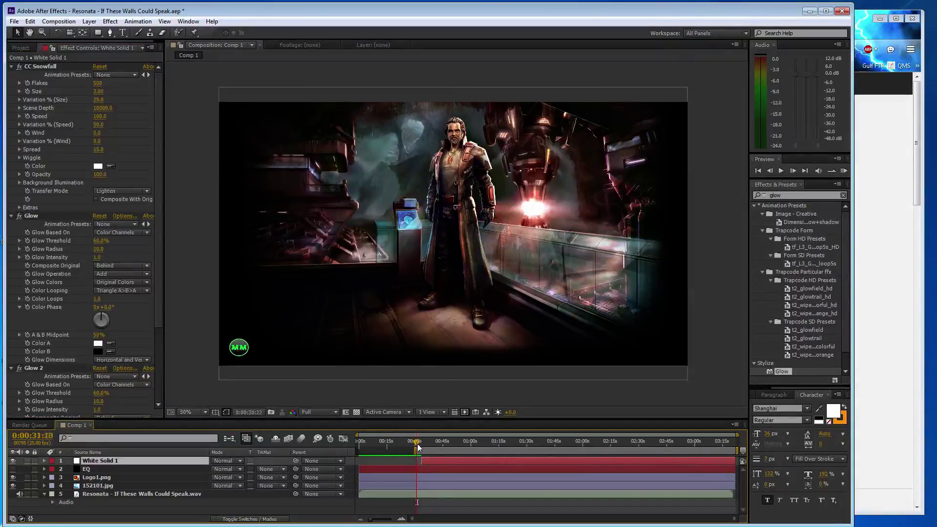
# - Raise CC Snowfall Scene Depth to 12000
pyautogui.click(99, 90)
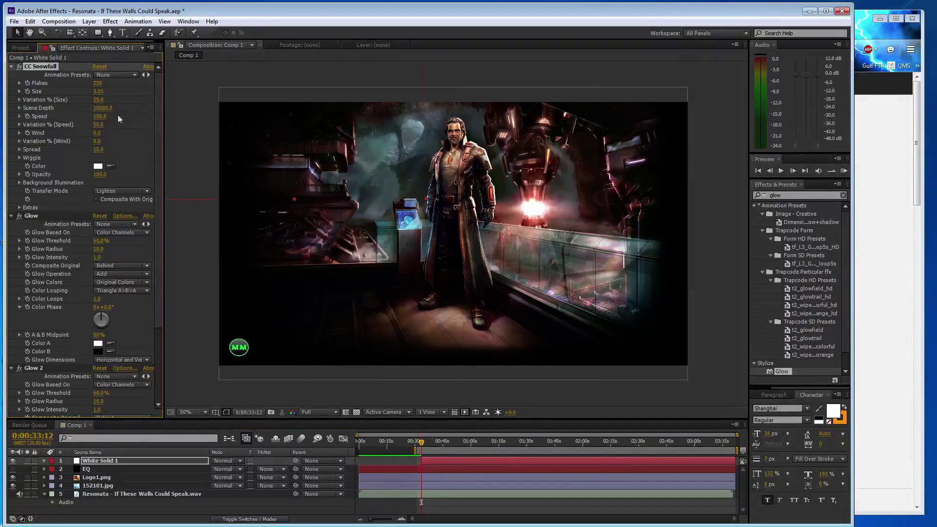
pyautogui.click(102, 108)
pyautogui.write('1200')
pyautogui.press('Return')
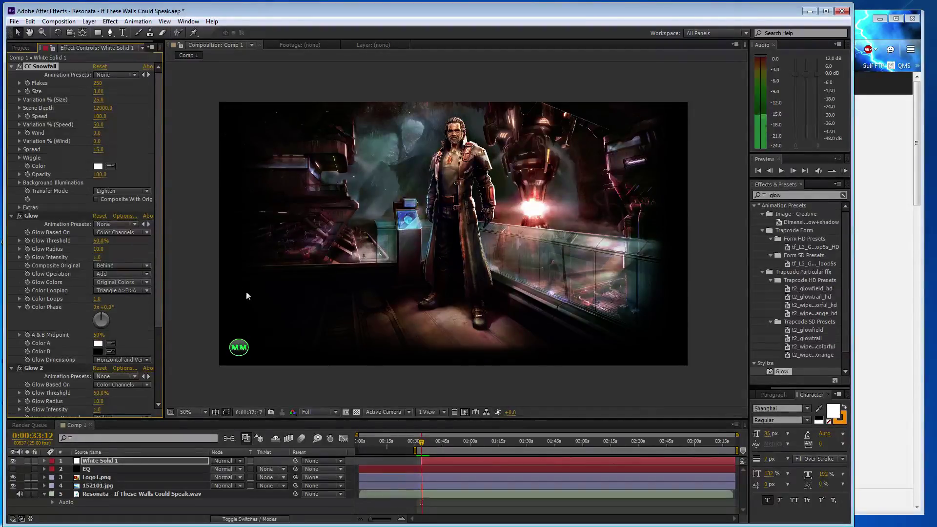
# - Move the work-area start later and preview the animation
pyautogui.press('=')
pyautogui.press('=')
pyautogui.press('=')
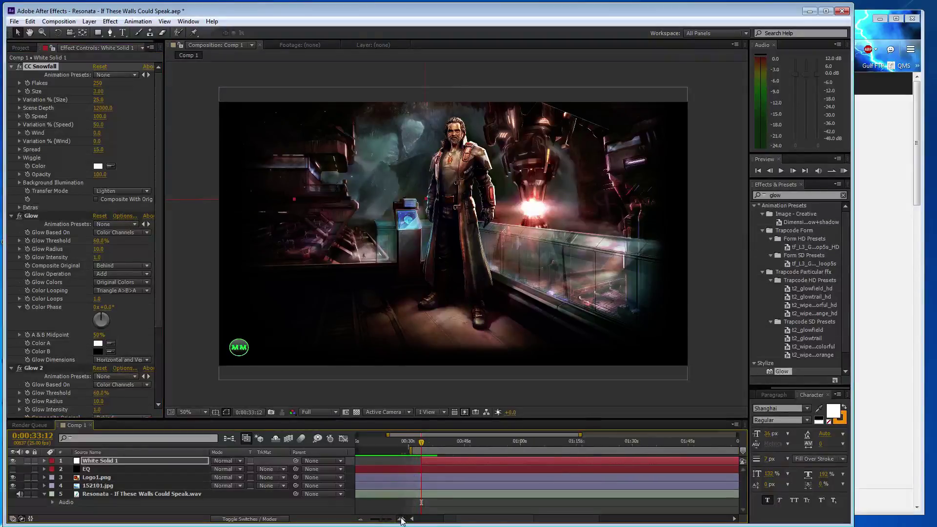
pyautogui.click(422, 460)
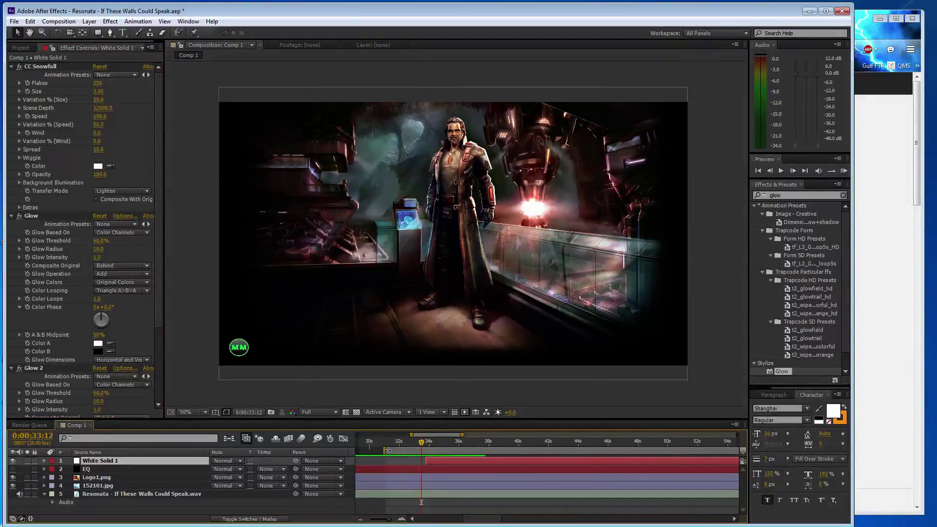
pyautogui.moveTo(385, 450); pyautogui.dragTo(403, 450)
pyautogui.press('KP_0')
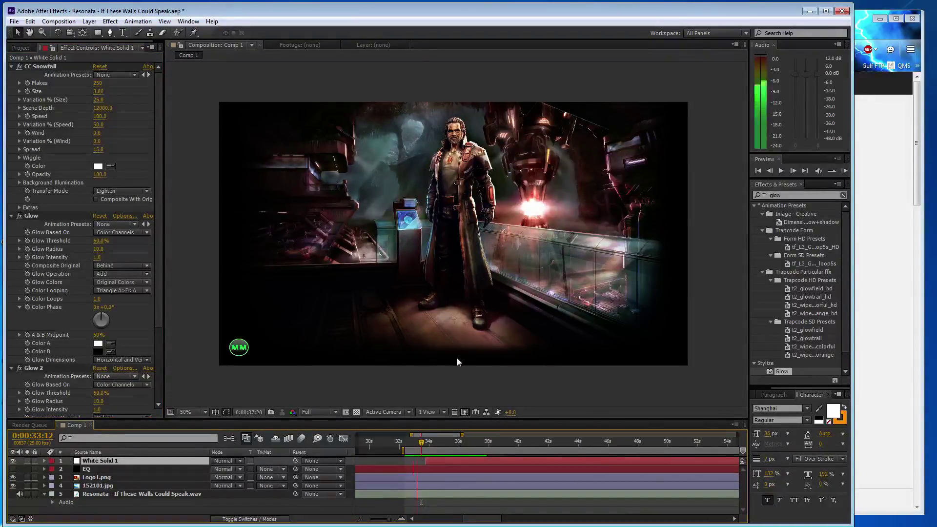
pyautogui.press('space')
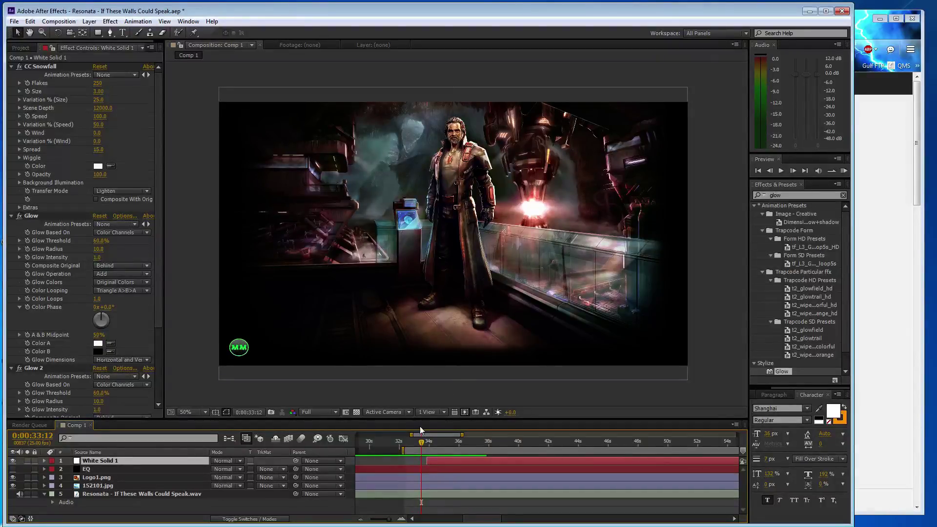
pyautogui.press('KP_0')
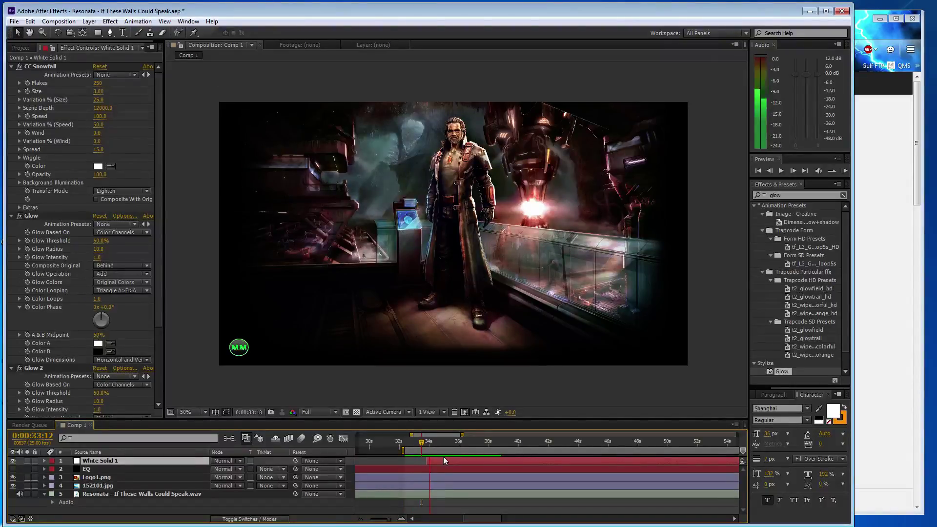
# - Nudge the snow layer's in-point slightly later, to around 0:34
pyautogui.click(401, 519)
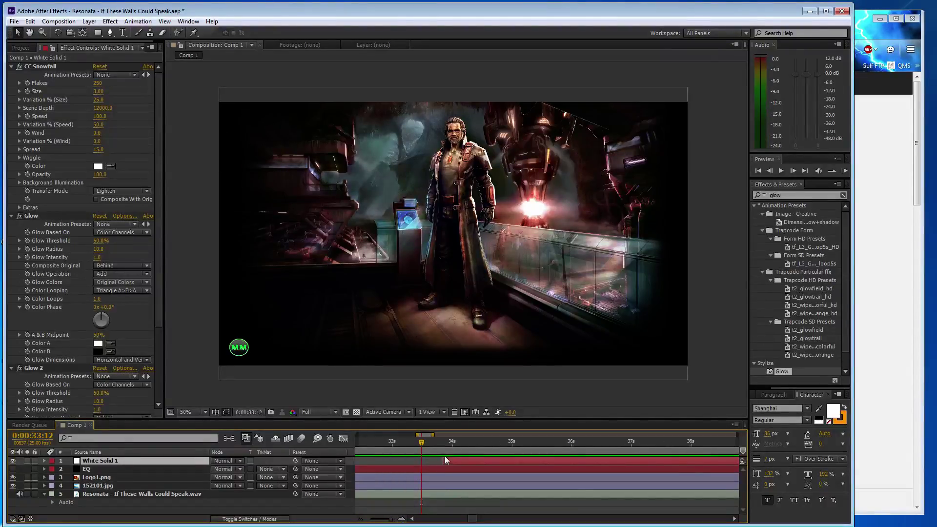
pyautogui.moveTo(441, 461); pyautogui.dragTo(445, 460)
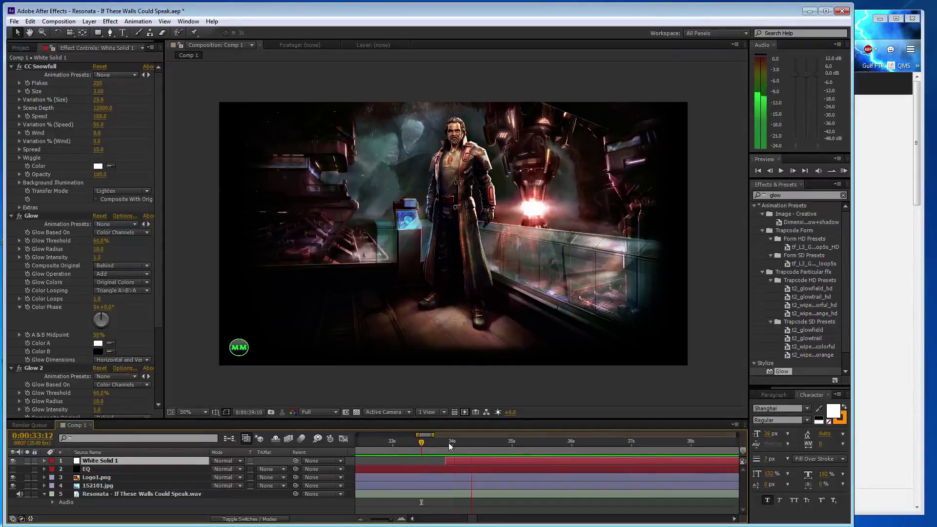
pyautogui.moveTo(405, 519); pyautogui.dragTo(370, 519)
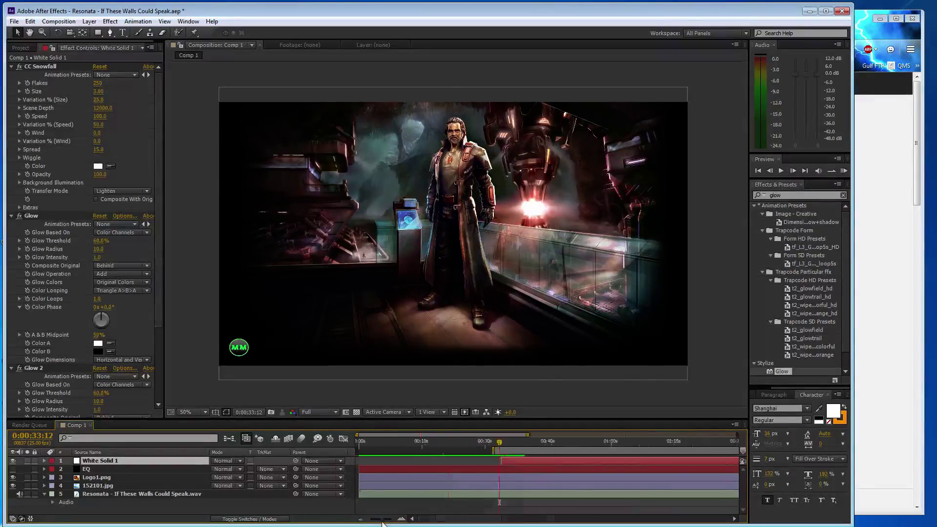
# - Lower the CC Snowfall Speed to 75, preview it, then set it to 50
pyautogui.hotkey('ctrl', 's')
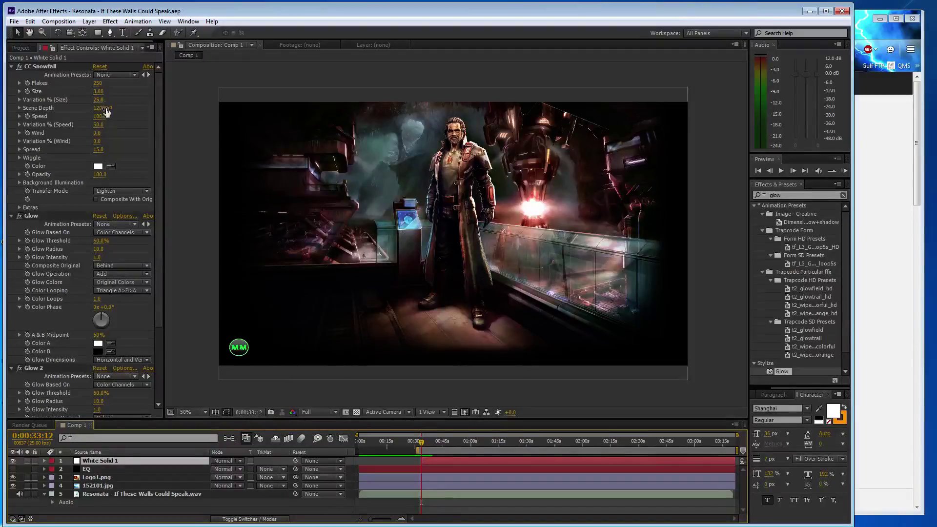
pyautogui.moveTo(100, 116); pyautogui.dragTo(87, 116)
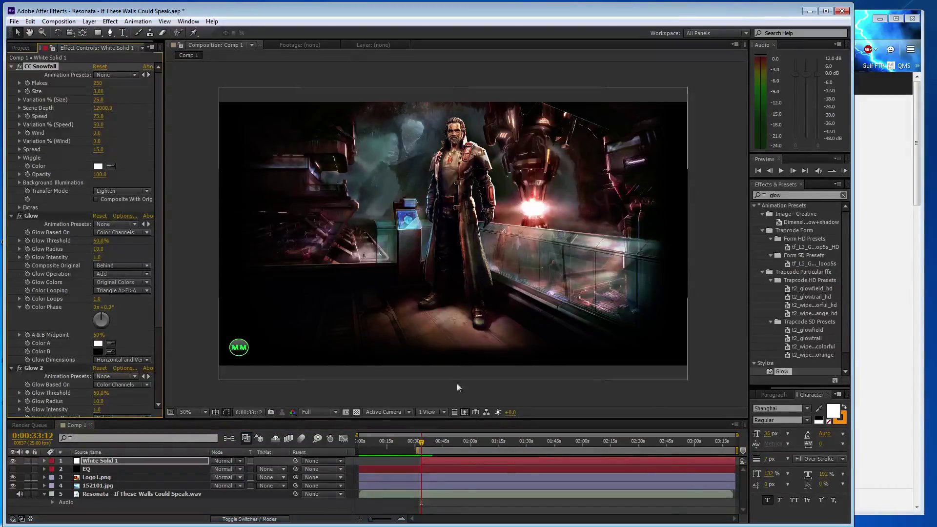
pyautogui.click(421, 452)
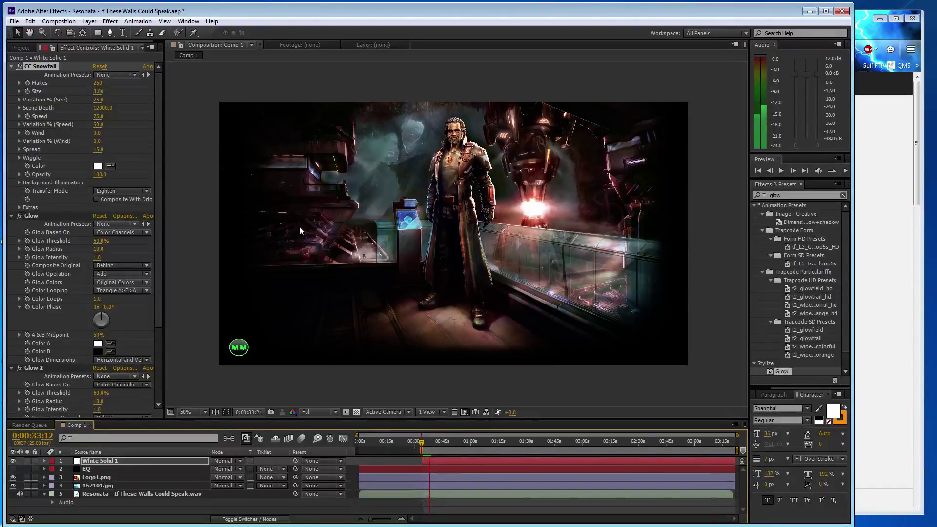
pyautogui.click(165, 122)
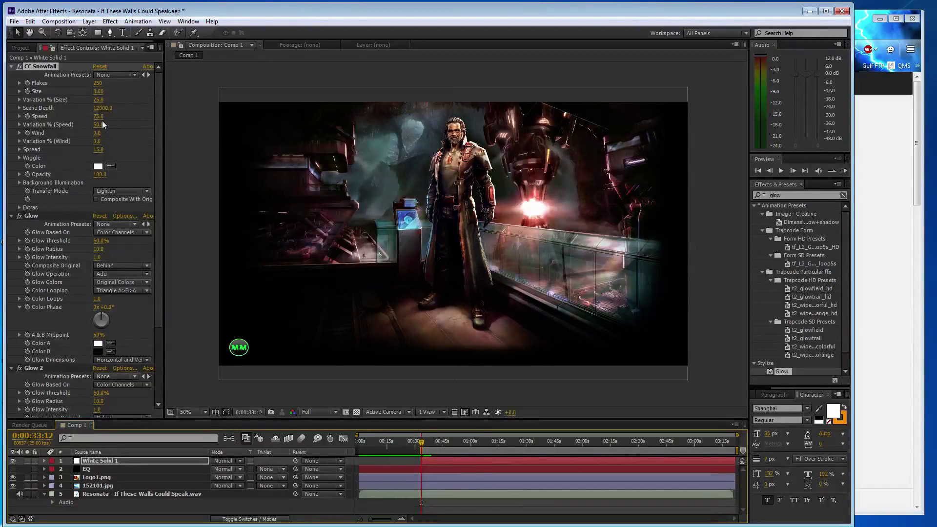
pyautogui.click(99, 117)
pyautogui.write('50')
pyautogui.click(180, 182)
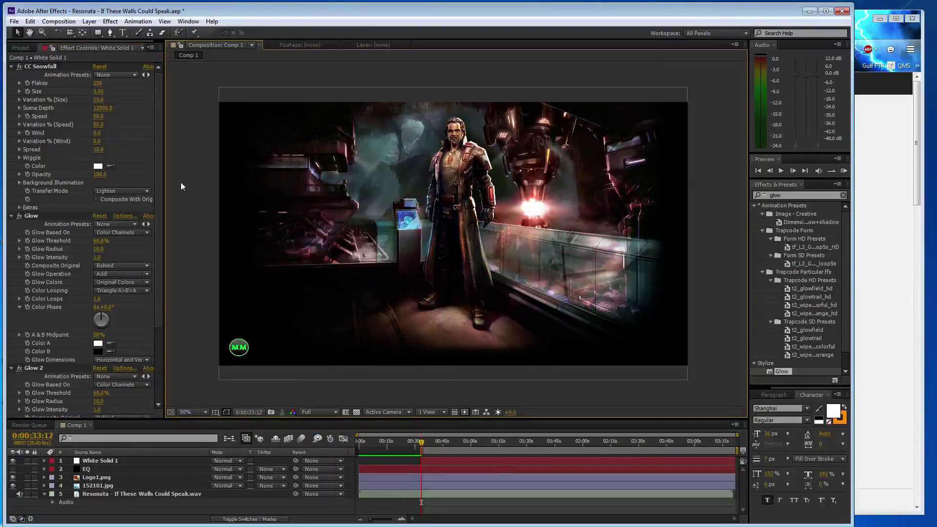
# - Preview from 0:00:36:03, save the project, and bring the SoundCloud window forward
pyautogui.click(426, 446)
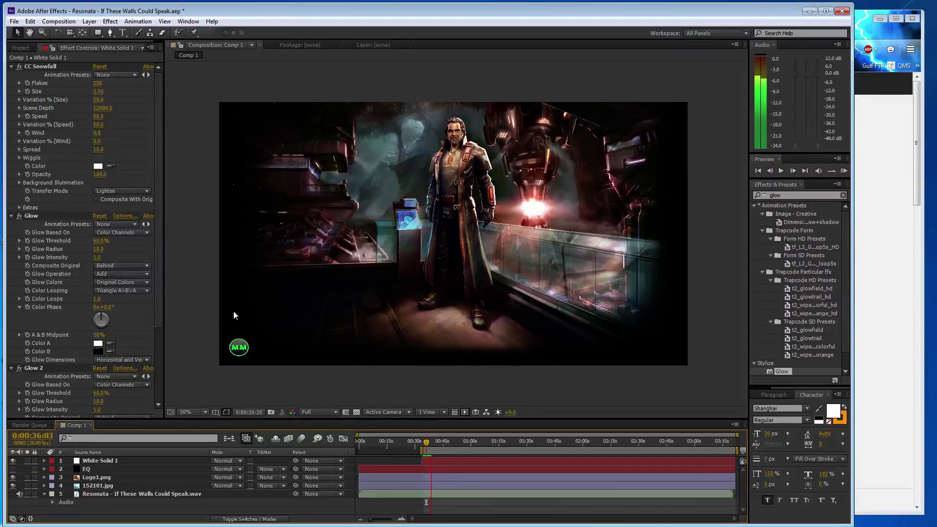
pyautogui.press('space')
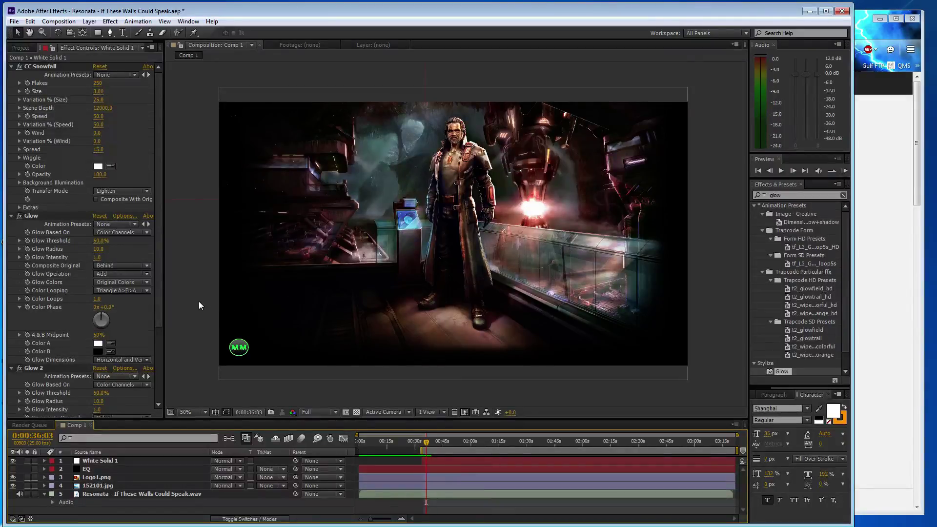
pyautogui.hotkey('ctrl', 's')
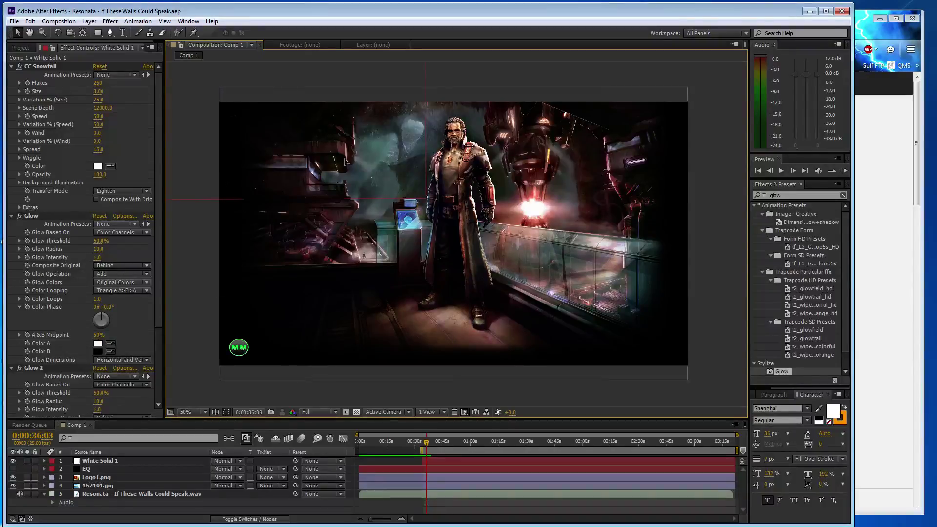
pyautogui.press('Return')
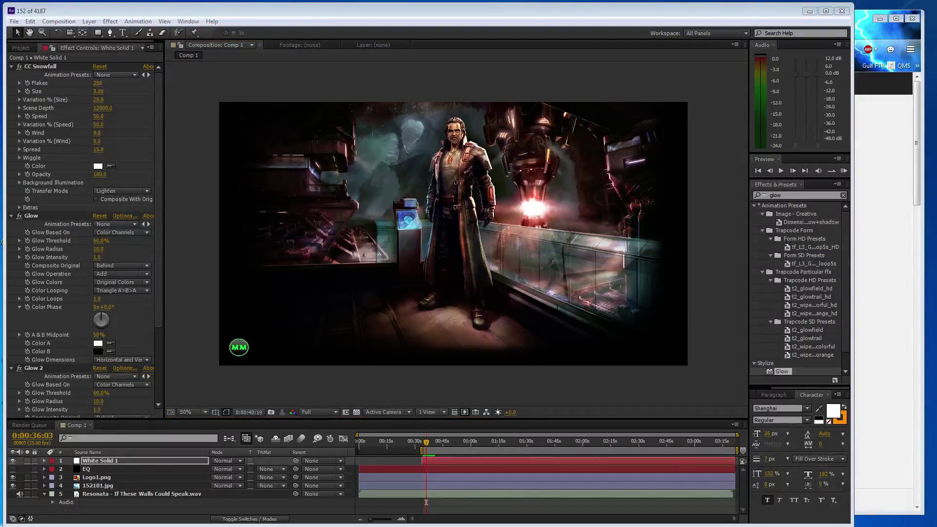
pyautogui.click(886, 239)
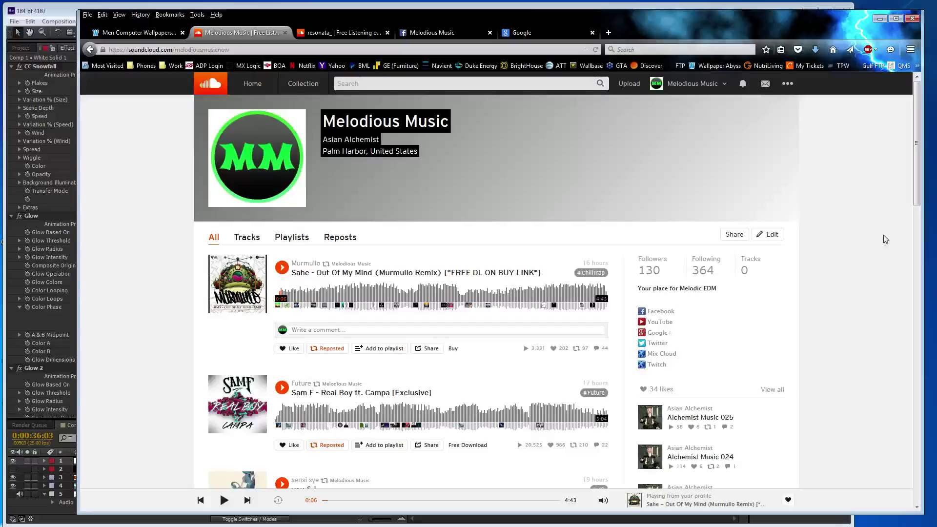
# - Switch back to the After Effects window from SoundCloud
pyautogui.click(41, 10)
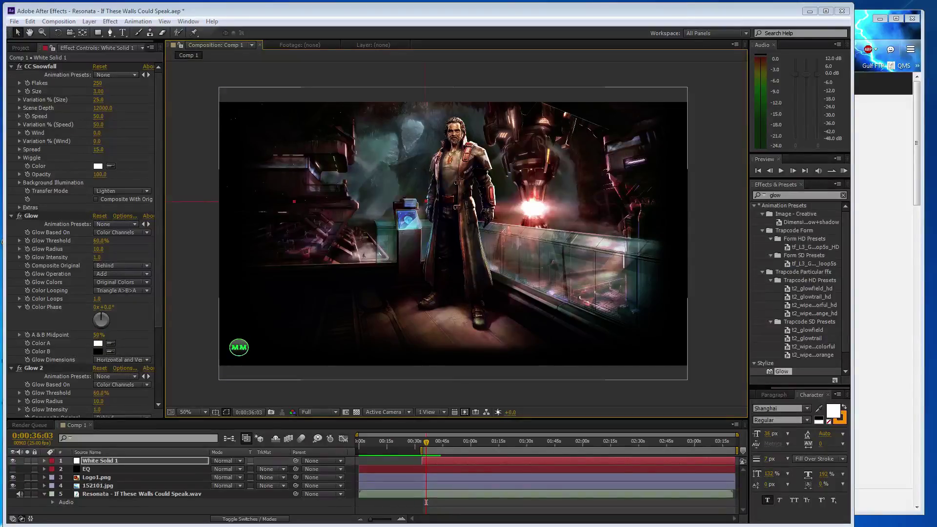
# - Run an audio preview of Comp 1 from about 0:36, then save the project
pyautogui.click(187, 346)
pyautogui.press('KP_Decimal')
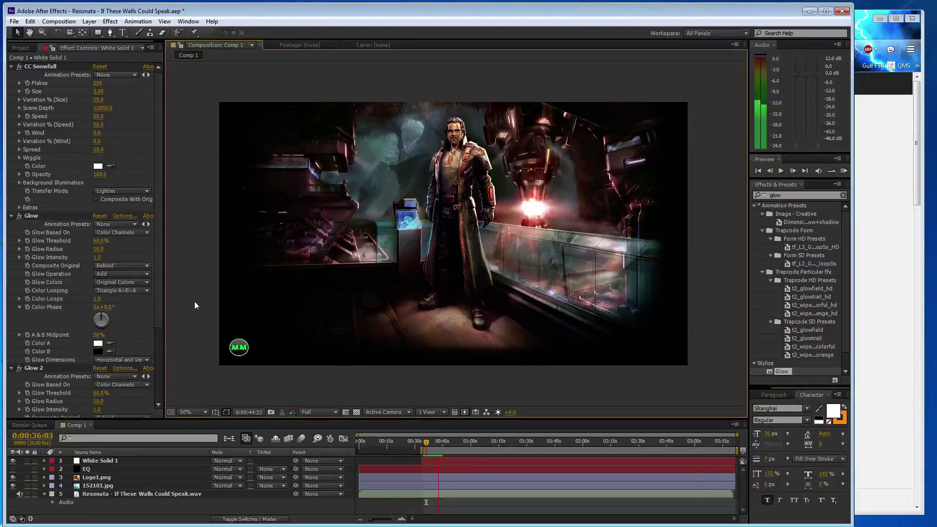
pyautogui.hotkey('ctrl', 's')
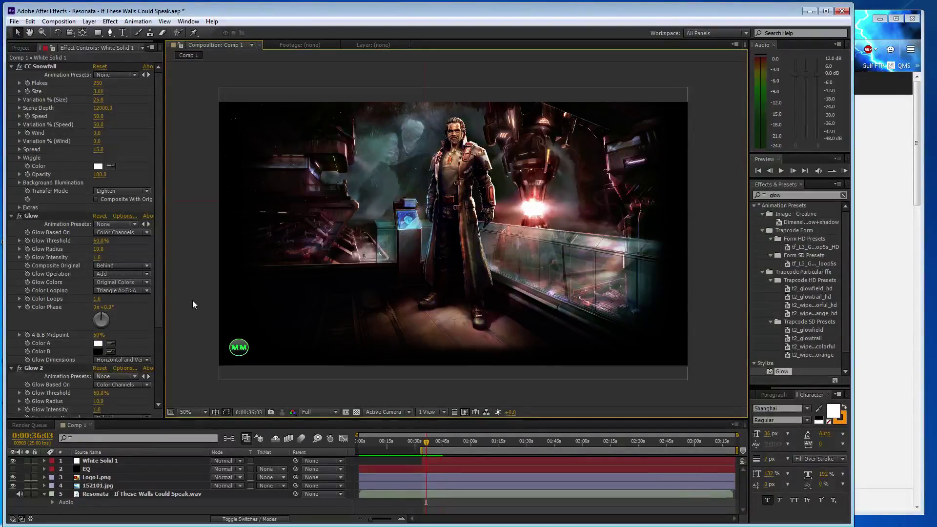
pyautogui.click(159, 459)
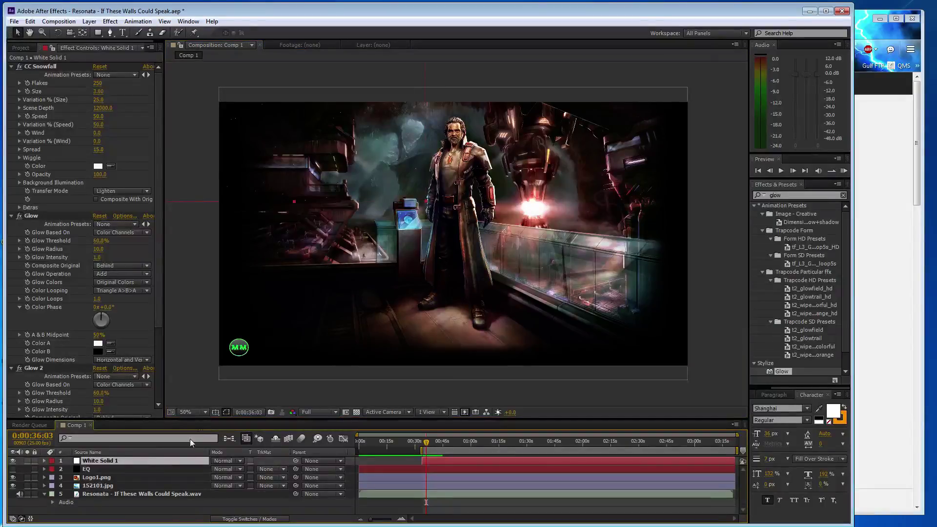
# - Duplicate the White Solid 1 layer and rotate the copy
pyautogui.hotkey('ctrl', 'd')
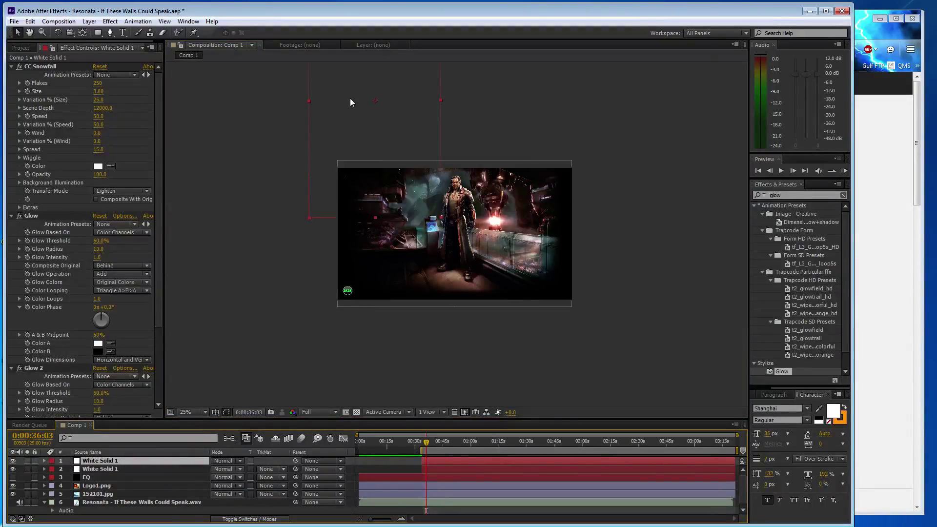
pyautogui.click(57, 33)
pyautogui.moveTo(450, 110)
pyautogui.mouseDown()
pyautogui.moveTo(372, 249)
pyautogui.moveTo(391, 225)
pyautogui.moveTo(387, 233)
pyautogui.mouseUp()
pyautogui.click(17, 32)
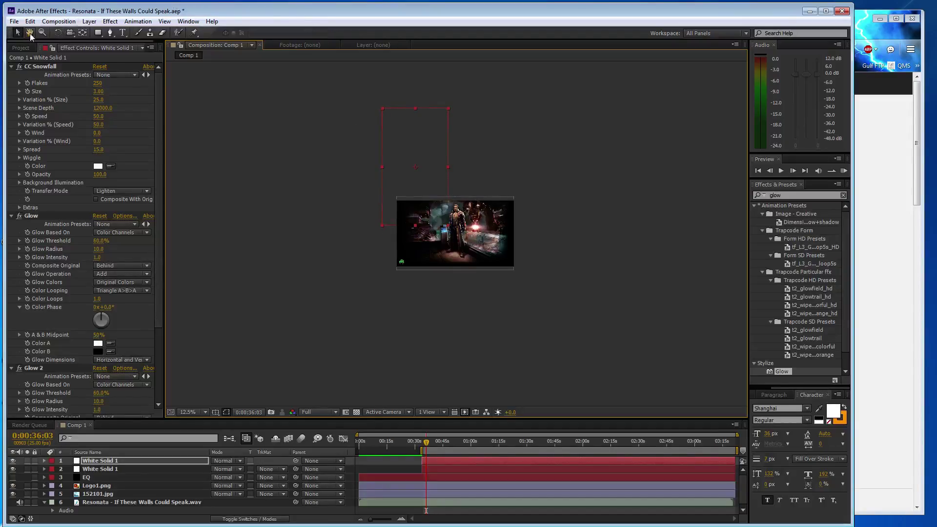
# - Turn the duplicated snowfall layer to a new 3D orientation and reset the view to 50%
pyautogui.scroll(1, 423, 220)
pyautogui.scroll(1, 566, 111)
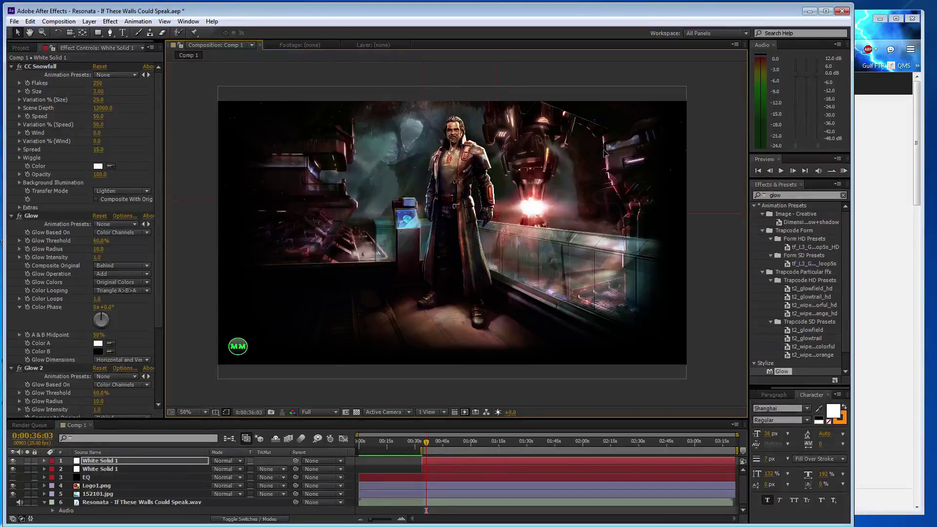
pyautogui.scroll(-1, 613, 158)
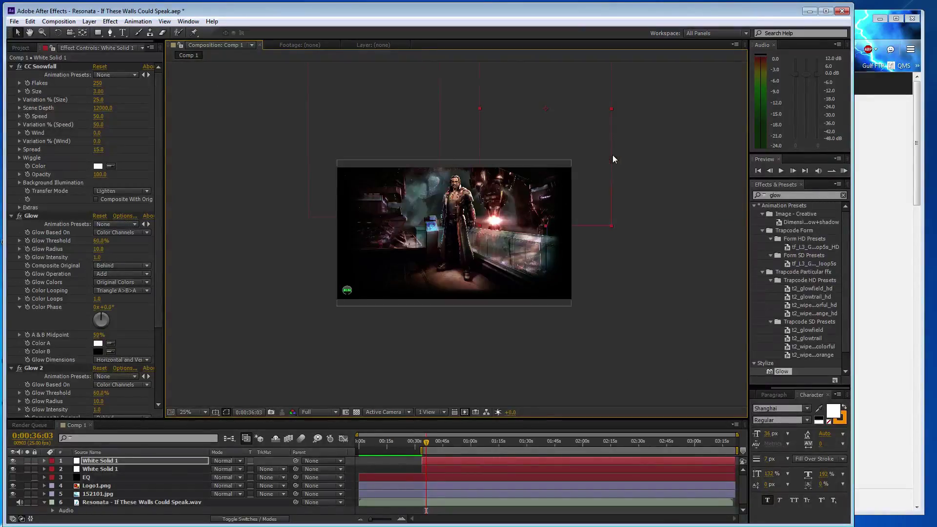
pyautogui.click(57, 32)
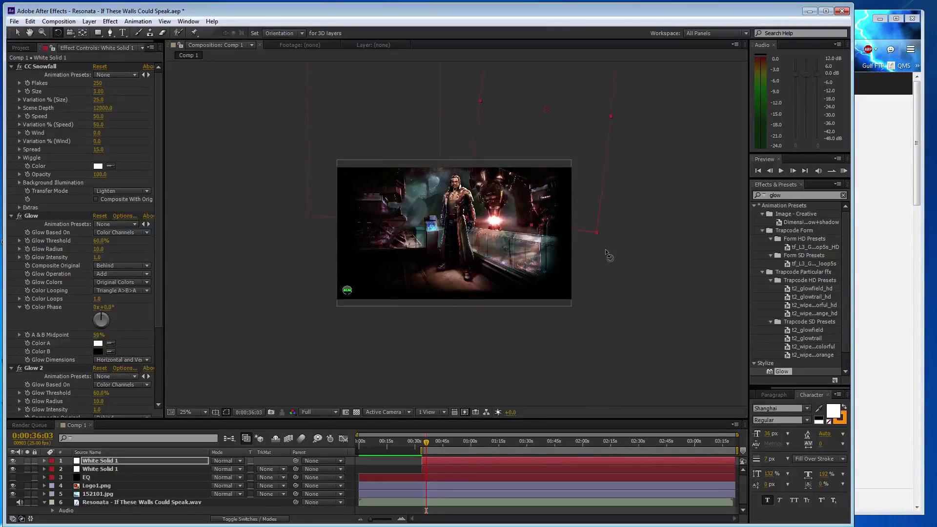
pyautogui.moveTo(604, 250); pyautogui.dragTo(504, 170)
pyautogui.click(18, 33)
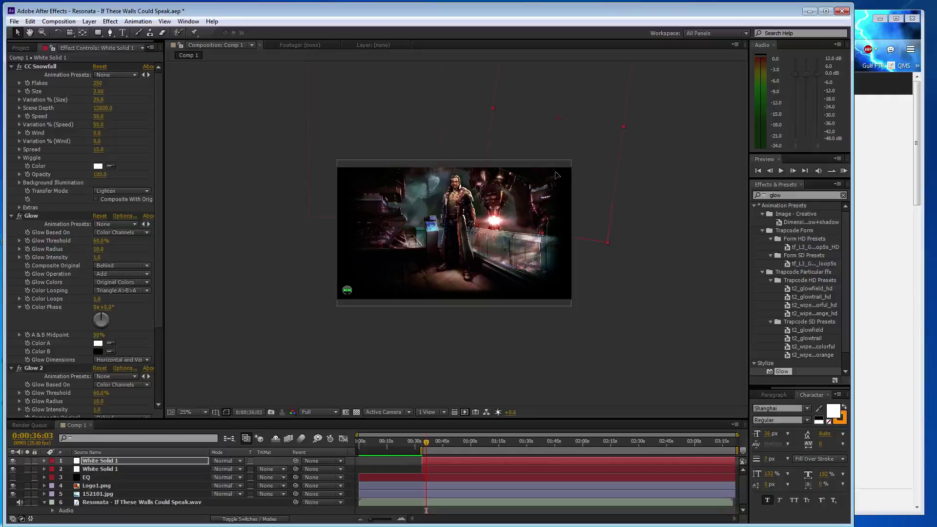
pyautogui.press('.')
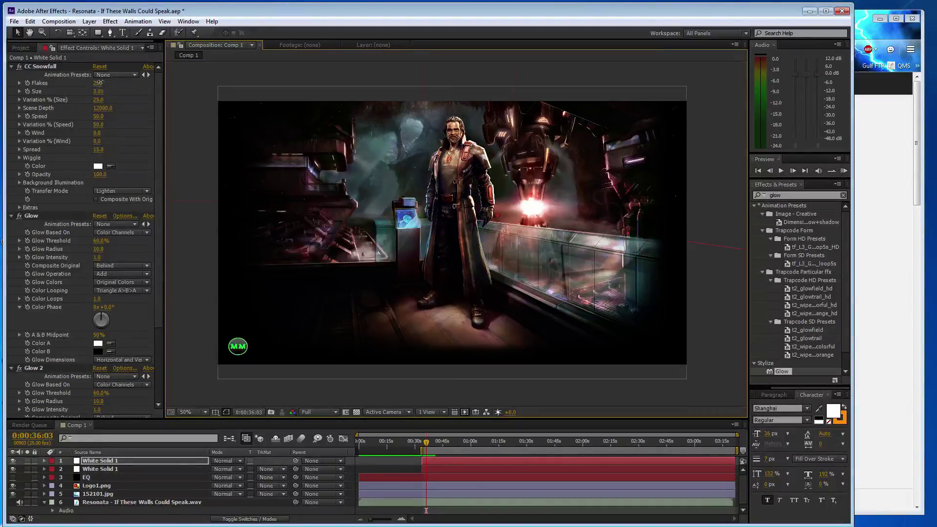
# - Raise CC Snowfall Flakes to 400 and preview the denser snow
pyautogui.moveTo(101, 86); pyautogui.dragTo(103, 85)
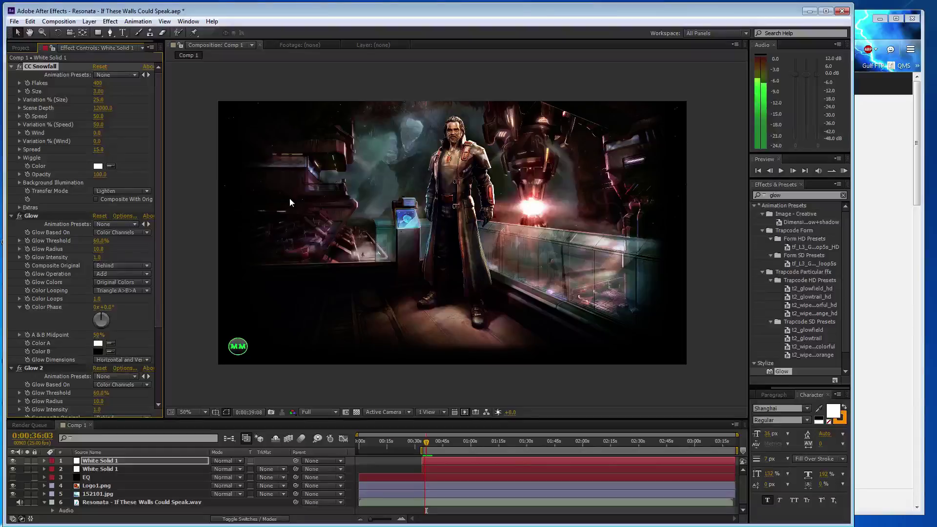
pyautogui.press('space')
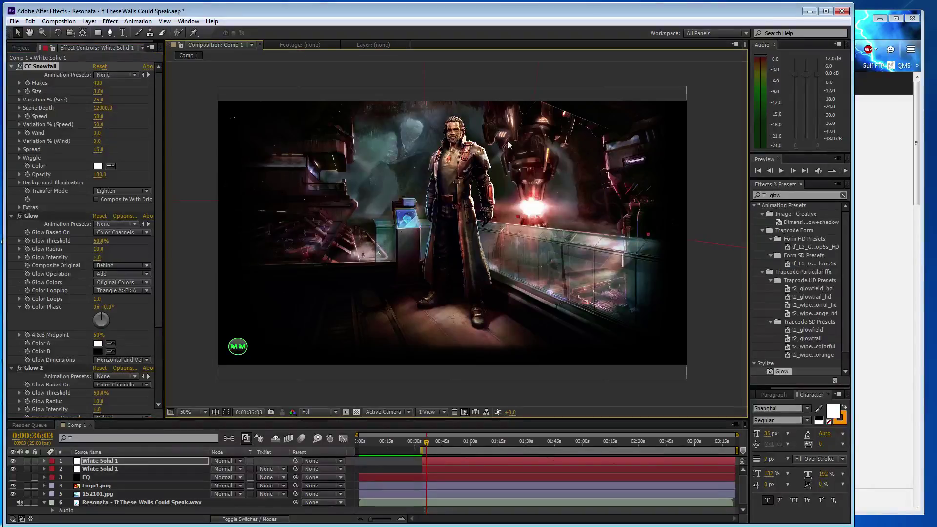
pyautogui.press('space')
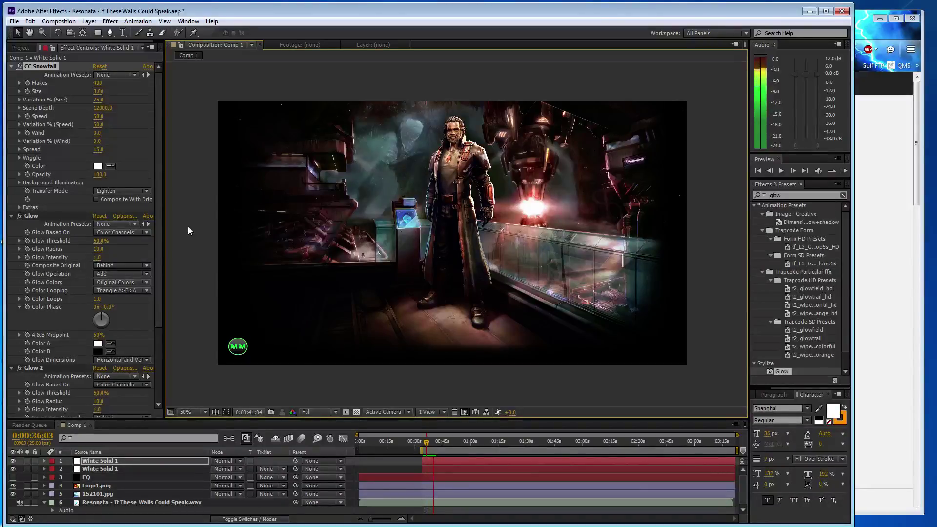
pyautogui.press('space')
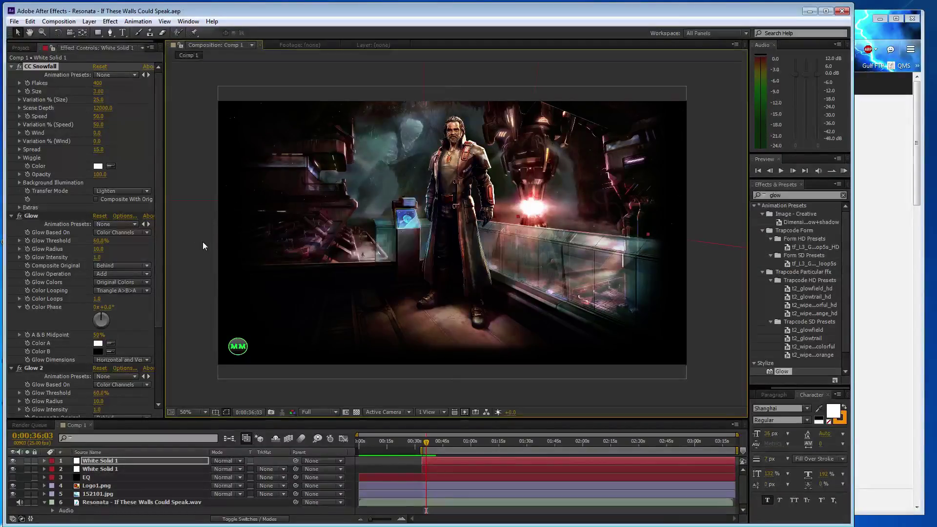
# - Create a black solid named 'flare' and place it below both White Solids
pyautogui.hotkey('ctrl', 'shift', 'y')
pyautogui.click(155, 377)
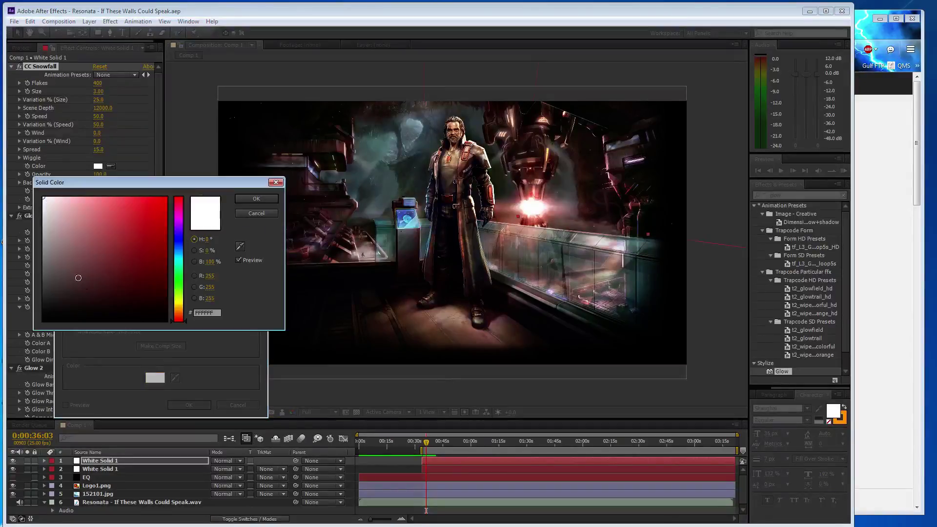
pyautogui.click(43, 320)
pyautogui.click(244, 200)
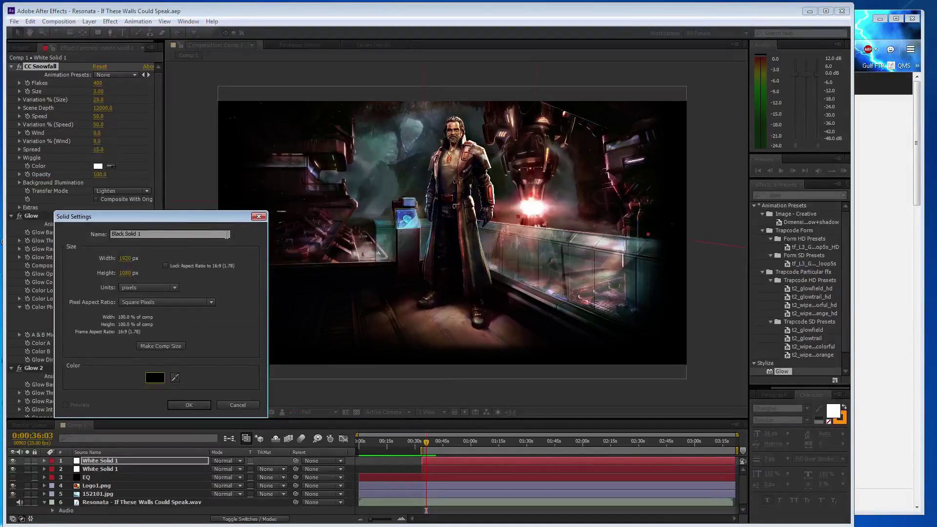
pyautogui.click(157, 234)
pyautogui.write('flare')
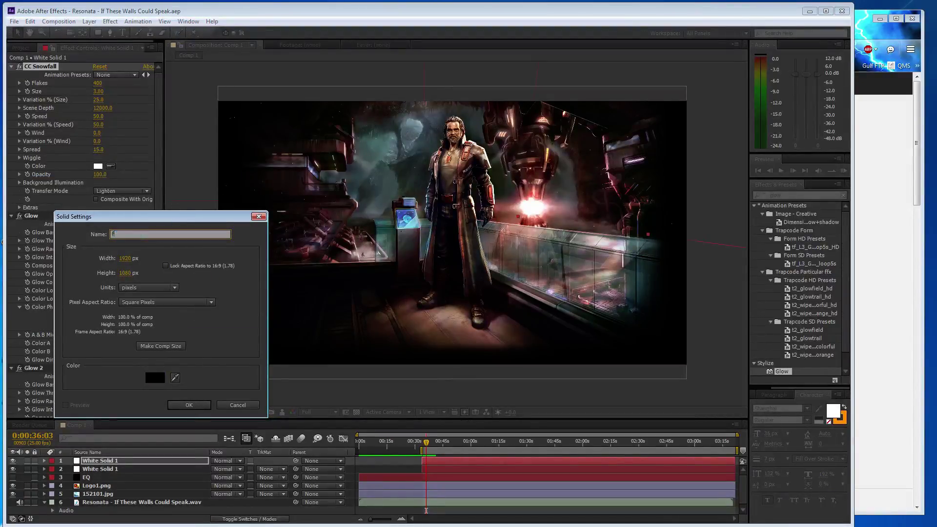
pyautogui.press('Return')
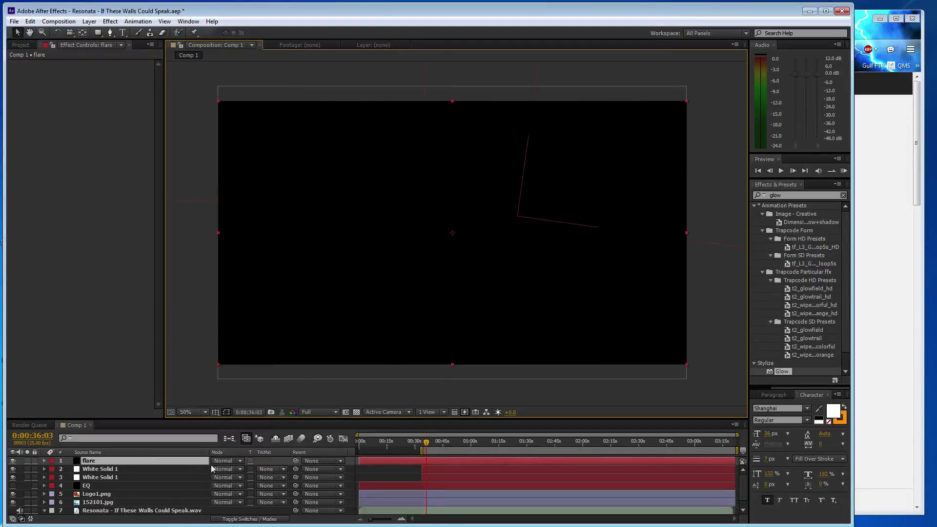
pyautogui.moveTo(195, 463); pyautogui.dragTo(201, 479)
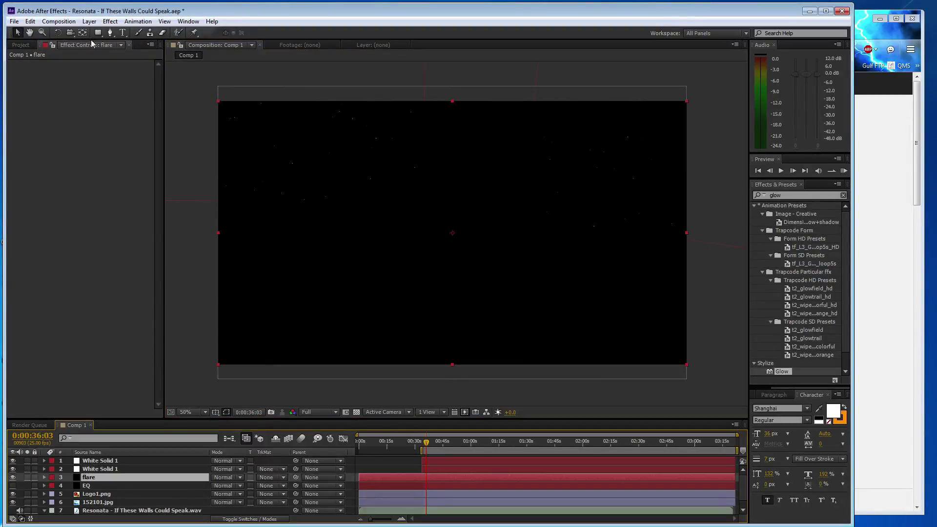
# - Apply Optical Flares to the flare layer with a transparent background and Scale 10
pyautogui.click(110, 21)
pyautogui.moveTo(193, 306)
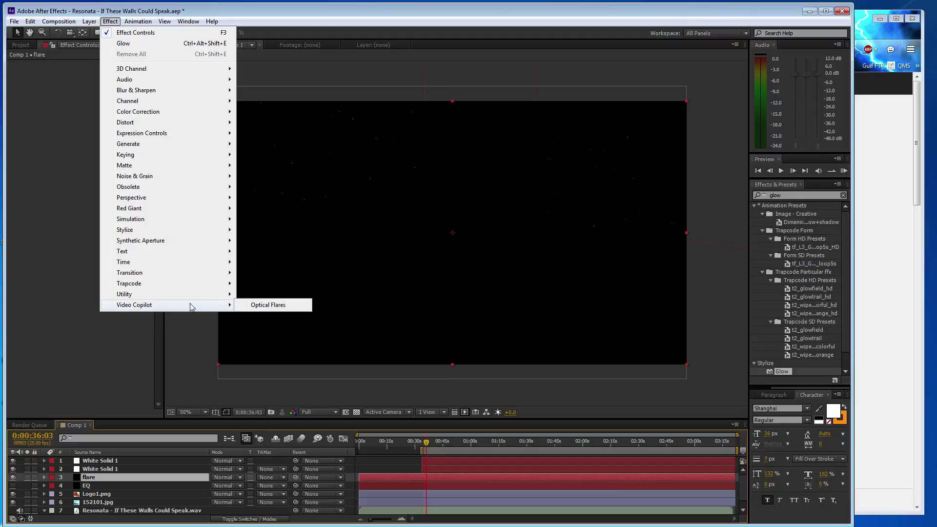
pyautogui.click(268, 305)
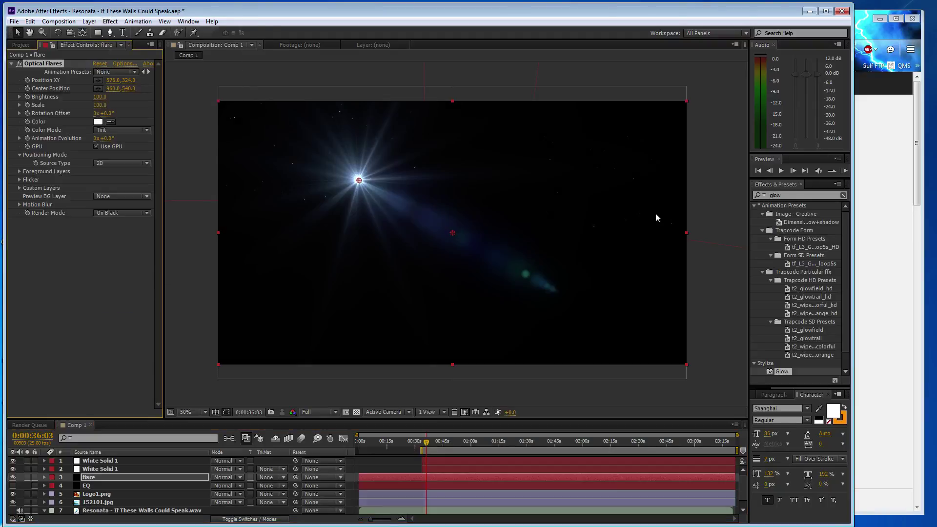
pyautogui.click(140, 213)
pyautogui.click(125, 235)
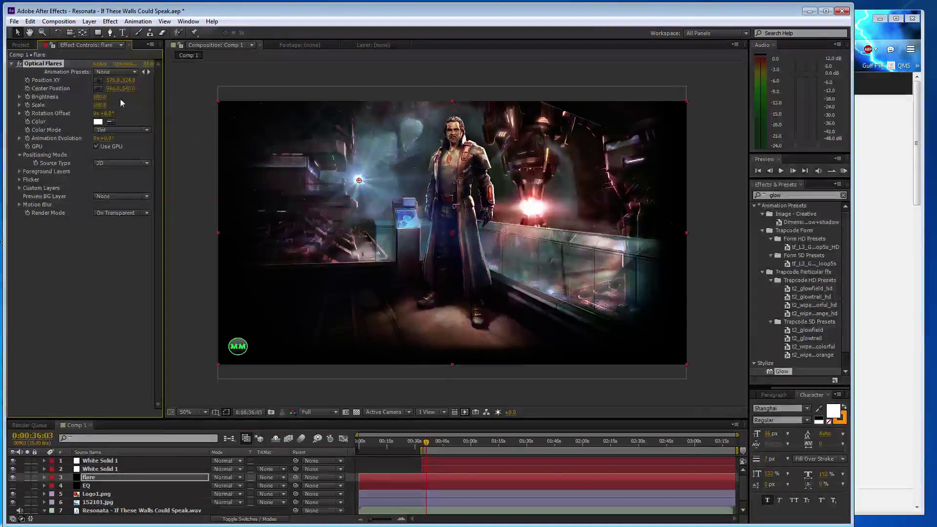
pyautogui.click(99, 105)
pyautogui.write('10')
pyautogui.press('Return')
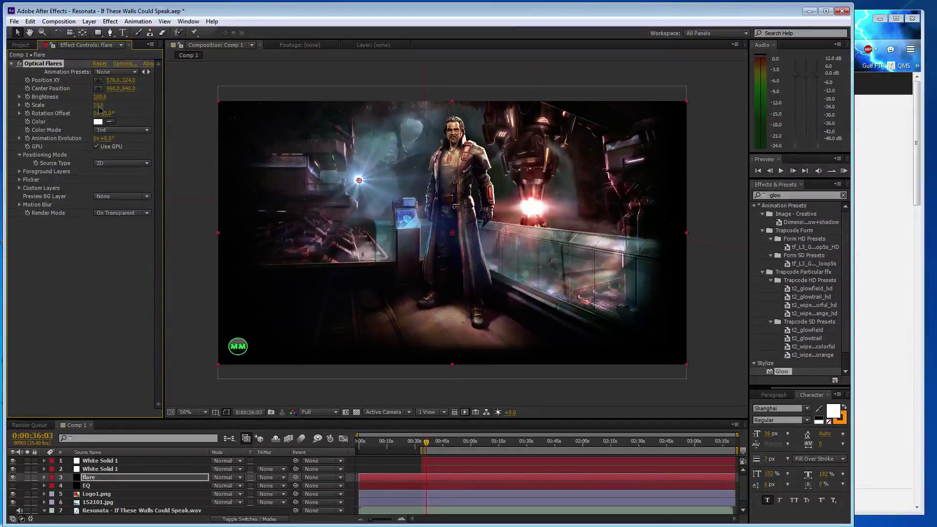
# - Tint the flare pink and move its centre onto the red light
pyautogui.click(194, 239)
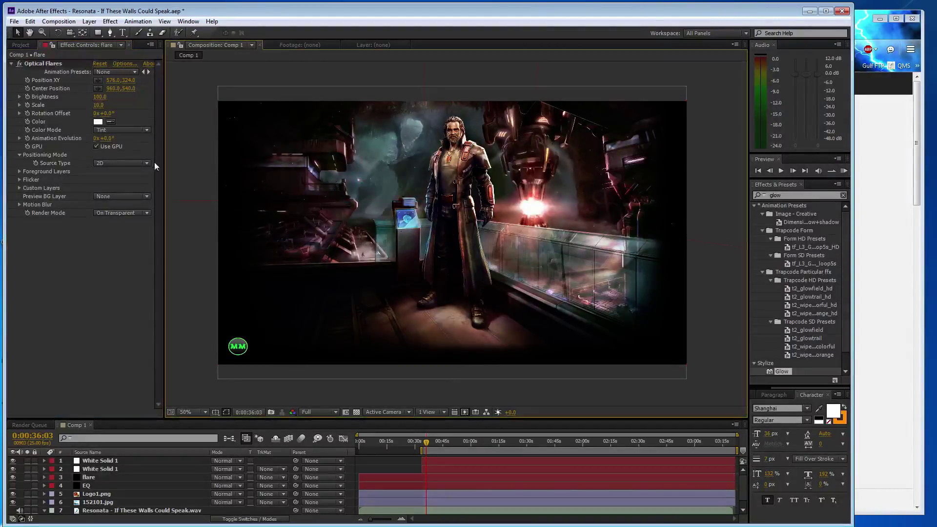
pyautogui.click(549, 201)
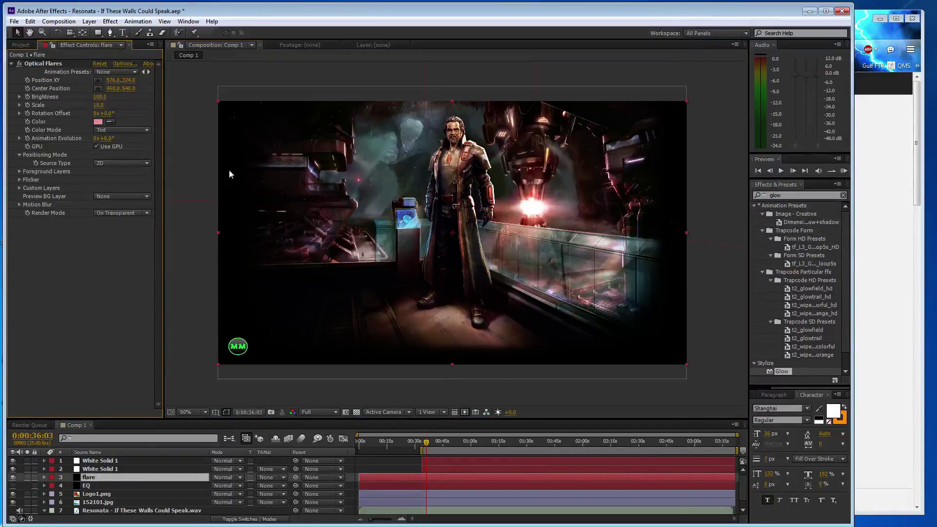
pyautogui.click(64, 71)
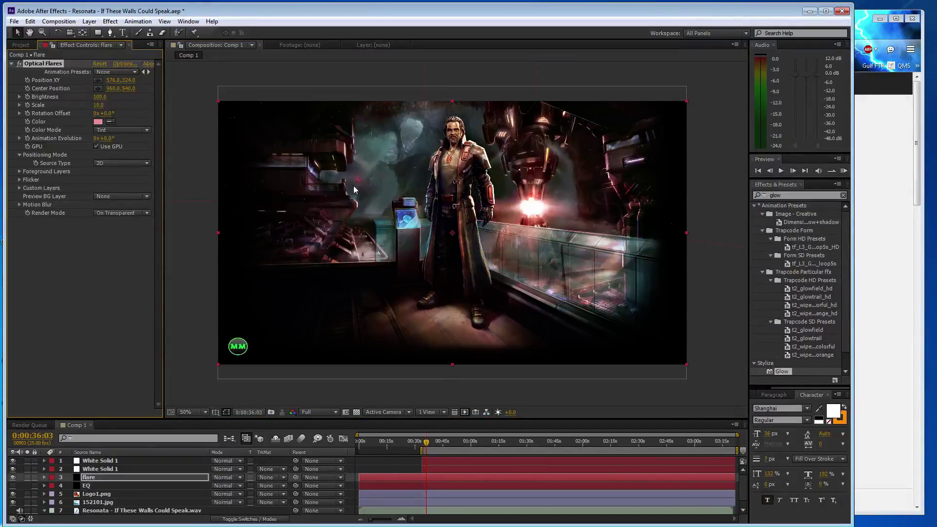
pyautogui.moveTo(495, 168); pyautogui.dragTo(531, 169)
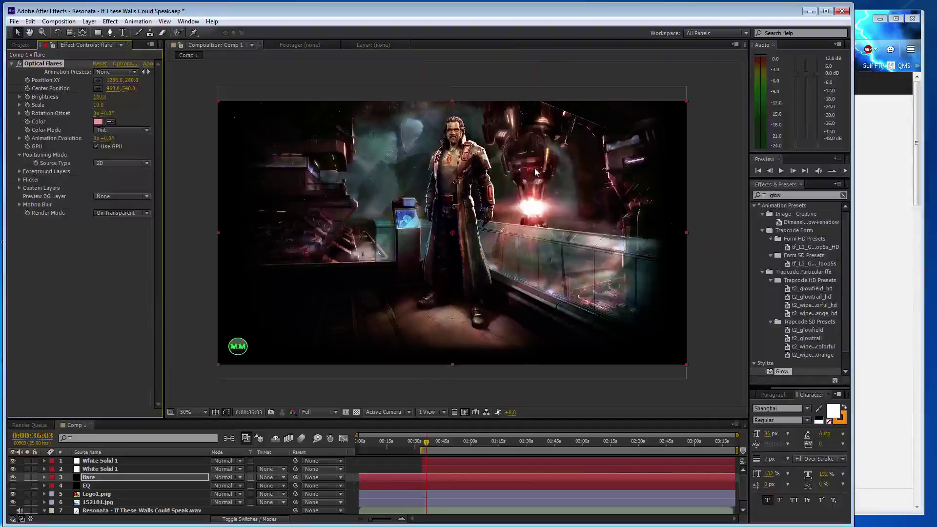
pyautogui.press('.')
pyautogui.press('.')
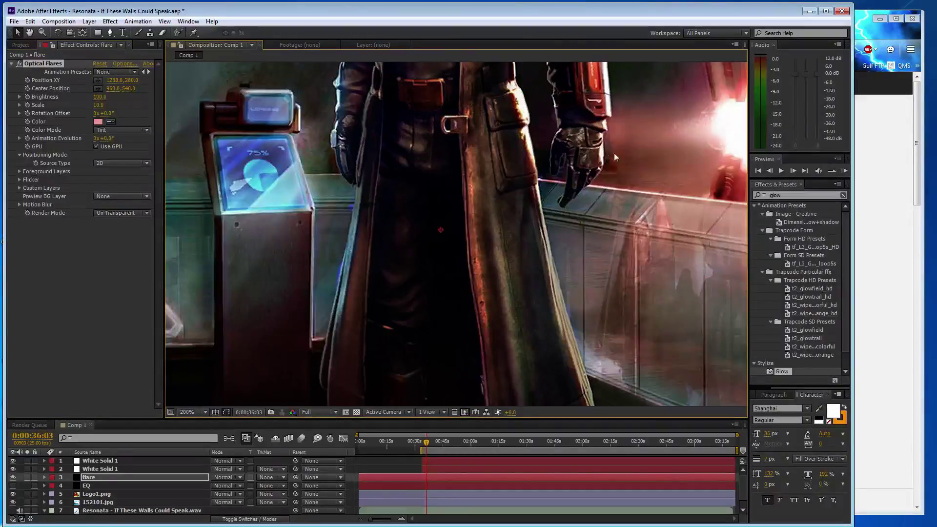
# - Pan the view and nudge the flare centre exactly onto the red light
pyautogui.press('h')
pyautogui.moveTo(614, 153); pyautogui.dragTo(399, 332)
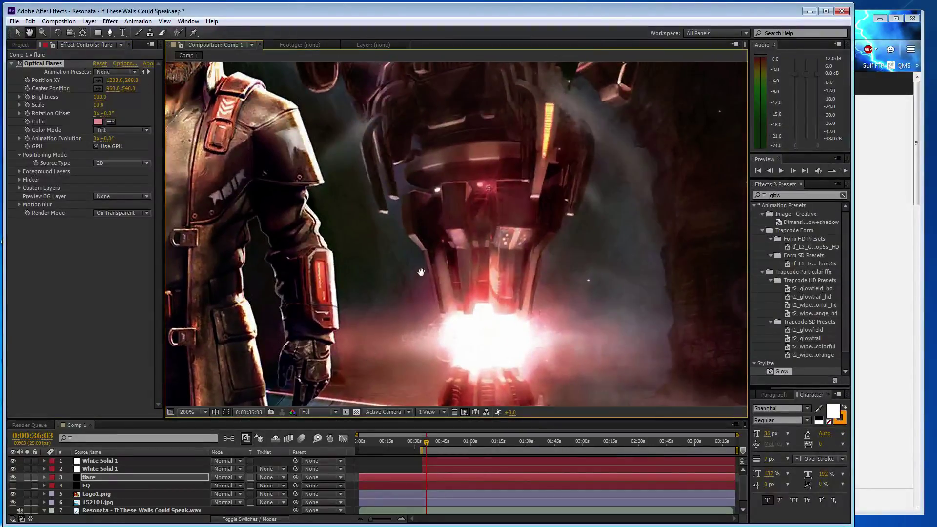
pyautogui.press('v')
pyautogui.moveTo(486, 189); pyautogui.dragTo(479, 183)
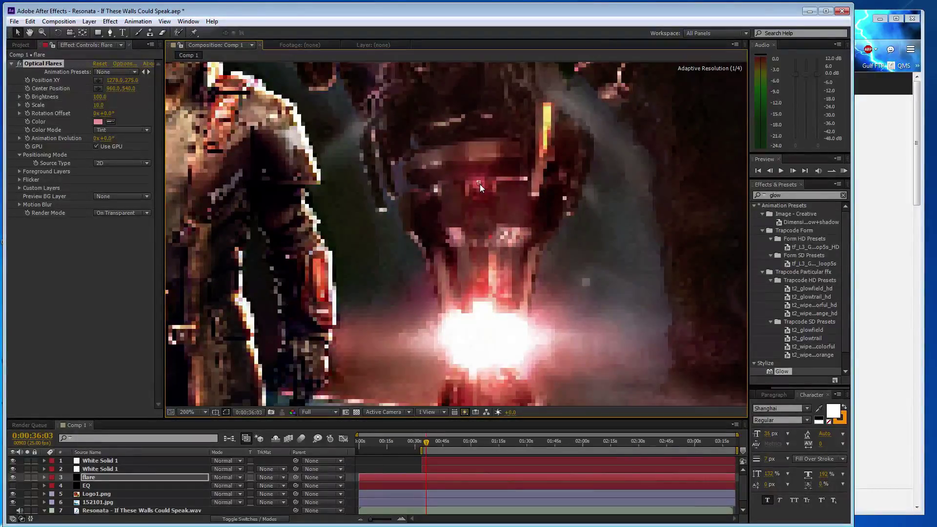
# - In Optical Flares Options, delete the stack elements, including Spike Ball, and add a single Glow
pyautogui.click(125, 64)
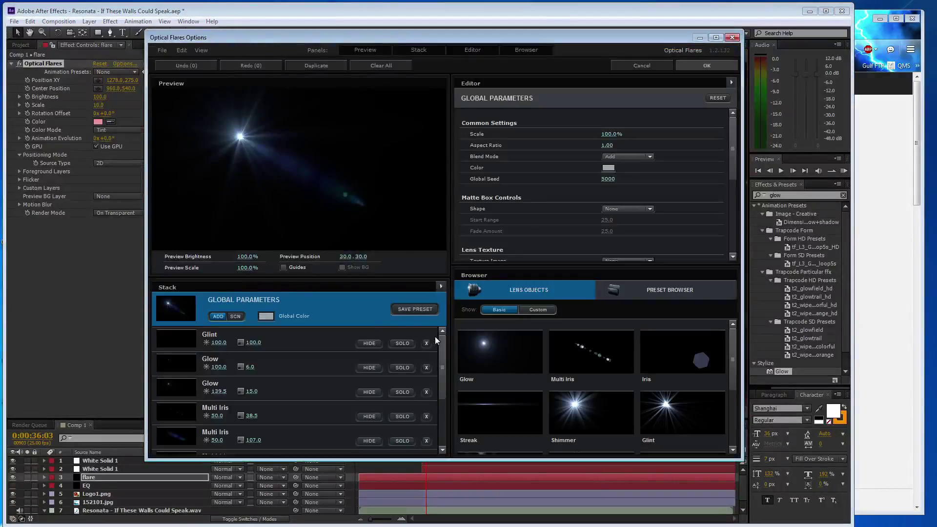
pyautogui.click(427, 343)
pyautogui.click(426, 343)
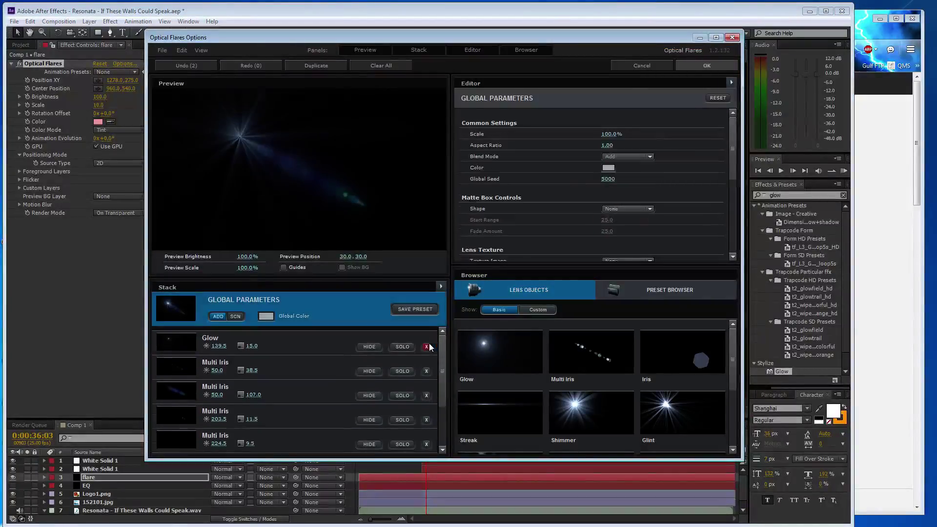
pyautogui.click(426, 343)
pyautogui.click(427, 343)
pyautogui.click(427, 342)
pyautogui.click(427, 343)
pyautogui.click(426, 344)
pyautogui.click(493, 351)
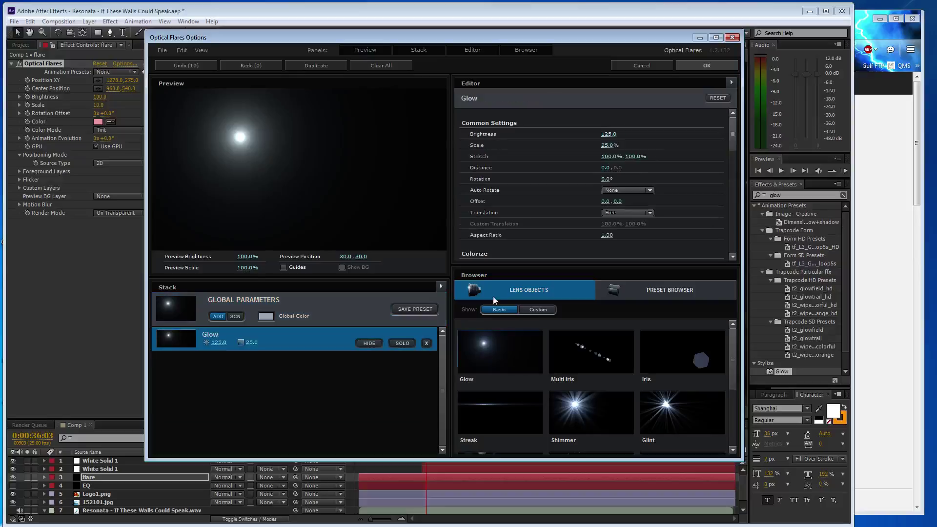
pyautogui.click(707, 64)
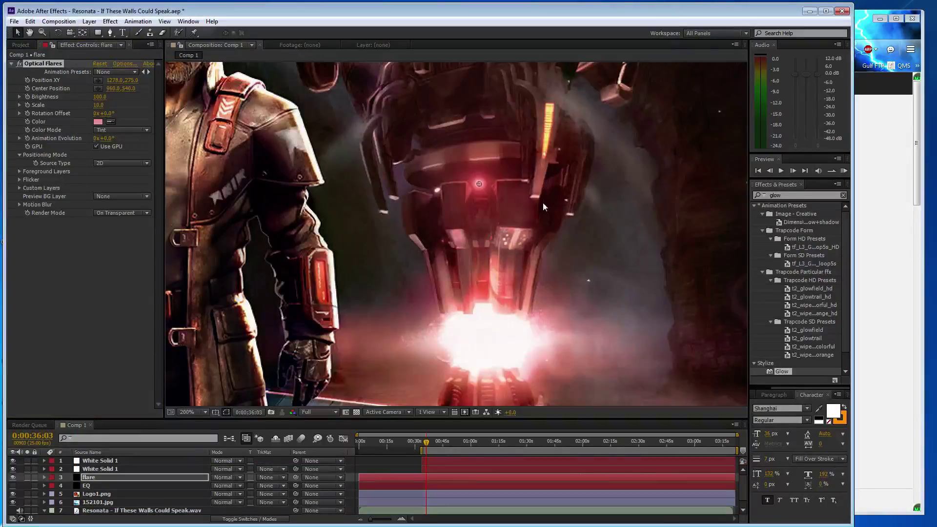
pyautogui.scroll(-2, 543, 203)
# - Select the Optical Flares effect and hide both White Solid 1 layers
pyautogui.scroll(-2, 542, 203)
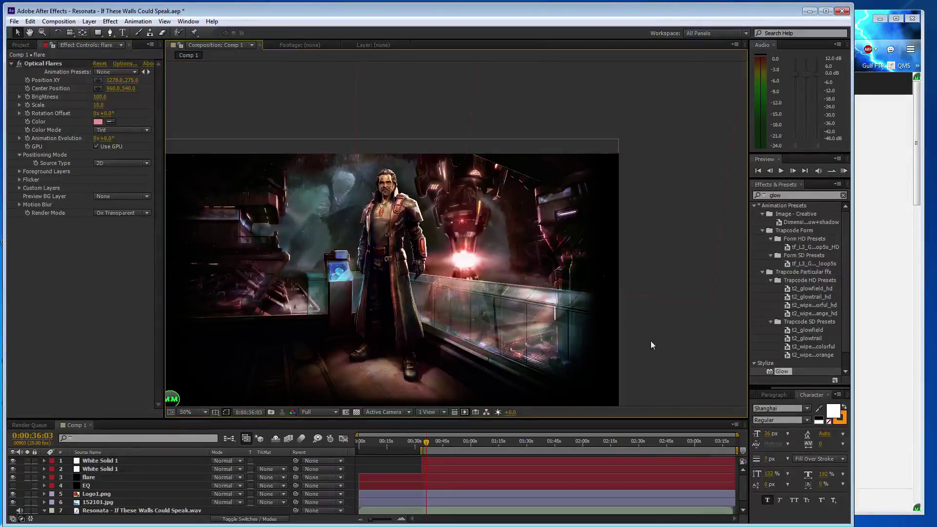
pyautogui.scroll(2, 484, 249)
pyautogui.scroll(2, 484, 249)
pyautogui.scroll(2, 484, 248)
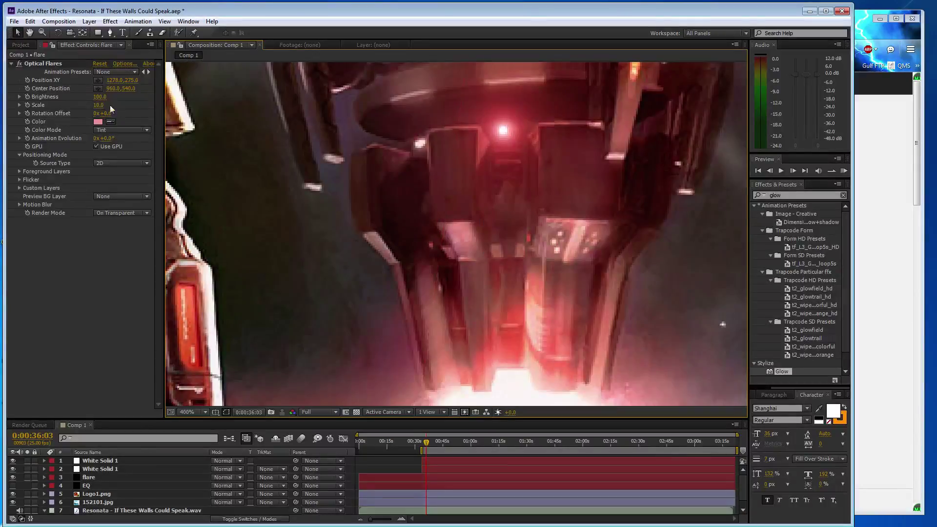
pyautogui.click(57, 63)
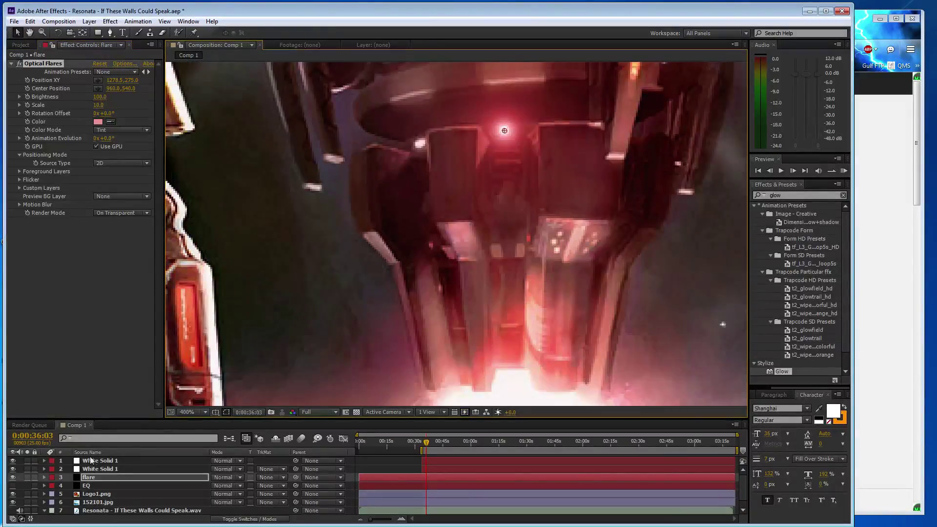
pyautogui.click(13, 460)
pyautogui.click(474, 272)
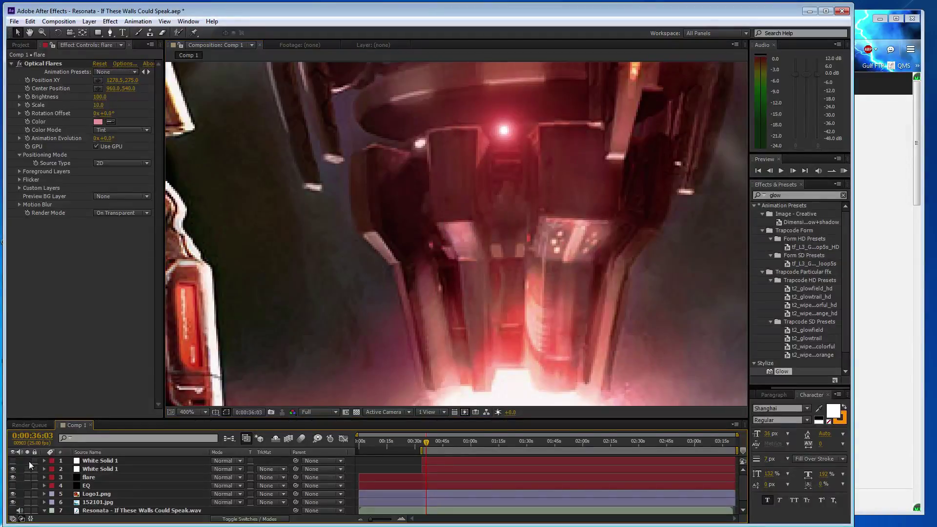
pyautogui.click(13, 469)
# - Return to 0:00:00:00 and preview the flare's Brightness at 200, 100, 75 and 175
pyautogui.scroll(-6, 522, 243)
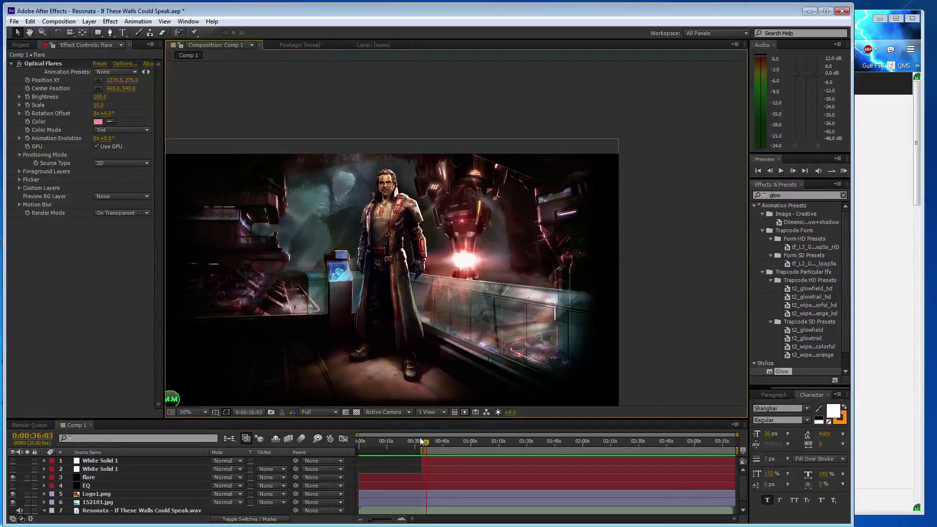
pyautogui.moveTo(426, 441); pyautogui.dragTo(334, 449)
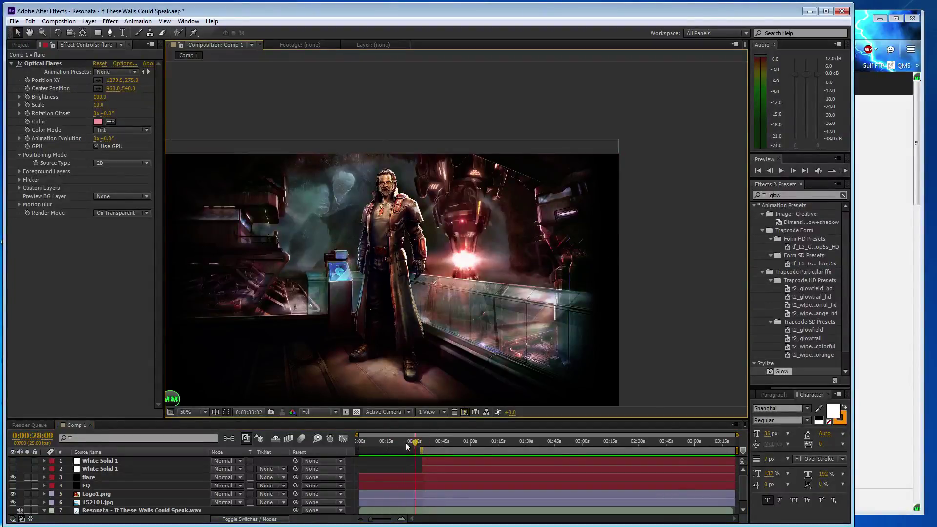
pyautogui.click(104, 101)
pyautogui.write('200')
pyautogui.press('Return')
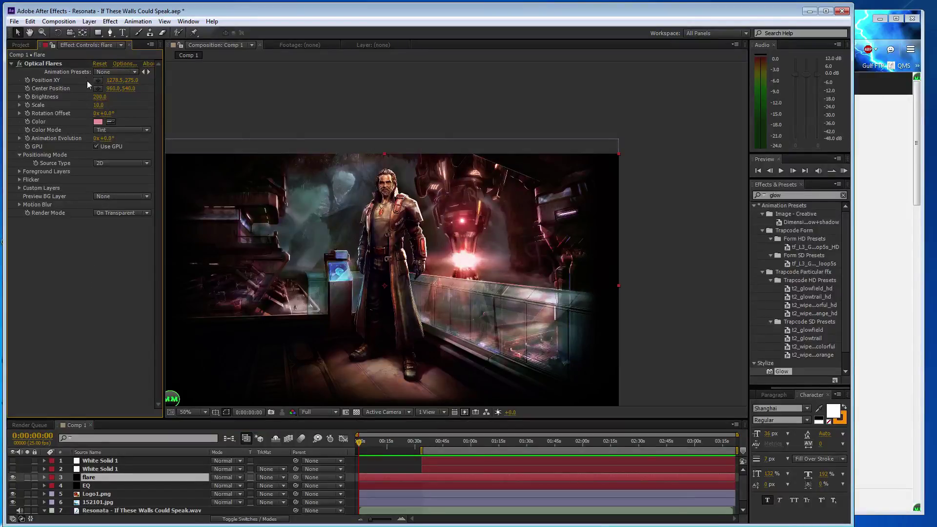
pyautogui.click(99, 97)
pyautogui.write('100')
pyautogui.press('Return')
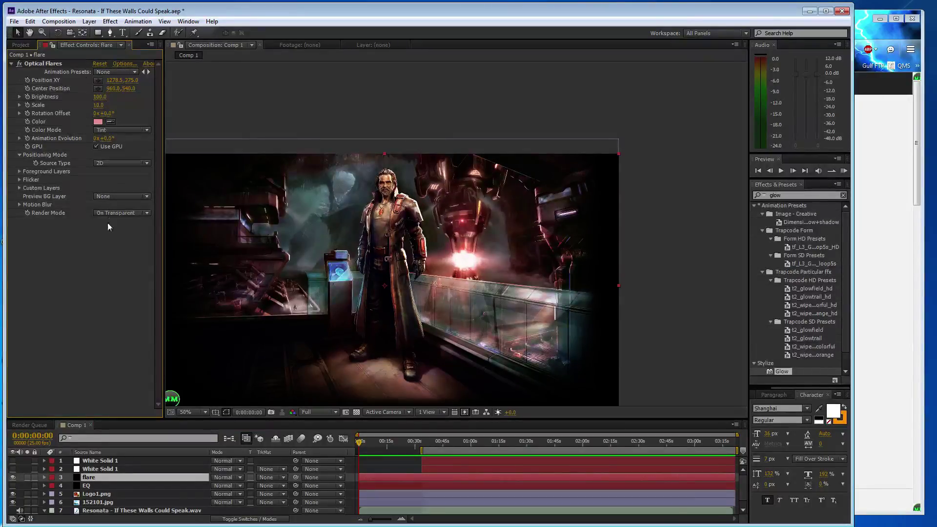
pyautogui.click(99, 96)
pyautogui.write('75')
pyautogui.press('Return')
pyautogui.click(100, 97)
pyautogui.write('175')
pyautogui.press('Return')
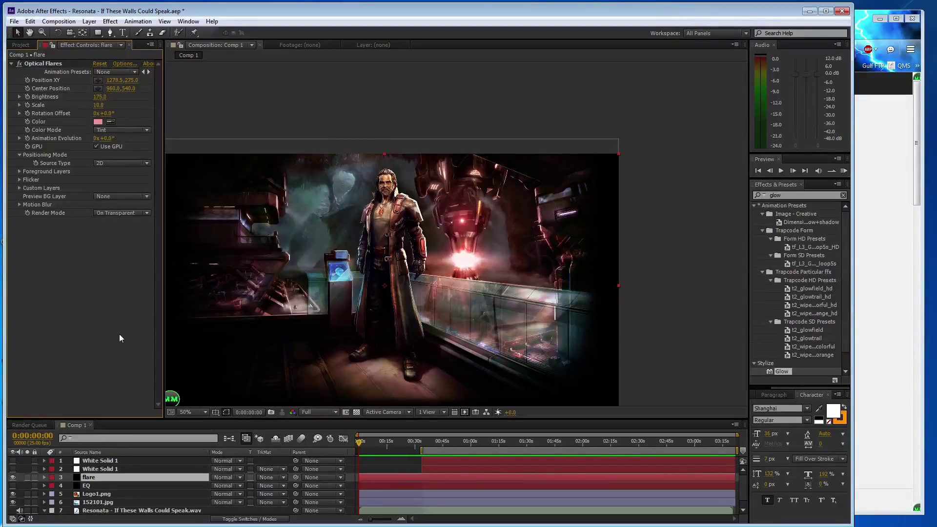
# - Enable the Brightness stopwatch and set a starting keyframe of 75
pyautogui.click(27, 97)
pyautogui.click(99, 96)
pyautogui.write('75')
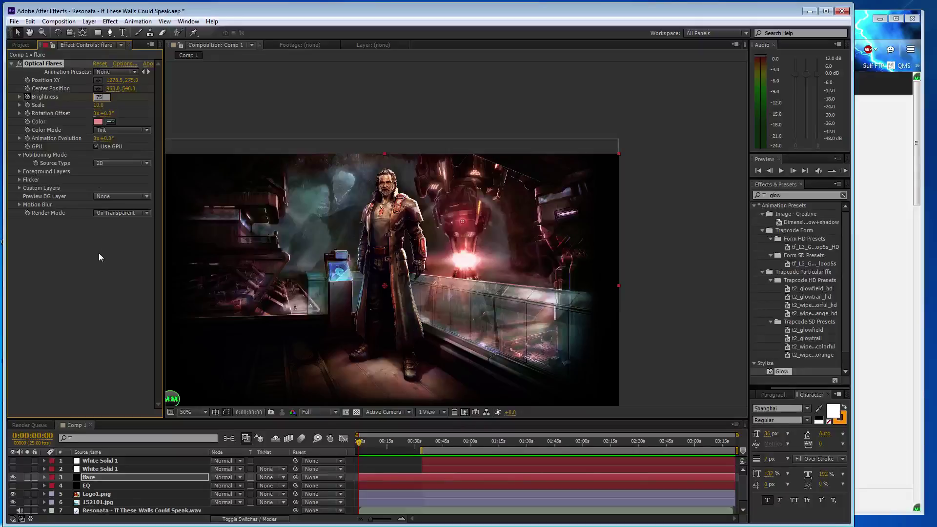
pyautogui.click(99, 257)
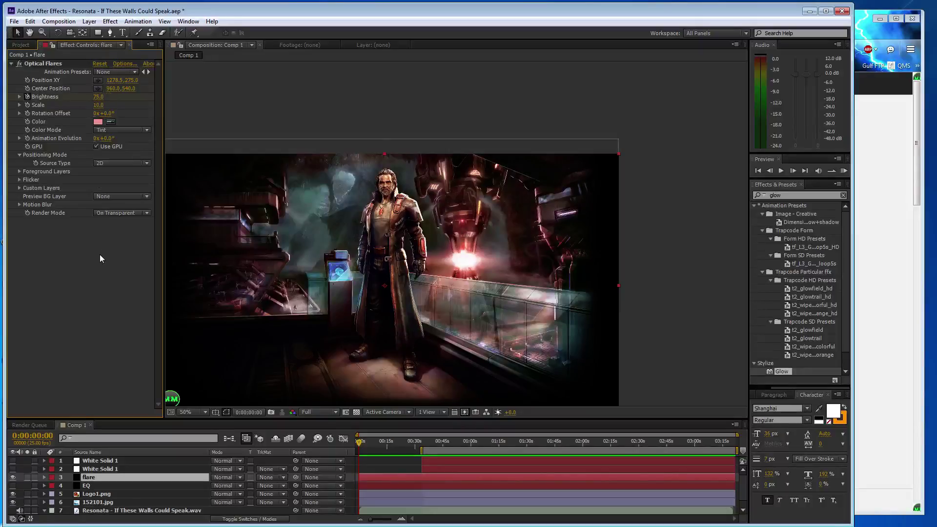
# - Play the track 'you & i' on SoundCloud, then return to After Effects
pyautogui.click(900, 217)
pyautogui.scroll(-2, 550, 254)
pyautogui.scroll(-3, 548, 254)
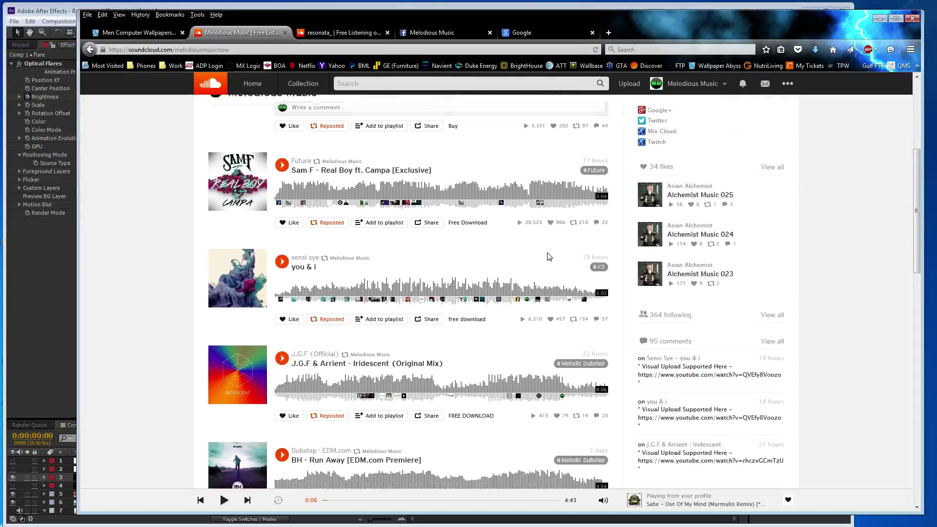
pyautogui.scroll(1, 536, 256)
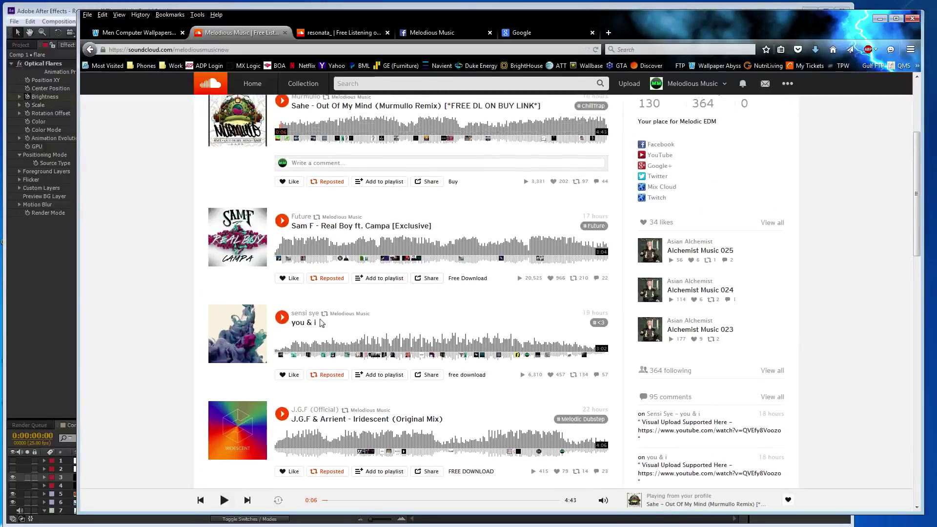
pyautogui.click(281, 316)
pyautogui.click(55, 282)
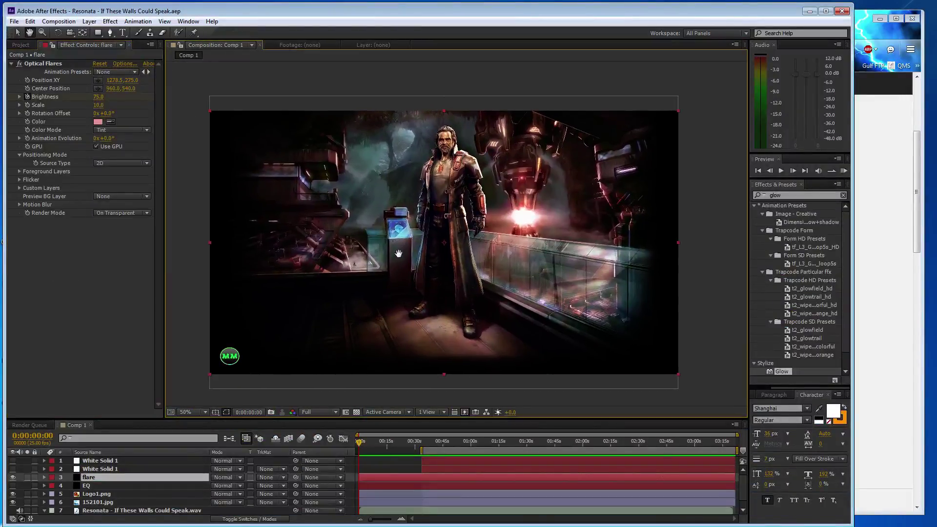
# - Keyframe the flare's Brightness alternately at 175 and 75 from about 3 to 10 seconds
pyautogui.click(366, 442)
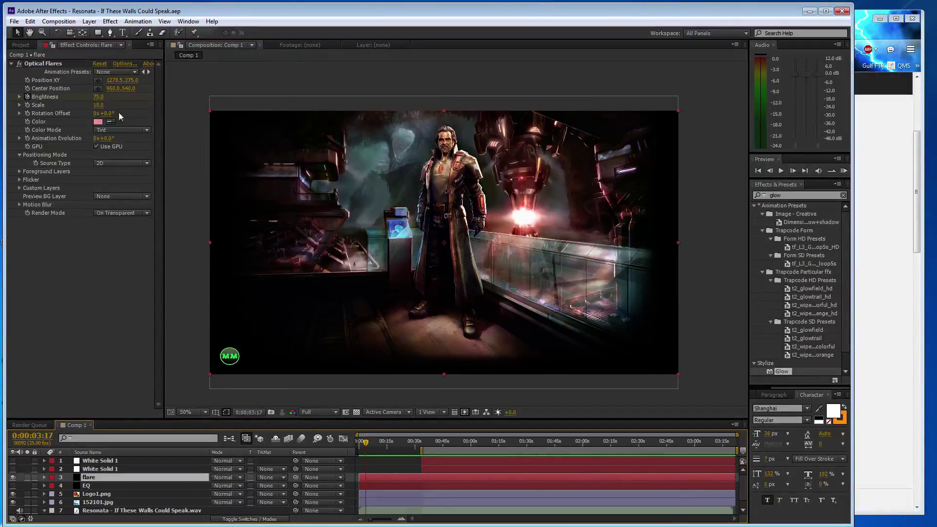
pyautogui.click(98, 96)
pyautogui.write('175')
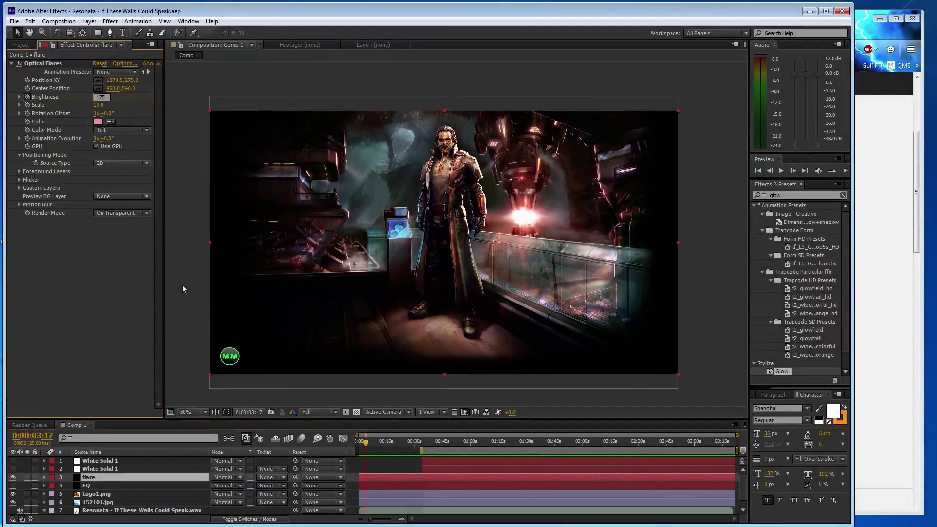
pyautogui.click(370, 443)
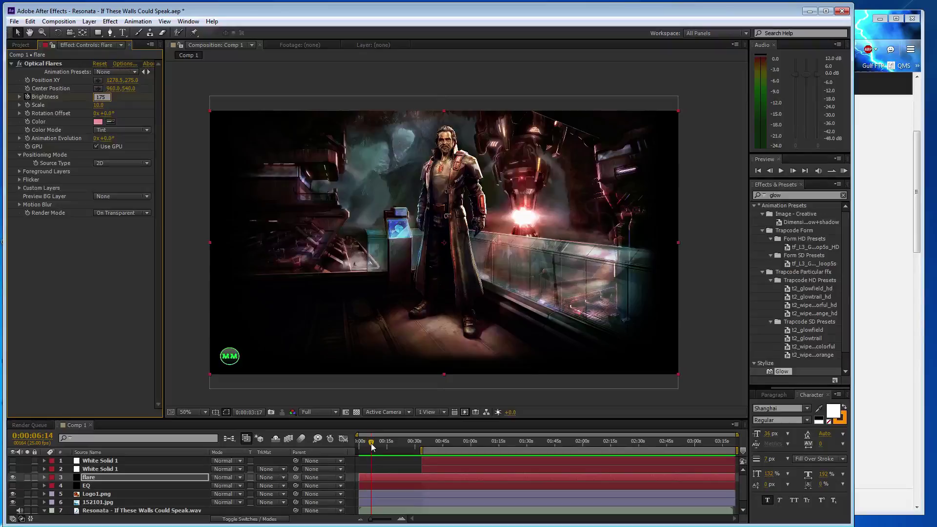
pyautogui.click(102, 98)
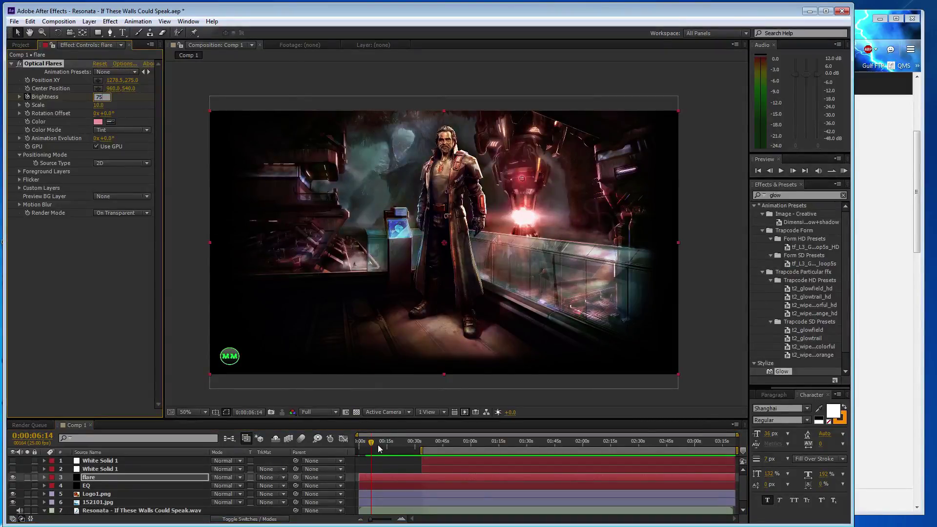
pyautogui.click(378, 446)
pyautogui.click(100, 97)
pyautogui.write('175')
pyautogui.press('Return')
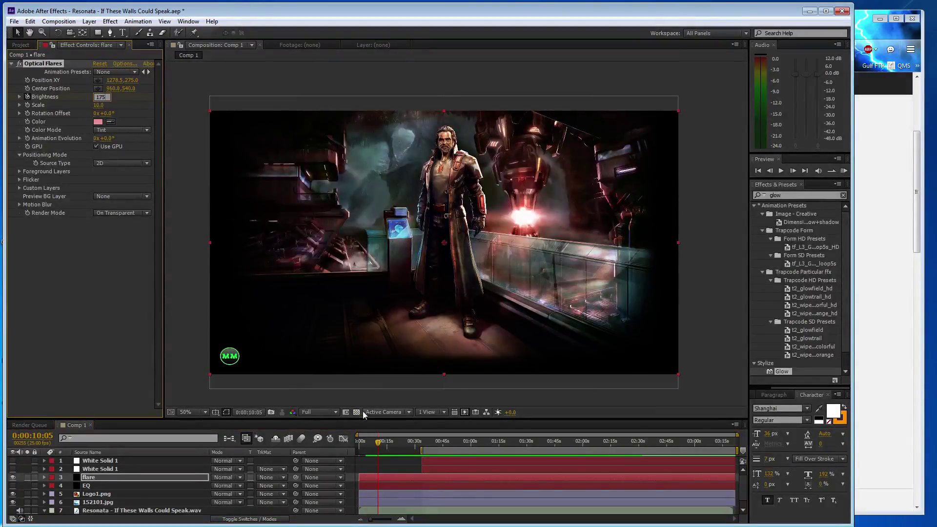
# - Continue alternating Brightness keyframes of 75 and 175 from about 13 to 21 seconds
pyautogui.click(383, 445)
pyautogui.click(99, 97)
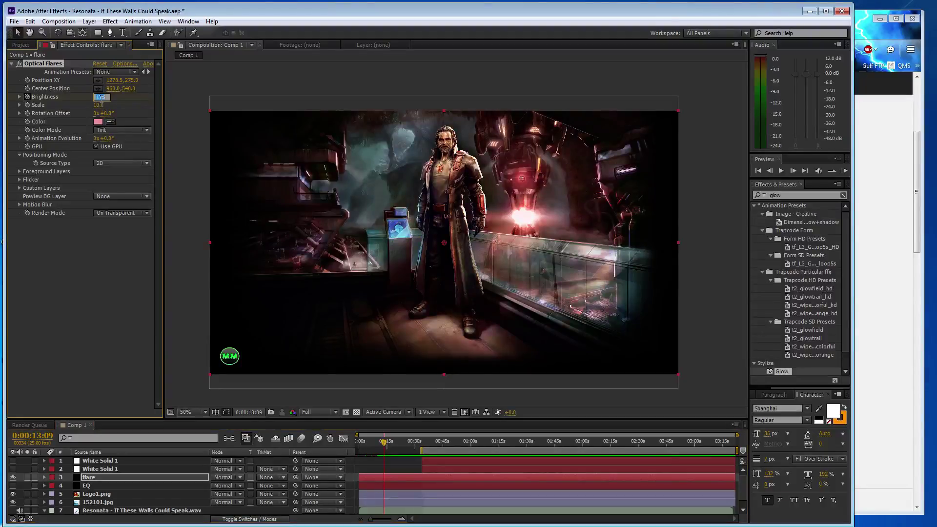
pyautogui.write('75')
pyautogui.click(390, 446)
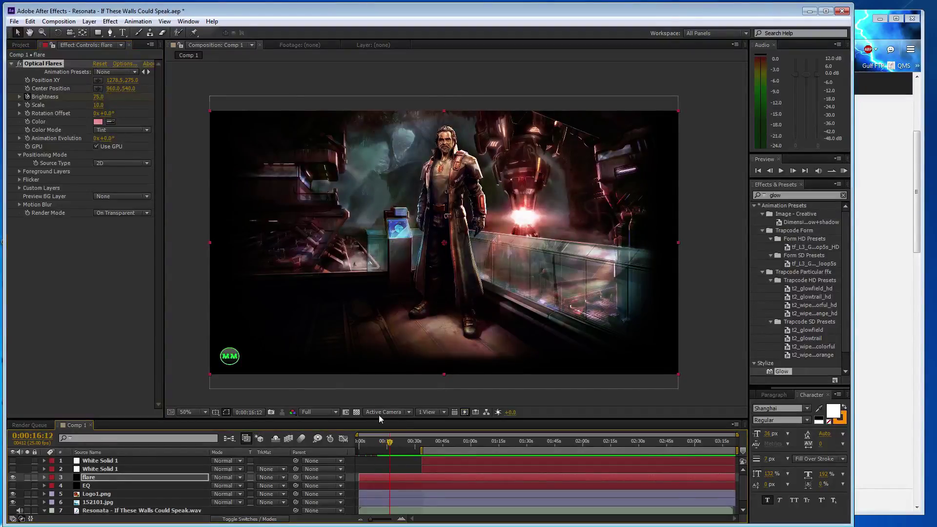
pyautogui.click(99, 97)
pyautogui.write('175')
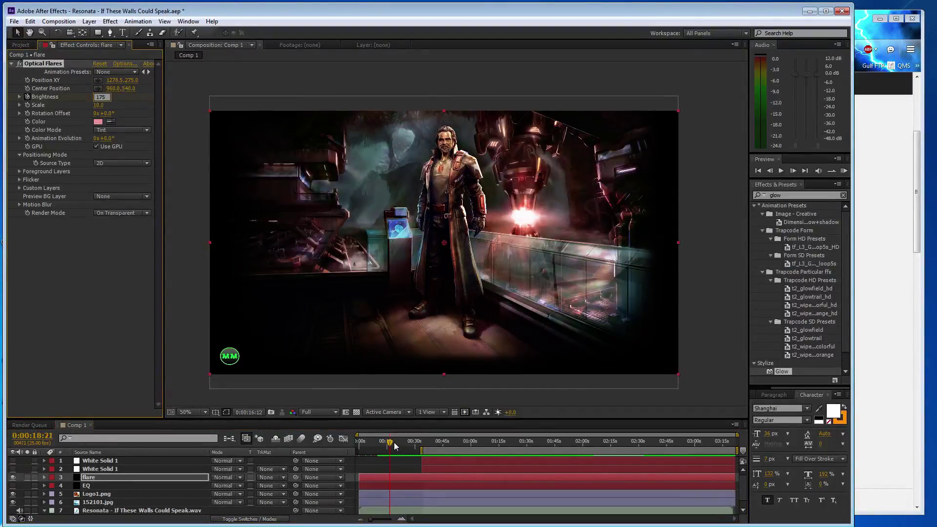
pyautogui.click(394, 443)
pyautogui.click(100, 97)
pyautogui.write('75')
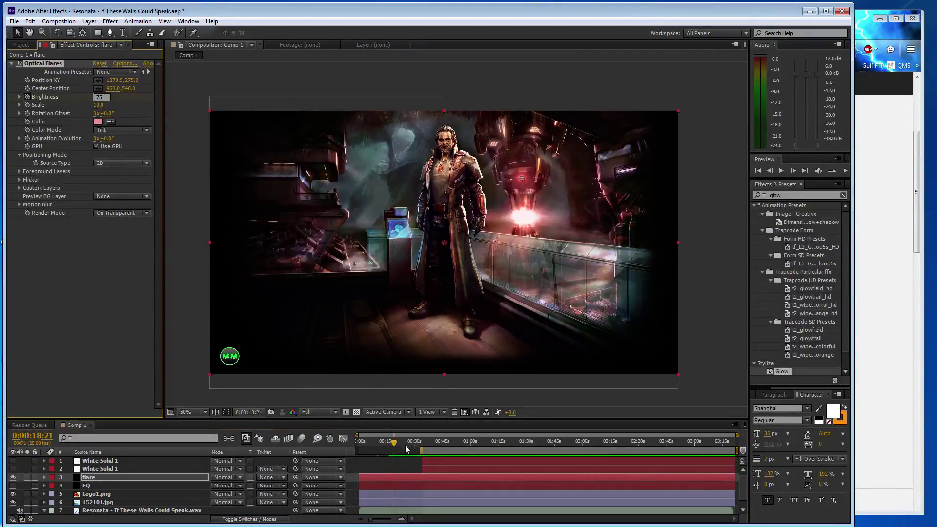
pyautogui.click(399, 442)
# - Keyframe Brightness 175 and 75 through about 30 seconds, then zoom the timeline to 26–50 s
pyautogui.click(98, 461)
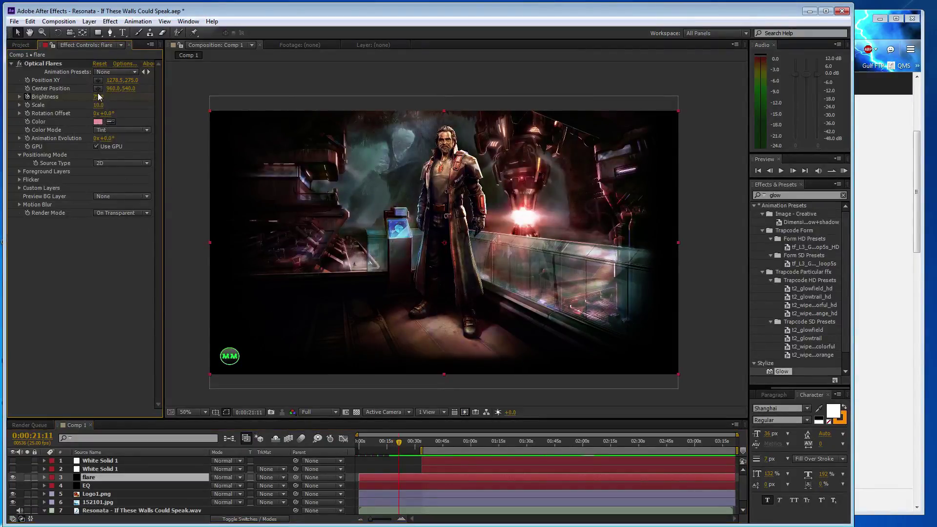
pyautogui.click(109, 477)
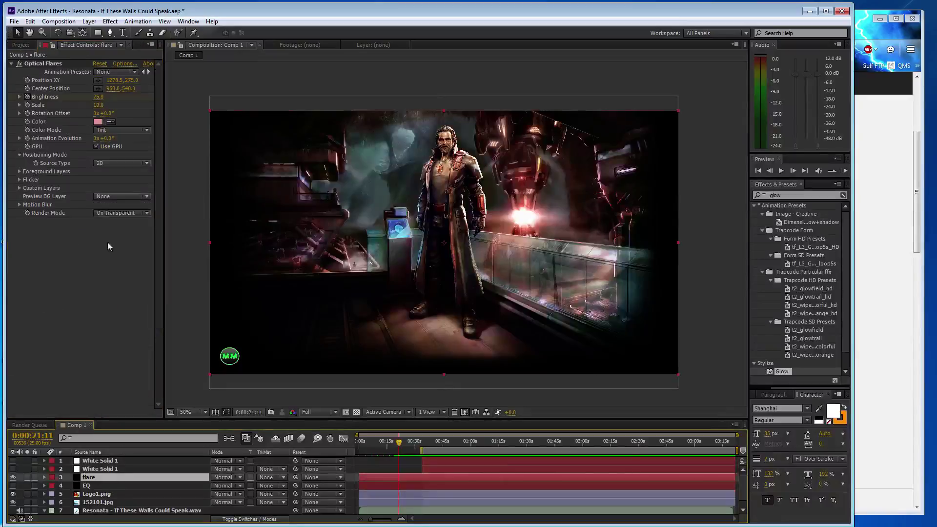
pyautogui.click(100, 96)
pyautogui.write('175')
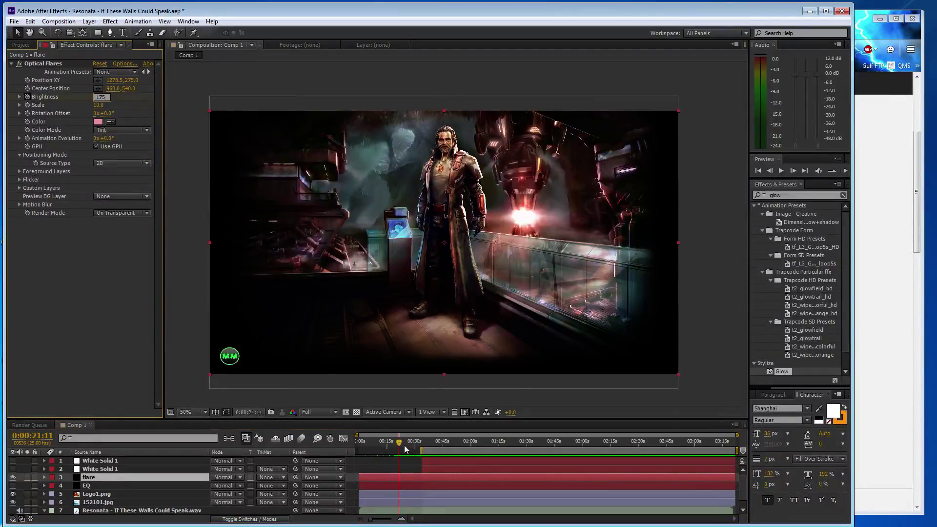
pyautogui.click(403, 442)
pyautogui.press('Escape')
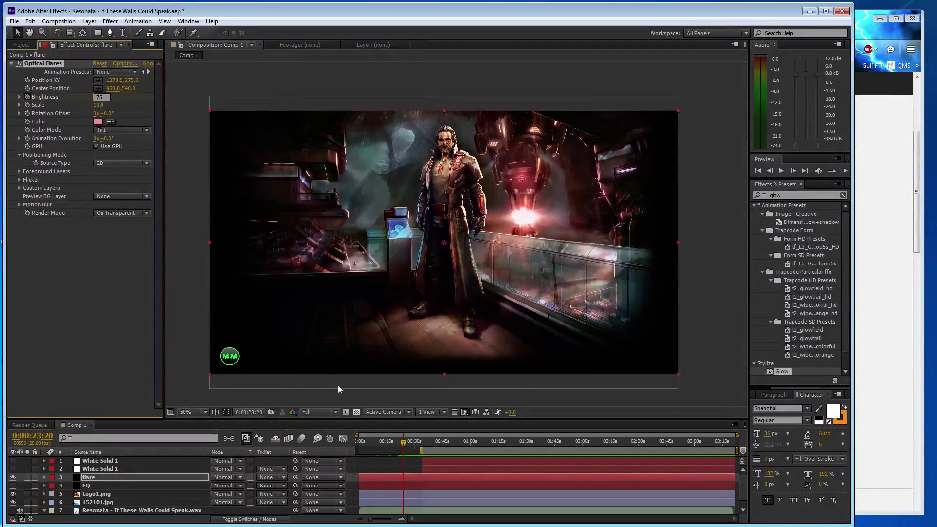
pyautogui.click(408, 442)
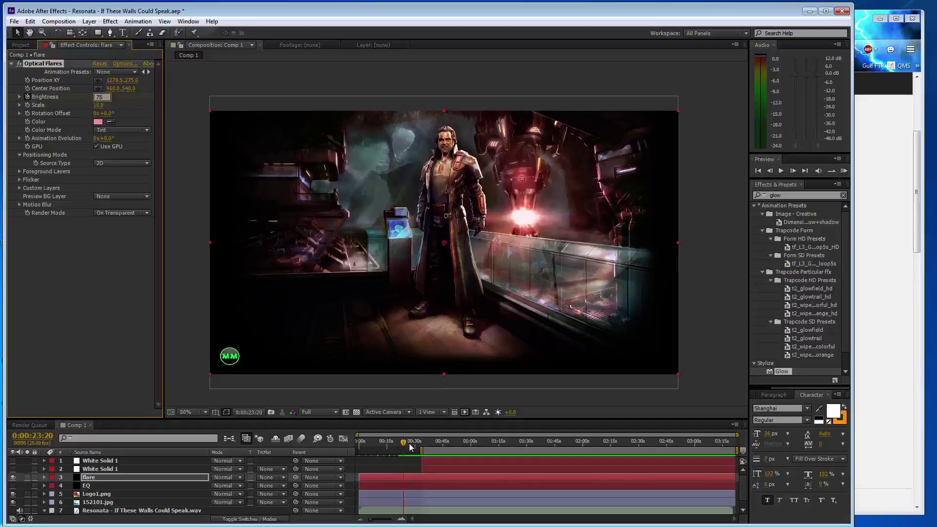
pyautogui.click(99, 96)
pyautogui.write('7')
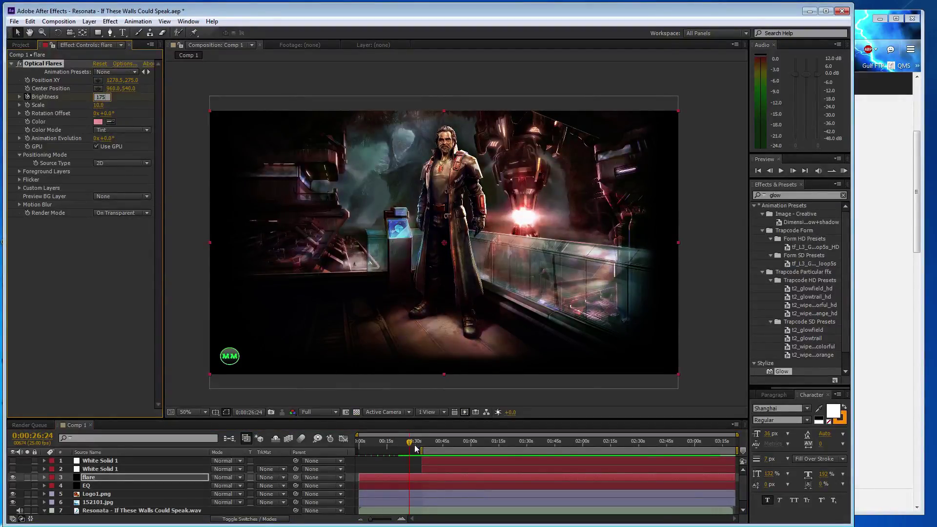
pyautogui.click(414, 444)
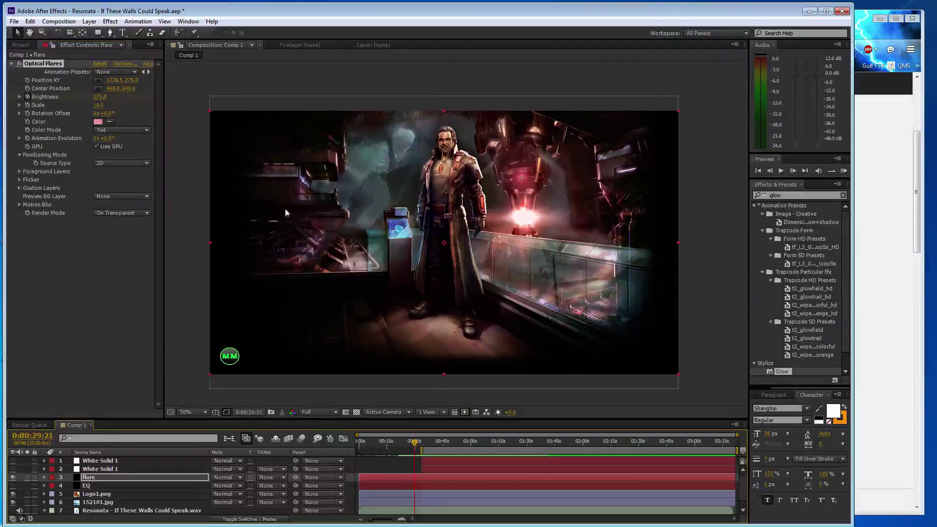
pyautogui.click(100, 96)
pyautogui.write('75')
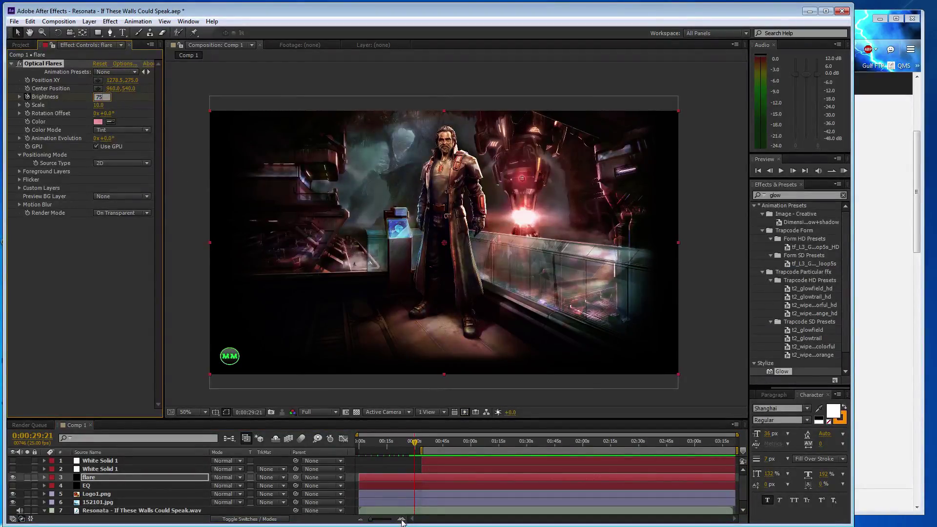
pyautogui.click(401, 518)
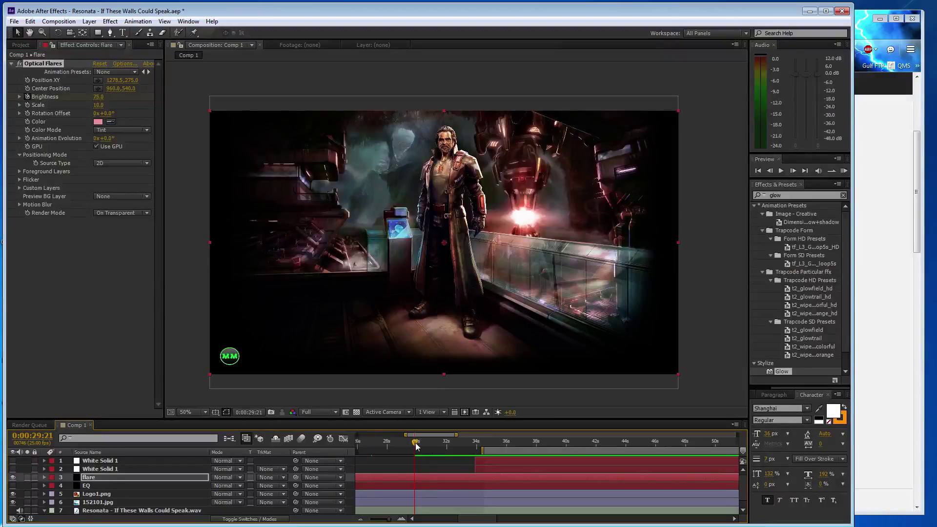
# - At about 0:33, show the second White Solid 1 layer and try Brightness 200
pyautogui.moveTo(416, 446); pyautogui.dragTo(476, 444)
pyautogui.click(13, 469)
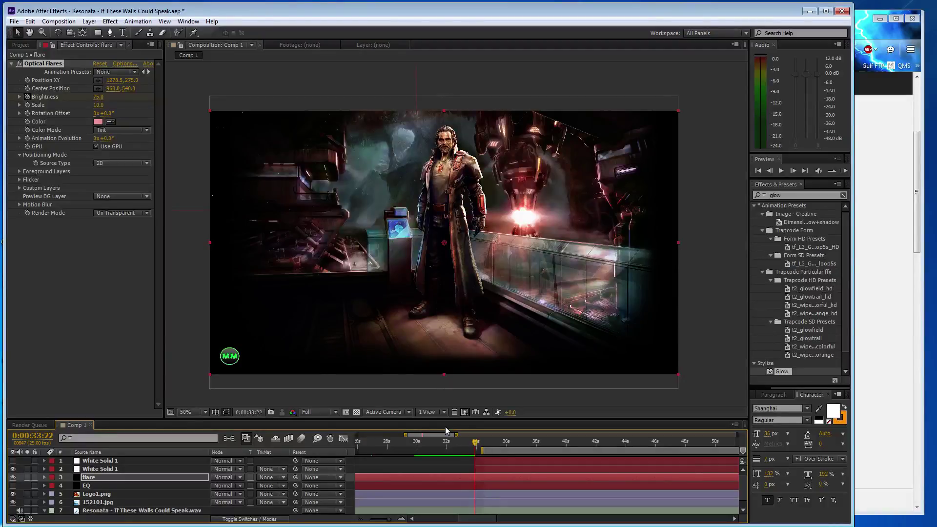
pyautogui.press('pageup')
pyautogui.press('pageup')
pyautogui.press('pageup')
pyautogui.press('pageup')
pyautogui.press('pageup')
pyautogui.press('pageup')
pyautogui.click(98, 97)
pyautogui.write('20')
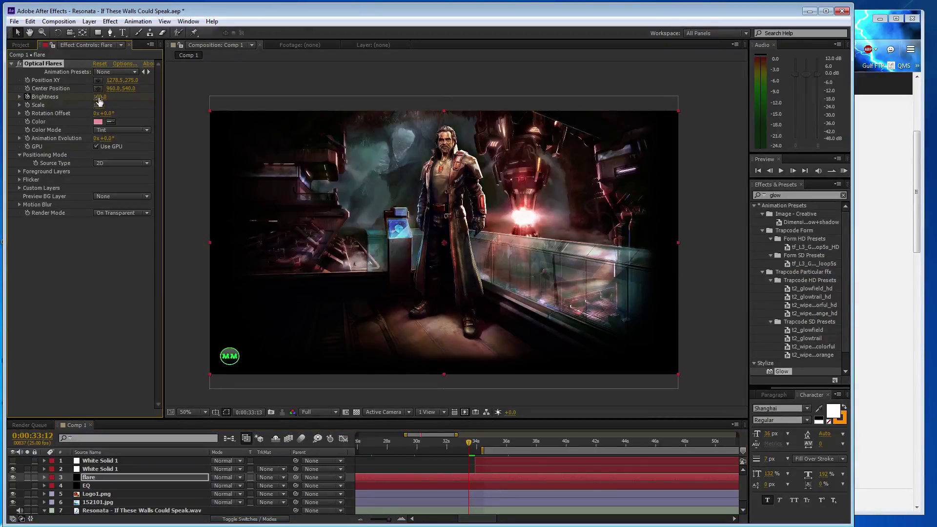
pyautogui.write('0')
pyautogui.press('Return')
pyautogui.click(100, 97)
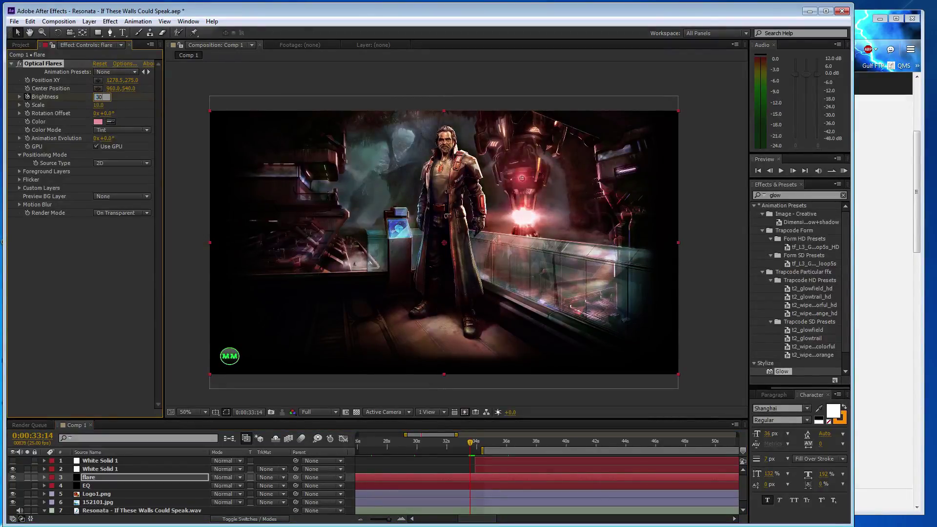
pyautogui.write('0')
pyautogui.press('Return')
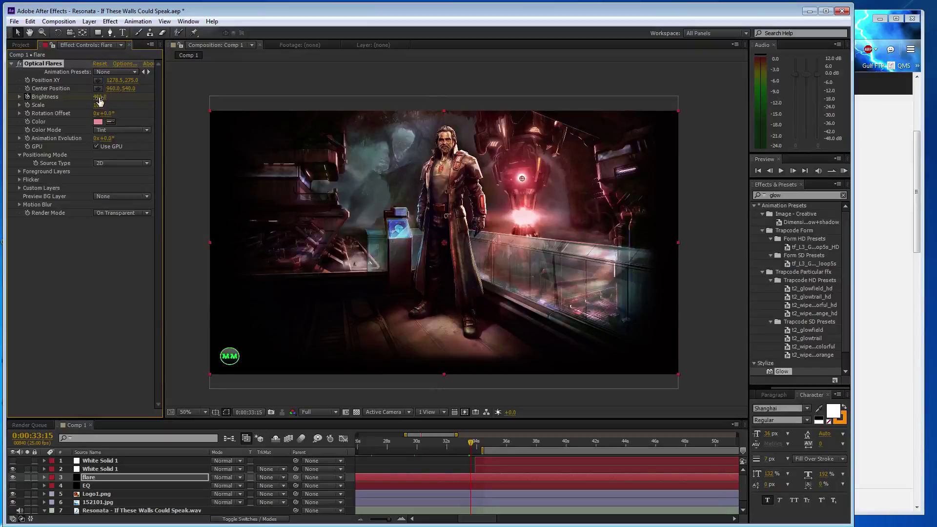
# - Raise the flare's Brightness through 500 up to 1000 for a large burst
pyautogui.click(99, 97)
pyautogui.write('500')
pyautogui.press('Return')
pyautogui.click(100, 97)
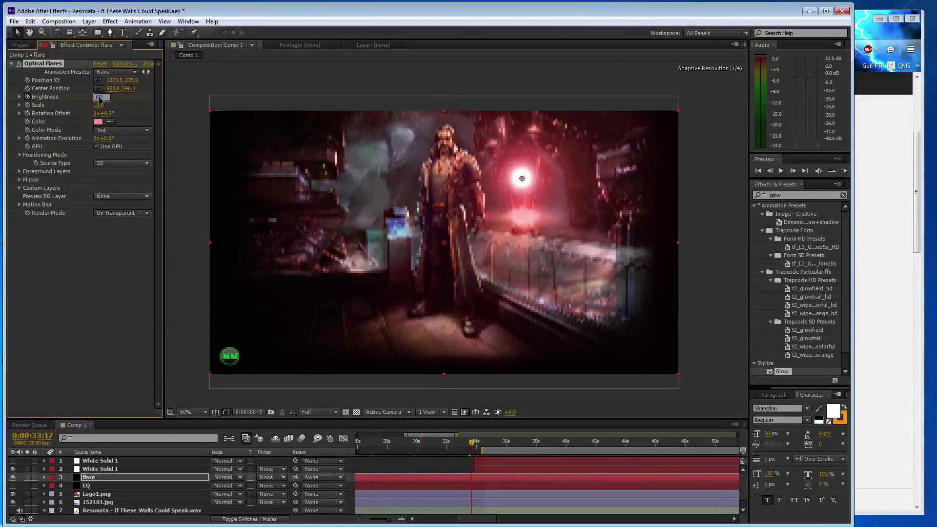
pyautogui.write('70')
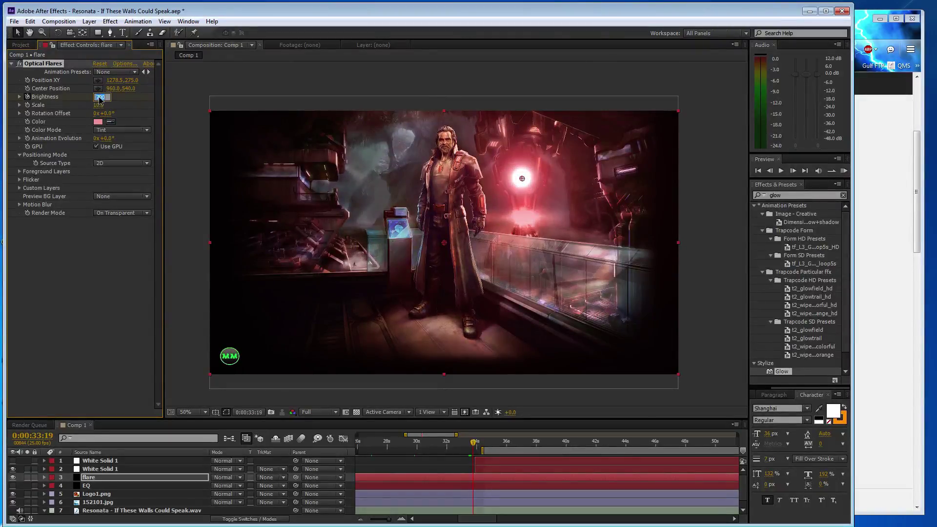
pyautogui.press('Return')
pyautogui.click(100, 98)
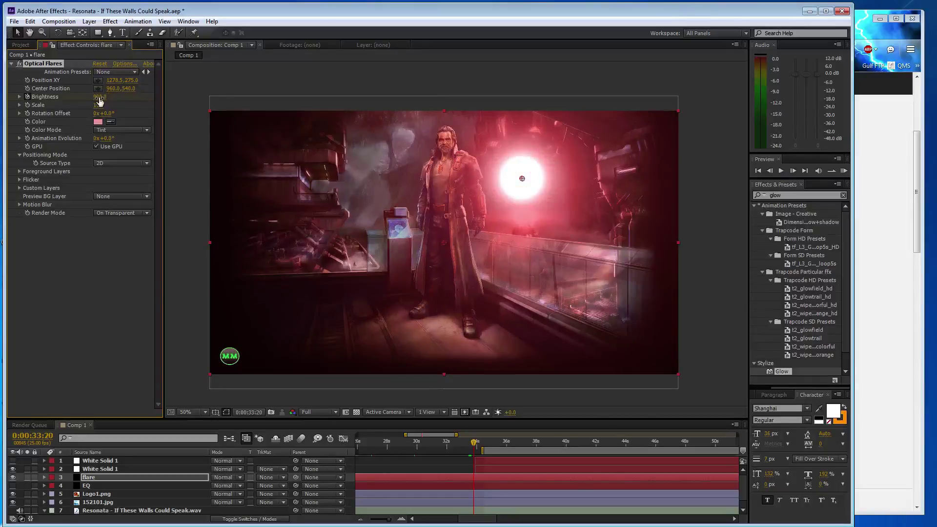
pyautogui.write('1000')
pyautogui.press('Return')
# - Try further Brightness values of 1500, 1000, 50 and 300
pyautogui.click(99, 97)
pyautogui.write('1500')
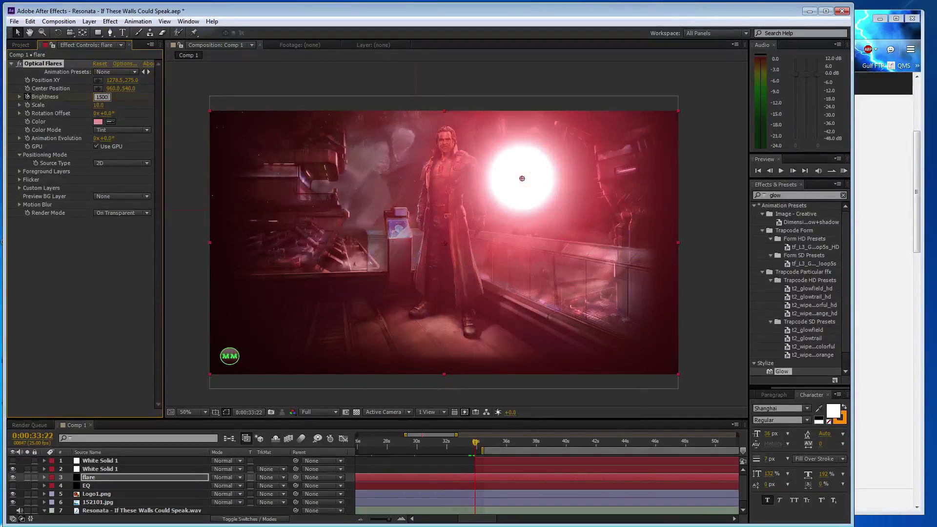
pyautogui.press('Return')
pyautogui.click(100, 97)
pyautogui.write('1000')
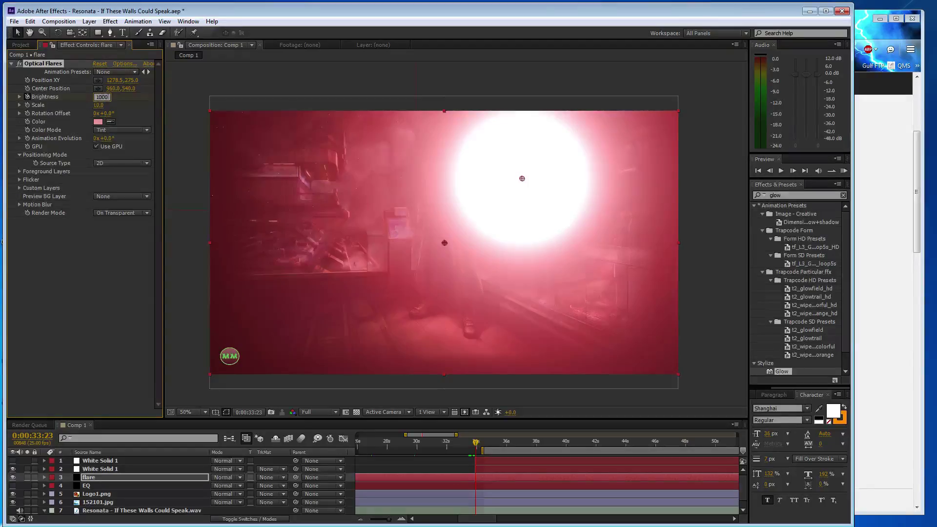
pyautogui.press('Return')
pyautogui.click(100, 98)
pyautogui.write('50')
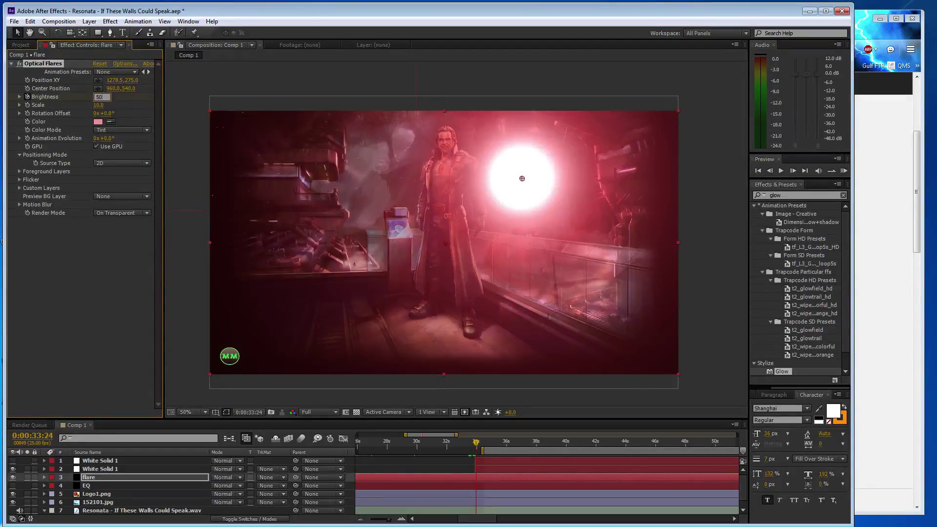
pyautogui.press('Return')
pyautogui.click(100, 97)
pyautogui.write('30')
pyautogui.press('Return')
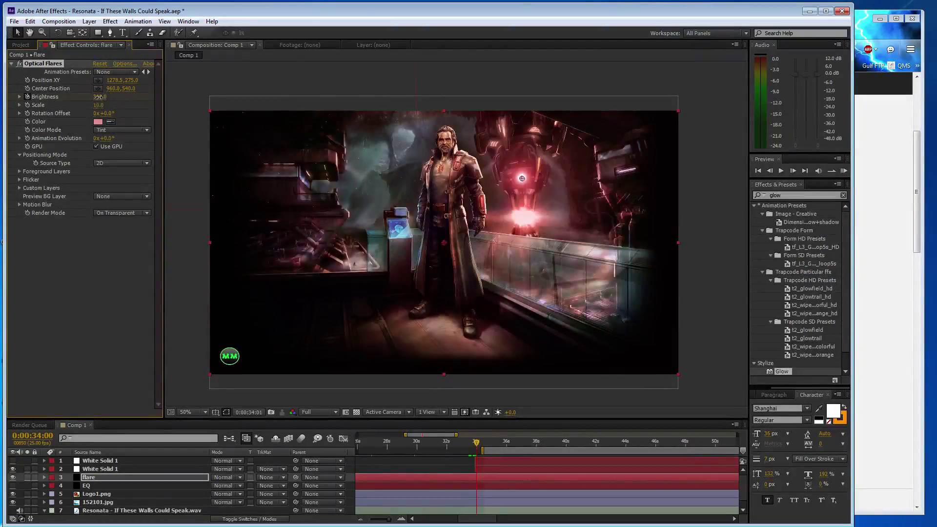
# - Set Brightness to 175 and save, then zoom out and start the top White Solid 1 slightly earlier
pyautogui.press('Return')
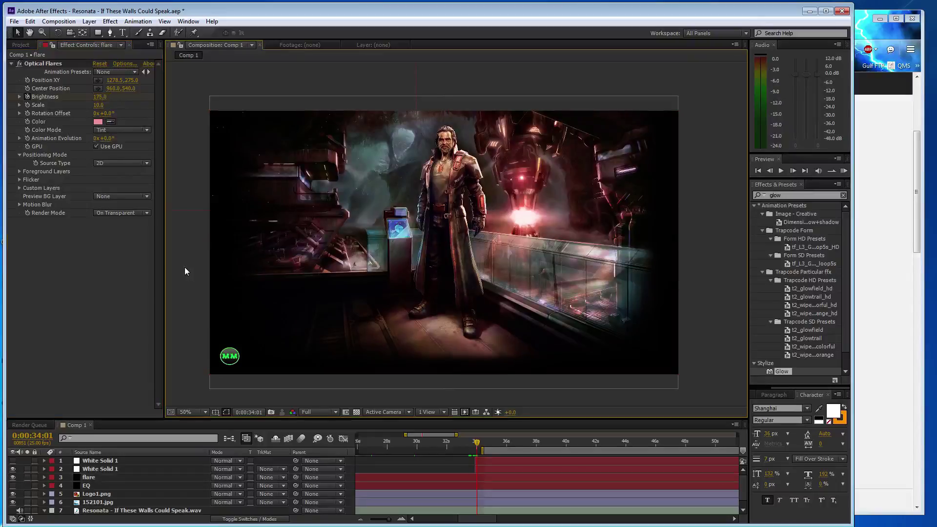
pyautogui.hotkey('ctrl', 's')
pyautogui.moveTo(390, 521); pyautogui.dragTo(371, 520)
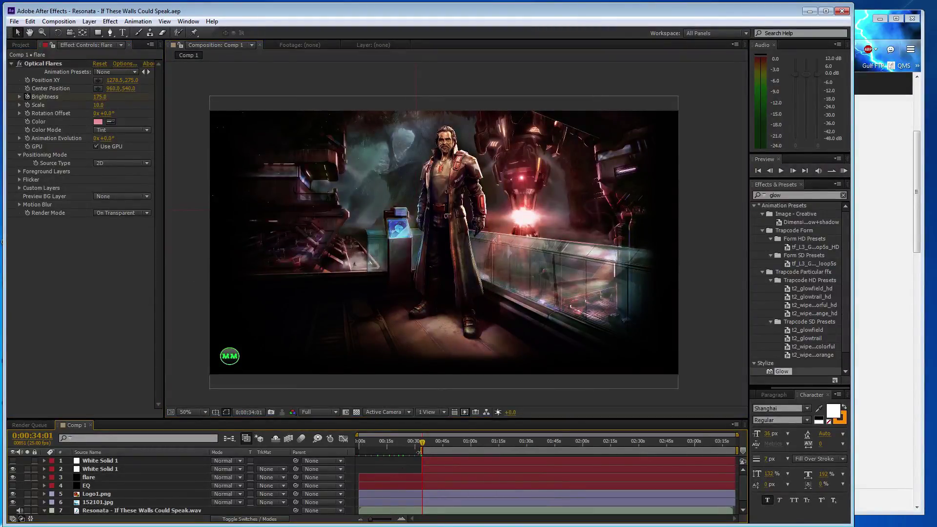
pyautogui.moveTo(419, 461); pyautogui.dragTo(417, 461)
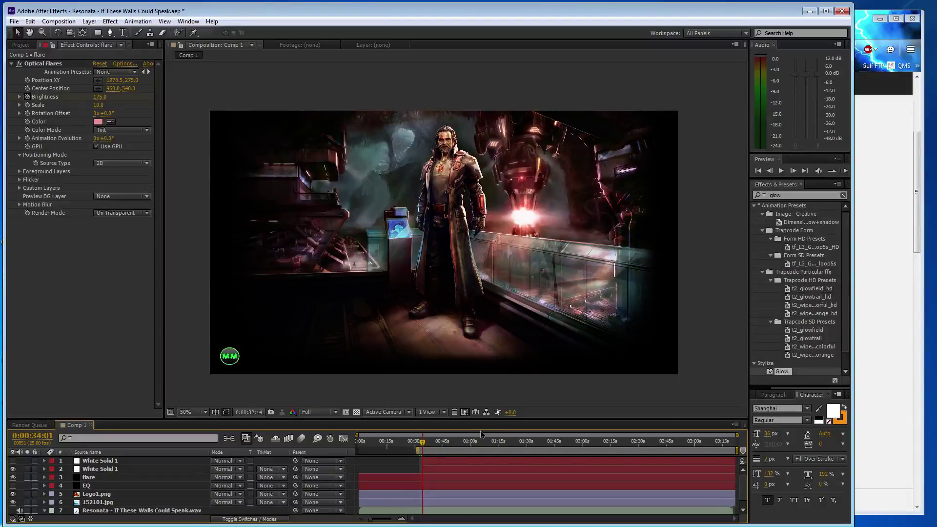
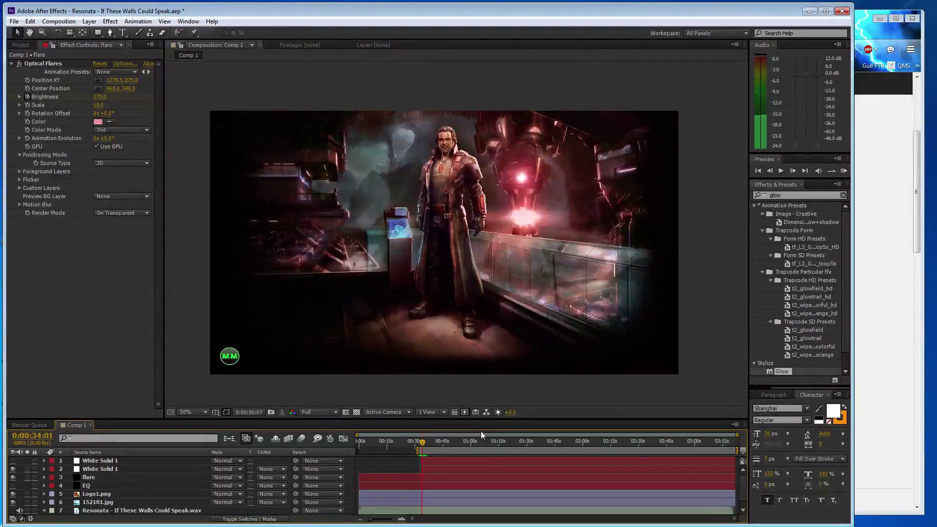
# - Key the flare Brightness at 75, then 175, alternating from 0:37 to about 0:51
pyautogui.click(428, 444)
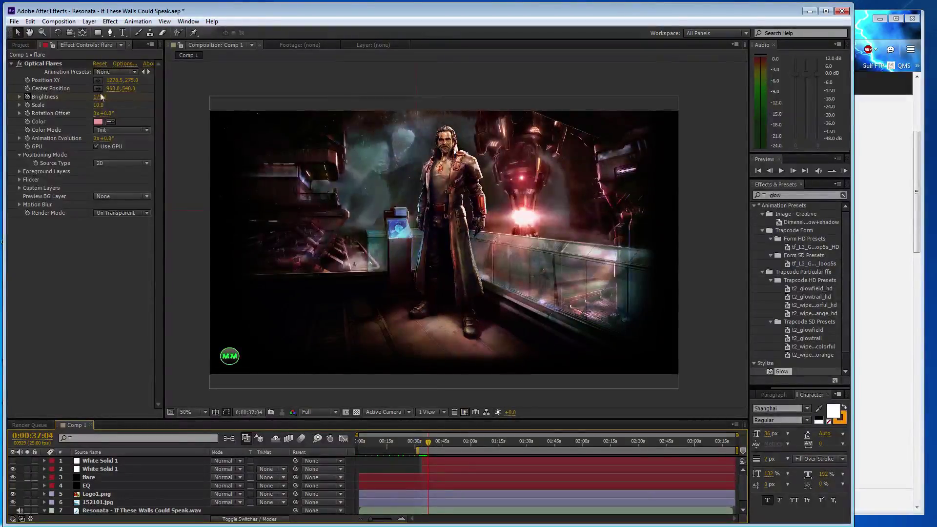
pyautogui.moveTo(101, 98); pyautogui.dragTo(88, 100)
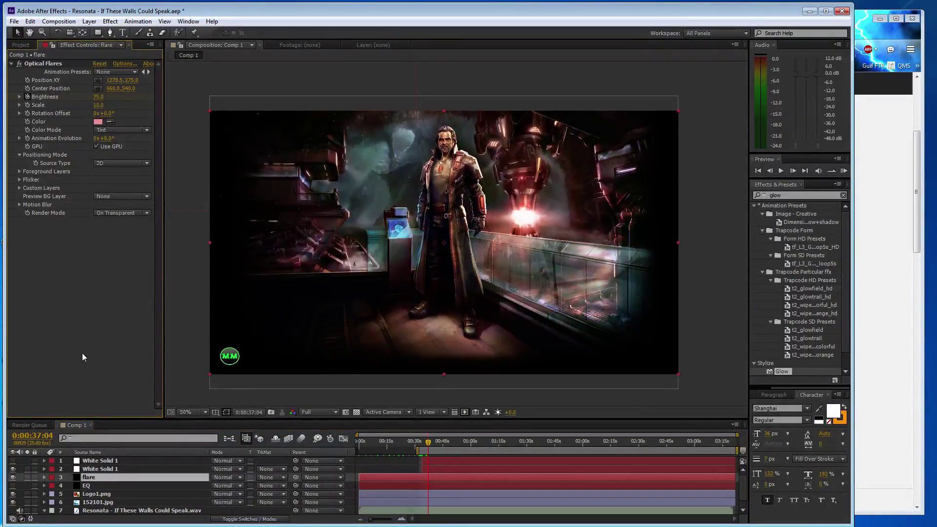
pyautogui.click(433, 443)
pyautogui.click(99, 97)
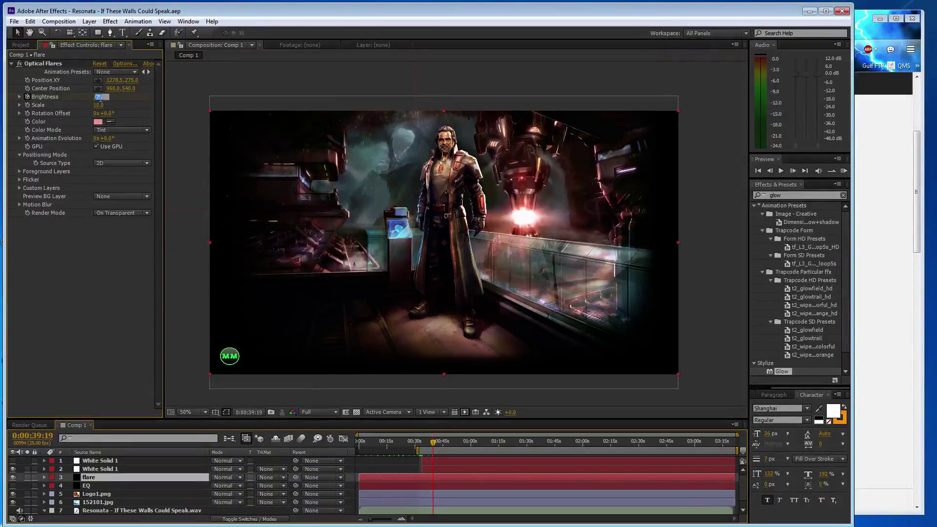
pyautogui.write('175')
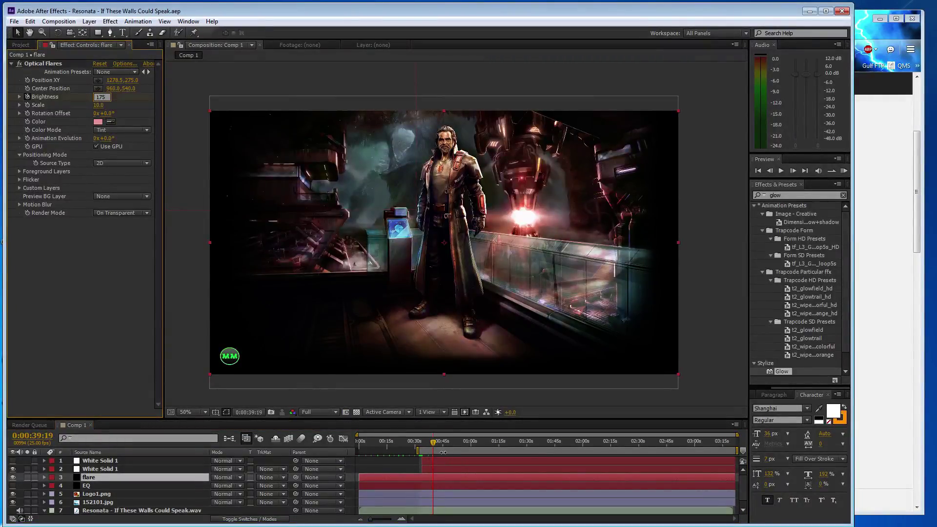
pyautogui.click(440, 444)
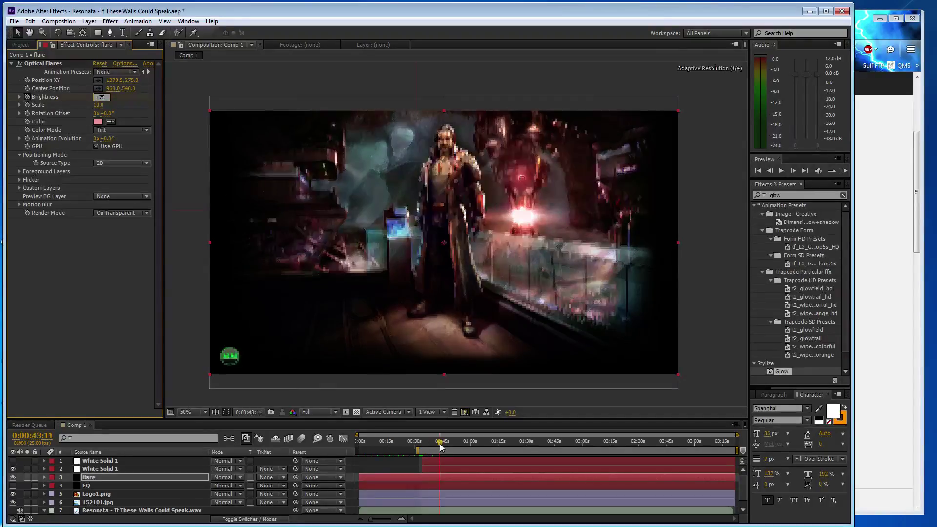
pyautogui.click(100, 97)
pyautogui.write('75')
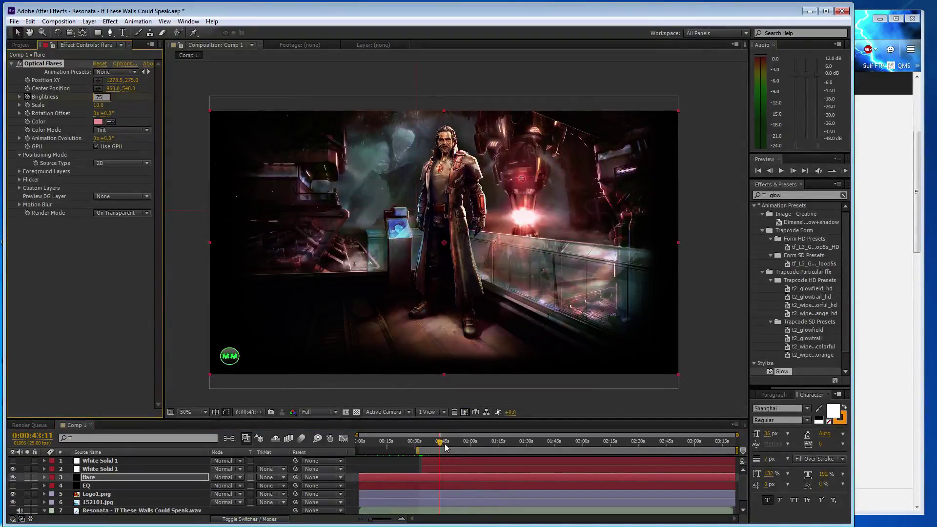
pyautogui.click(445, 444)
pyautogui.click(101, 97)
pyautogui.write('175')
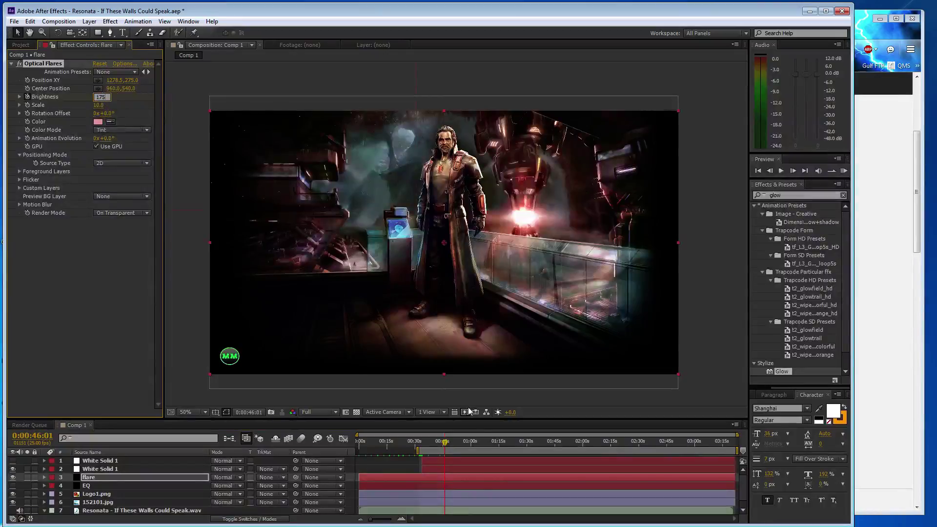
pyautogui.click(451, 443)
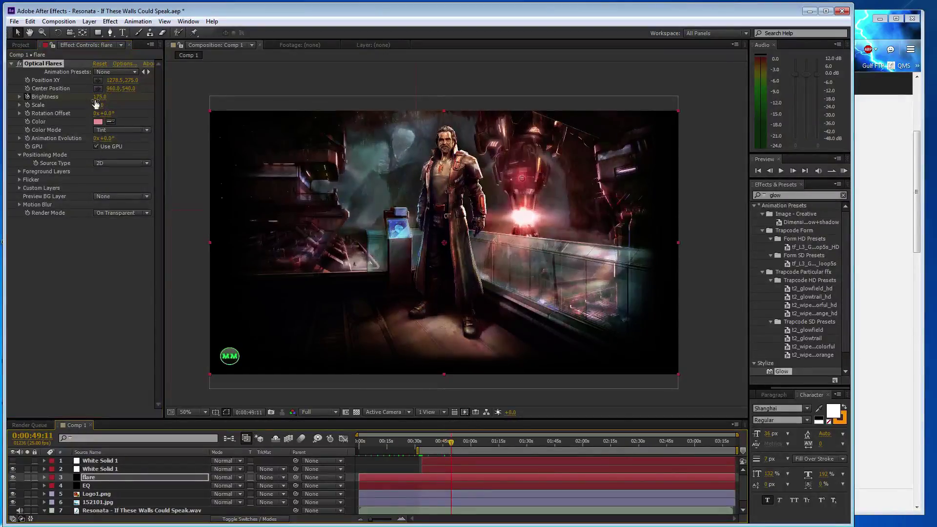
pyautogui.click(99, 96)
pyautogui.write('75')
pyautogui.click(455, 445)
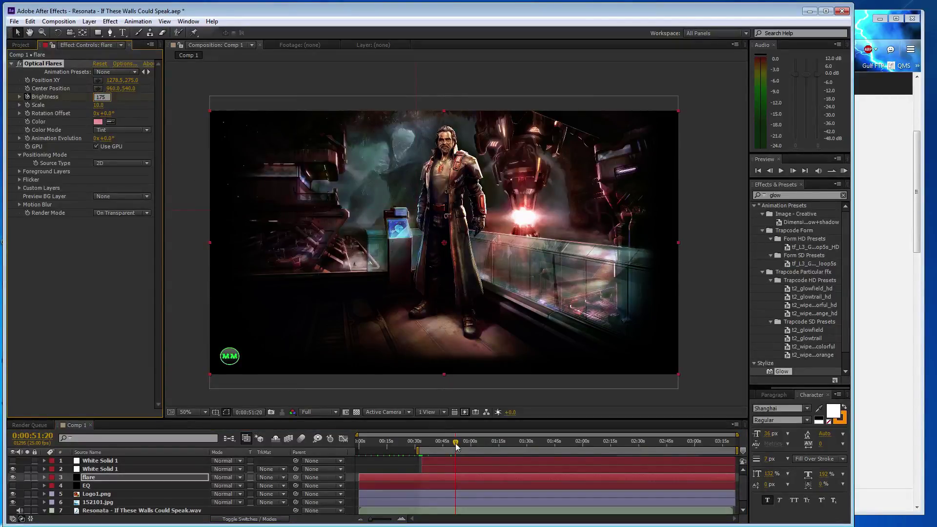
# - Continue Brightness keyframes at 75 and 175 from 0:54 to 1:06, correcting a mistyped value to 175
pyautogui.moveTo(455, 442); pyautogui.dragTo(460, 444)
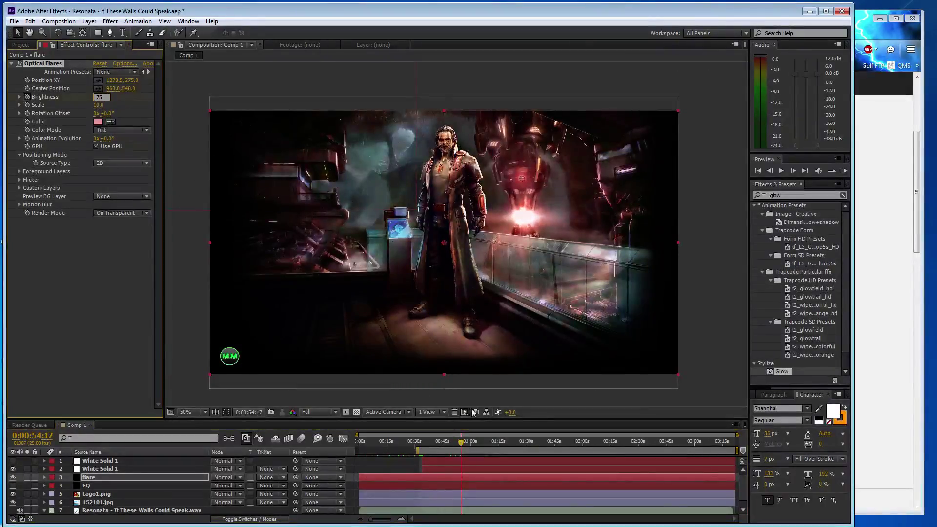
pyautogui.click(466, 443)
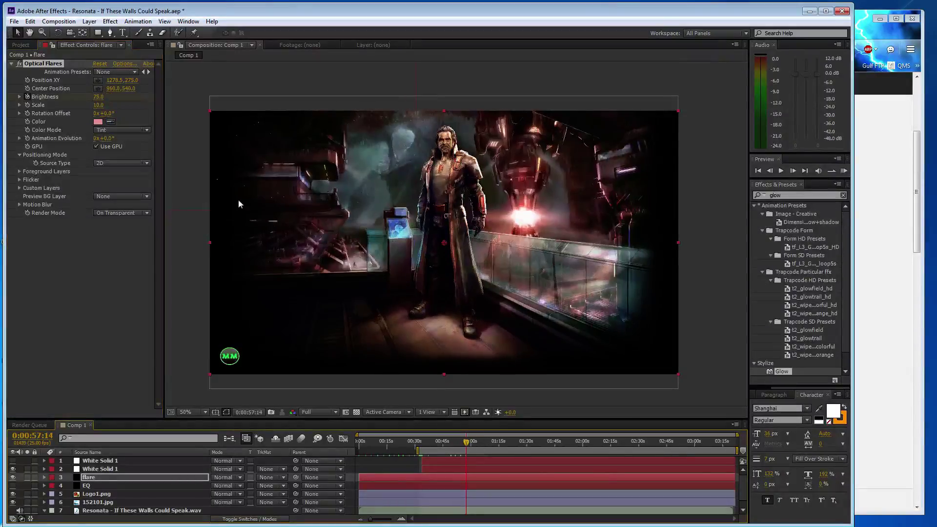
pyautogui.click(100, 96)
pyautogui.write('175')
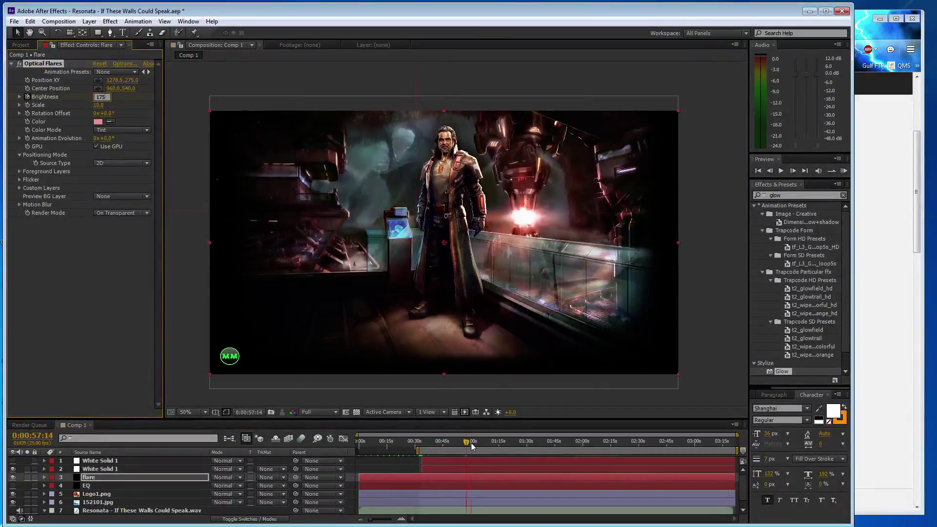
pyautogui.click(472, 443)
pyautogui.click(100, 96)
pyautogui.write('7')
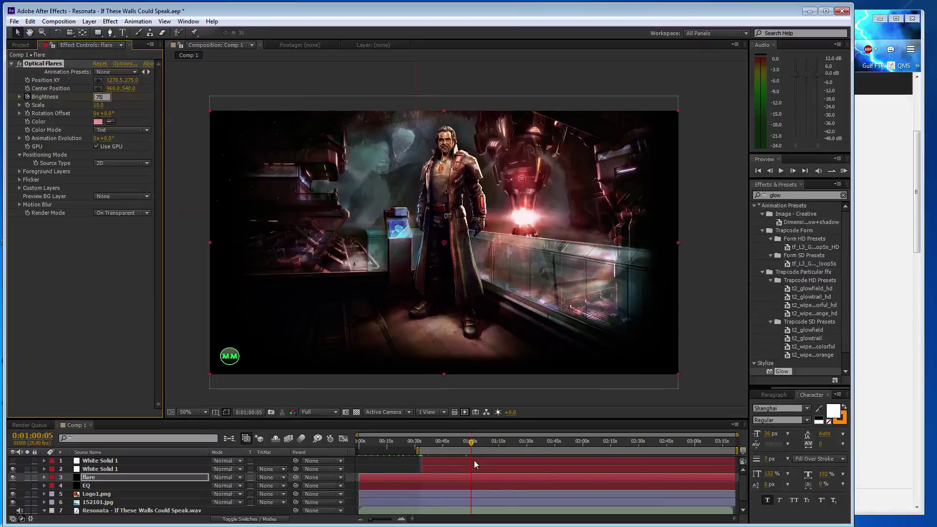
pyautogui.click(475, 441)
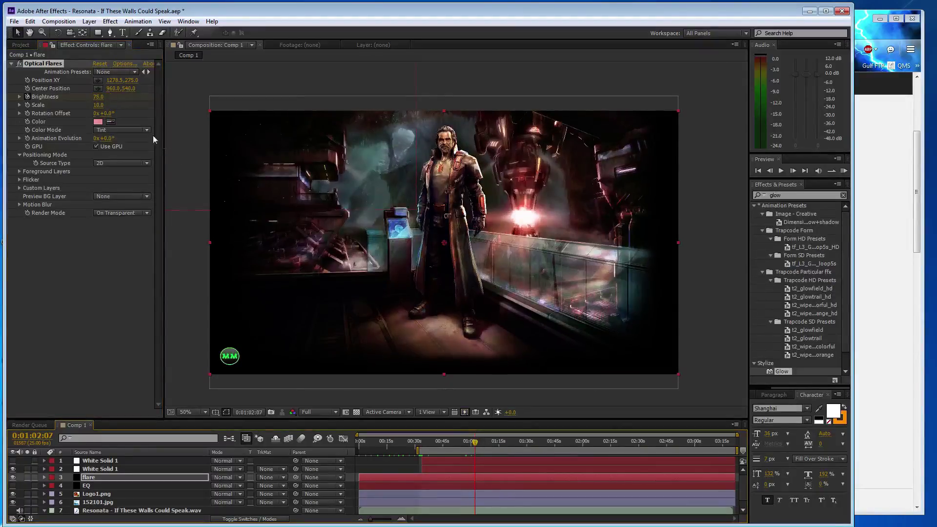
pyautogui.click(97, 97)
pyautogui.write('175')
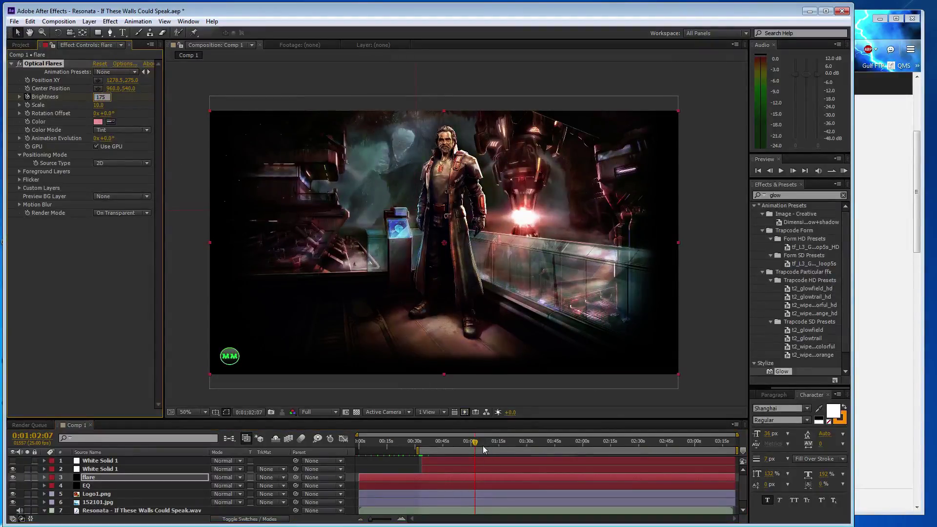
pyautogui.click(482, 448)
# - Add alternating 75/175 Brightness keyframes from 1:06 through 1:19
pyautogui.click(100, 96)
pyautogui.write('75')
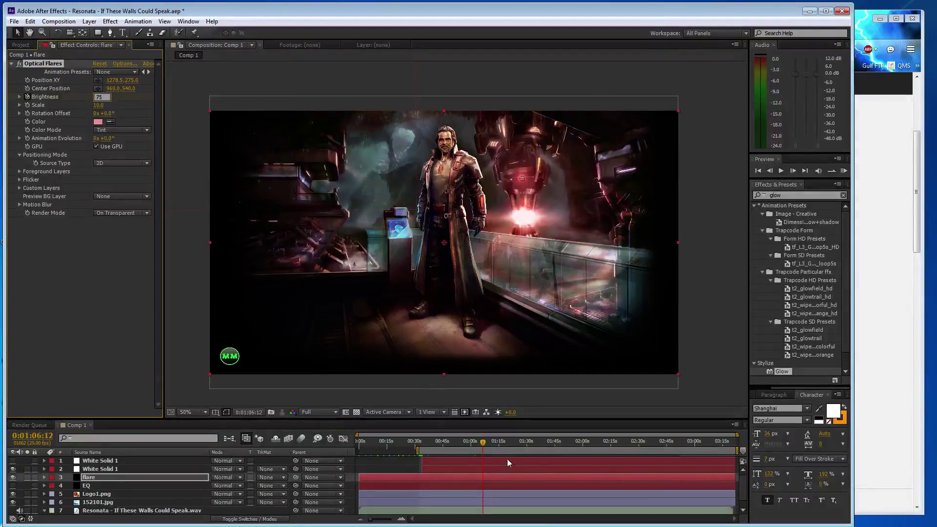
pyautogui.click(487, 443)
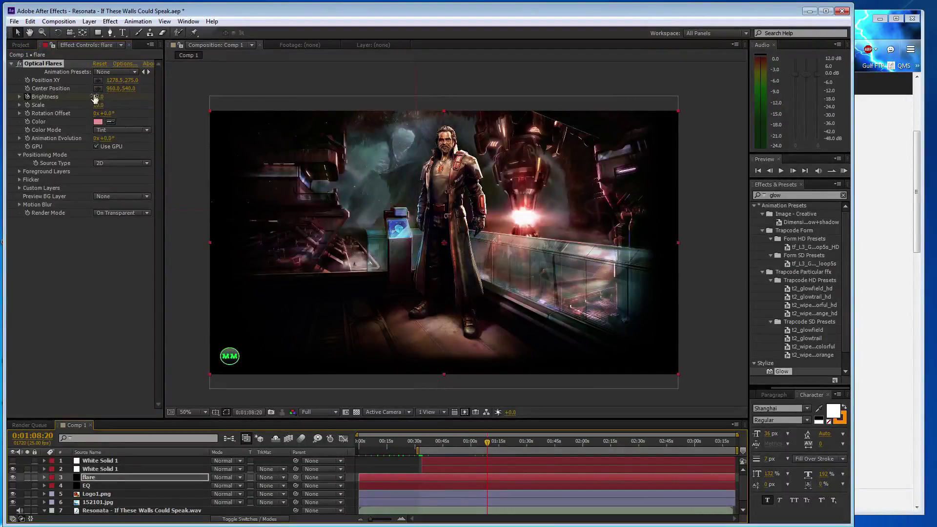
pyautogui.click(97, 96)
pyautogui.write('175')
pyautogui.click(494, 449)
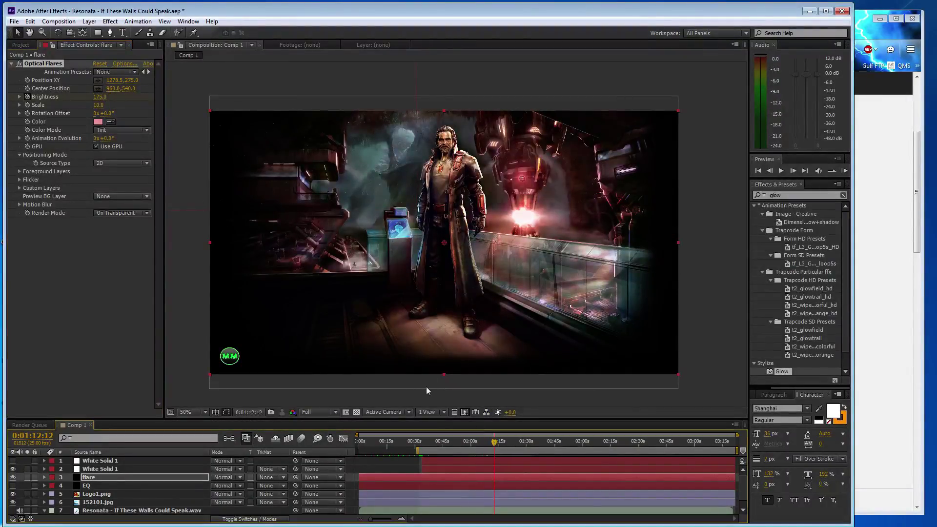
pyautogui.click(99, 97)
pyautogui.write('75')
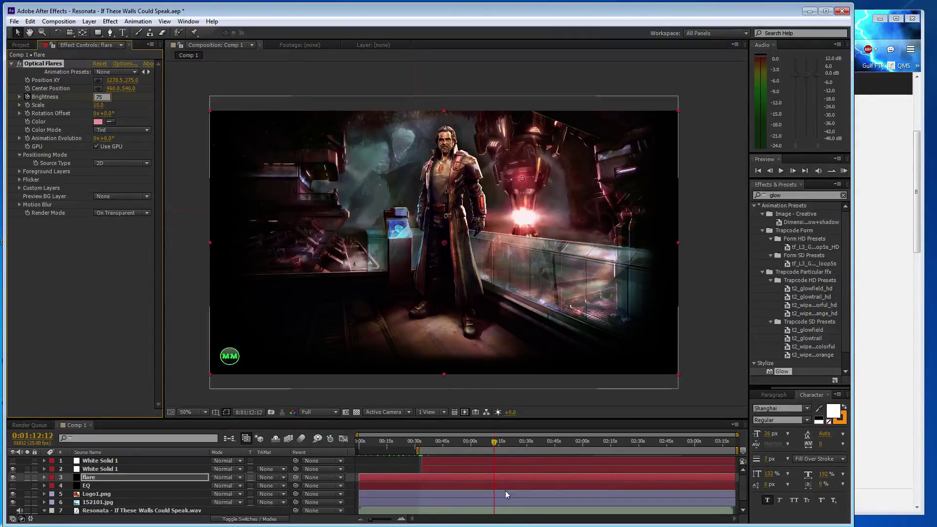
pyautogui.click(500, 442)
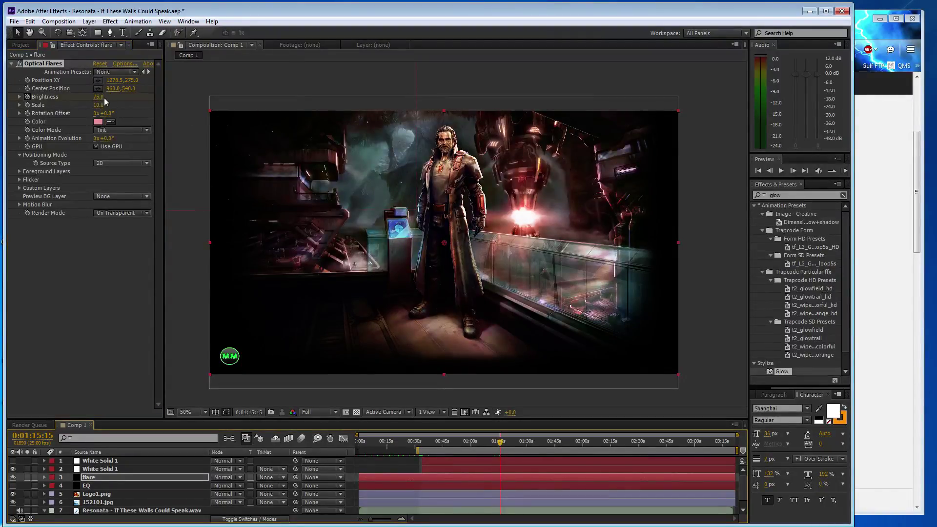
pyautogui.click(104, 98)
pyautogui.write('175')
pyautogui.click(506, 444)
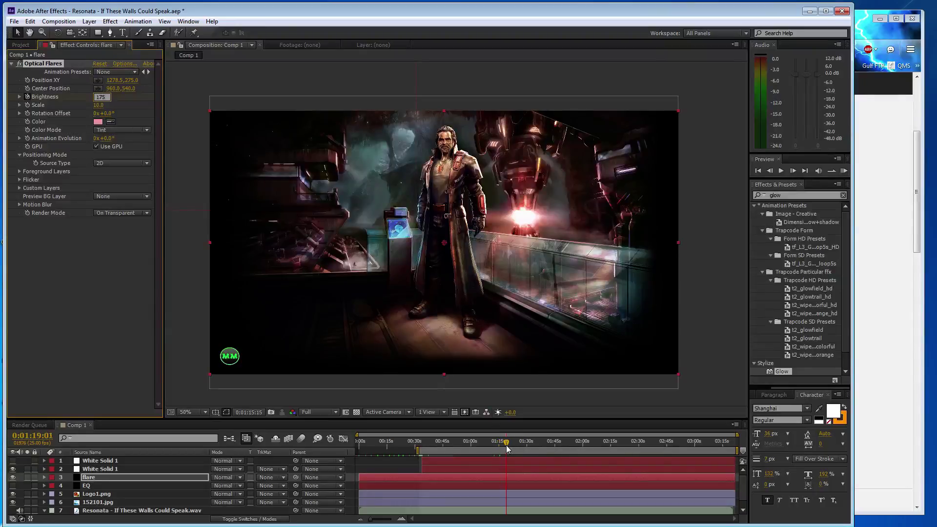
# - Undo the last Brightness change and save the project
pyautogui.click(112, 311)
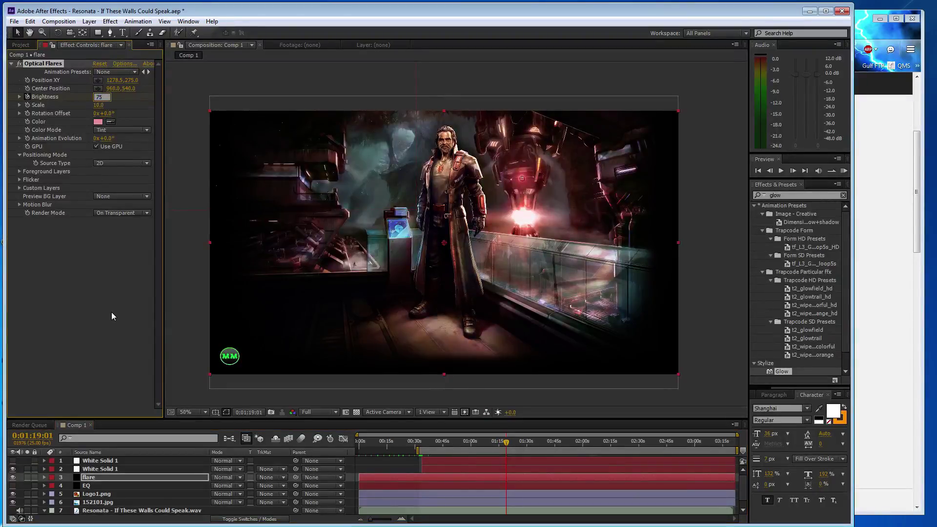
pyautogui.hotkey('ctrl', 'z')
pyautogui.hotkey('ctrl', 's')
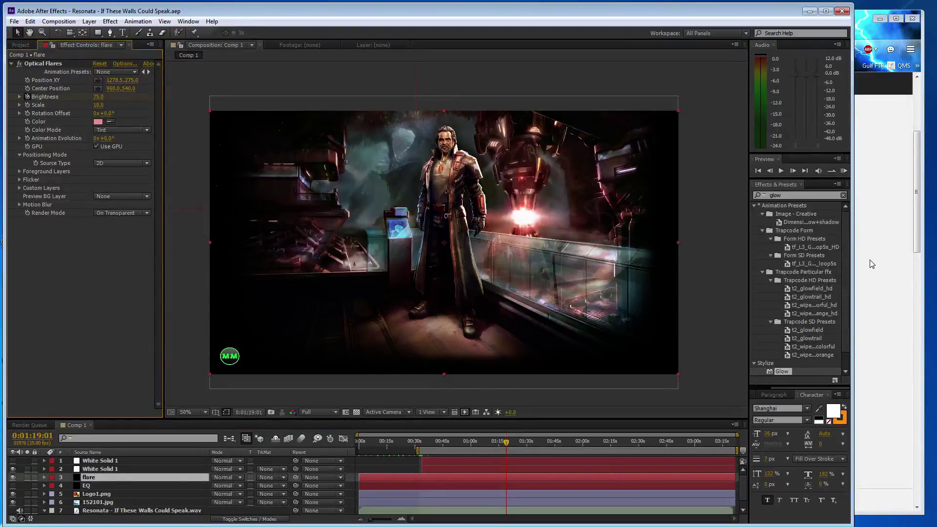
# - Check the SoundCloud browser window, then return to After Effects
pyautogui.click(872, 264)
pyautogui.scroll(5, 790, 306)
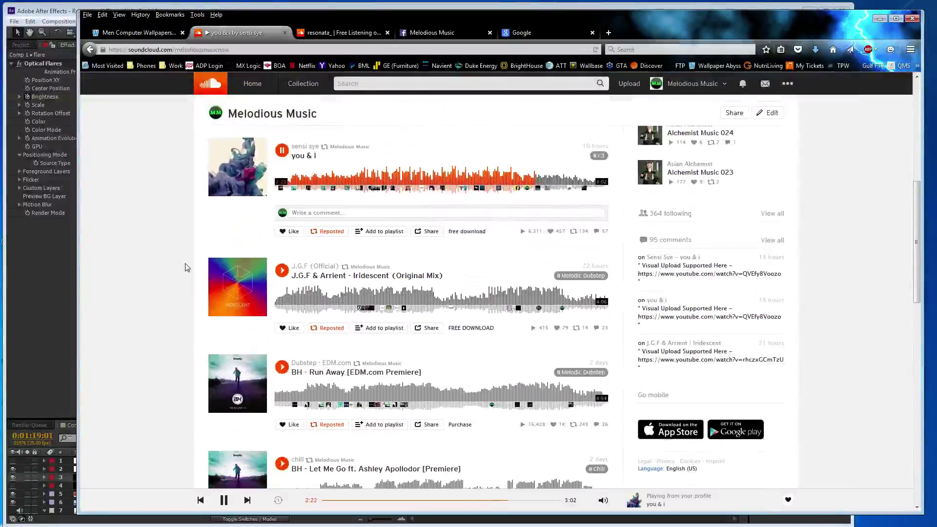
pyautogui.click(67, 295)
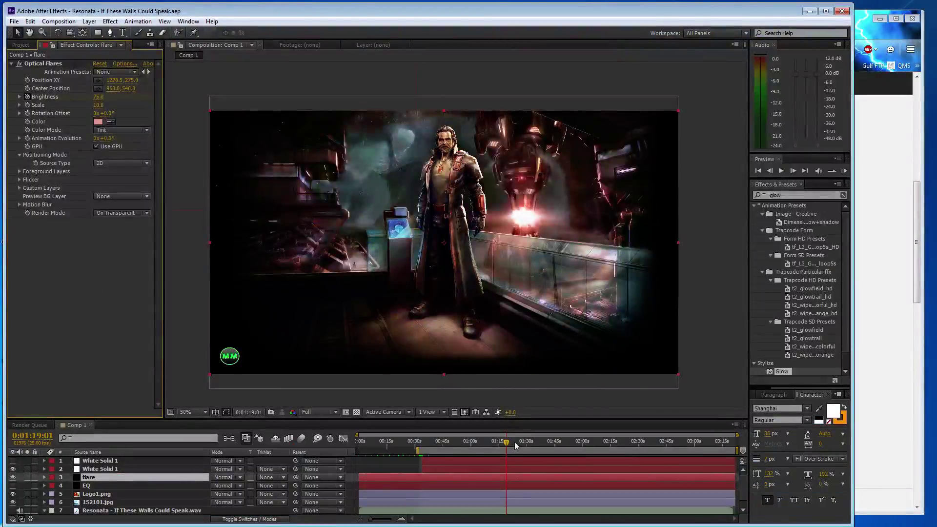
# - Key flare Brightness alternately at 175 and 75 from 1:22 past 1:36
pyautogui.click(513, 444)
pyautogui.click(99, 96)
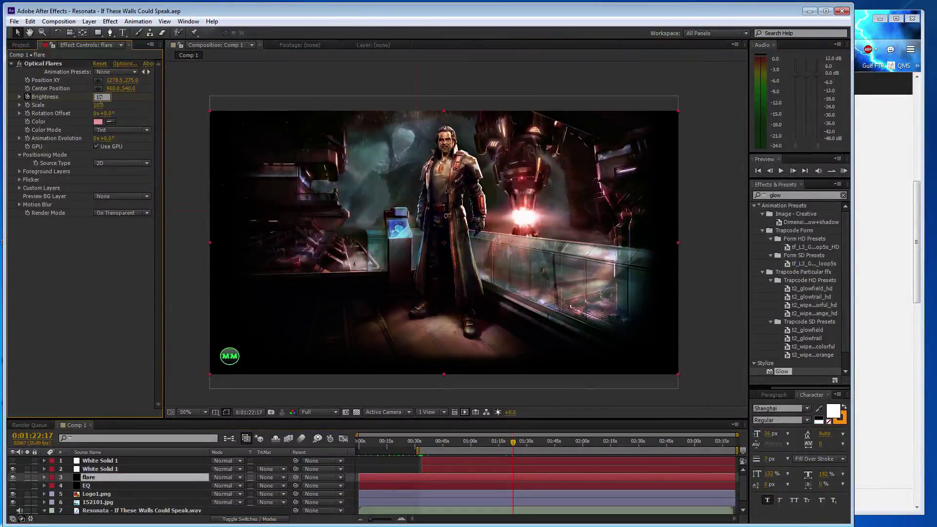
pyautogui.write('175')
pyautogui.click(518, 444)
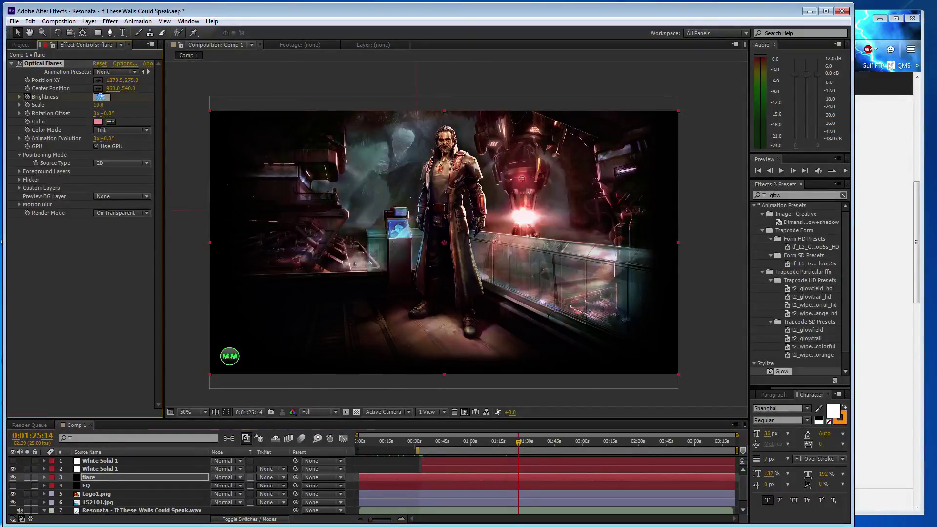
pyautogui.click(524, 444)
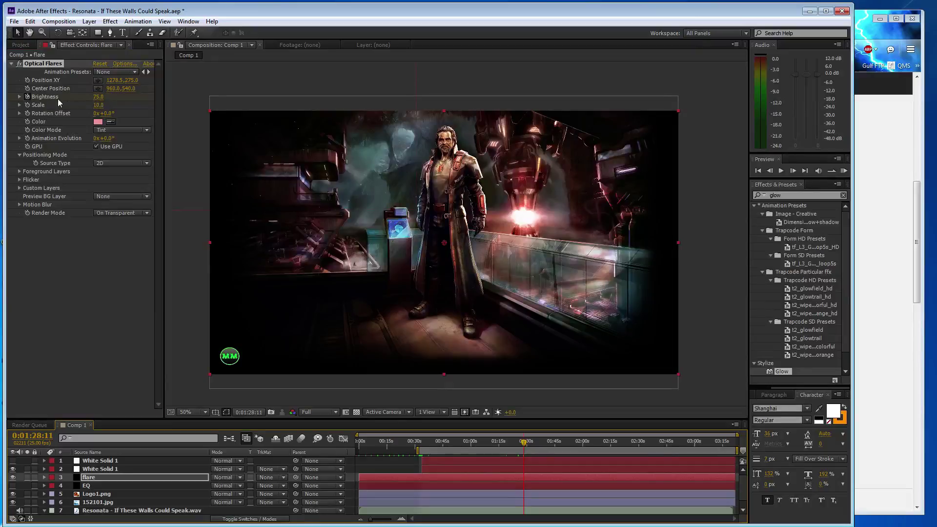
pyautogui.click(95, 97)
pyautogui.write('175')
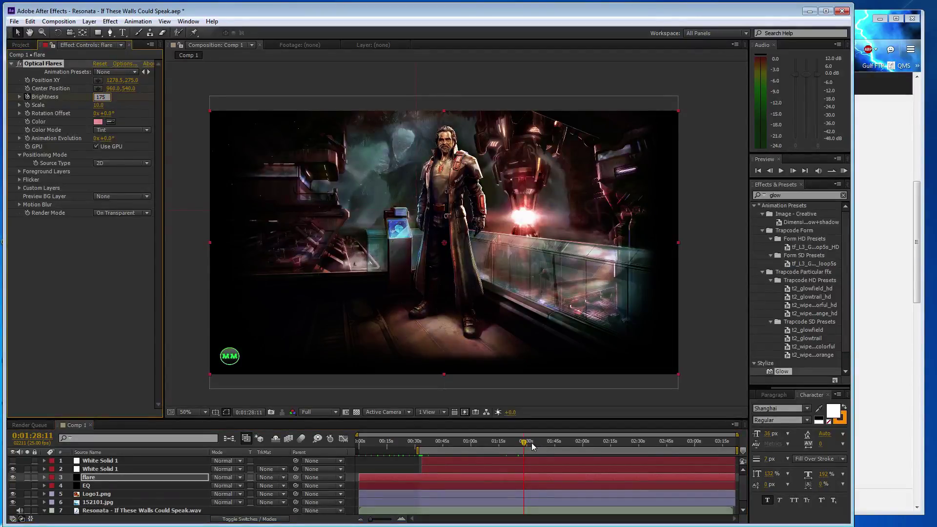
pyautogui.click(531, 444)
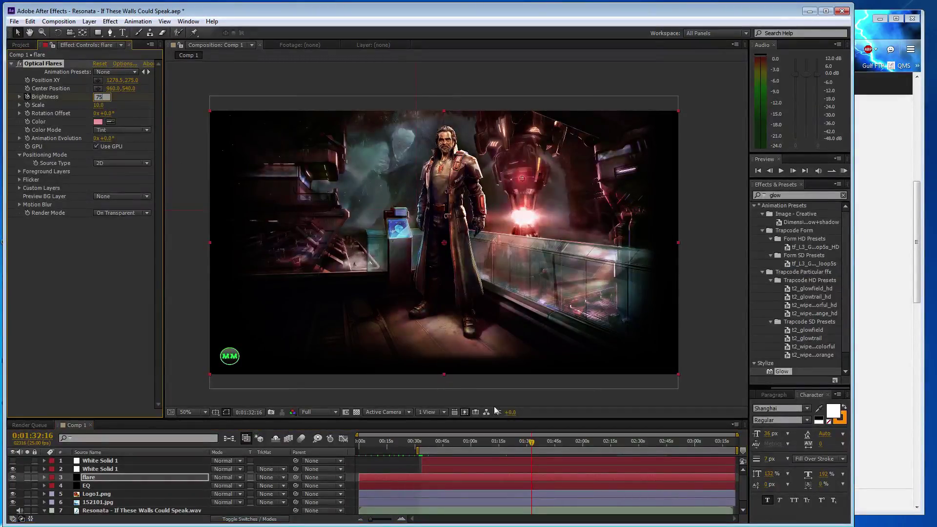
pyautogui.click(538, 442)
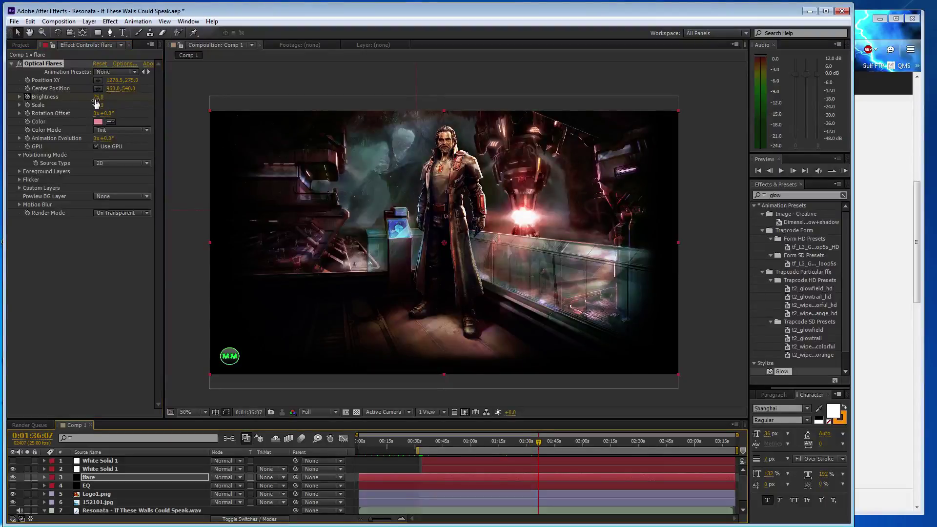
pyautogui.click(96, 97)
pyautogui.click(546, 444)
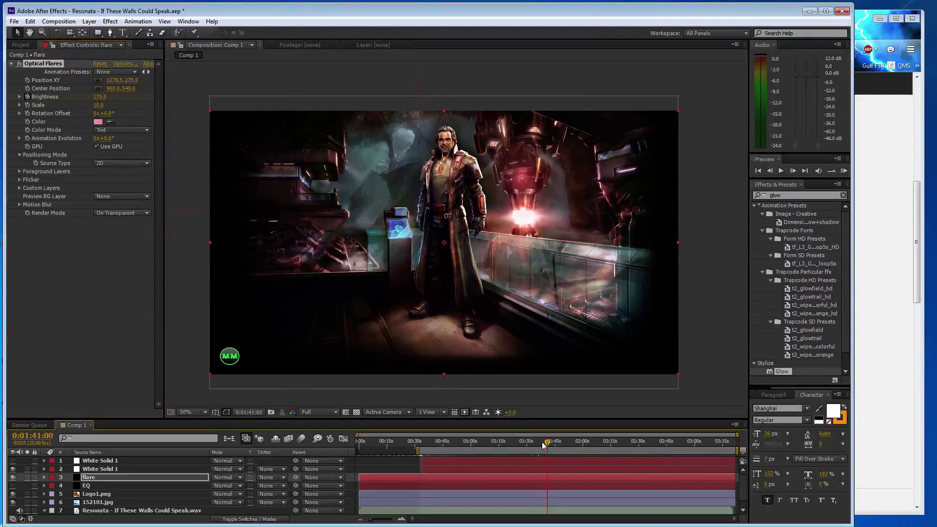
pyautogui.click(100, 96)
pyautogui.write('1')
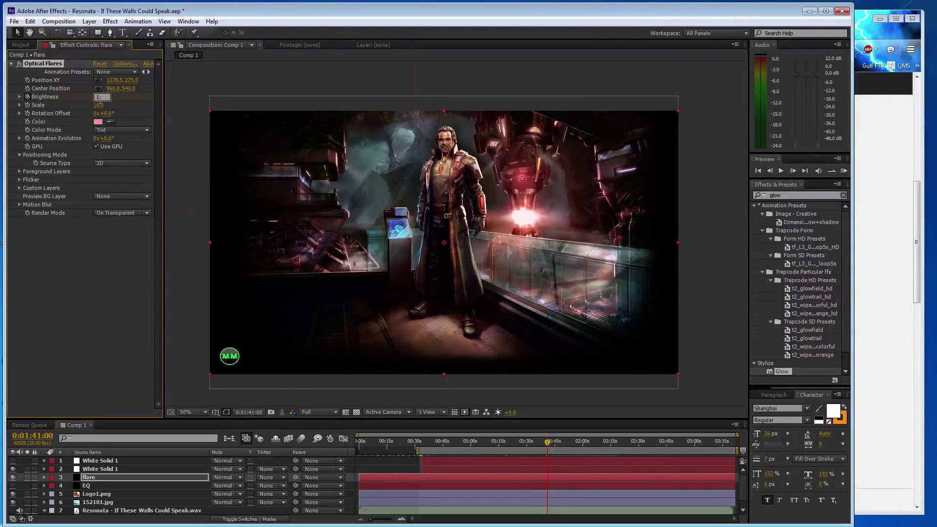
pyautogui.click(555, 444)
# - Continue alternating Brightness keyframes of 175 and 75 further into the song, then save
pyautogui.click(98, 97)
pyautogui.write('175')
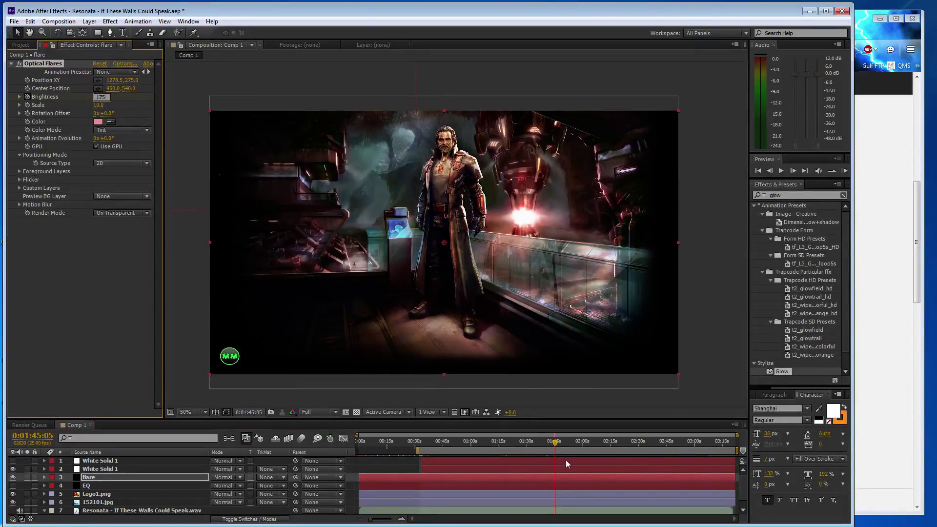
pyautogui.click(560, 442)
pyautogui.click(100, 97)
pyautogui.write('75')
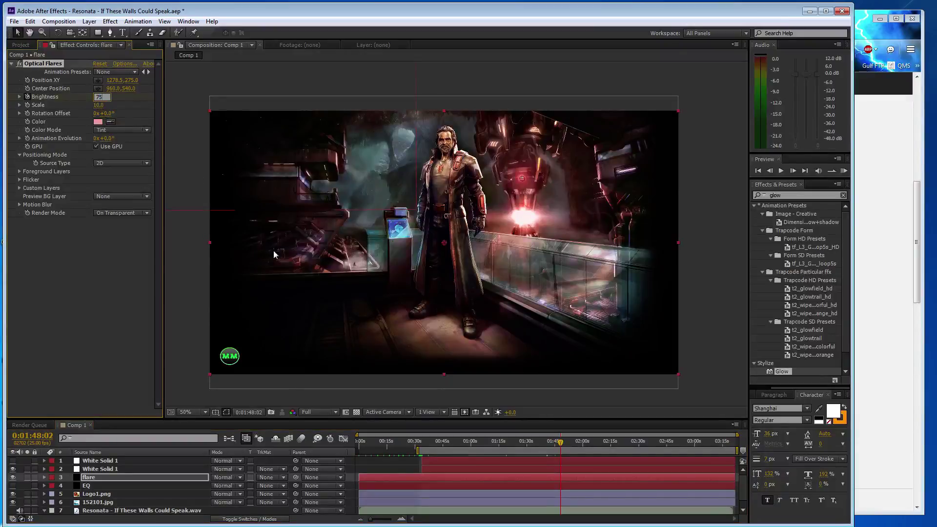
pyautogui.click(566, 443)
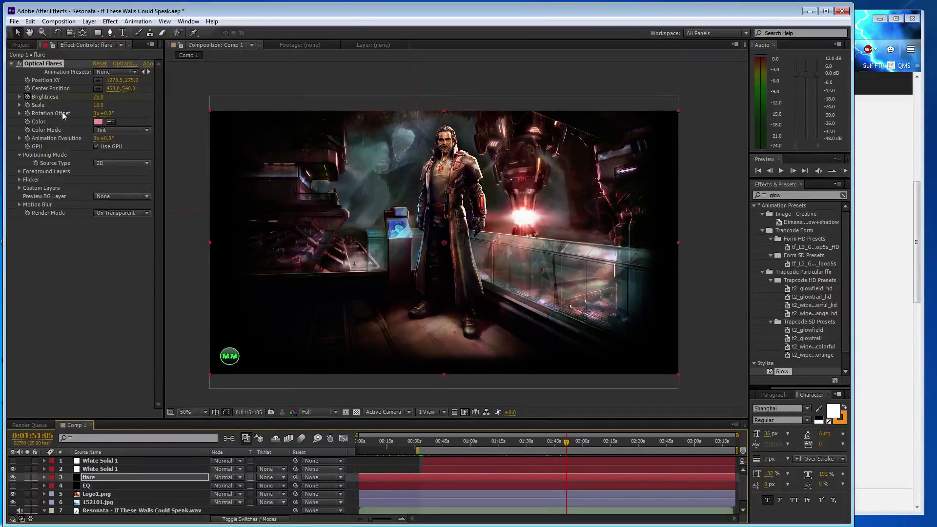
pyautogui.click(100, 97)
pyautogui.write('175')
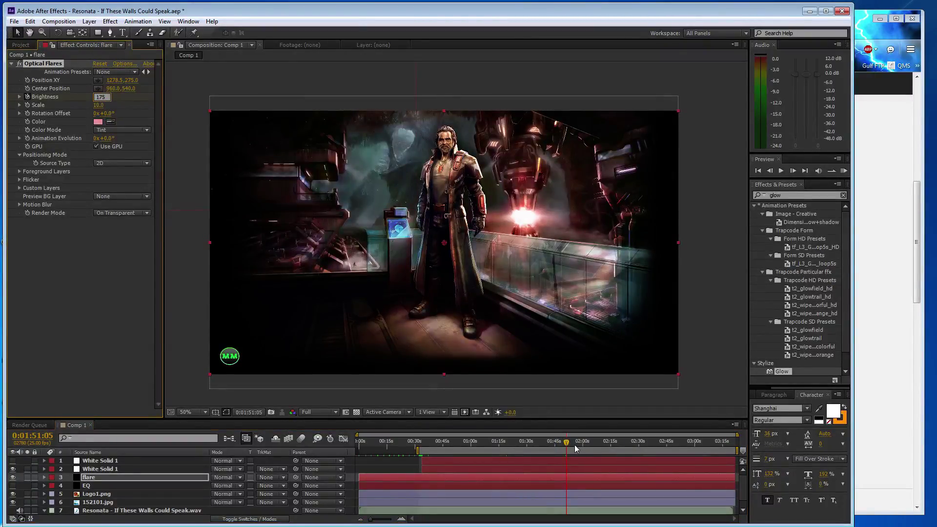
pyautogui.click(574, 445)
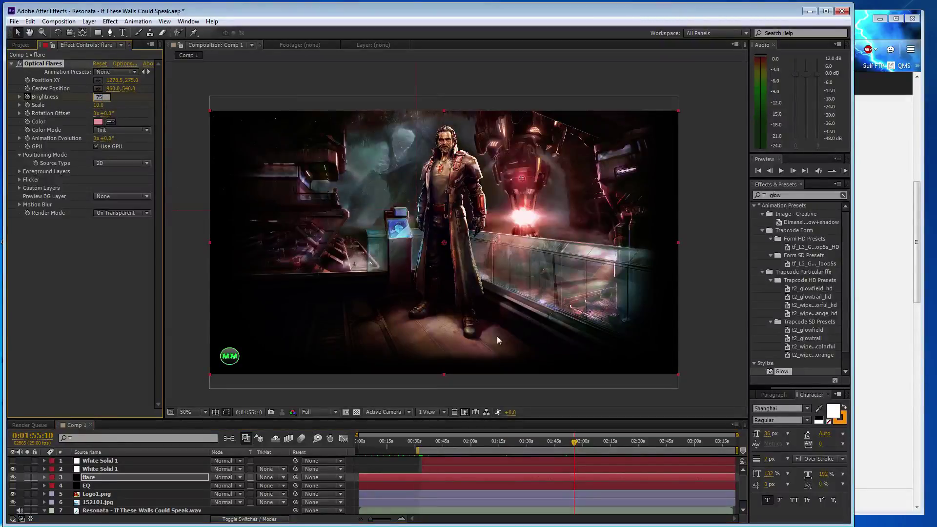
pyautogui.click(583, 444)
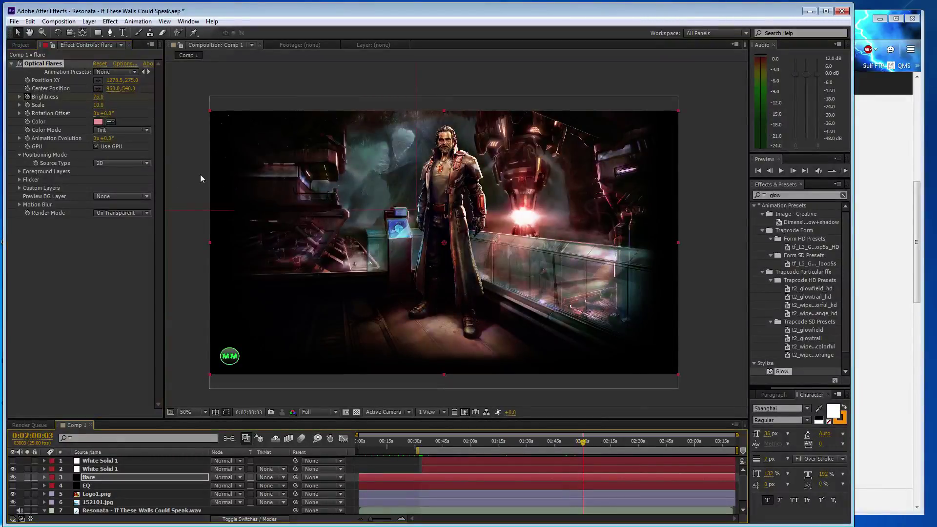
pyautogui.click(98, 97)
pyautogui.write('1')
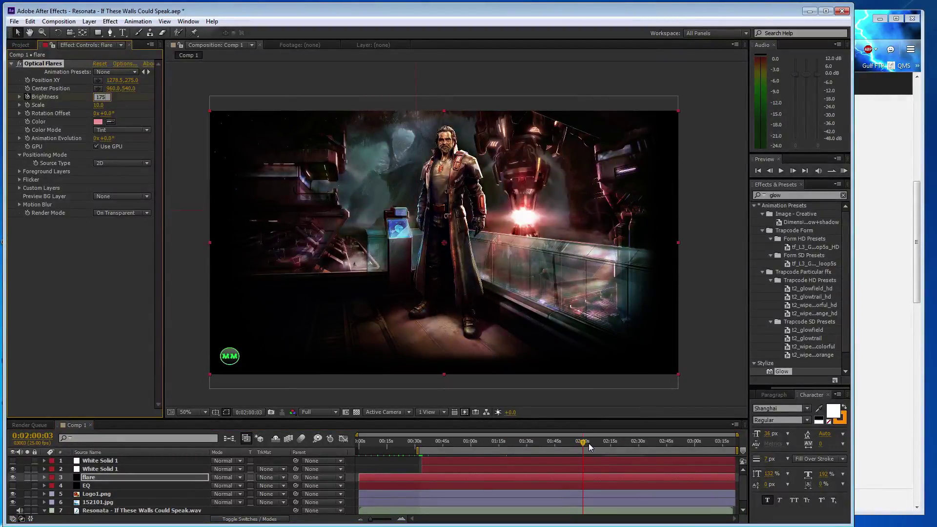
pyautogui.click(590, 445)
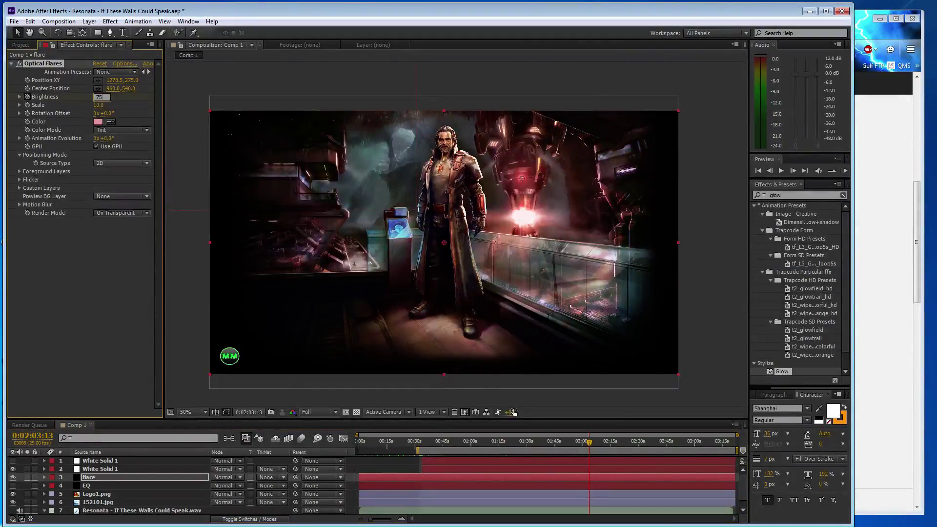
pyautogui.click(596, 445)
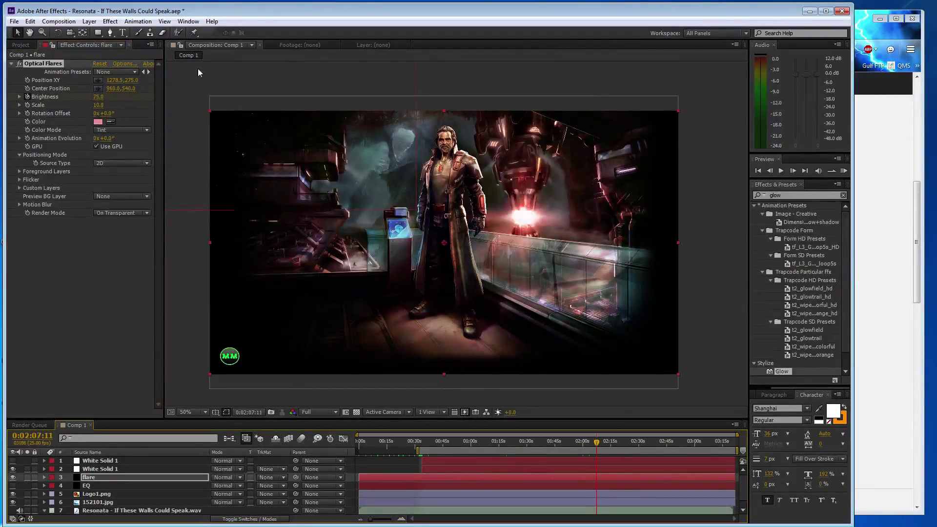
pyautogui.click(103, 97)
pyautogui.write('17')
pyautogui.press('Return')
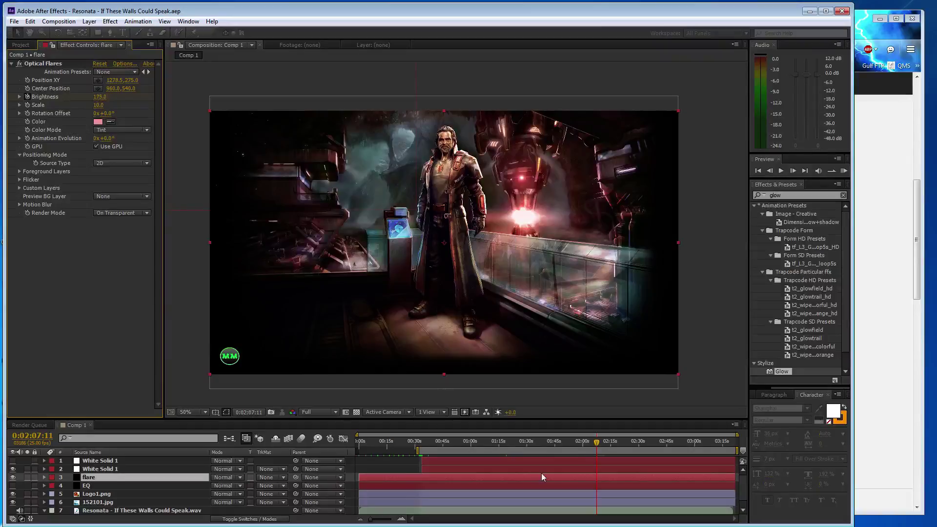
pyautogui.hotkey('ctrl', 's')
# - Add the next run of alternating 75/175 Brightness keyframes
pyautogui.click(601, 445)
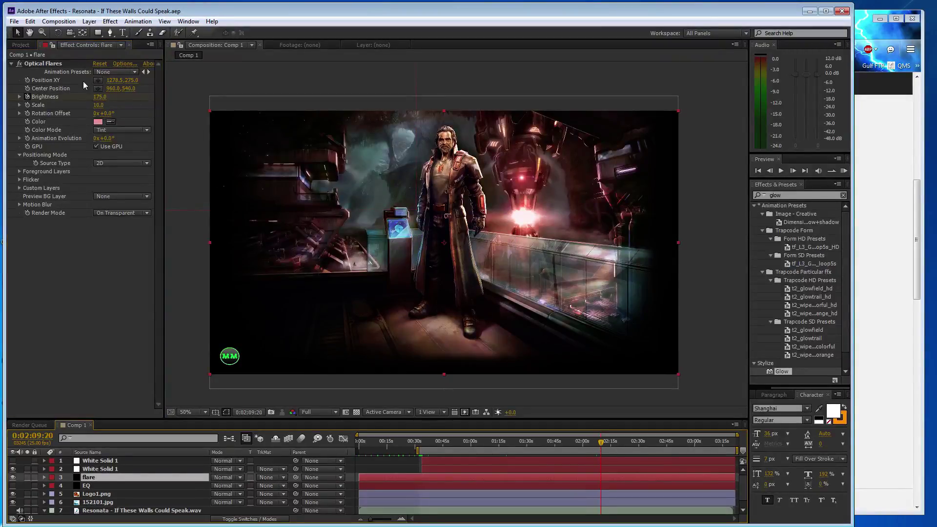
pyautogui.click(100, 96)
pyautogui.write('75')
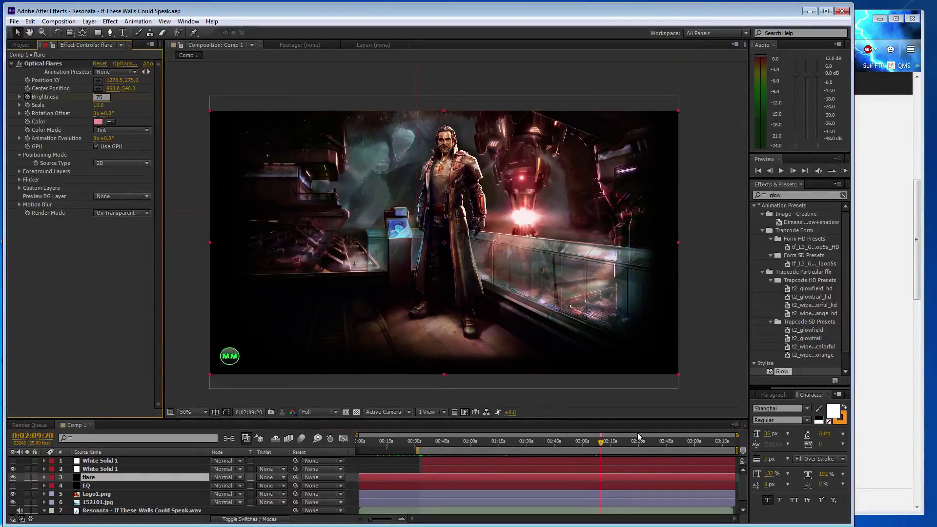
pyautogui.click(609, 444)
pyautogui.click(98, 96)
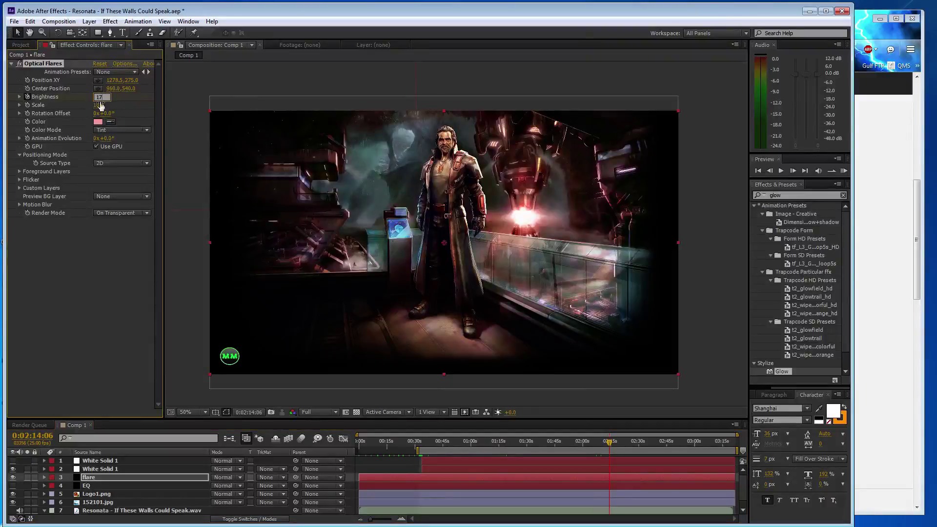
pyautogui.write('175')
pyautogui.click(614, 445)
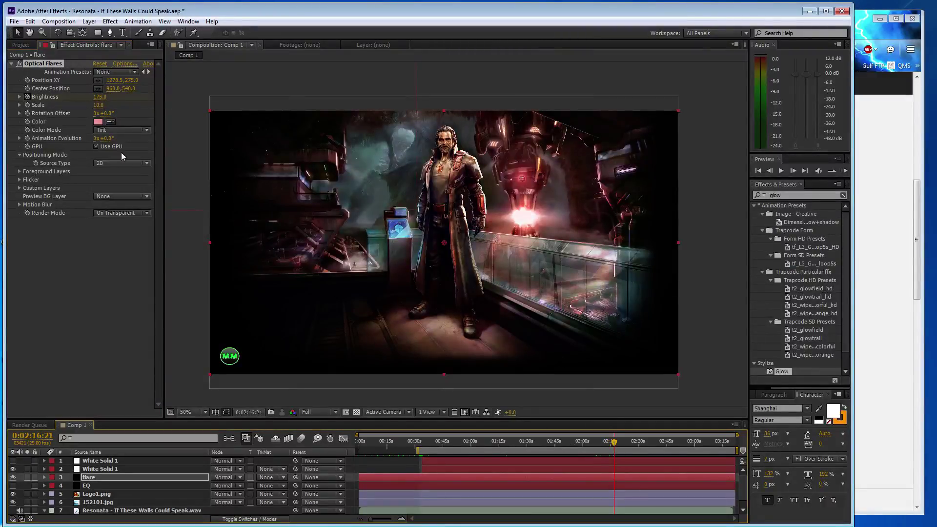
pyautogui.click(100, 97)
pyautogui.write('75')
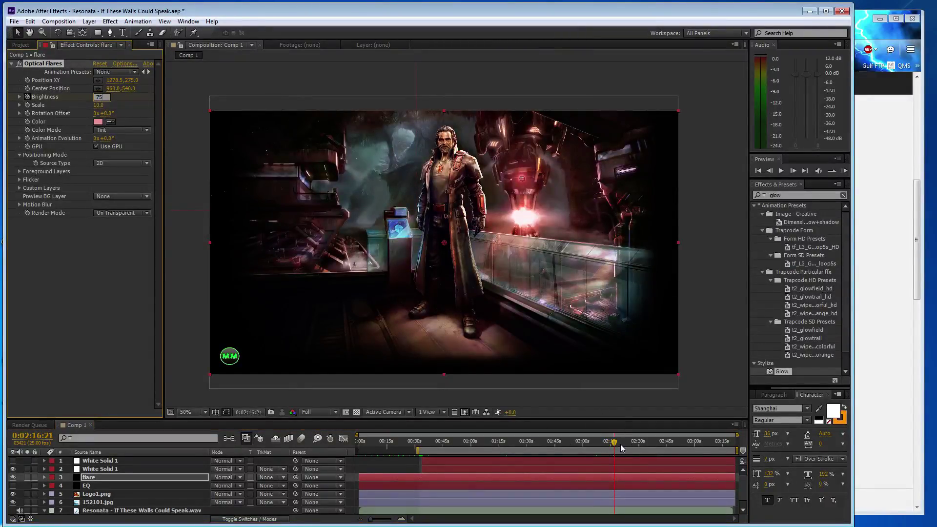
pyautogui.click(621, 444)
pyautogui.click(98, 99)
pyautogui.write('175')
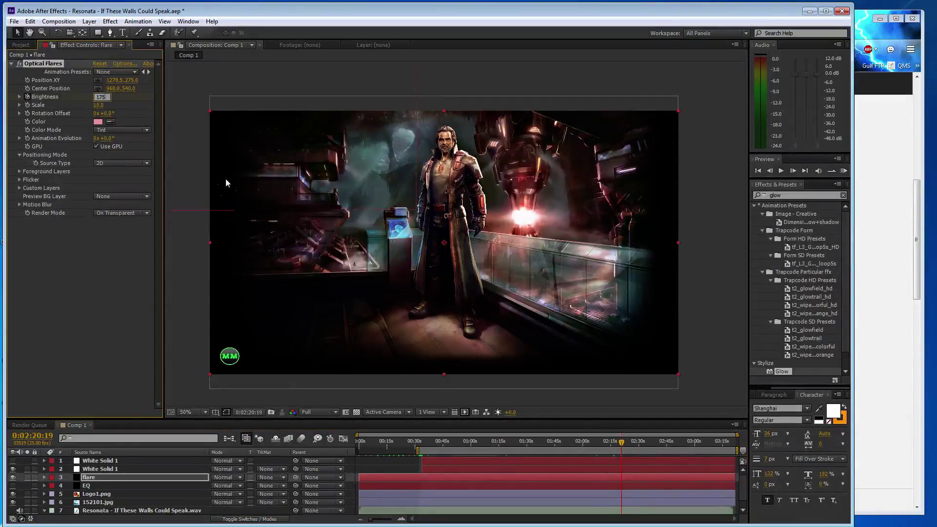
pyautogui.click(627, 444)
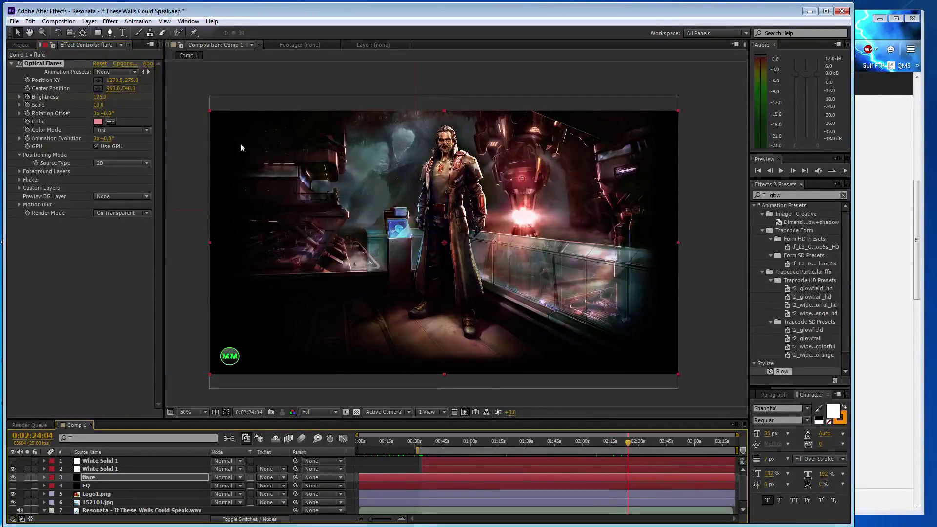
# - Extend the alternating 75/175 Brightness keyframes up to about 2:39
pyautogui.click(103, 97)
pyautogui.write('75')
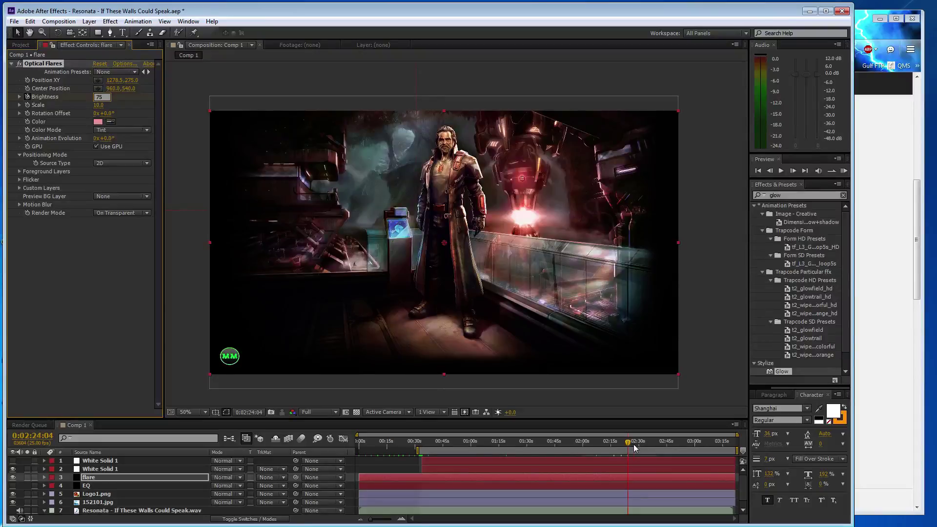
pyautogui.click(633, 444)
pyautogui.click(100, 97)
pyautogui.write('175')
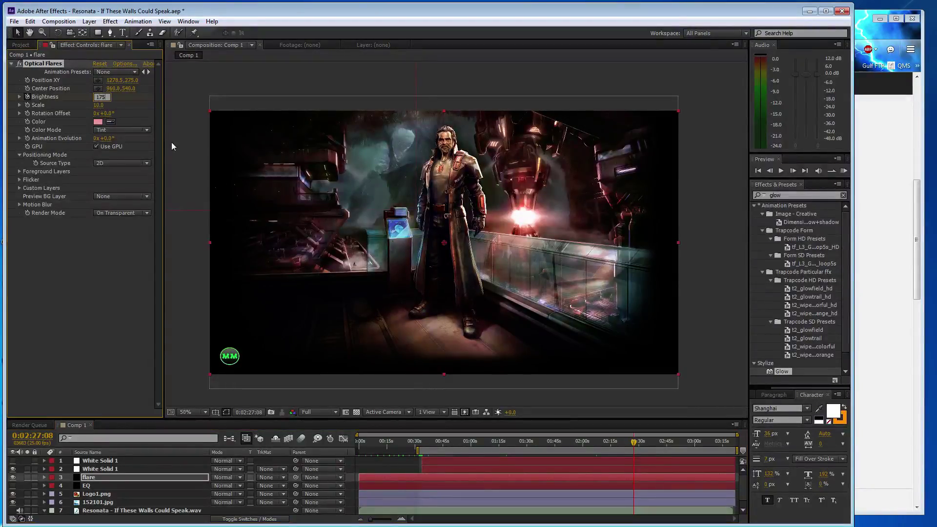
pyautogui.click(643, 444)
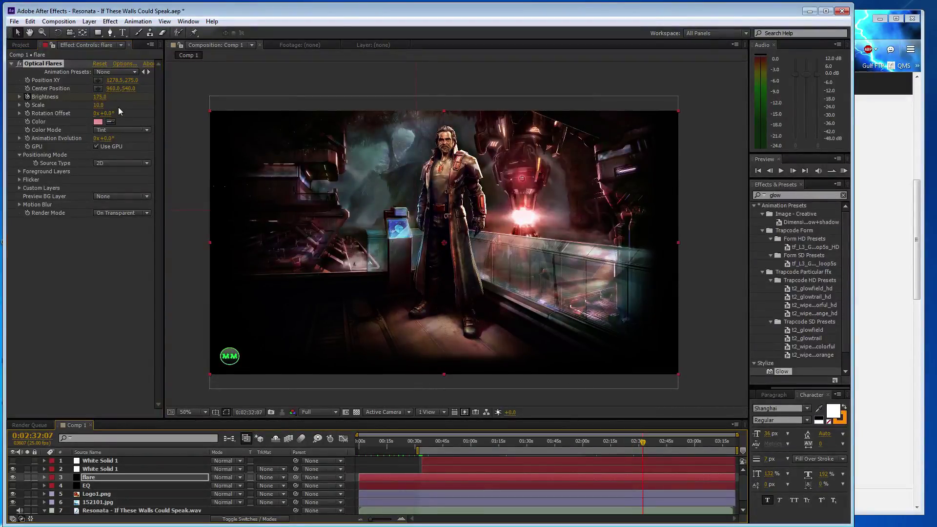
pyautogui.click(100, 97)
pyautogui.write('75')
pyautogui.click(649, 444)
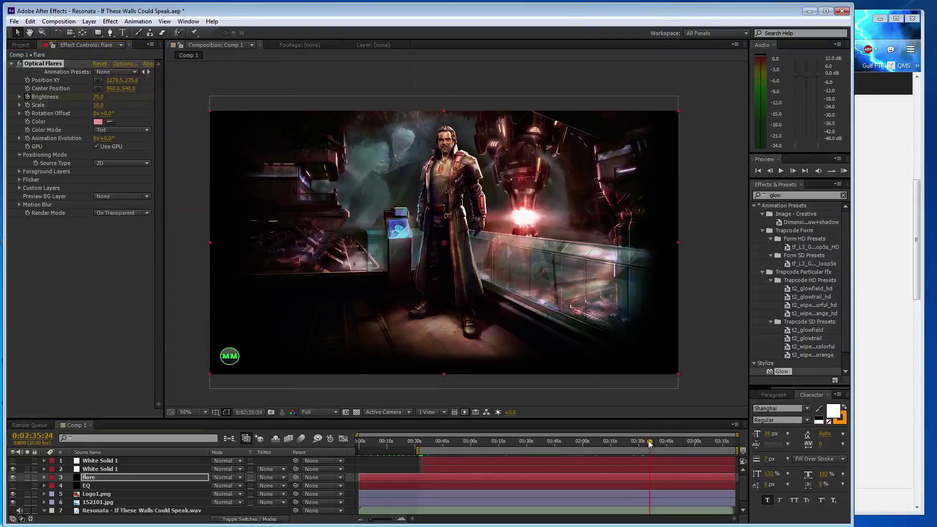
pyautogui.click(98, 96)
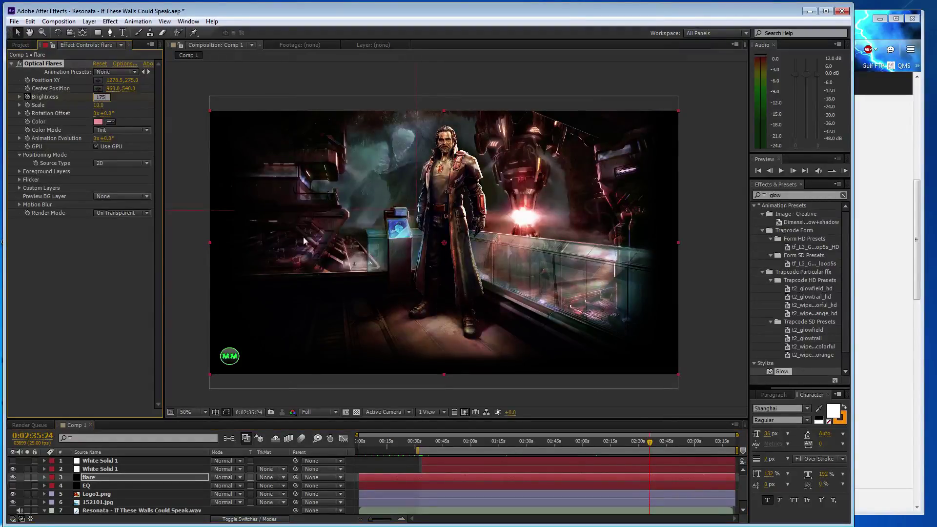
# - Key flare Brightness alternately at 175 and 75 on the approach to 3:00
pyautogui.write('175')
pyautogui.click(654, 443)
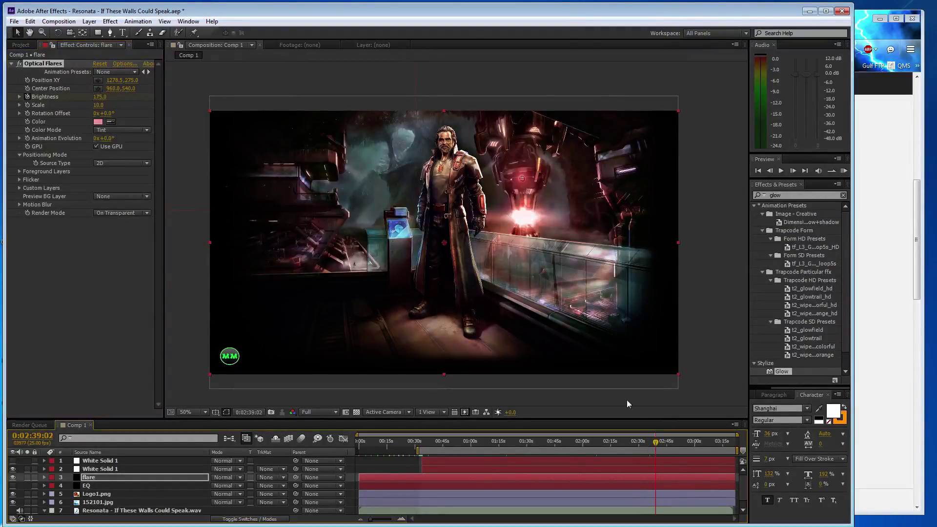
pyautogui.click(100, 97)
pyautogui.write('75')
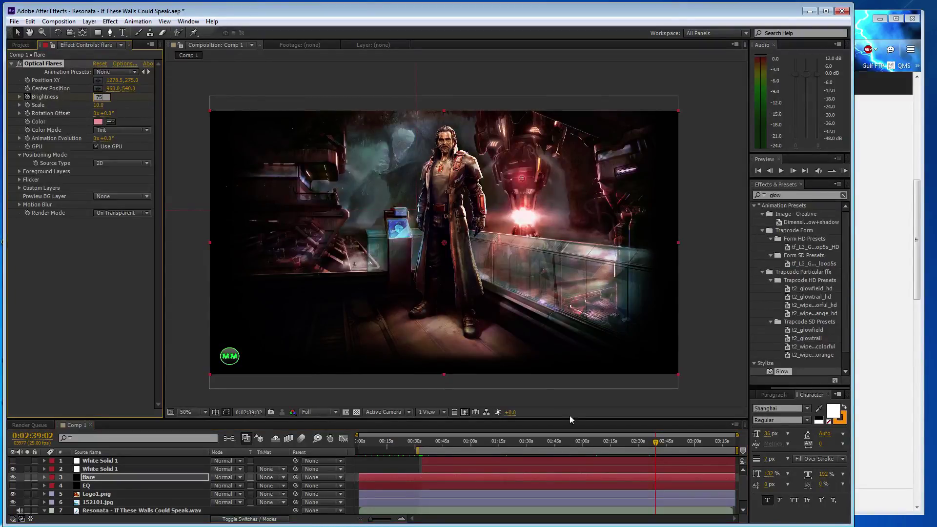
pyautogui.click(661, 444)
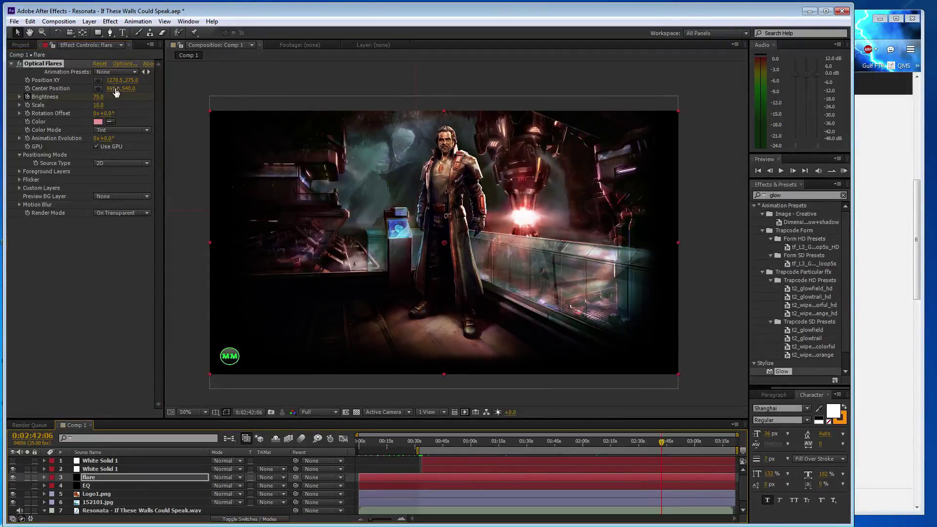
pyautogui.click(100, 96)
pyautogui.write('175')
pyautogui.click(666, 441)
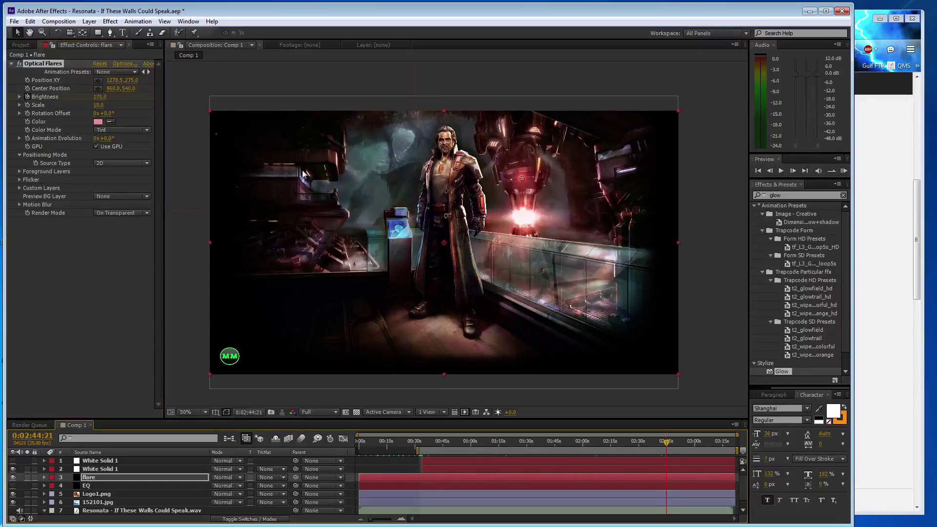
pyautogui.click(672, 442)
pyautogui.click(100, 97)
pyautogui.write('75')
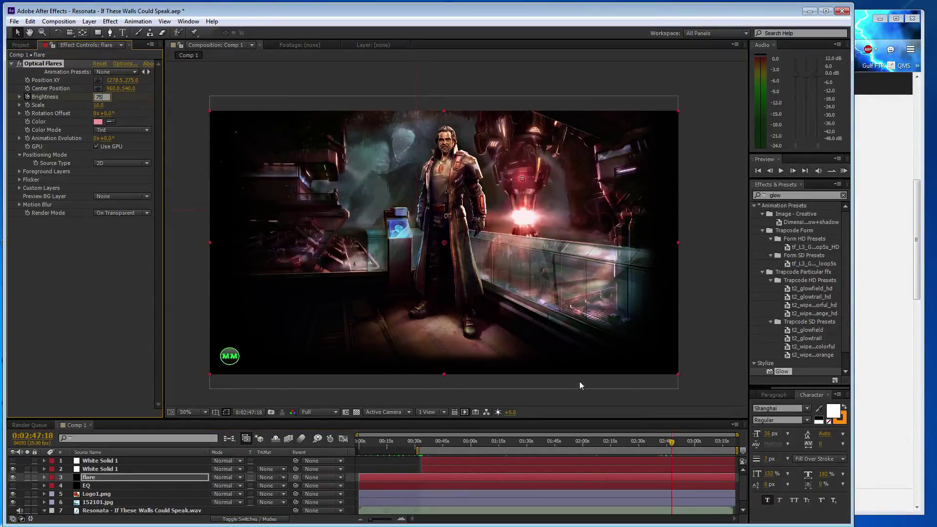
pyautogui.click(680, 444)
pyautogui.click(99, 97)
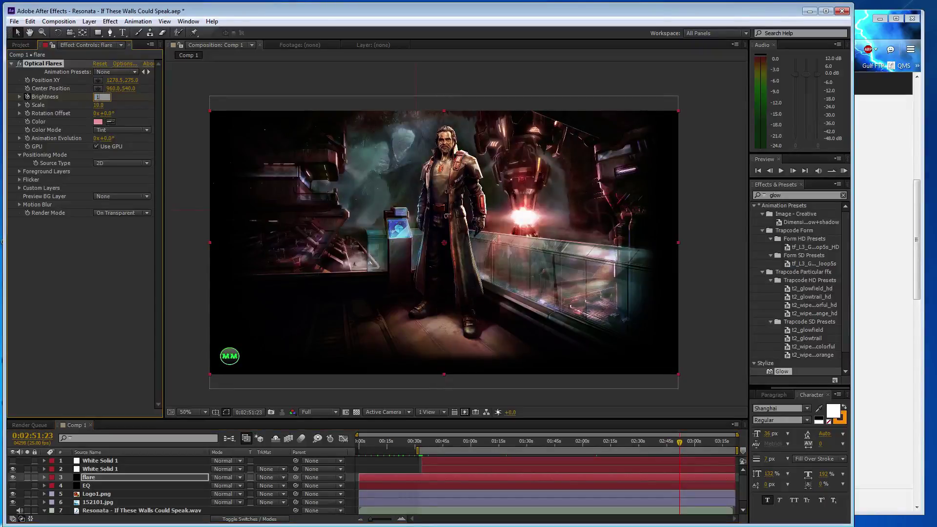
pyautogui.write('175')
pyautogui.click(687, 442)
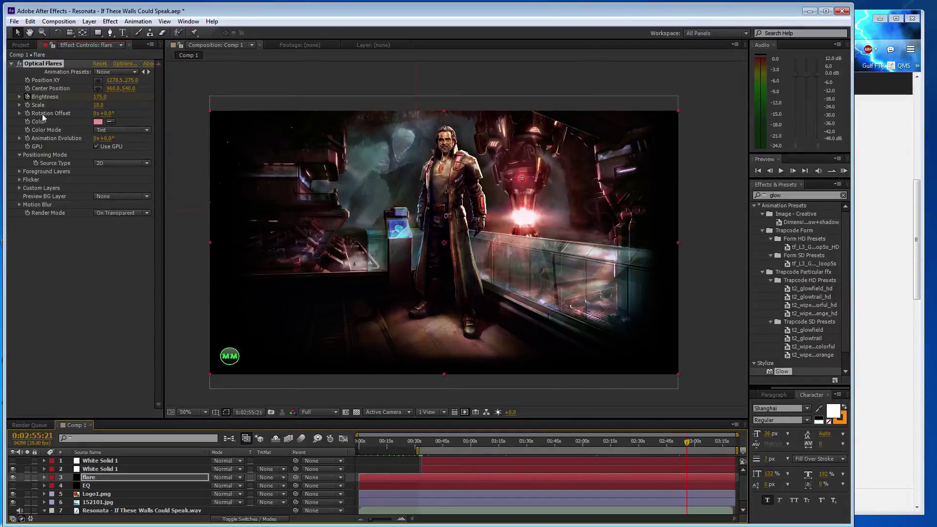
pyautogui.click(99, 98)
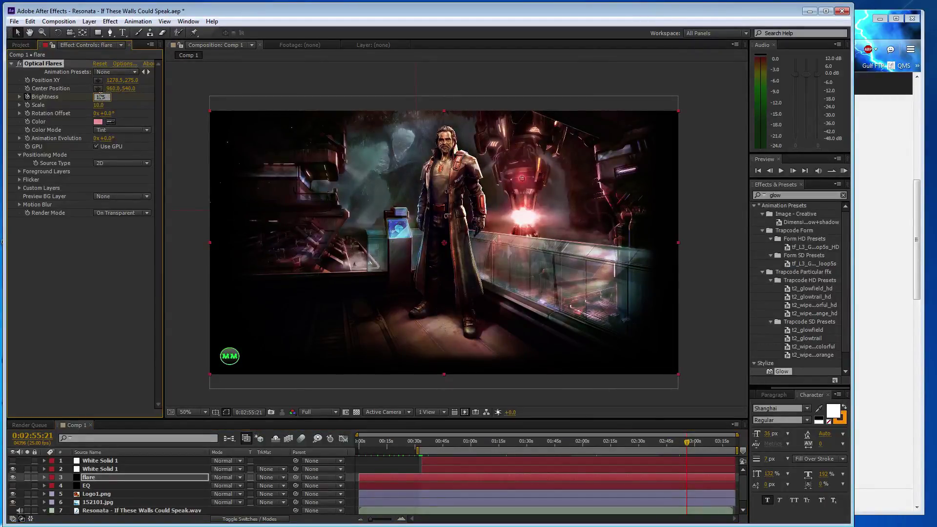
pyautogui.write('75')
# - Add alternating 175/75 Brightness keyframes at 3:00, 3:03, 3:07, 3:11 and 3:16
pyautogui.click(694, 441)
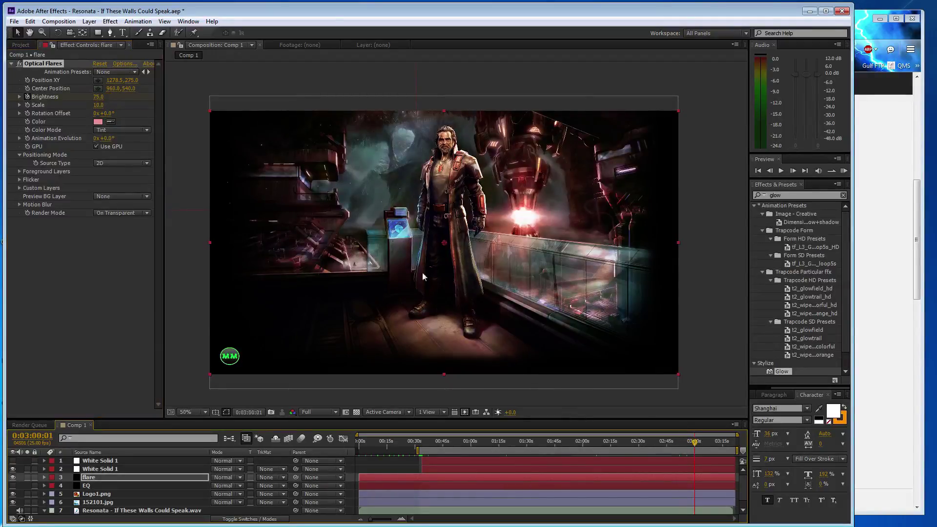
pyautogui.click(101, 97)
pyautogui.write('175')
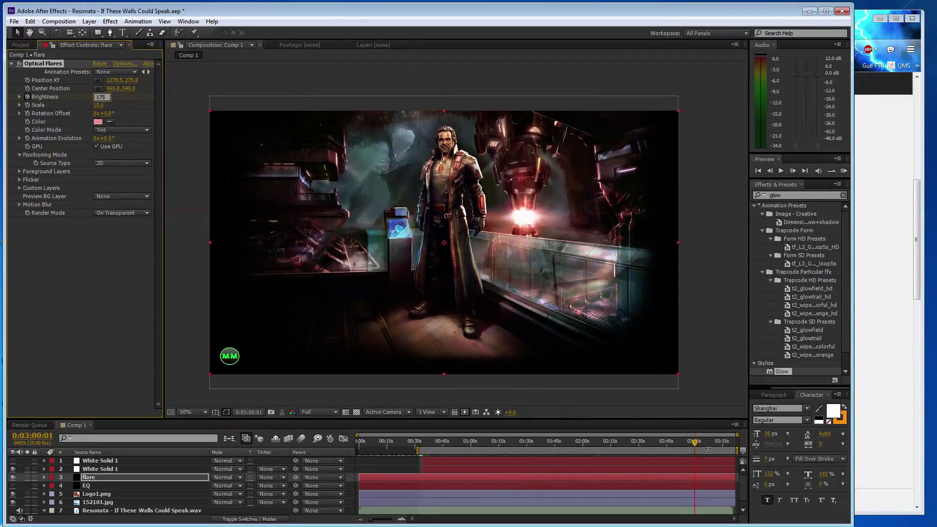
pyautogui.click(702, 443)
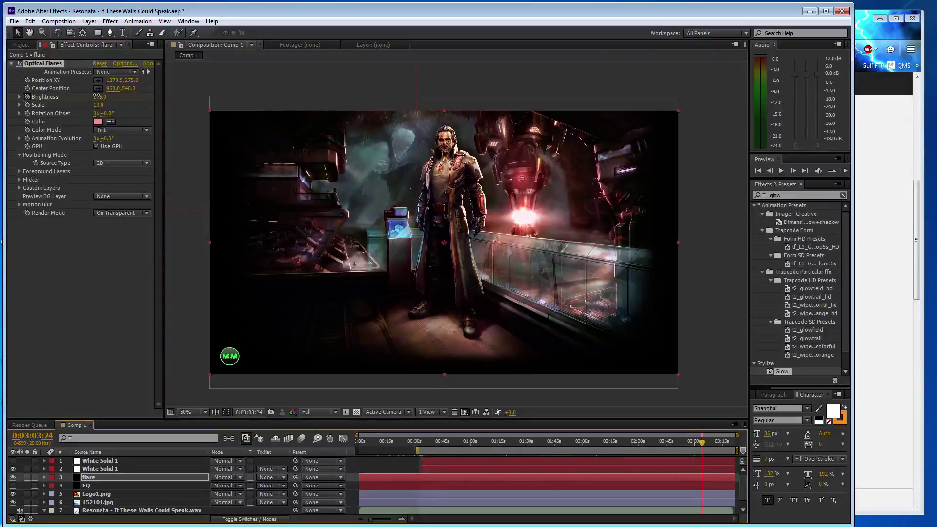
pyautogui.click(99, 96)
pyautogui.write('75')
pyautogui.click(707, 442)
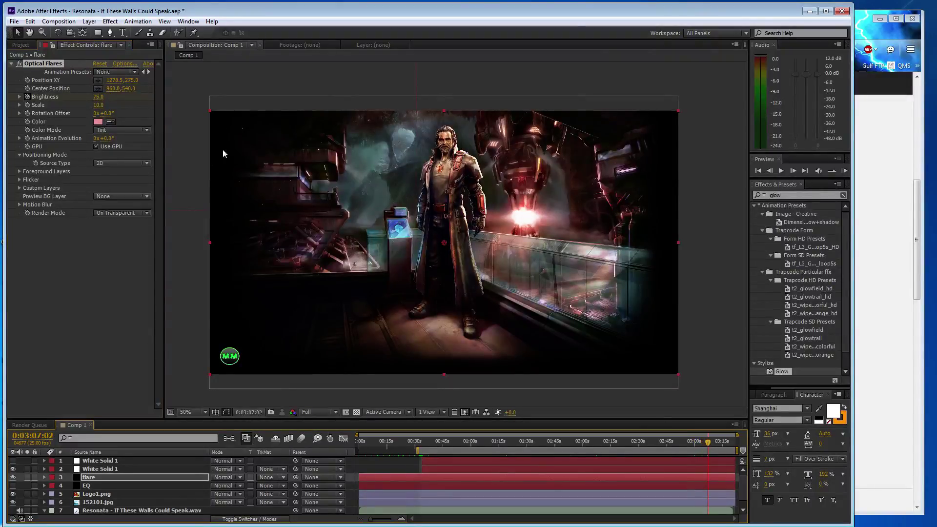
pyautogui.click(99, 97)
pyautogui.write('175')
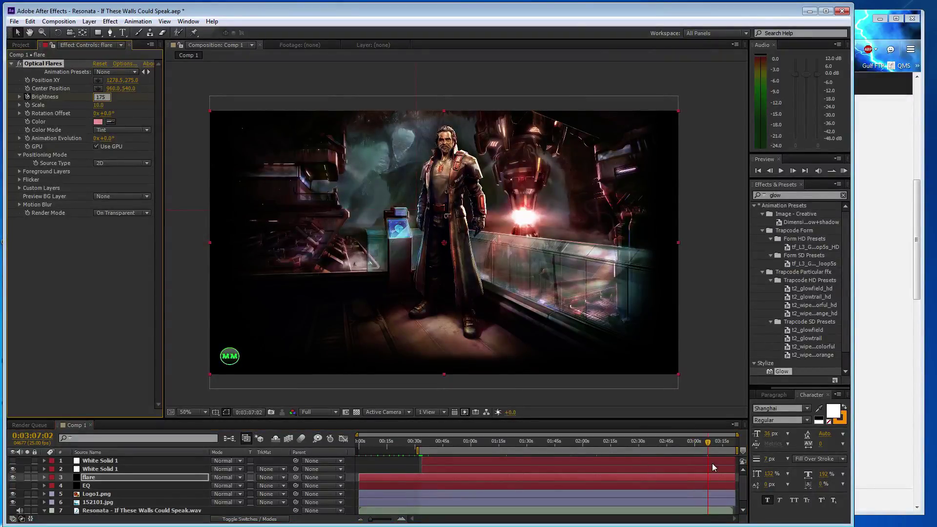
pyautogui.click(716, 442)
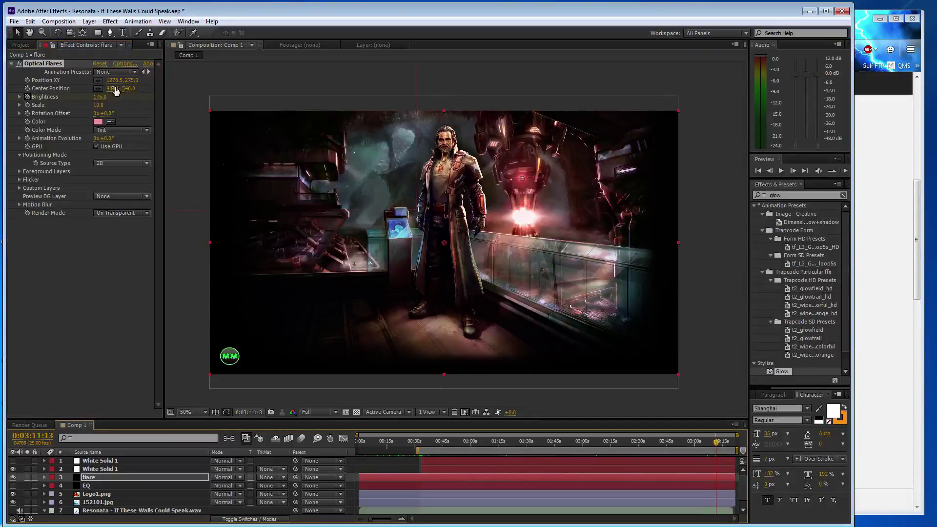
pyautogui.click(104, 99)
pyautogui.write('75')
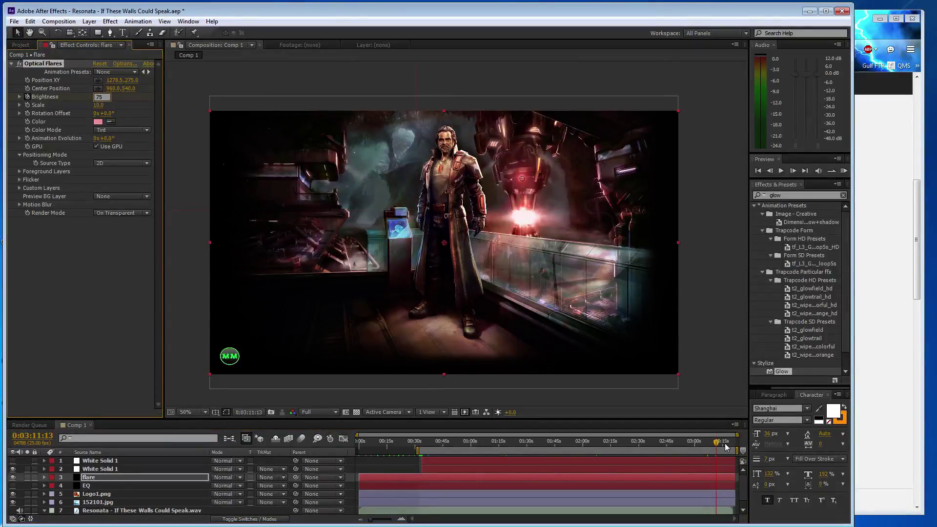
pyautogui.click(725, 442)
pyautogui.click(99, 97)
pyautogui.write('175')
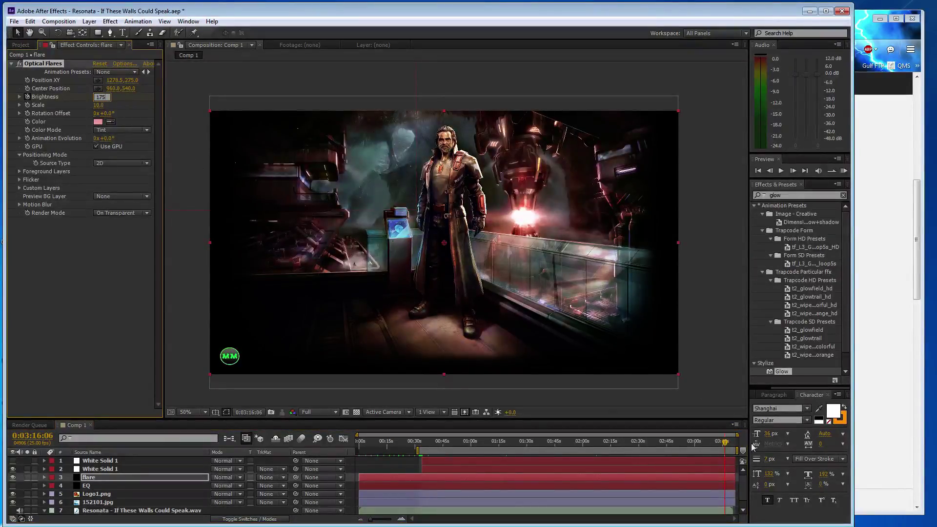
# - Move the playhead to the composition's end and undo the last Brightness change
pyautogui.moveTo(726, 441); pyautogui.dragTo(737, 441)
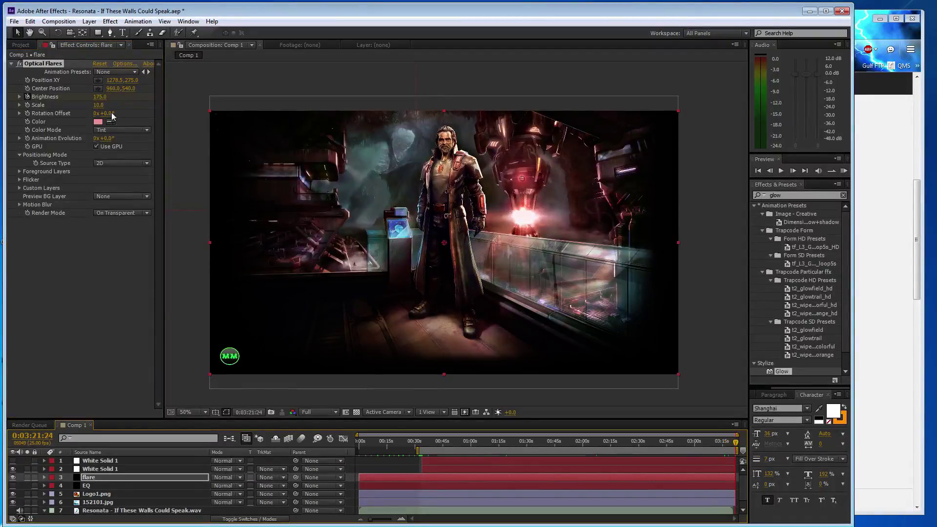
pyautogui.click(98, 341)
pyautogui.hotkey('ctrl', 'z')
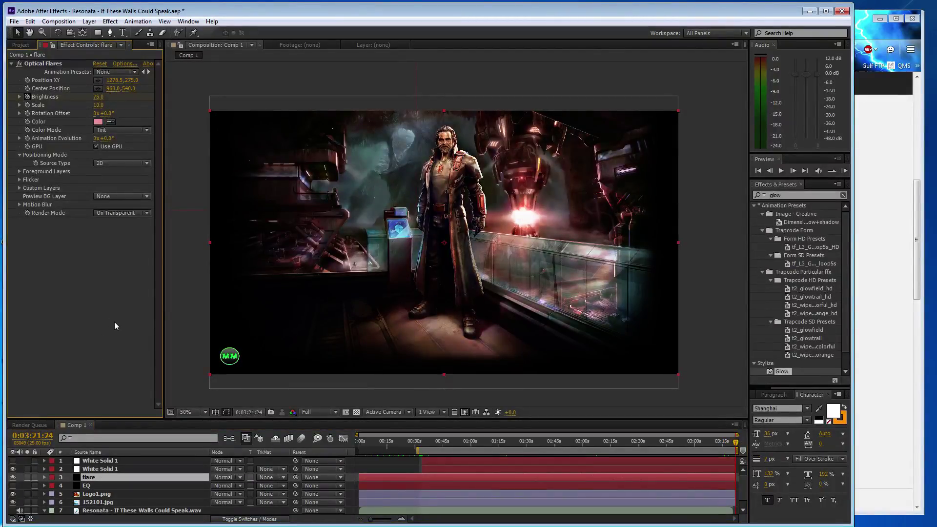
# - Turn on White Solid 1 and EQ, then pre-compose layers 1–6 as Pre-comp 3
pyautogui.click(13, 460)
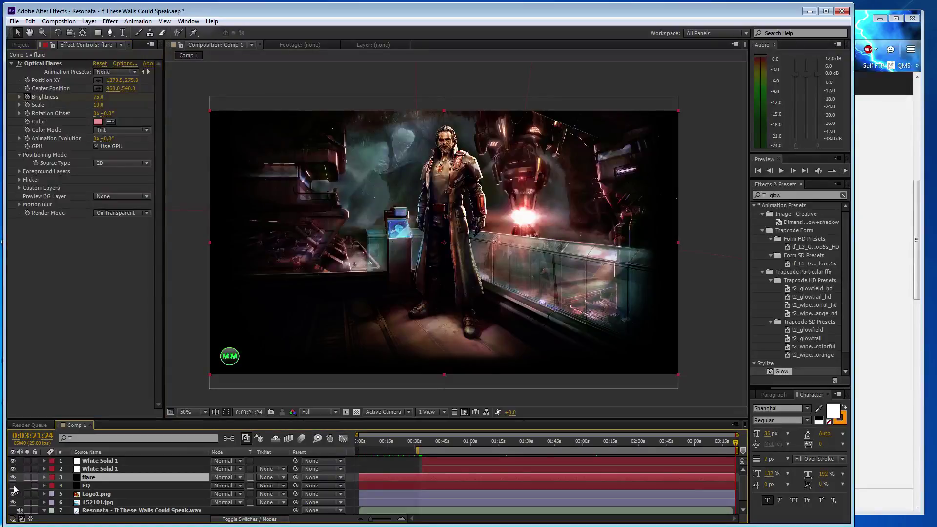
pyautogui.click(13, 485)
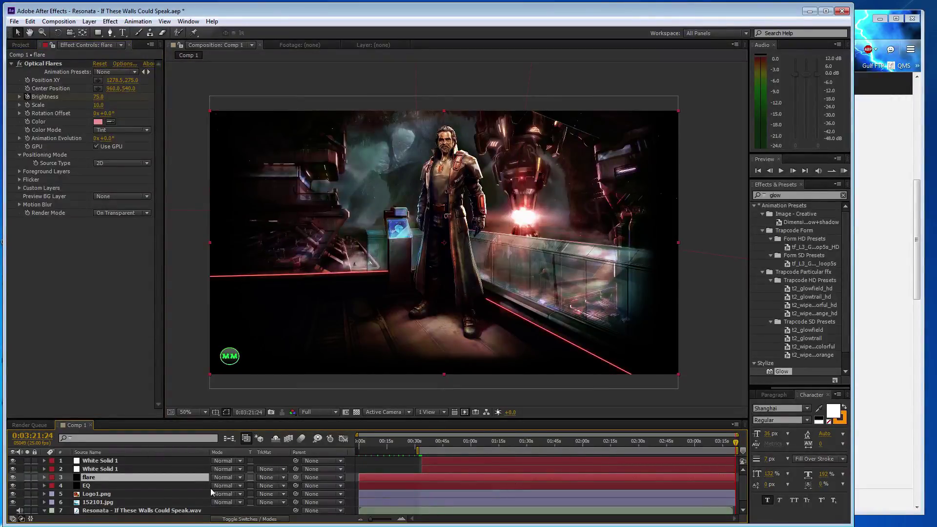
pyautogui.click(161, 502)
pyautogui.keyDown('shift'); pyautogui.click(140, 460); pyautogui.keyUp('shift')
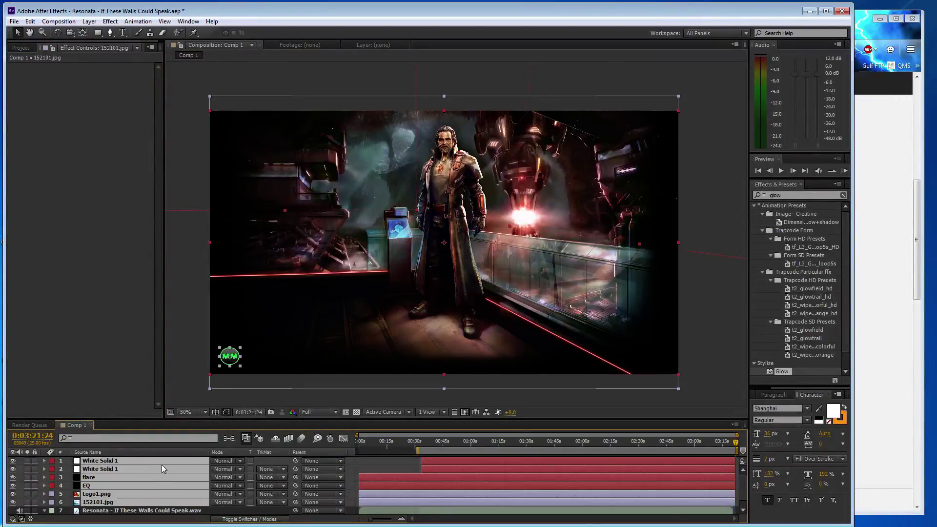
pyautogui.rightClick(160, 467)
pyautogui.click(197, 385)
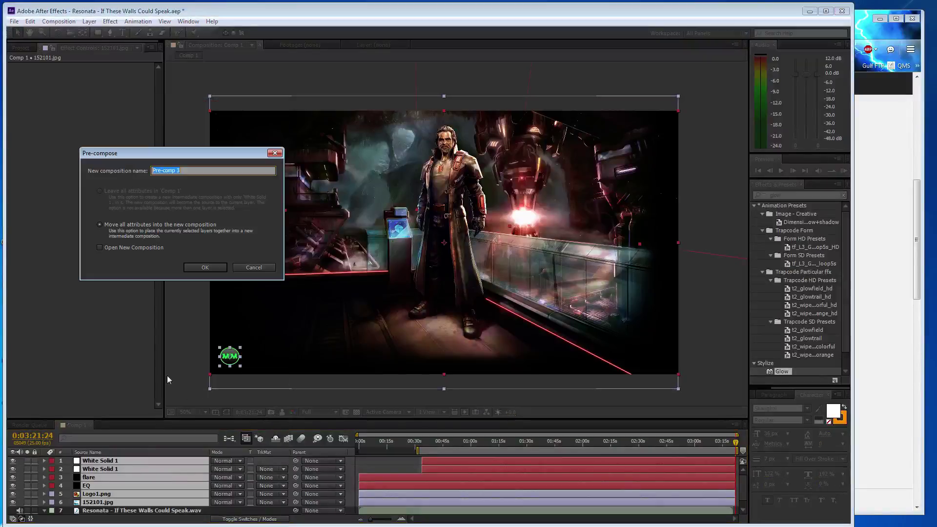
pyautogui.click(198, 269)
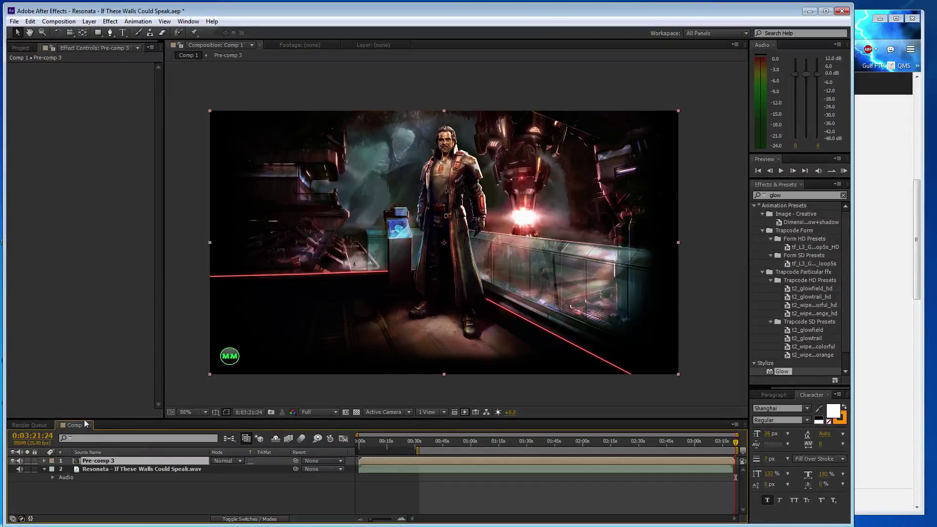
# - Bring Logo1.png from an older project's Comp 1 into Comp 1, then delete that nested comp layer
pyautogui.click(24, 47)
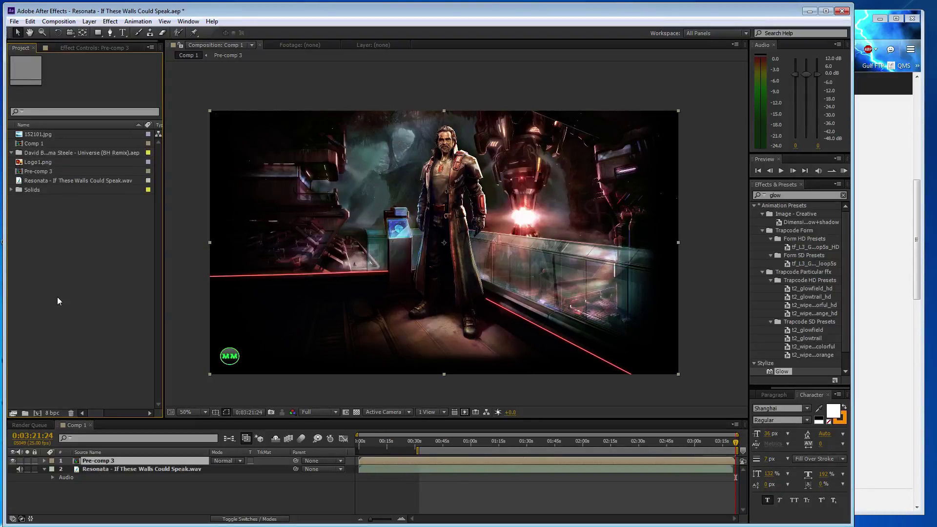
pyautogui.click(11, 153)
pyautogui.click(65, 264)
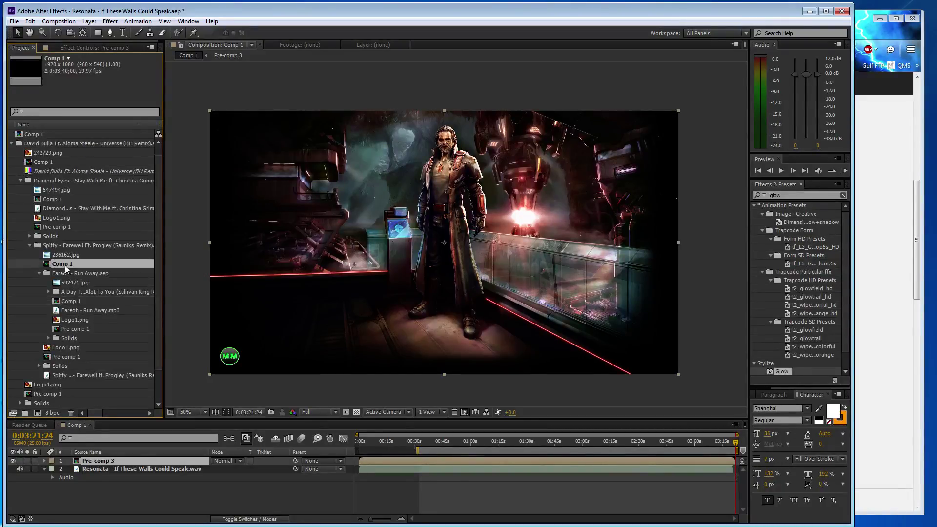
pyautogui.hotkey('ctrl', '/')
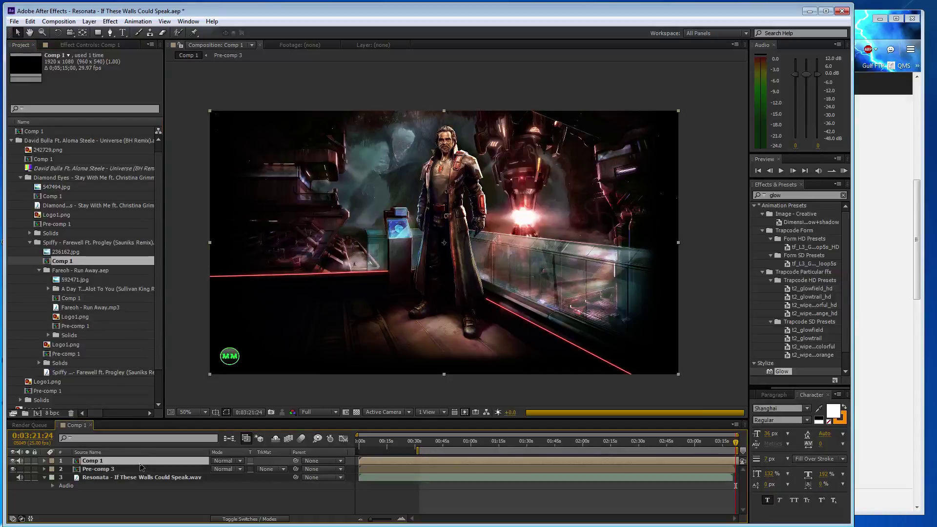
pyautogui.doubleClick(136, 460)
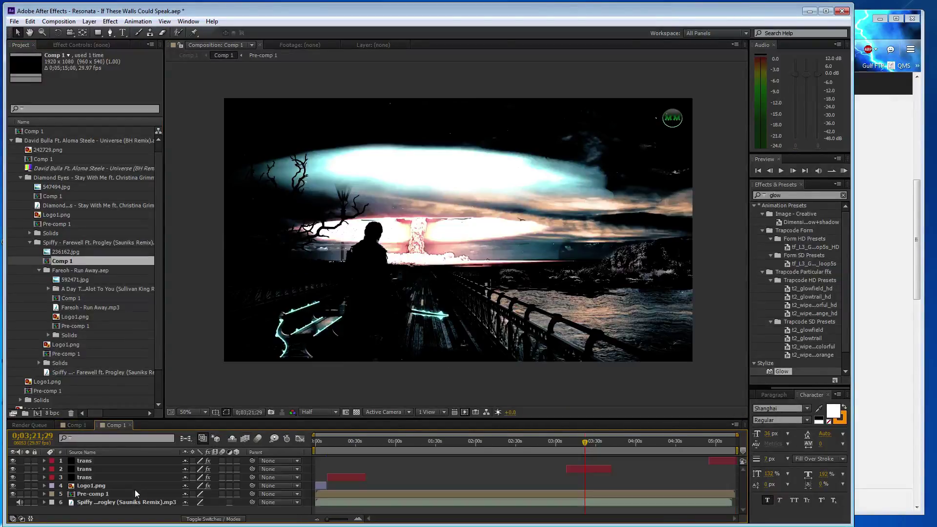
pyautogui.click(134, 488)
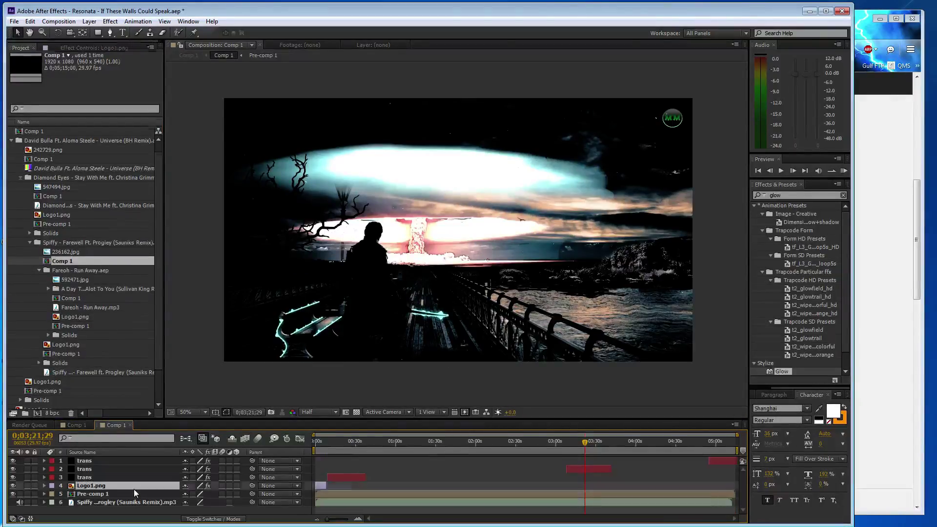
pyautogui.click(129, 425)
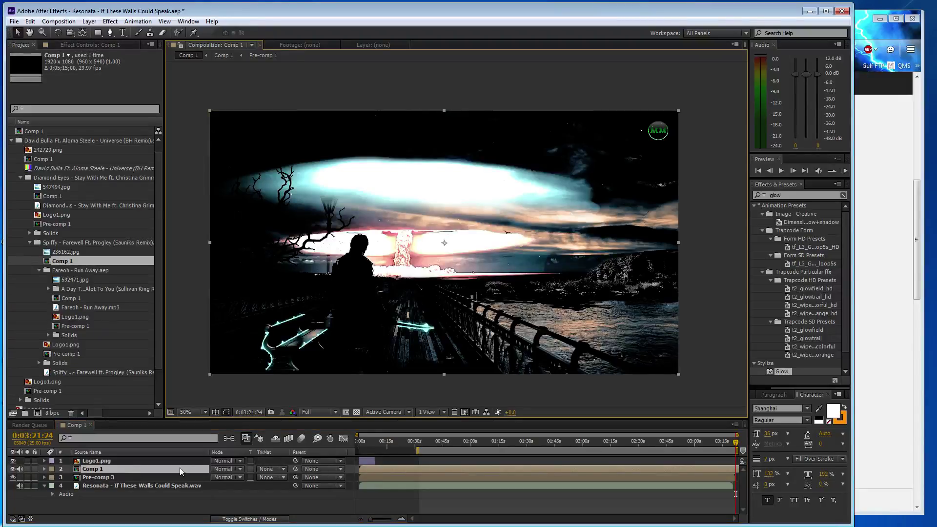
pyautogui.press('Delete')
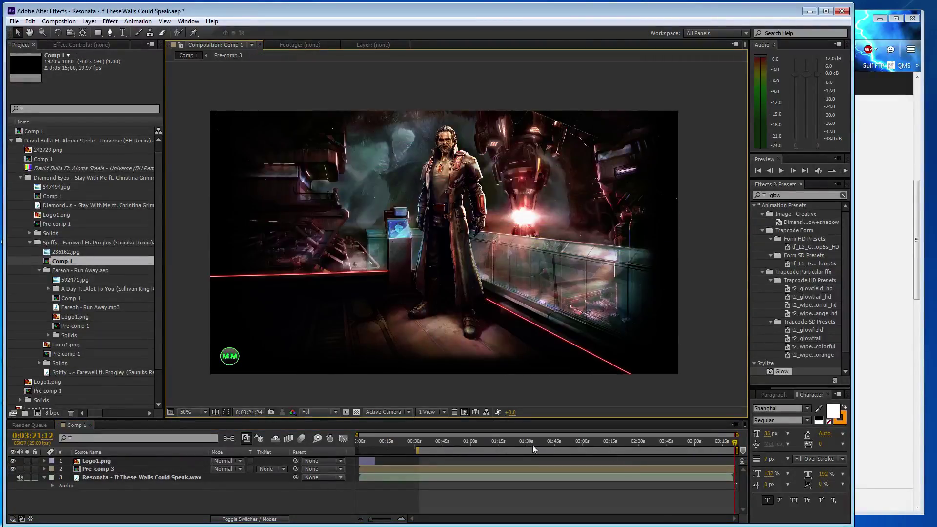
# - Select Pre-comp 3's flare through 152101.jpg layers so they start around ten seconds
pyautogui.moveTo(735, 442)
pyautogui.mouseDown()
pyautogui.moveTo(370, 442)
pyautogui.moveTo(378, 447)
pyautogui.mouseUp()
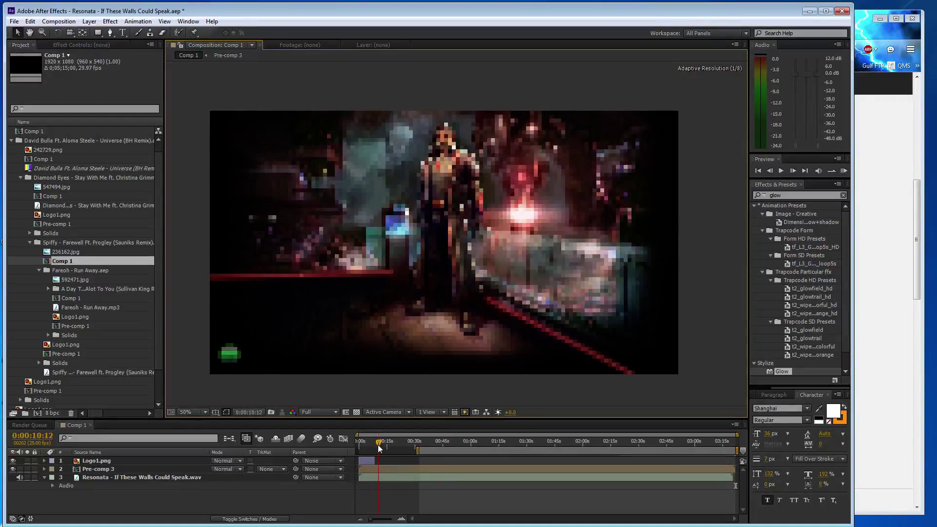
pyautogui.click(138, 470)
pyautogui.doubleClick(137, 470)
pyautogui.click(148, 476)
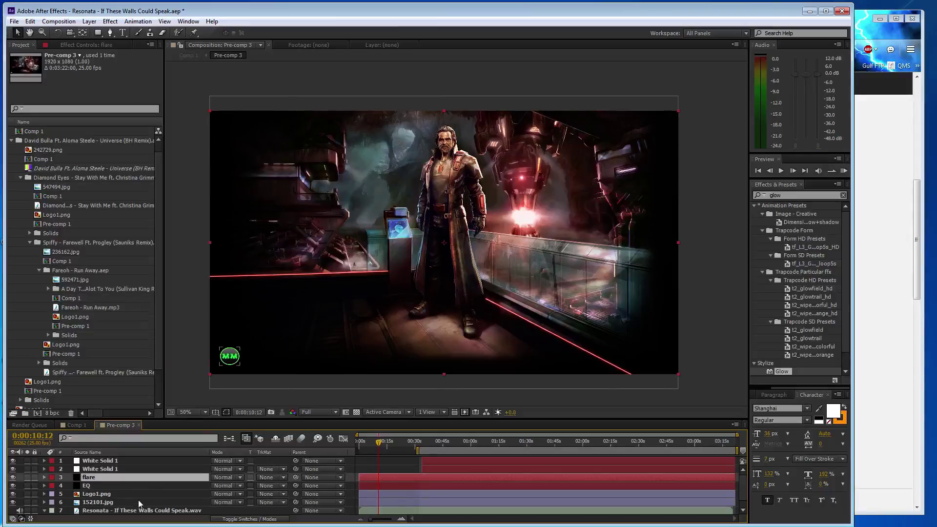
pyautogui.keyDown('shift'); pyautogui.click(140, 503); pyautogui.keyUp('shift')
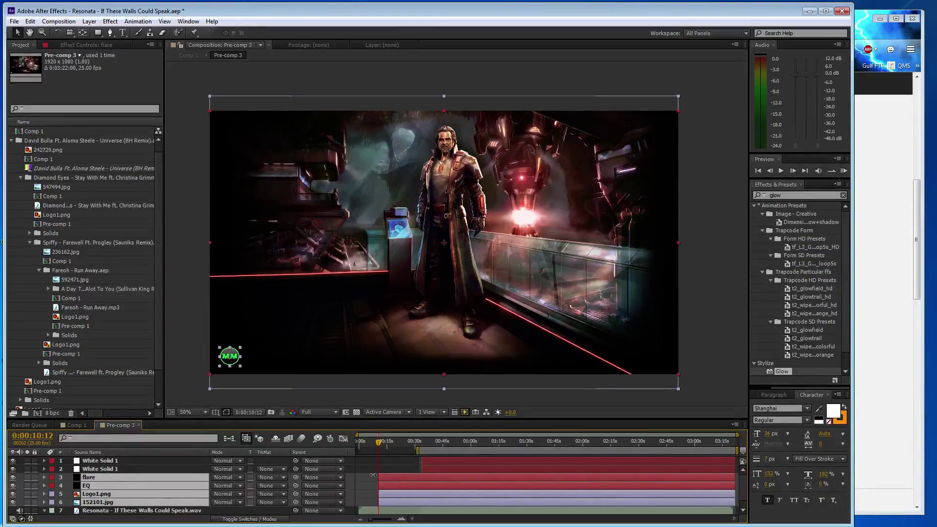
pyautogui.click(74, 425)
pyautogui.click(228, 499)
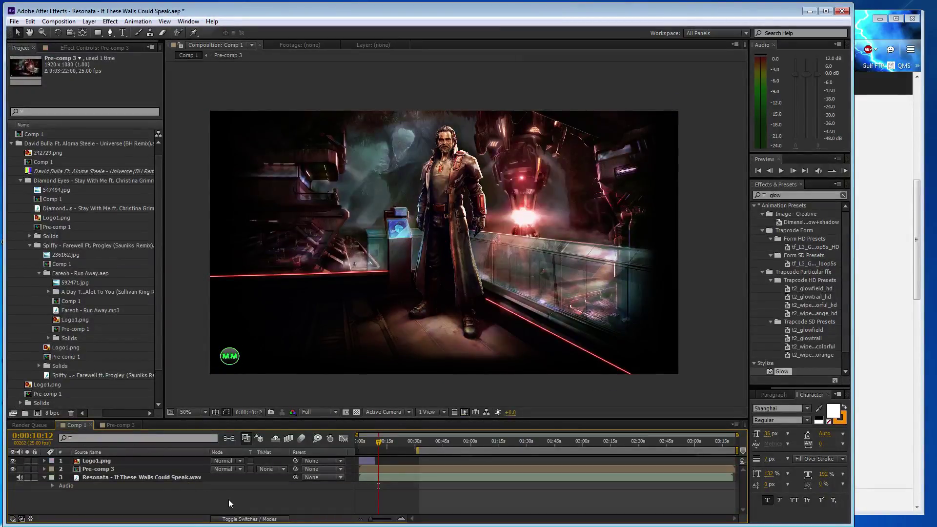
pyautogui.hotkey('ctrl', 'y')
# - Name the new black solid 'trans' and trim it to run from about 0:10 to 0:30
pyautogui.write('trans')
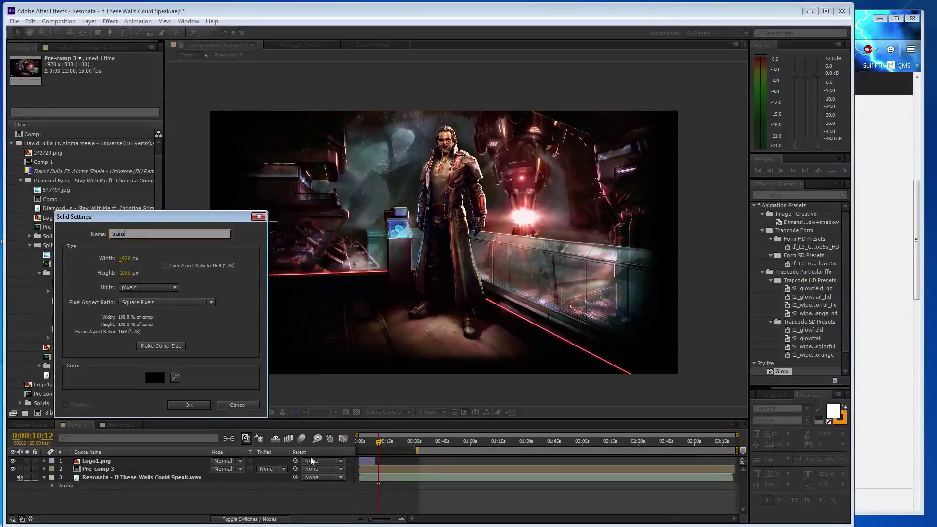
pyautogui.click(189, 405)
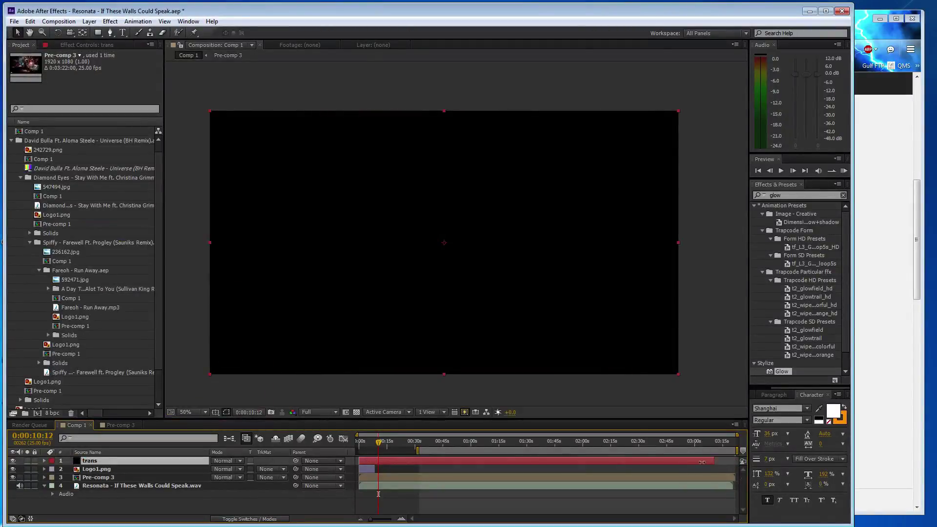
pyautogui.moveTo(701, 462); pyautogui.dragTo(391, 457)
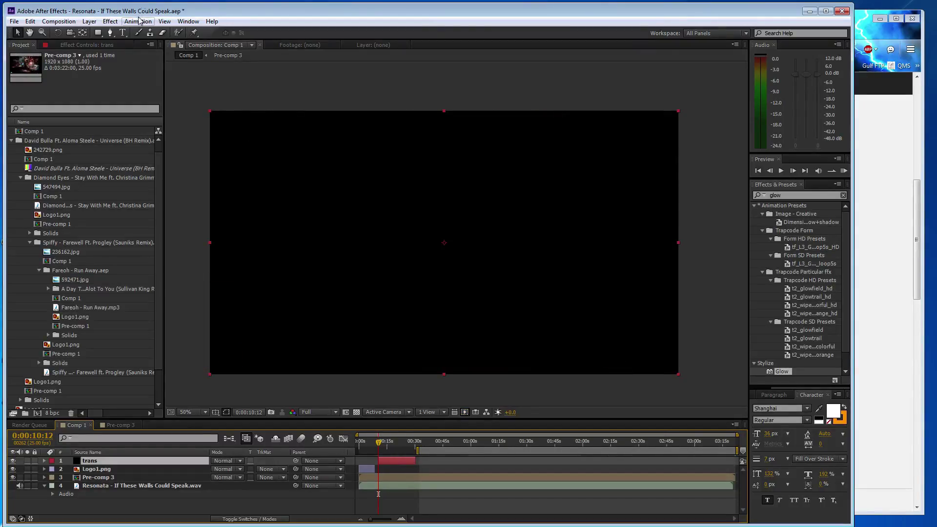
# - Apply CC Image Wipe to trans using Pre-comp 3's Red channel, with border softness 36%
pyautogui.click(110, 22)
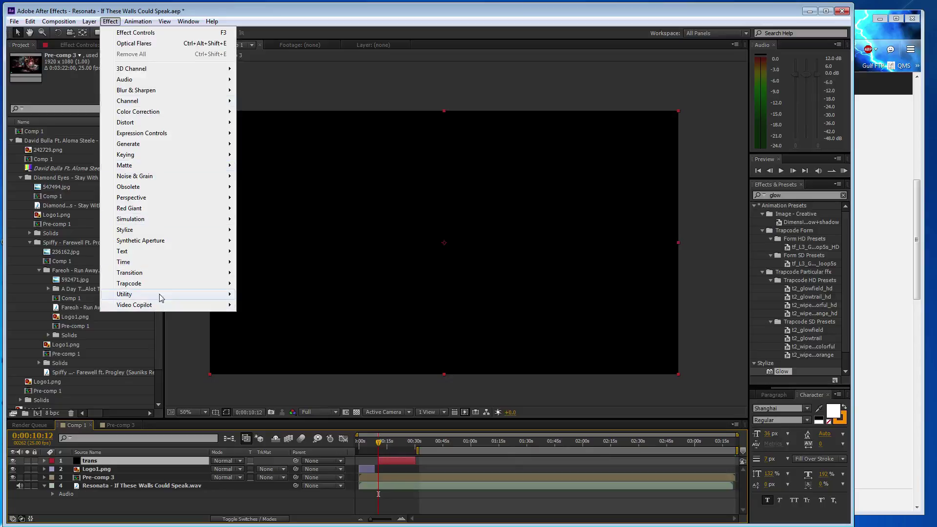
pyautogui.moveTo(223, 273)
pyautogui.click(303, 318)
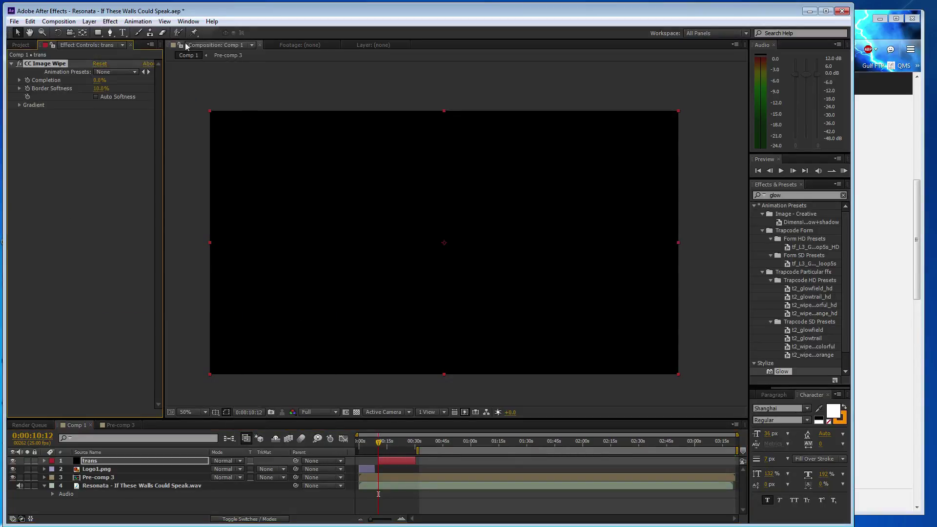
pyautogui.click(20, 105)
pyautogui.click(119, 114)
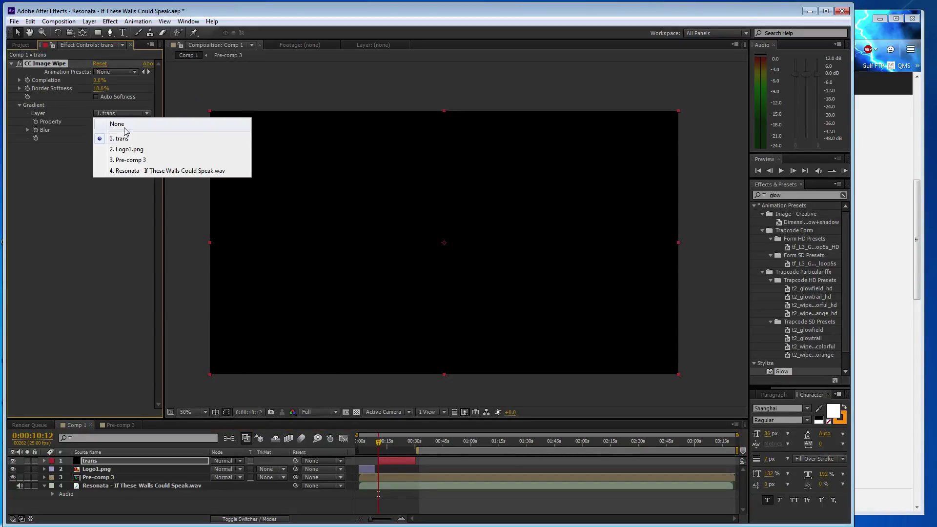
pyautogui.click(129, 154)
pyautogui.moveTo(101, 88); pyautogui.dragTo(114, 88)
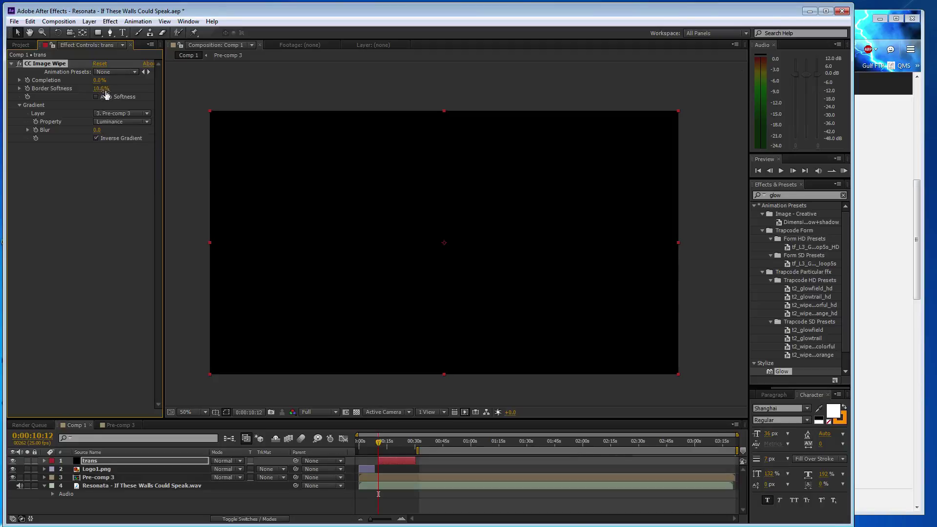
pyautogui.click(122, 122)
pyautogui.click(125, 133)
# - Keyframe the wipe completion rising from about 52% to 100% at 0:00:30:13
pyautogui.moveTo(101, 80)
pyautogui.mouseDown()
pyautogui.moveTo(127, 82)
pyautogui.moveTo(35, 89)
pyautogui.mouseUp()
pyautogui.moveTo(384, 442); pyautogui.dragTo(416, 442)
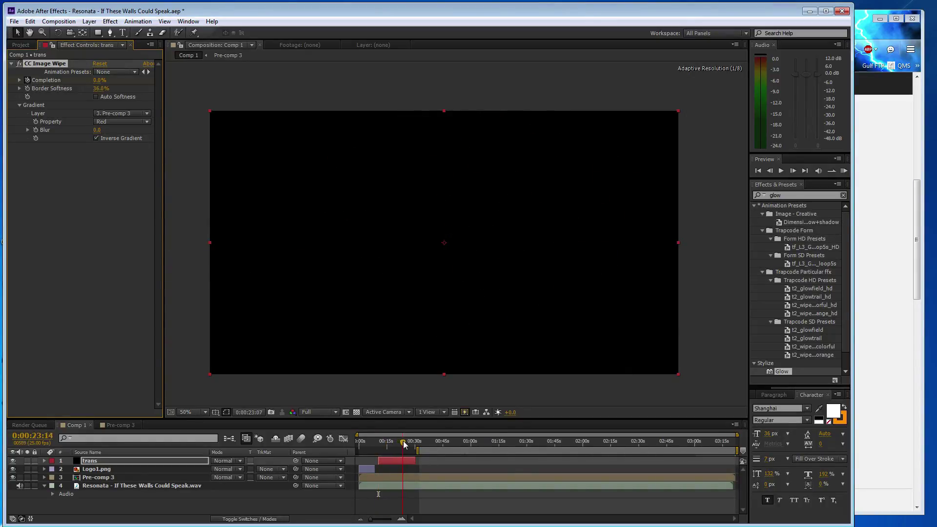
pyautogui.moveTo(100, 80); pyautogui.dragTo(198, 92)
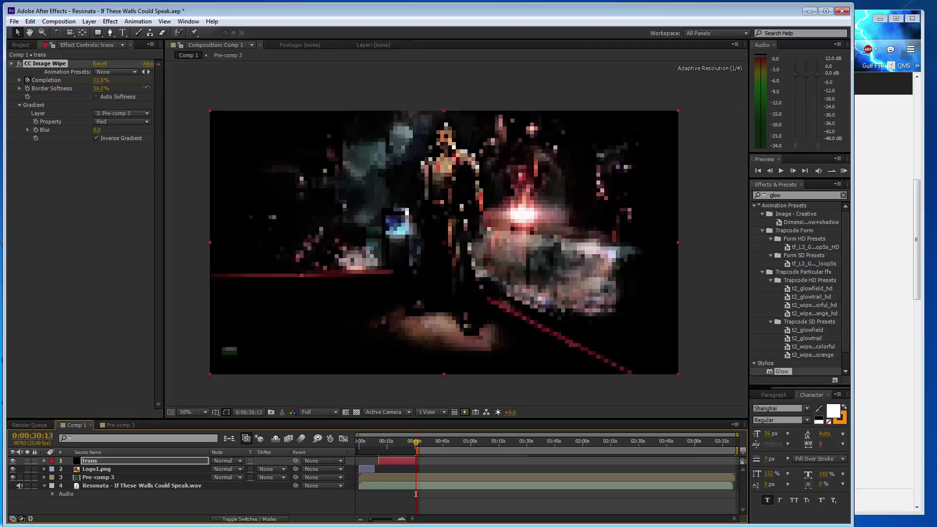
pyautogui.click(63, 209)
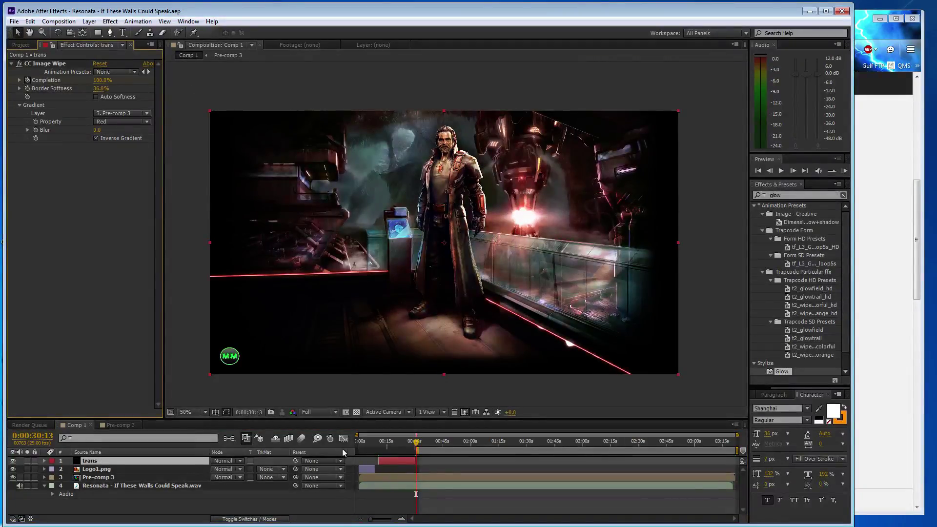
# - Scrub the song's waveform to a beat at 0:01:37:08 and move the work-area start later
pyautogui.click(54, 495)
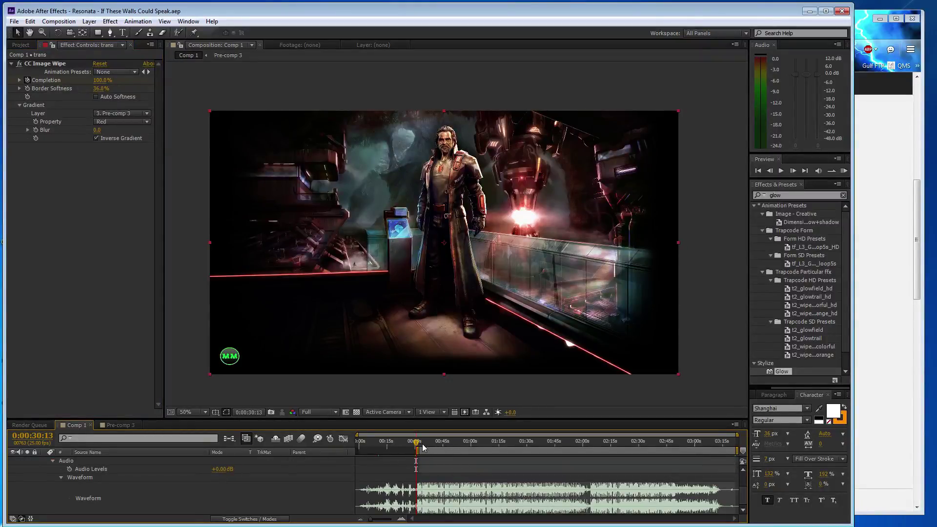
pyautogui.moveTo(423, 443); pyautogui.dragTo(553, 441)
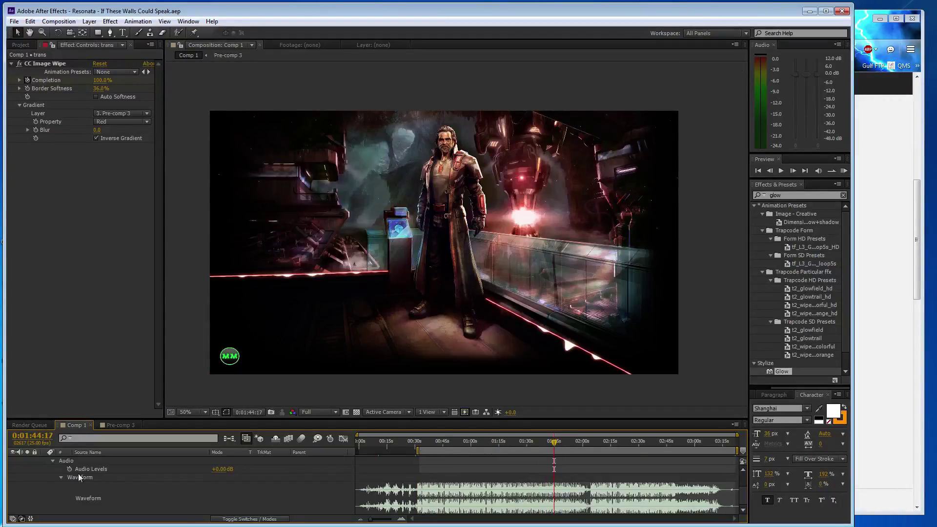
pyautogui.moveTo(555, 444); pyautogui.dragTo(548, 442)
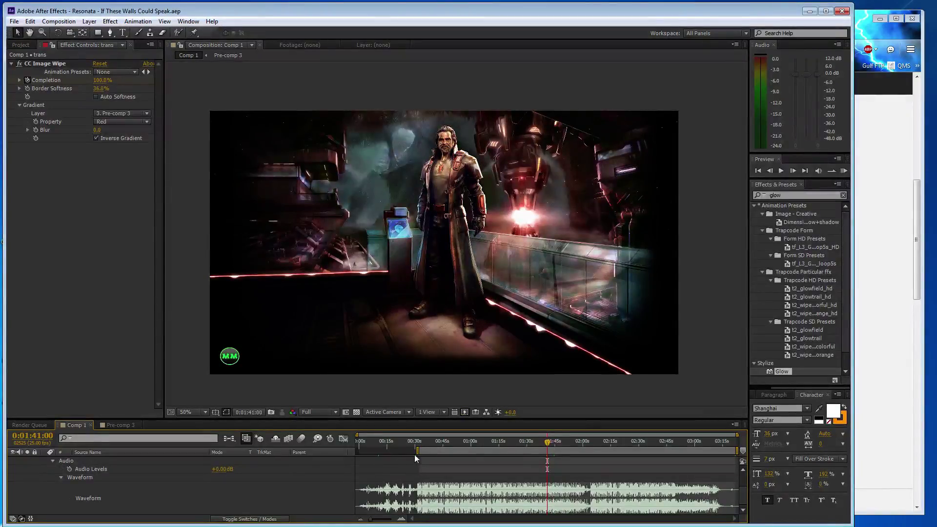
pyautogui.moveTo(417, 451); pyautogui.dragTo(588, 450)
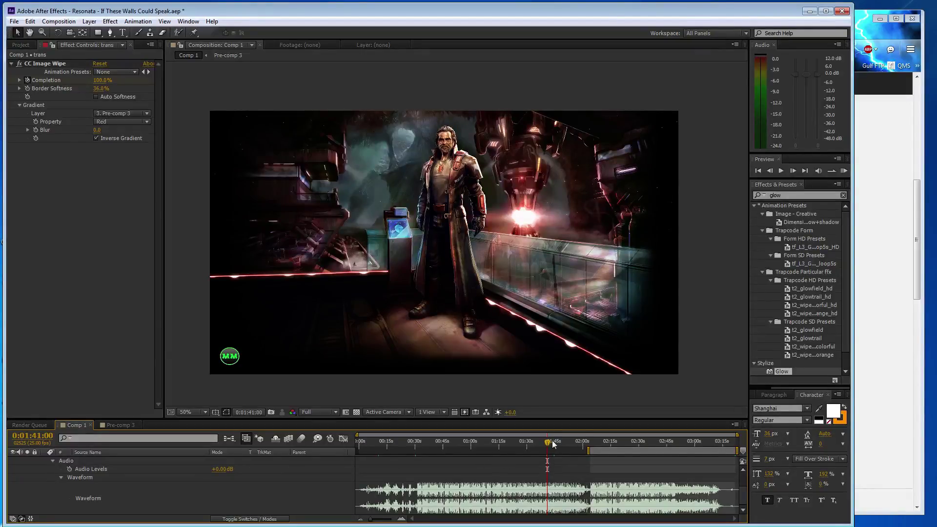
pyautogui.moveTo(547, 442); pyautogui.dragTo(540, 442)
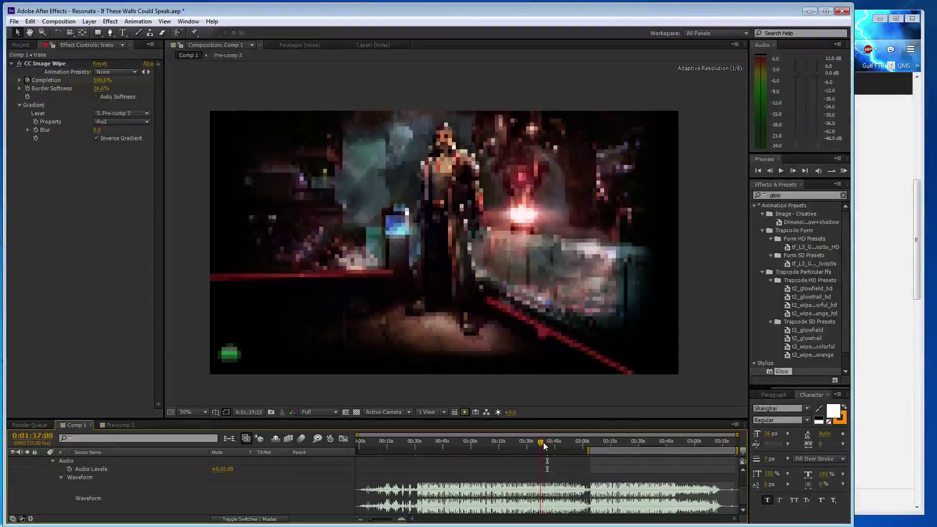
# - Move the copied trans layer to start at 1:37 and set its wipe completion to 100%
pyautogui.click(52, 460)
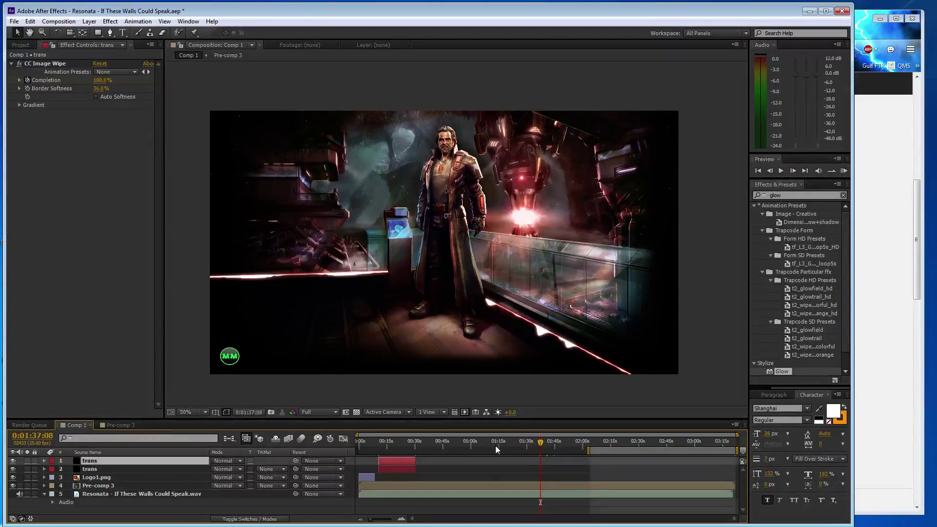
pyautogui.moveTo(402, 461); pyautogui.dragTo(562, 463)
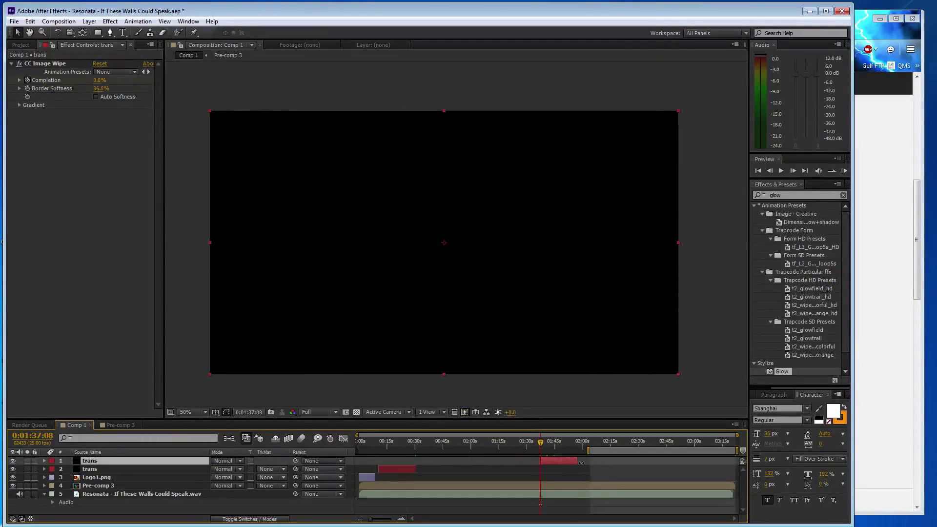
pyautogui.moveTo(99, 80); pyautogui.dragTo(148, 80)
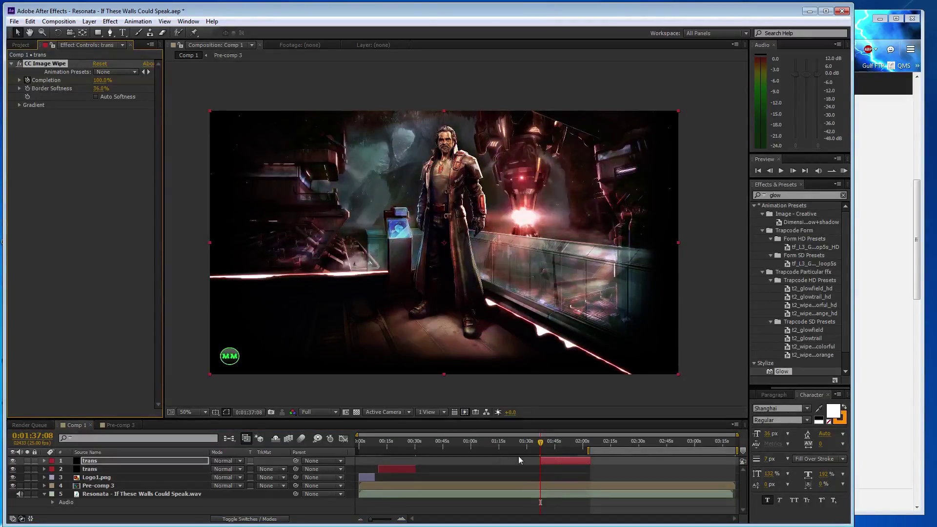
pyautogui.moveTo(540, 443); pyautogui.dragTo(552, 444)
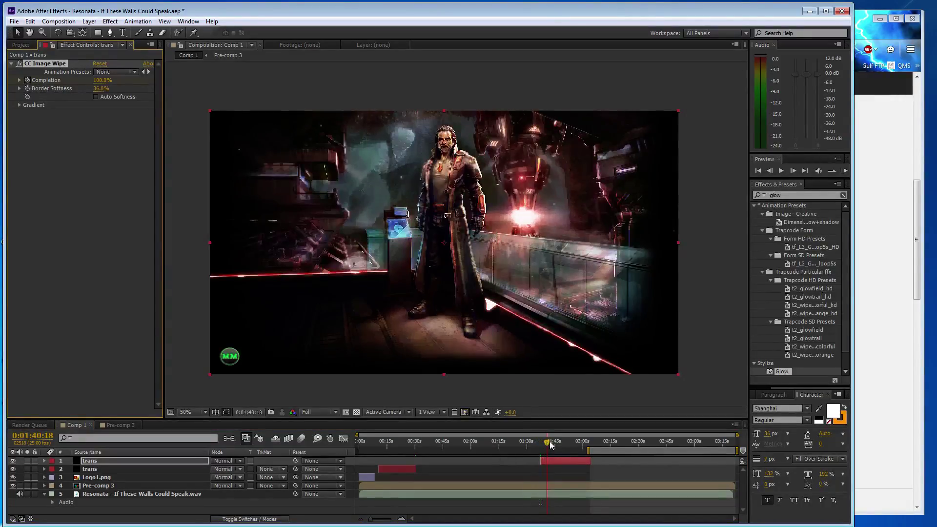
pyautogui.moveTo(551, 444); pyautogui.dragTo(559, 444)
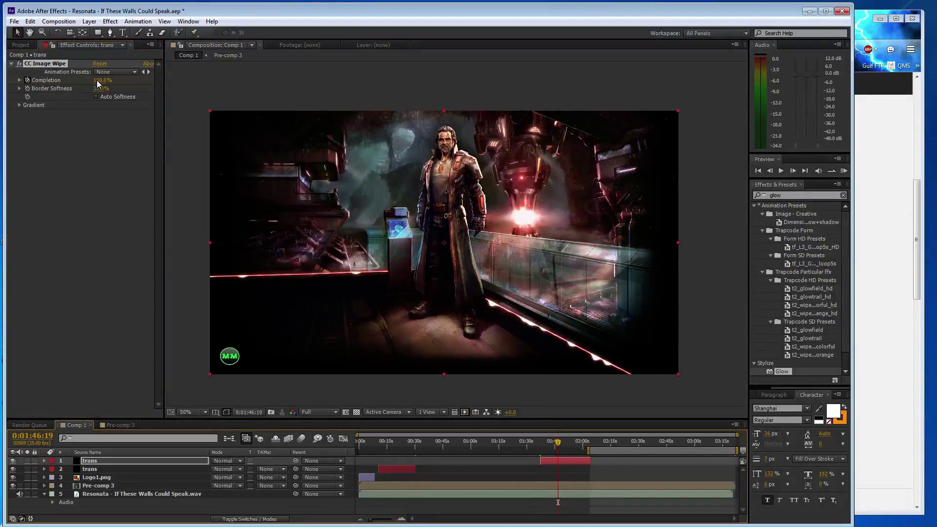
# - Keyframe the wipe completion at about 60–61% near 1:46–1:53 and 100% at 2:04:01, then save
pyautogui.moveTo(100, 81); pyautogui.dragTo(76, 81)
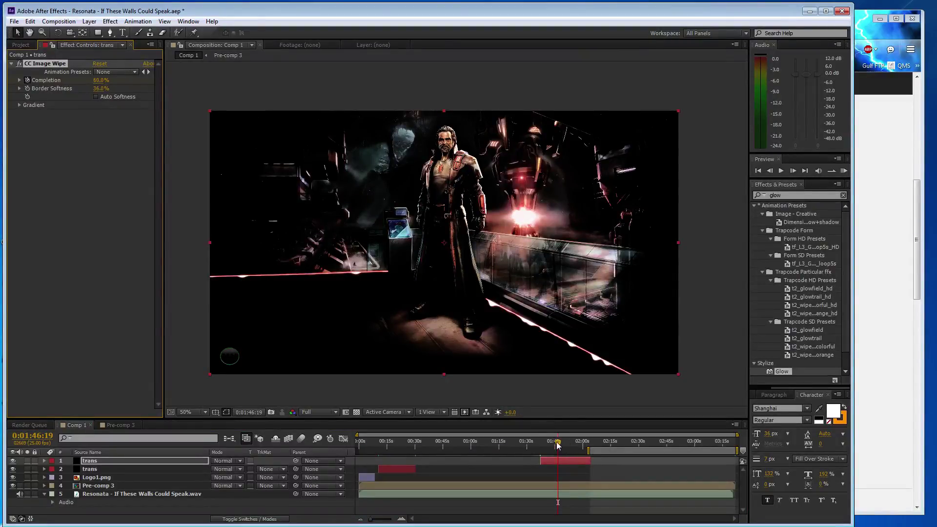
pyautogui.moveTo(559, 444); pyautogui.dragTo(571, 442)
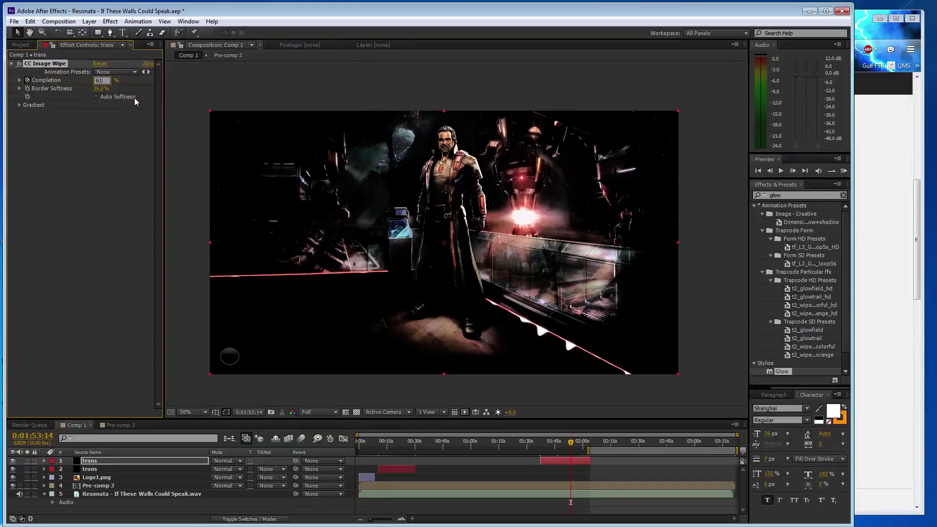
pyautogui.press('Return')
pyautogui.moveTo(573, 446); pyautogui.dragTo(589, 443)
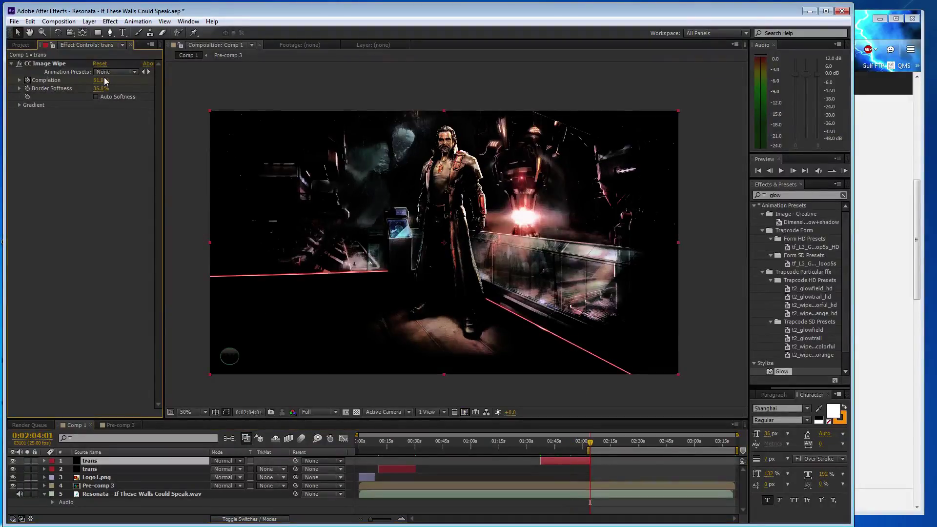
pyautogui.moveTo(105, 81); pyautogui.dragTo(128, 81)
pyautogui.hotkey('ctrl', 's')
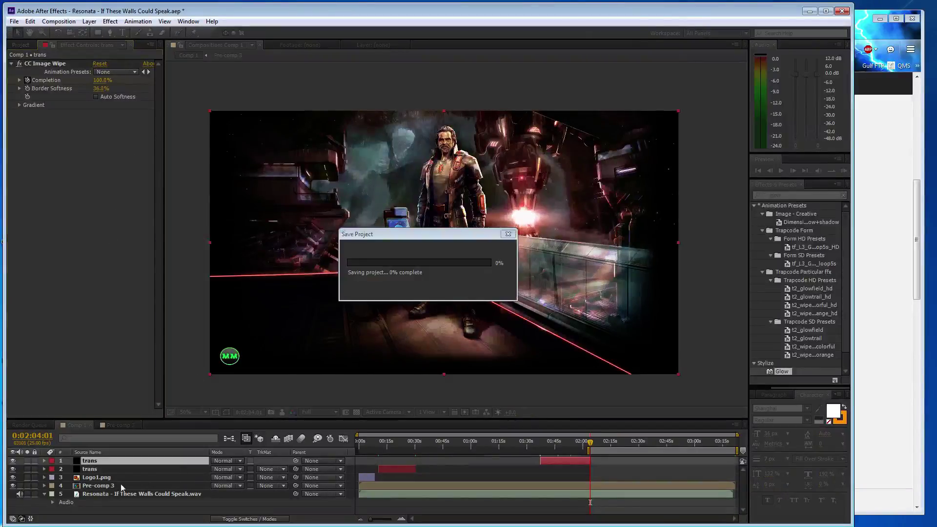
# - Duplicate trans, start the copy near 3:00, set its completion to 65% at 3:20:04, and save
pyautogui.click(414, 488)
pyautogui.press('l')
pyautogui.press('l')
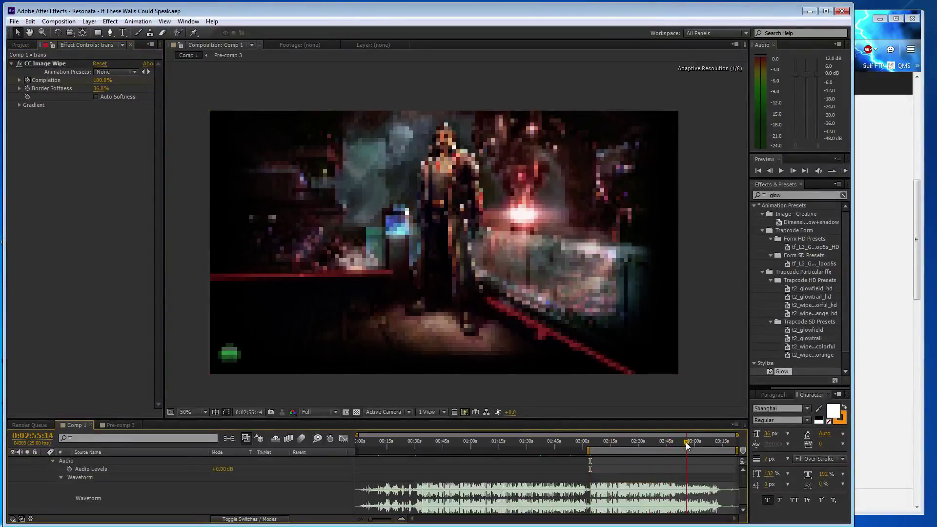
pyautogui.moveTo(612, 443); pyautogui.dragTo(692, 442)
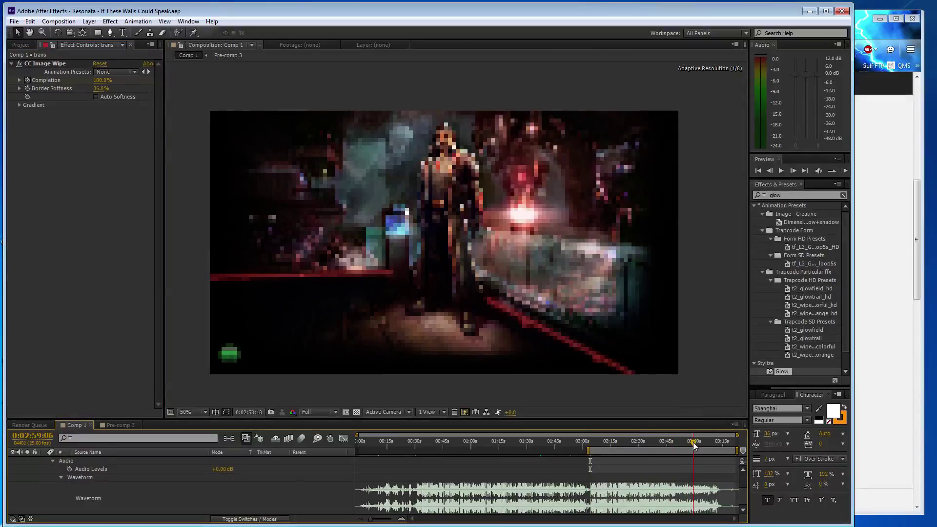
pyautogui.click(53, 461)
pyautogui.hotkey('ctrl', 'd')
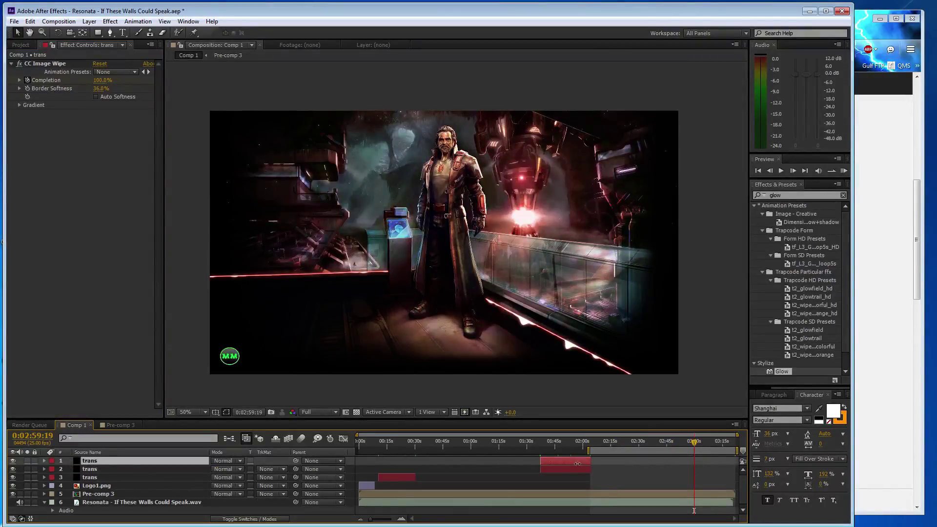
pyautogui.moveTo(641, 461); pyautogui.dragTo(745, 462)
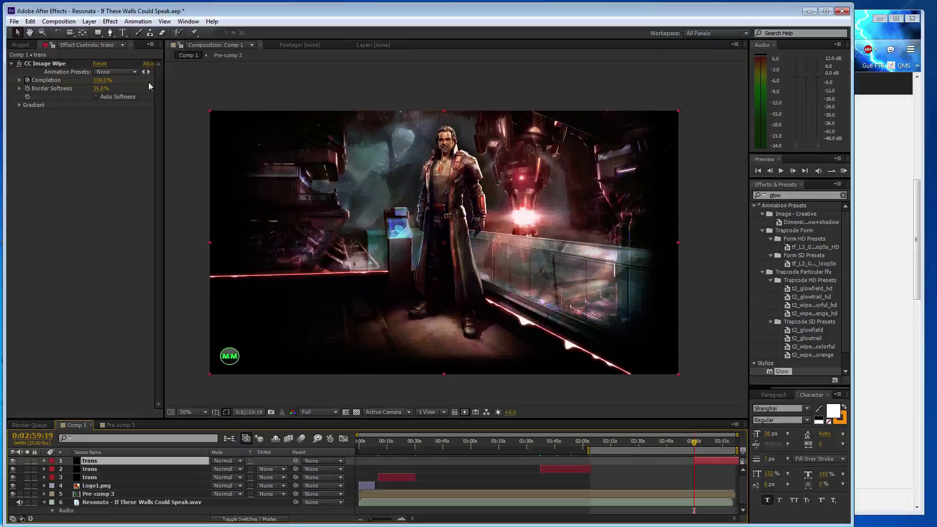
pyautogui.click(34, 83)
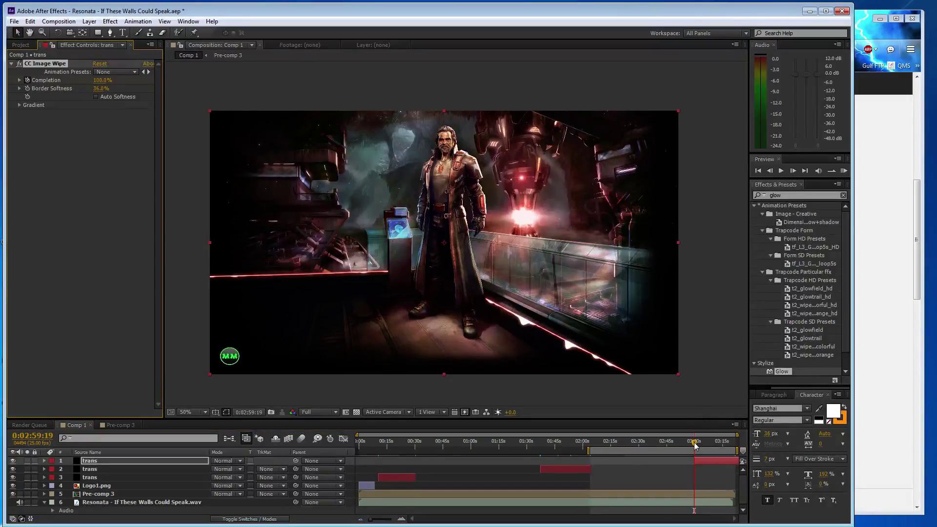
pyautogui.moveTo(695, 445); pyautogui.dragTo(735, 450)
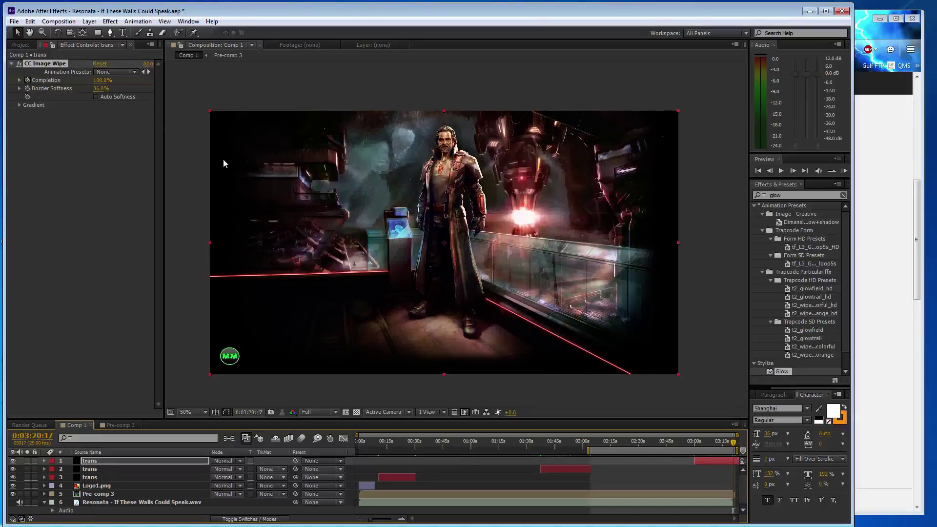
pyautogui.moveTo(102, 80); pyautogui.dragTo(54, 79)
pyautogui.hotkey('ctrl', 's')
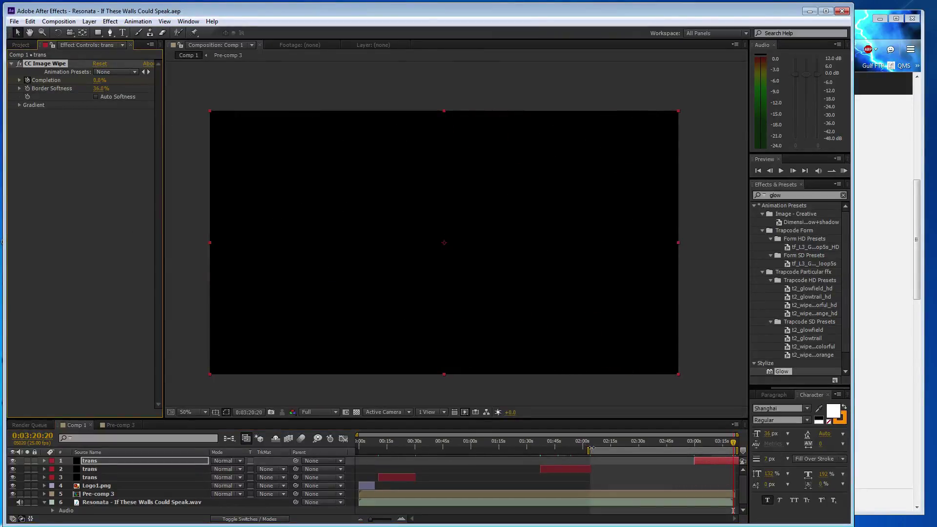
# - Reset the preview range to the beginning and review the wipe around 3:06
pyautogui.moveTo(590, 450); pyautogui.dragTo(358, 450)
pyautogui.moveTo(733, 443)
pyautogui.mouseDown()
pyautogui.moveTo(525, 447)
pyautogui.moveTo(601, 443)
pyautogui.mouseUp()
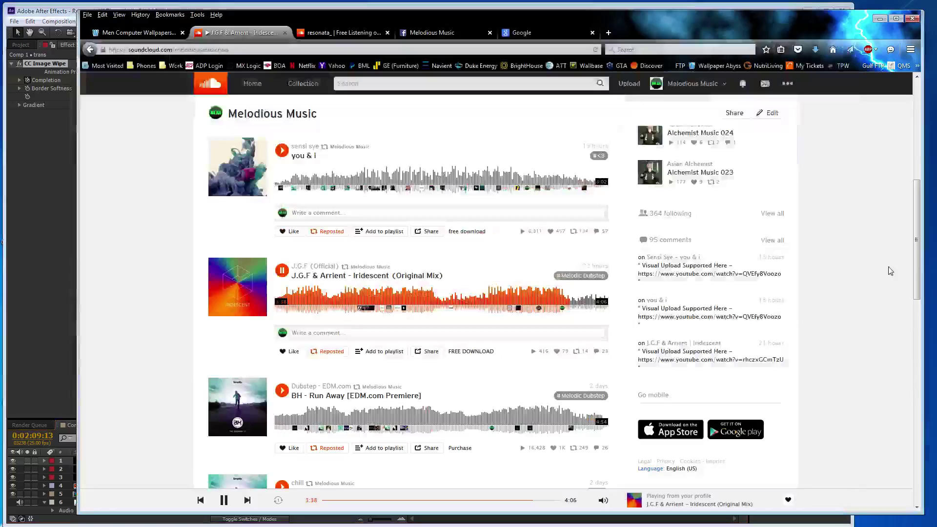
pyautogui.click(907, 268)
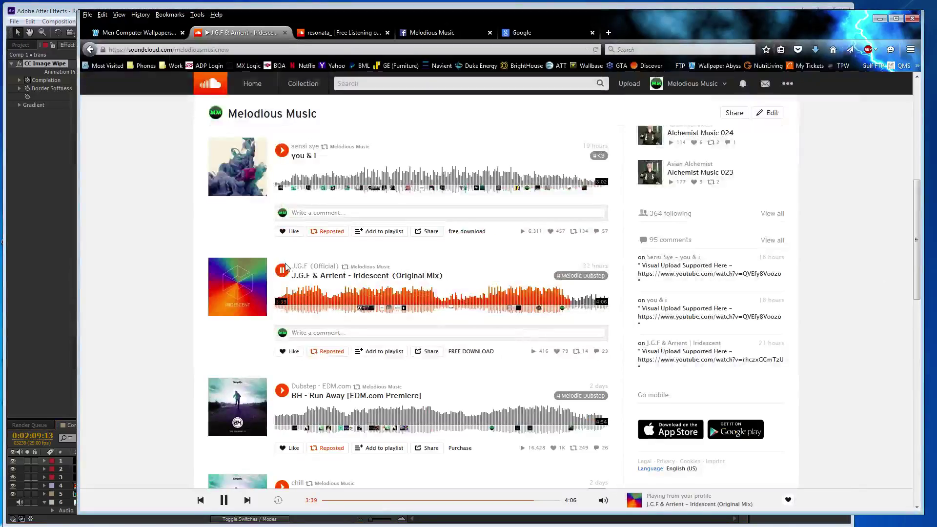
pyautogui.click(50, 215)
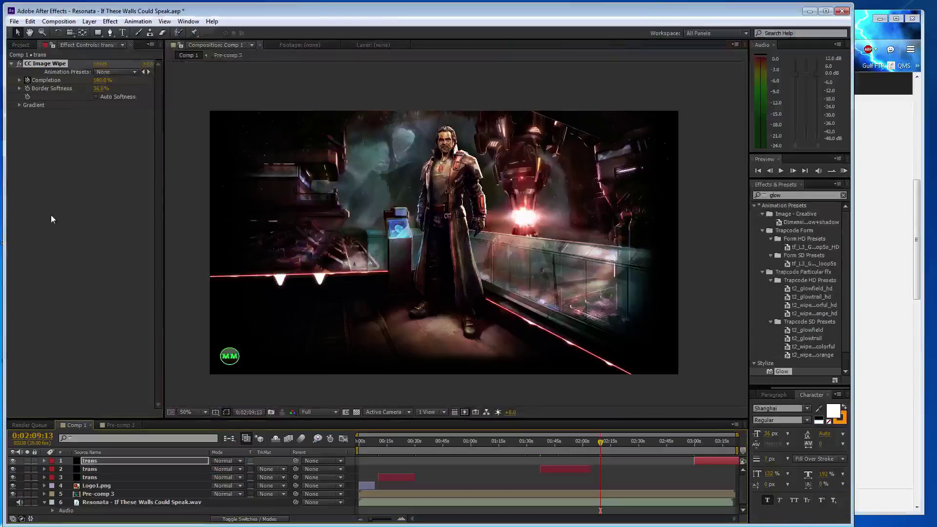
pyautogui.click(20, 44)
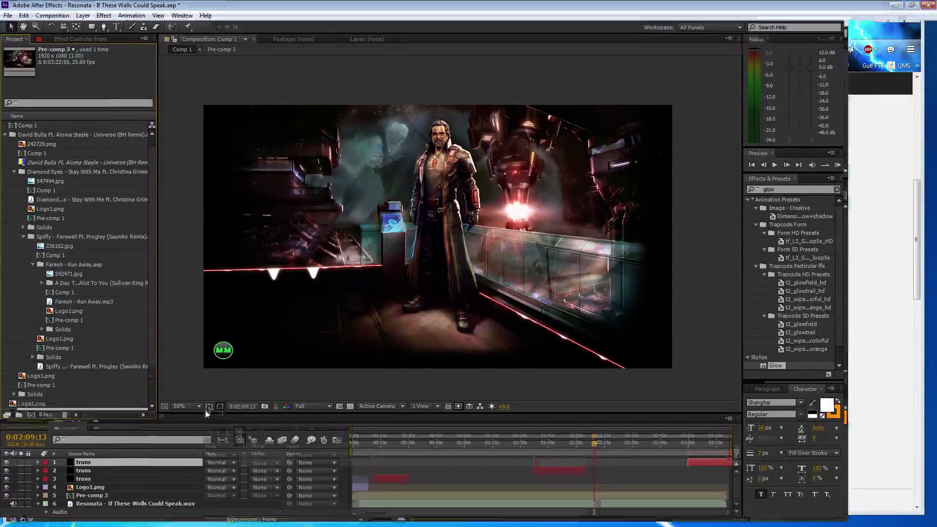
# - Set the viewer magnification to Fit and snip the After Effects window
pyautogui.click(190, 413)
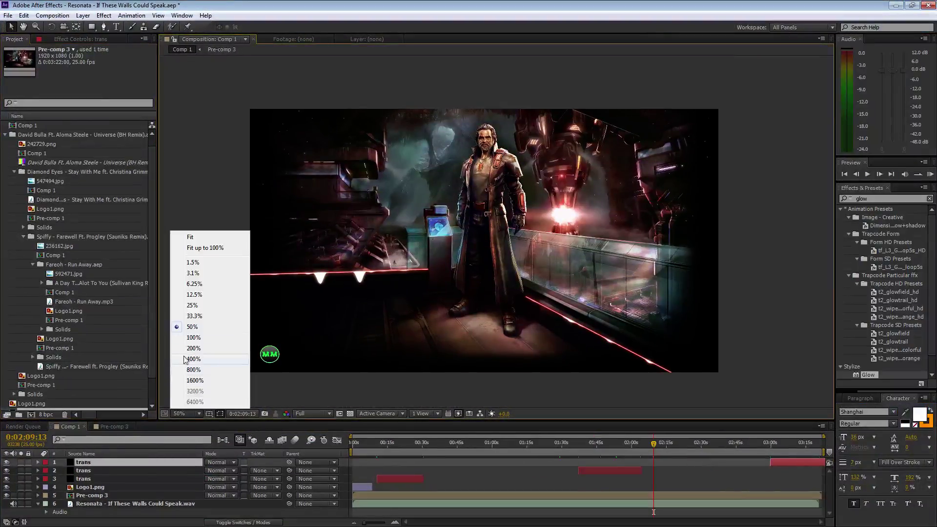
pyautogui.click(200, 239)
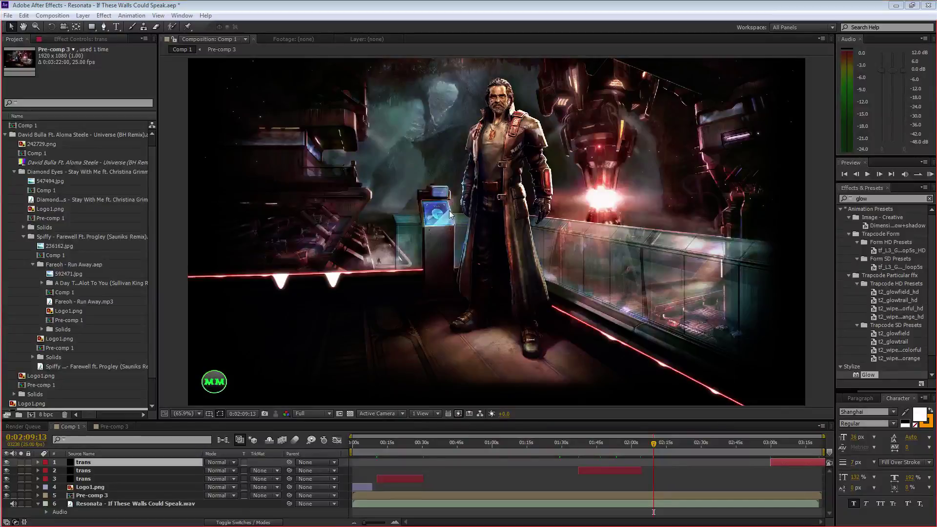
pyautogui.click(631, 305)
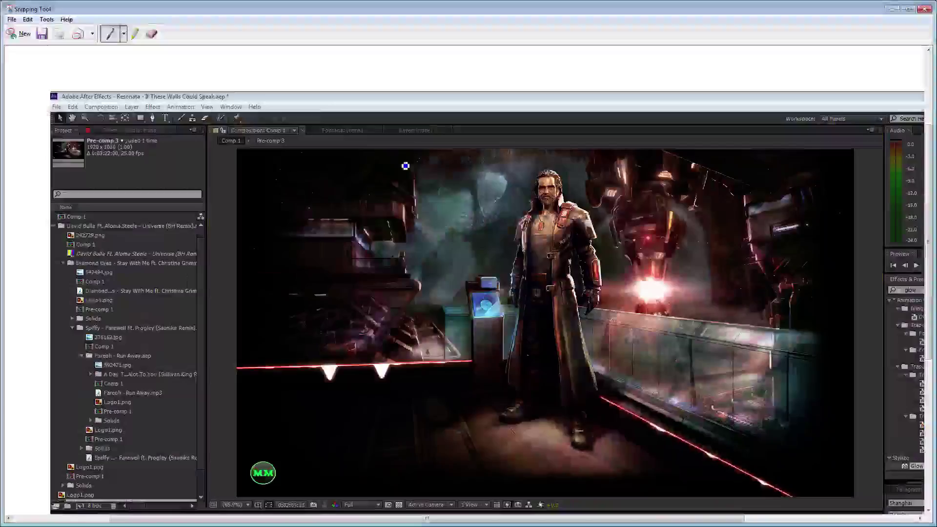
# - Save the snip to the Desktop as a JPEG named 111211
pyautogui.click(47, 40)
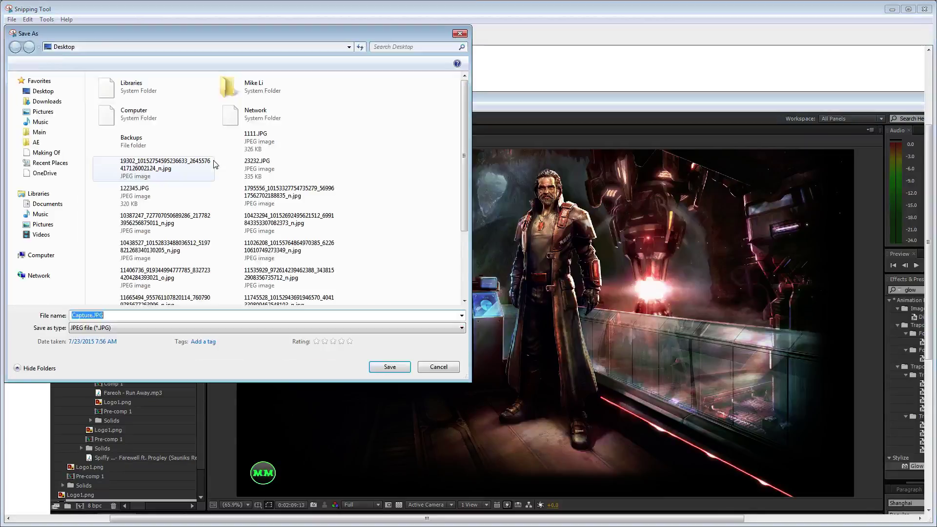
pyautogui.write('1')
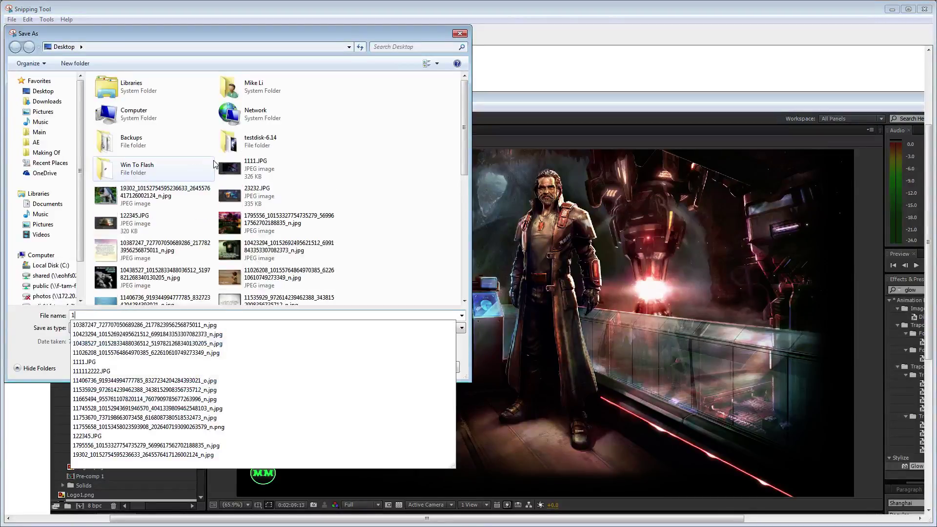
pyautogui.write('11211')
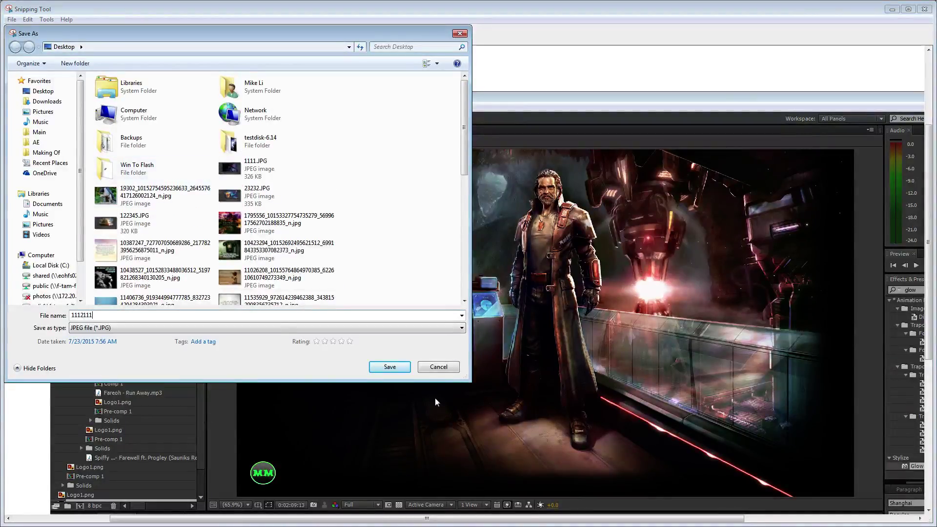
pyautogui.click(393, 371)
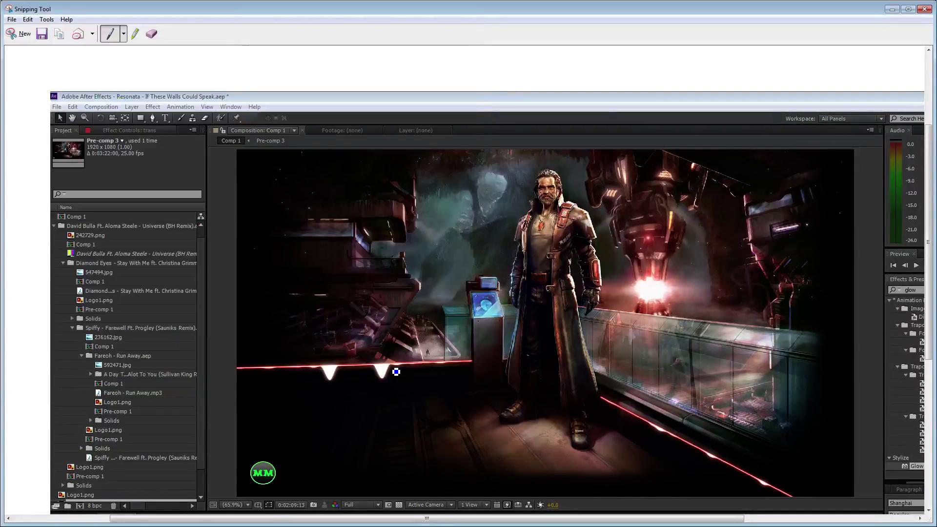
# - Close Snipping Tool, view Comp 1 at 50% in a restored window, and move the time to 1:26:22
pyautogui.click(924, 10)
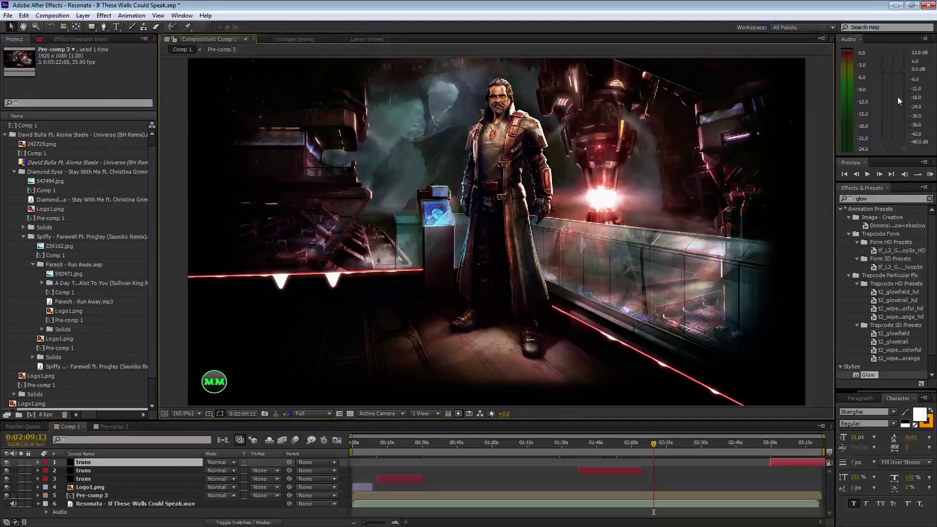
pyautogui.click(183, 414)
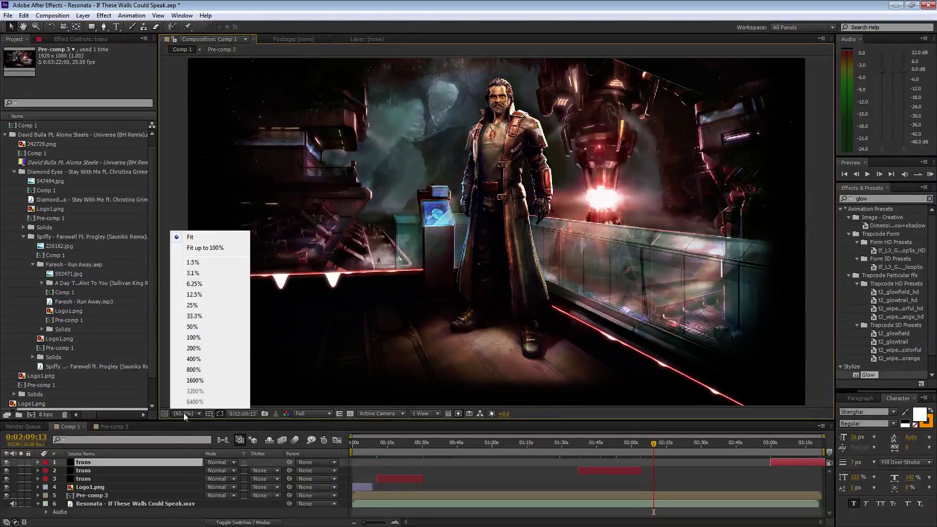
pyautogui.click(219, 331)
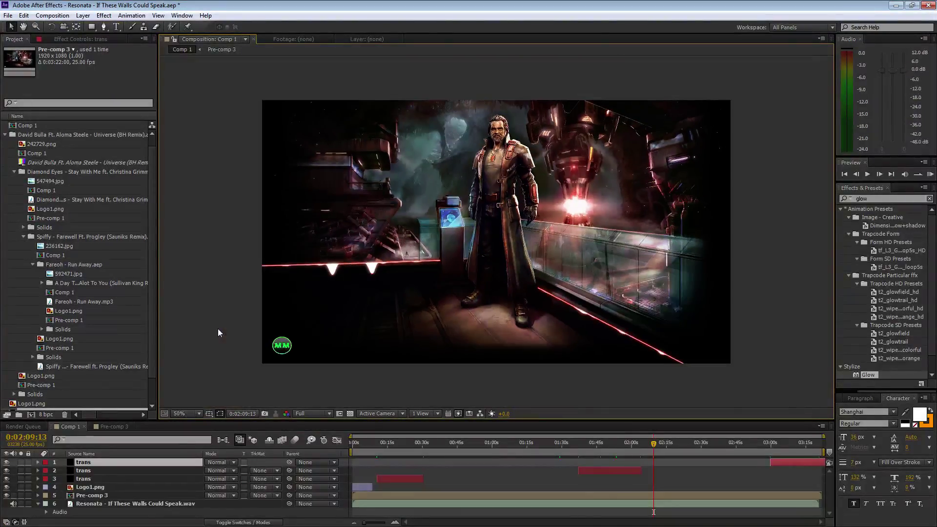
pyautogui.doubleClick(143, 4)
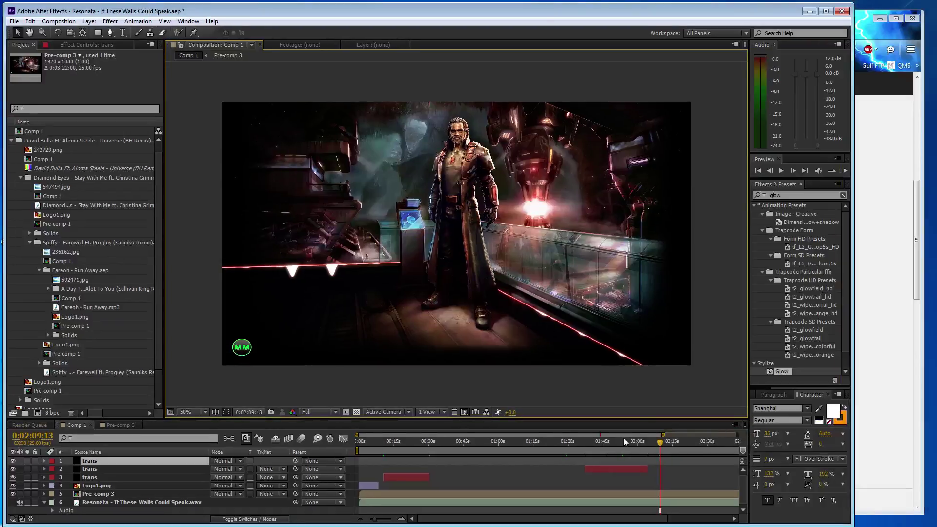
pyautogui.moveTo(663, 434); pyautogui.dragTo(737, 435)
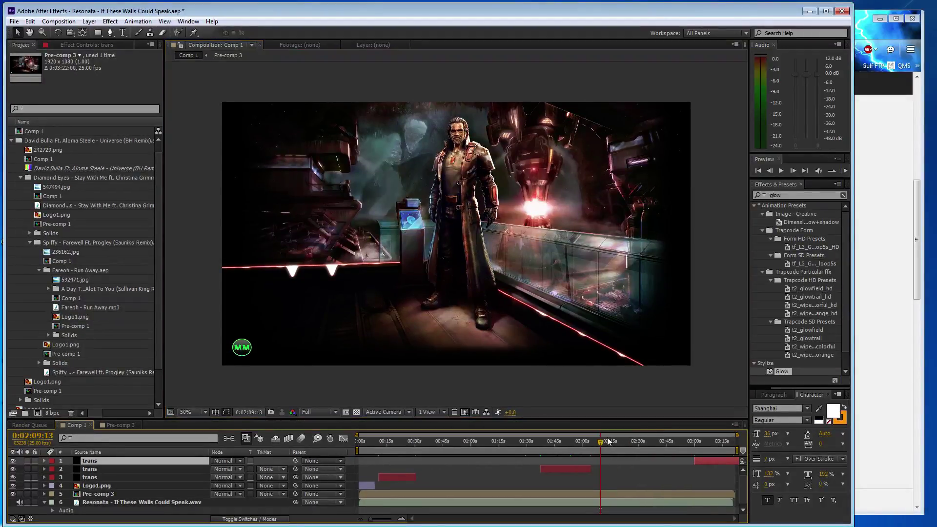
pyautogui.moveTo(395, 449)
pyautogui.mouseDown()
pyautogui.moveTo(373, 452)
pyautogui.moveTo(520, 456)
pyautogui.mouseUp()
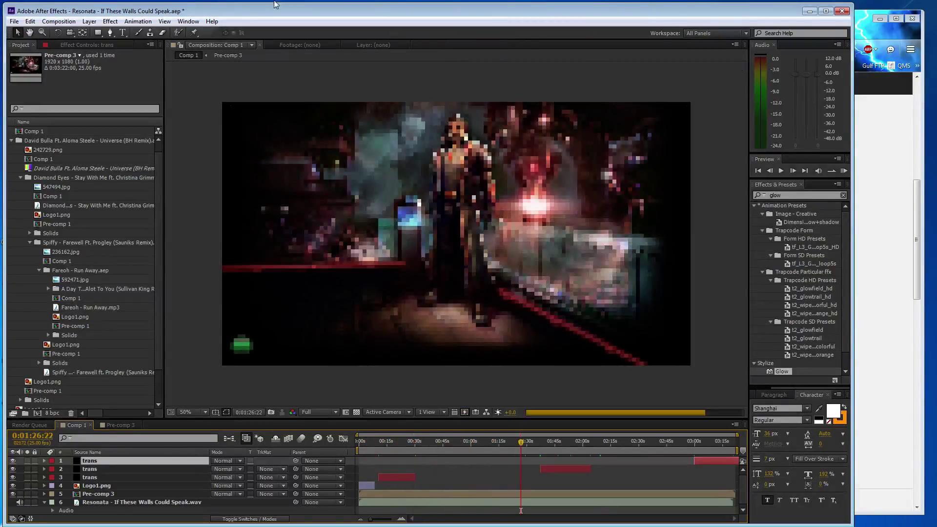
# - Queue Comp 1 for rendering with the Youtube output template, removing the finished entry
pyautogui.click(61, 22)
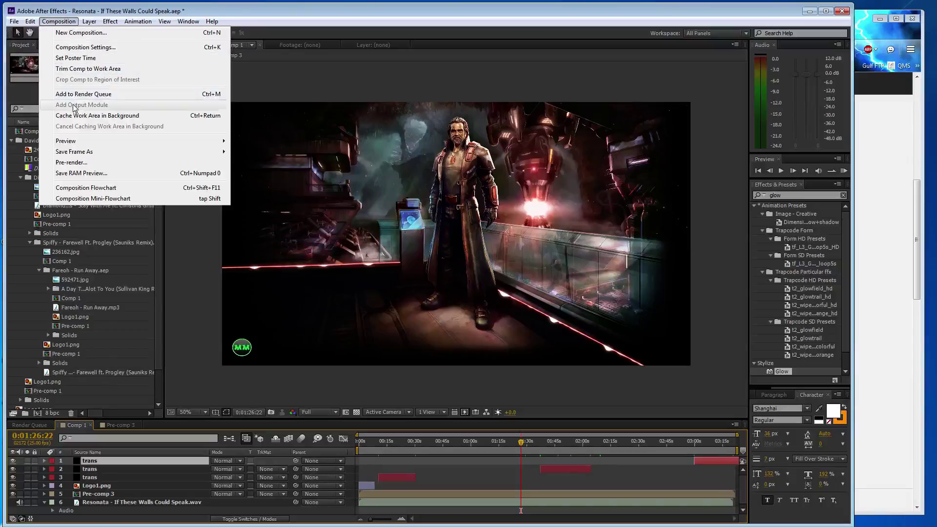
pyautogui.click(88, 95)
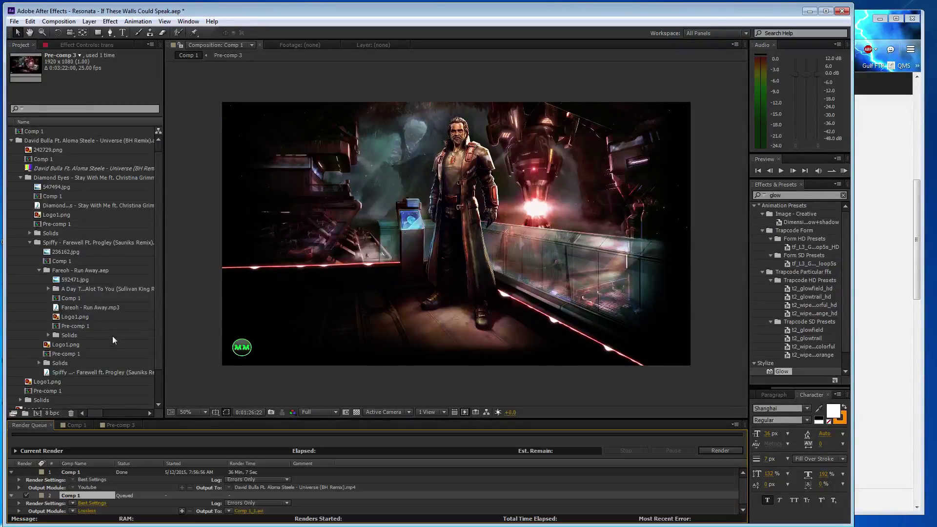
pyautogui.click(82, 472)
pyautogui.press('Delete')
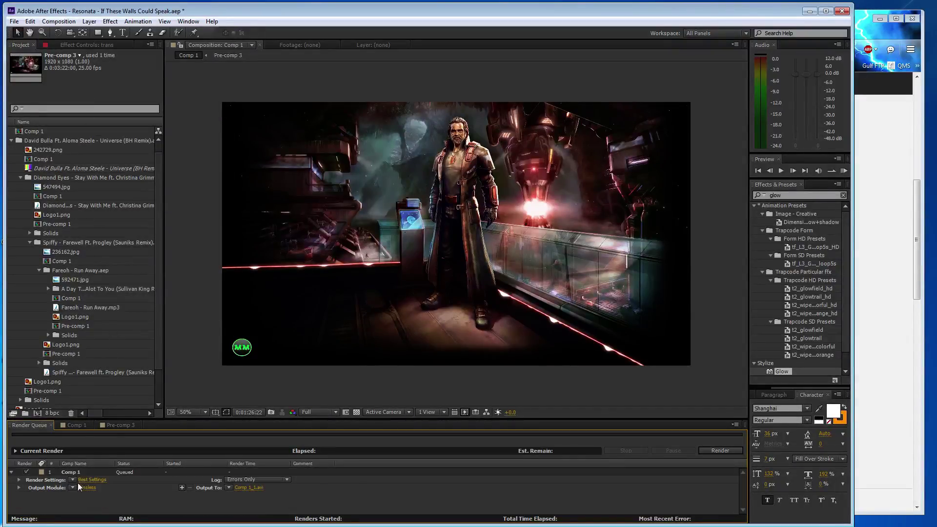
pyautogui.click(73, 488)
pyautogui.click(166, 471)
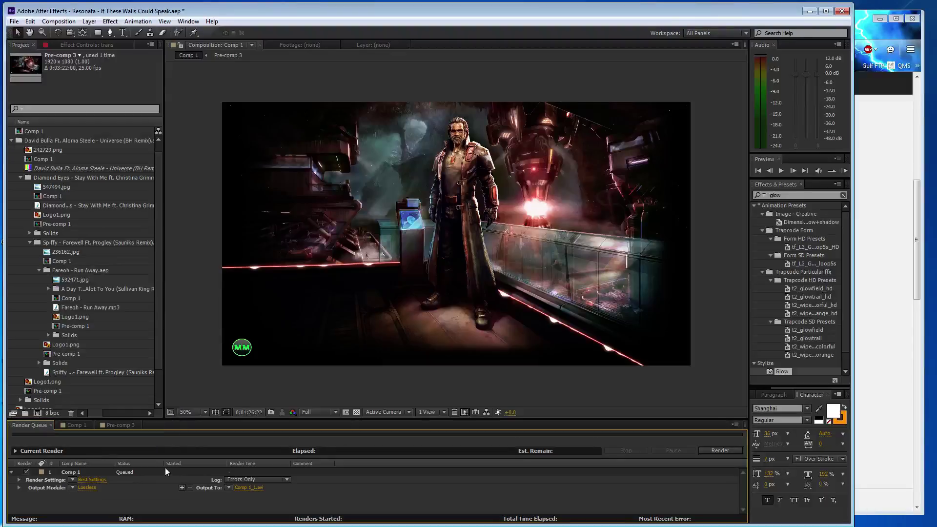
# - Set the output file to 'Resonata - If These Walls Could Speak', start the render, and switch to Facebook
pyautogui.click(246, 489)
pyautogui.write('r')
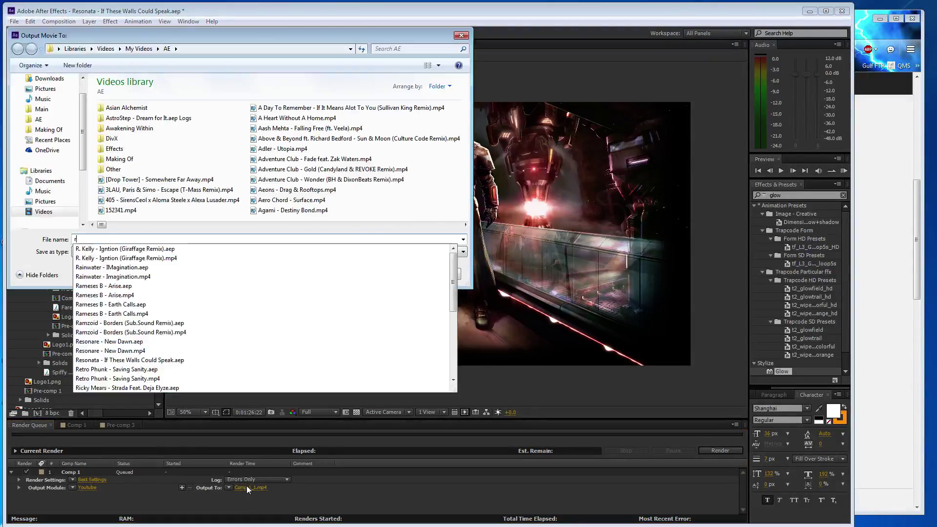
pyautogui.write('es')
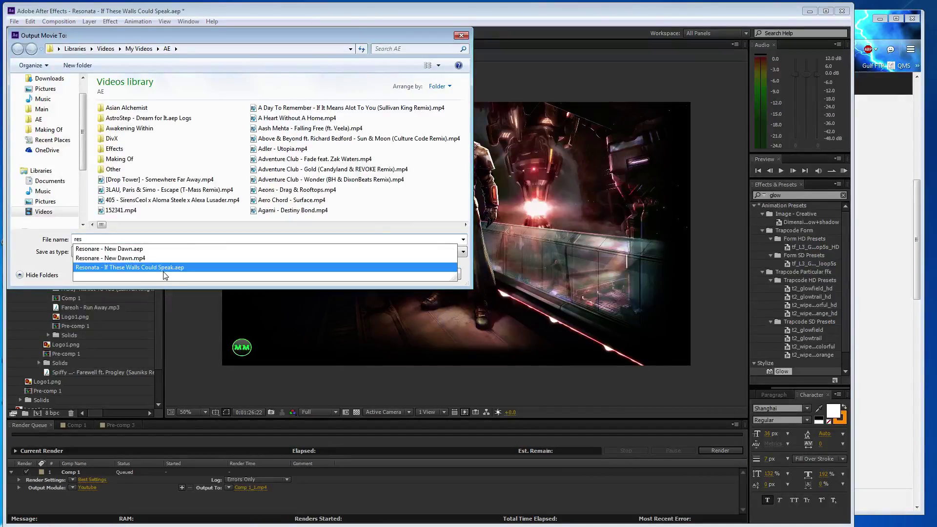
pyautogui.click(165, 268)
pyautogui.click(201, 240)
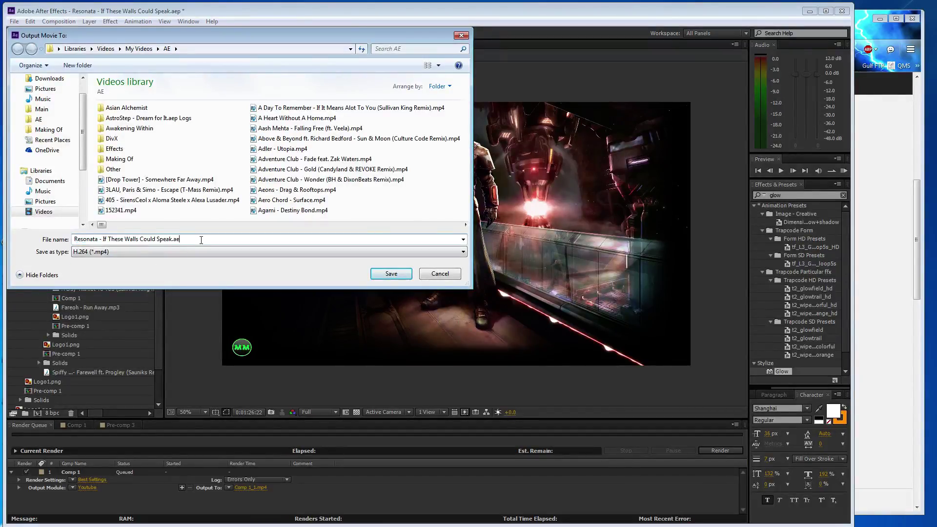
pyautogui.press('BackSpace')
pyautogui.press('BackSpace')
pyautogui.press('BackSpace')
pyautogui.click(402, 278)
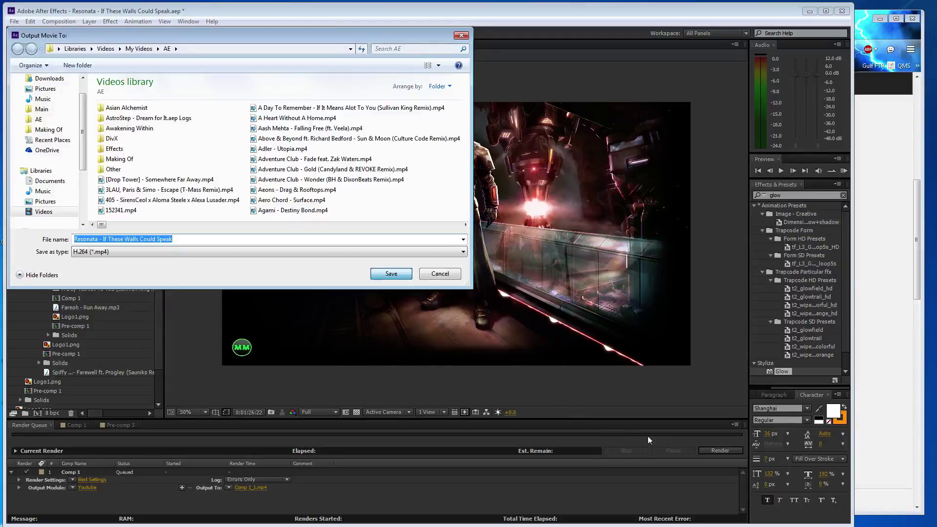
pyautogui.click(714, 451)
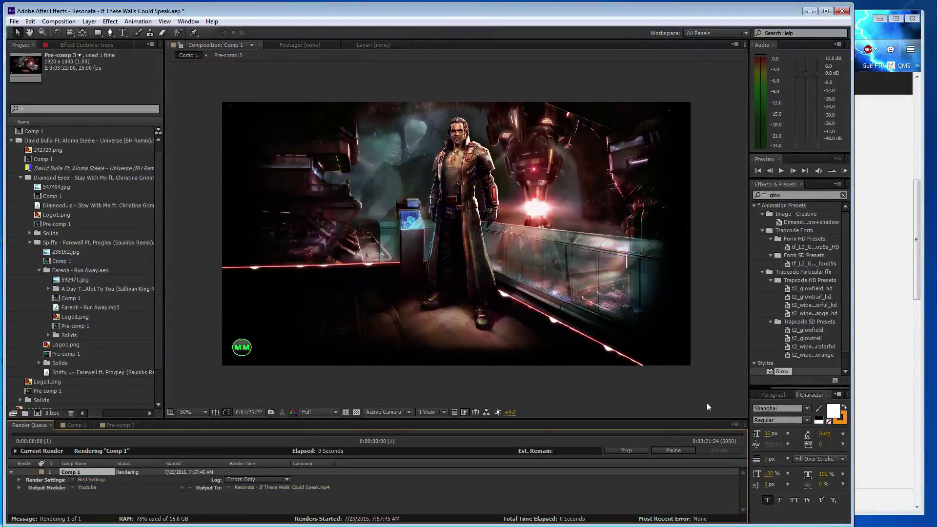
pyautogui.click(807, 12)
pyautogui.click(432, 32)
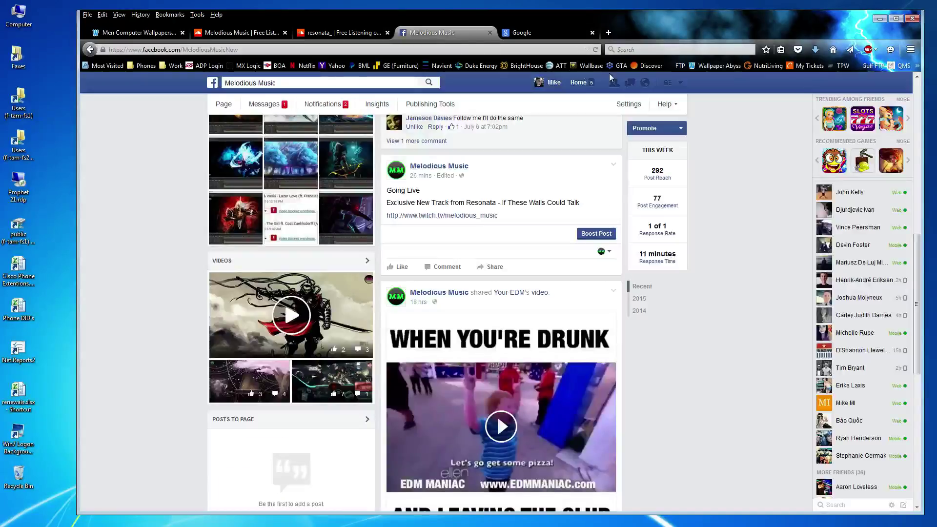
# - Reload the Melodious Music page and turn on the sound of the shared video
pyautogui.click(596, 49)
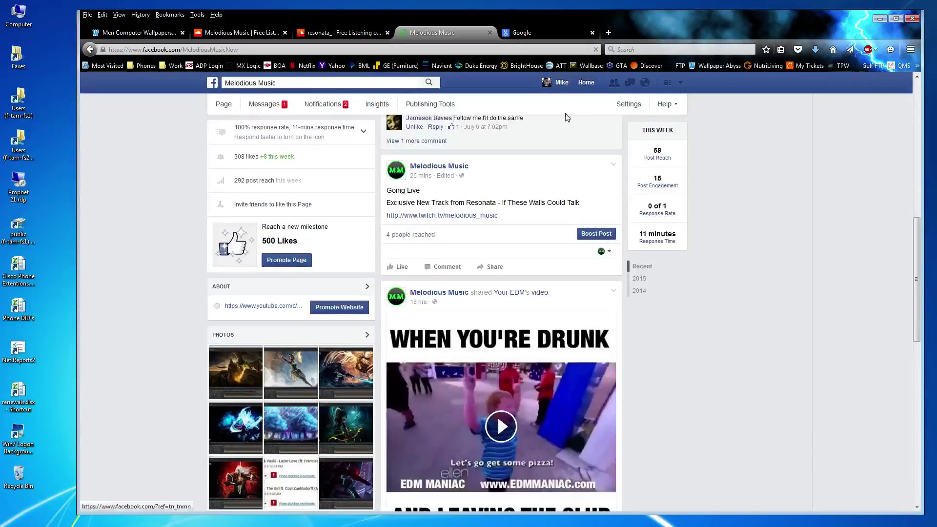
pyautogui.scroll(-1, 561, 119)
pyautogui.scroll(-1, 561, 119)
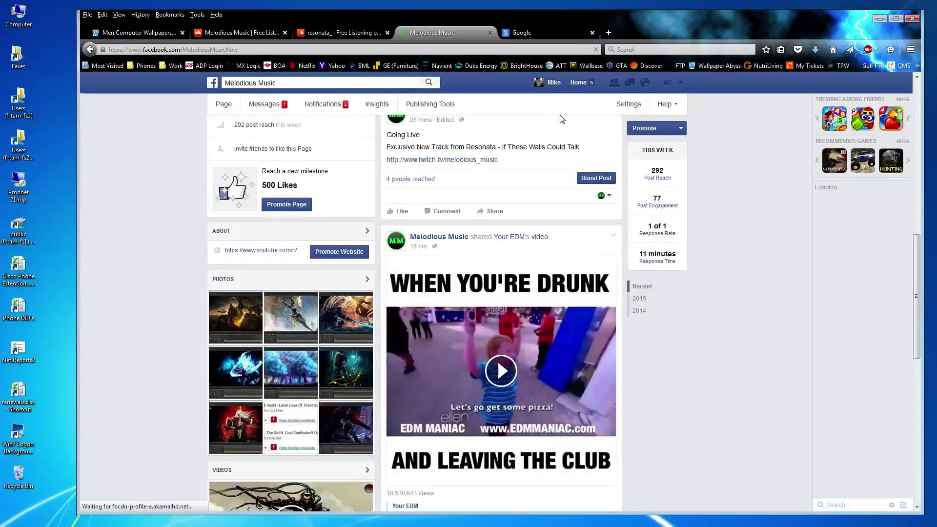
pyautogui.scroll(-2, 562, 119)
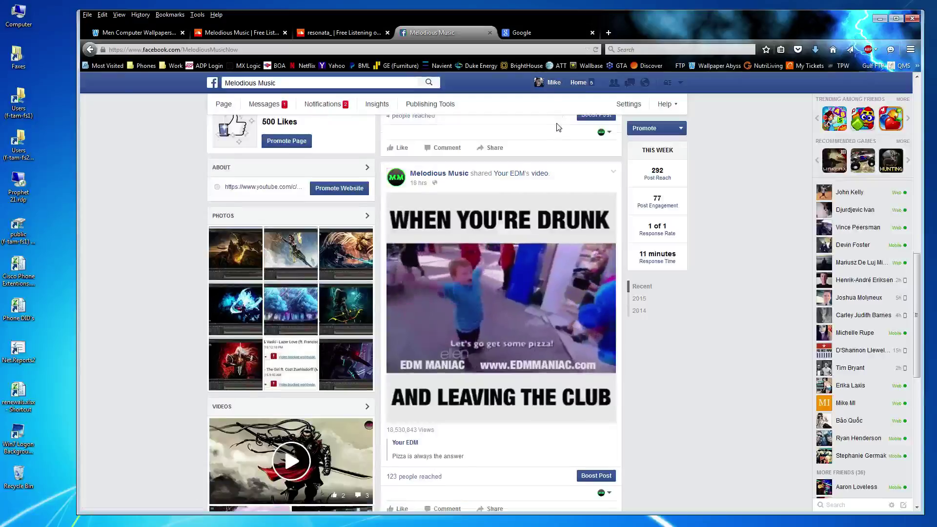
pyautogui.scroll(-1, 546, 122)
pyautogui.scroll(-2, 484, 99)
pyautogui.scroll(2, 532, 261)
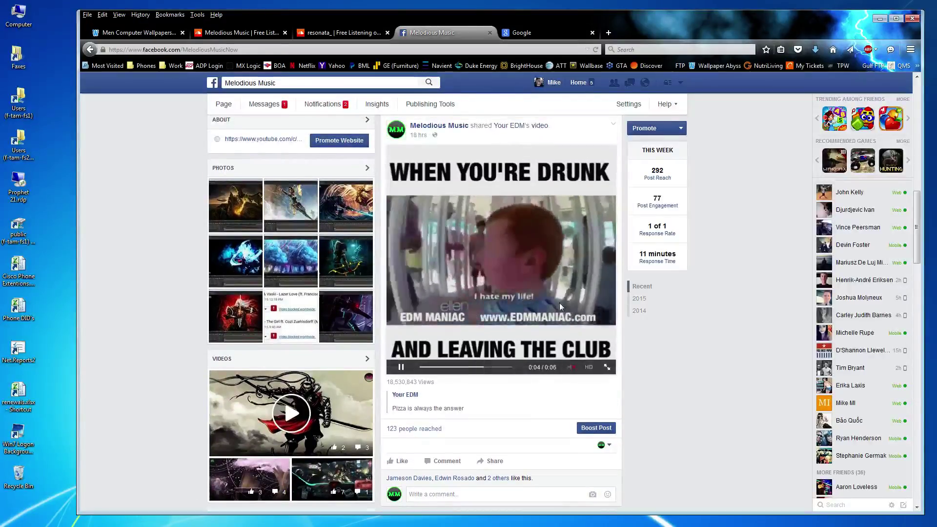
pyautogui.click(570, 370)
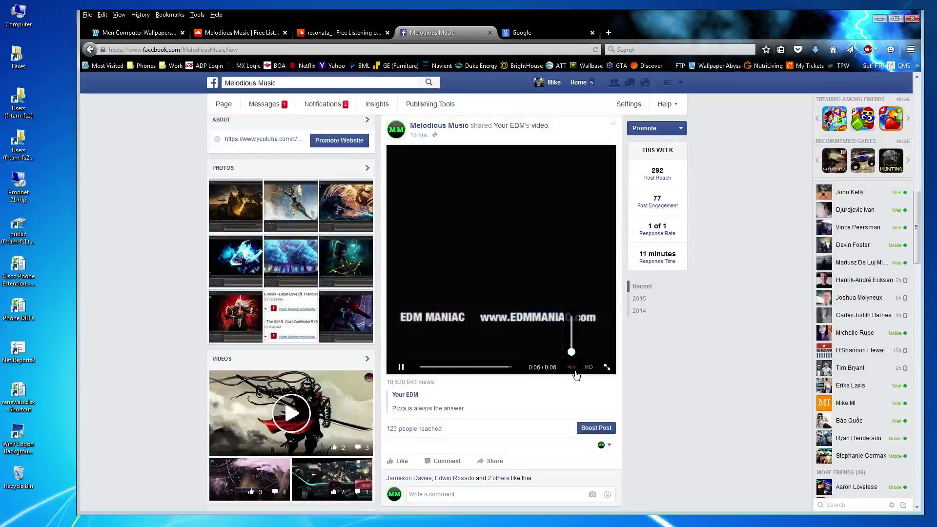
# - Reload again and unmute the 'When You're Drunk' video so it plays with sound
pyautogui.scroll(-5, 546, 231)
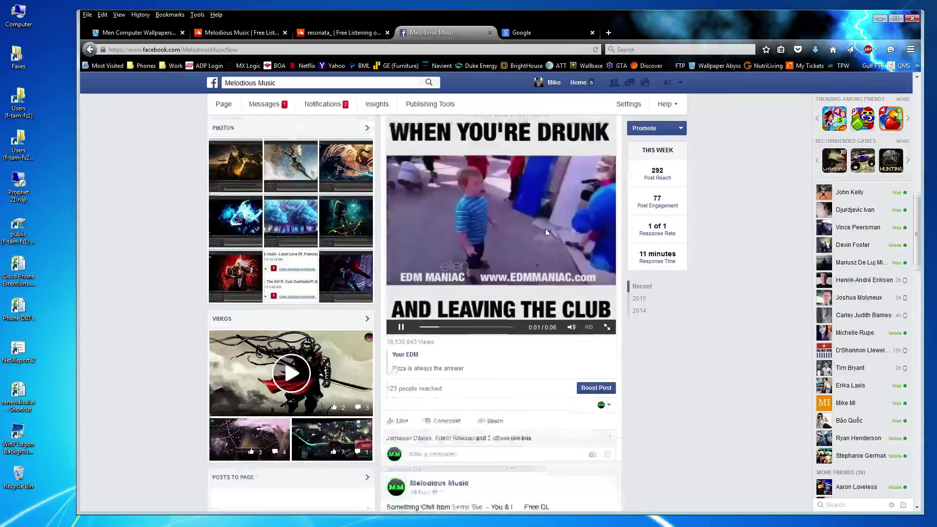
pyautogui.scroll(5, 546, 229)
pyautogui.click(596, 50)
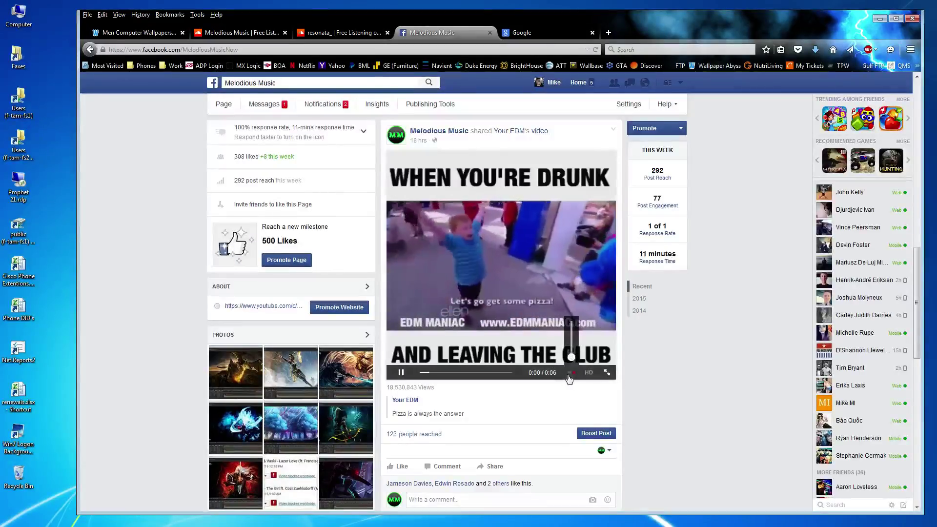
pyautogui.click(571, 372)
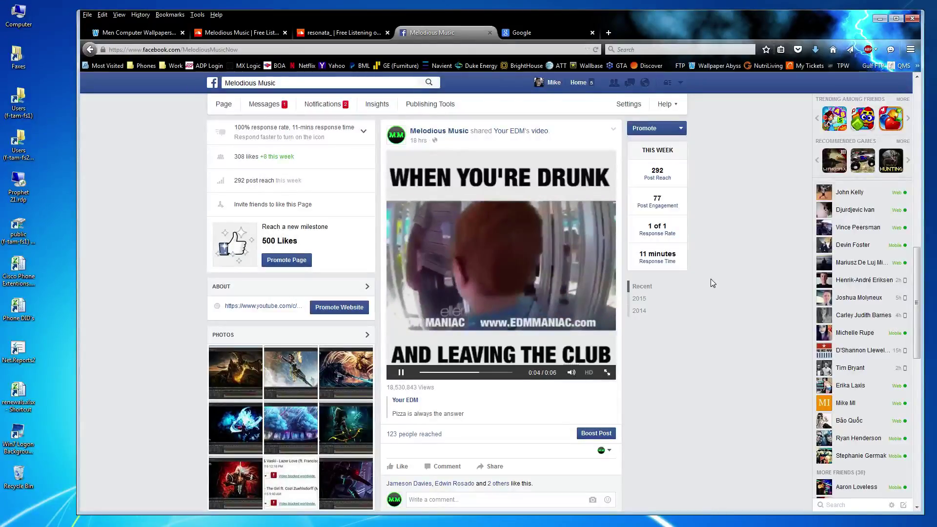
pyautogui.scroll(-6, 704, 283)
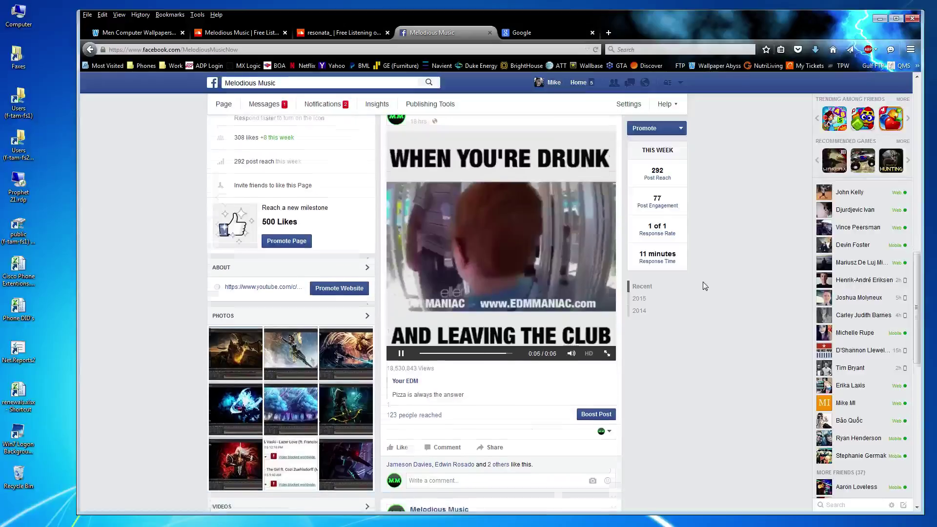